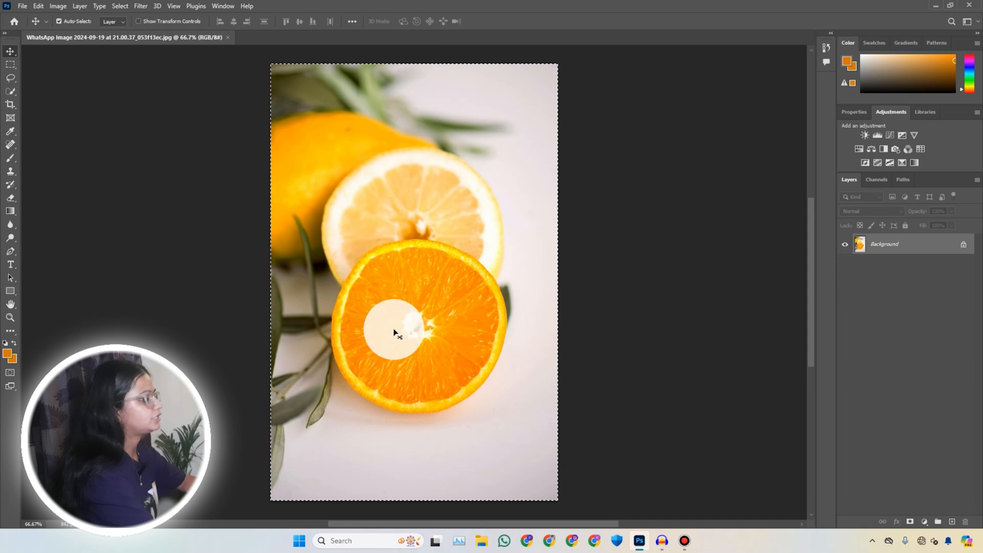
Deselect the selection that covers the whole image
{"action": "left_click", "coordinate": [123, 6]}
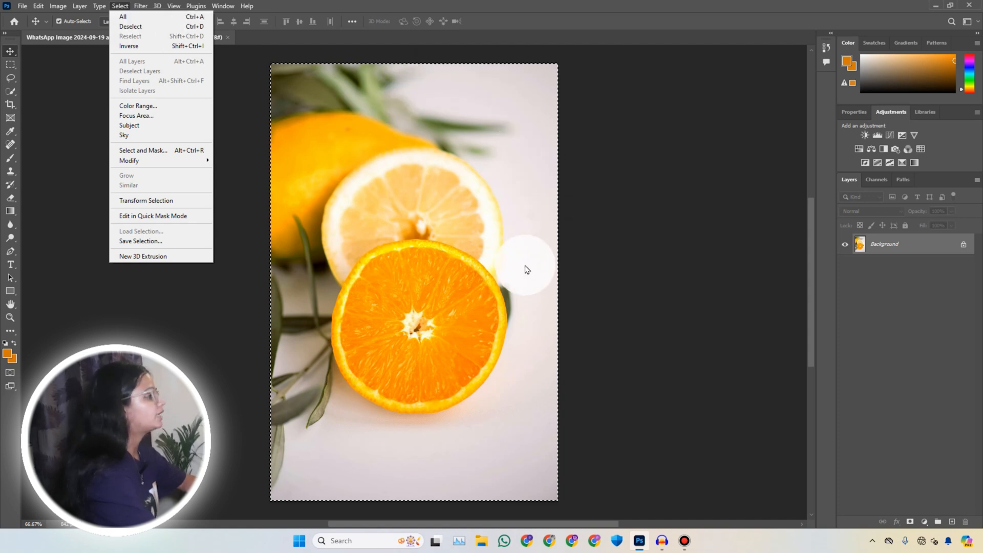
{"action": "left_click", "coordinate": [161, 31]}
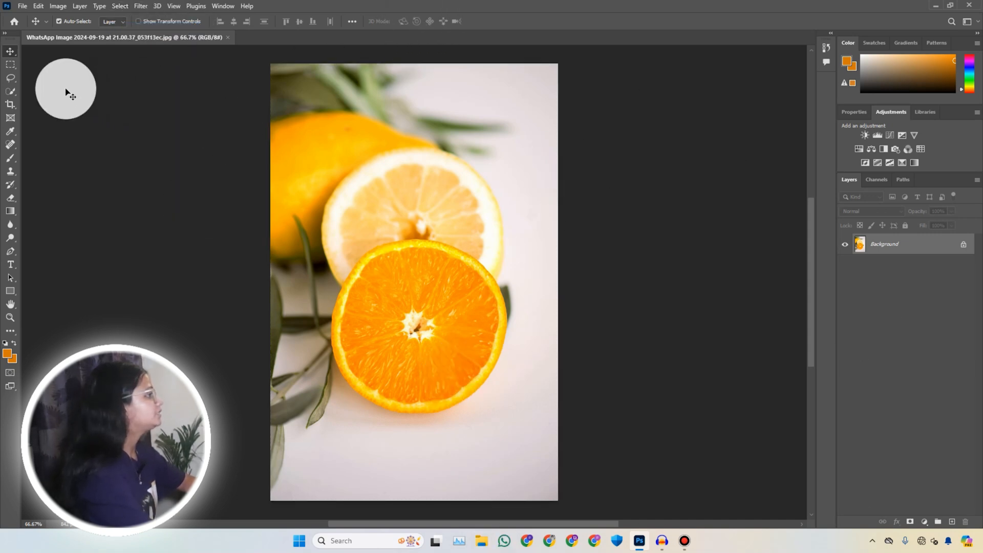
{"action": "left_click", "coordinate": [120, 7]}
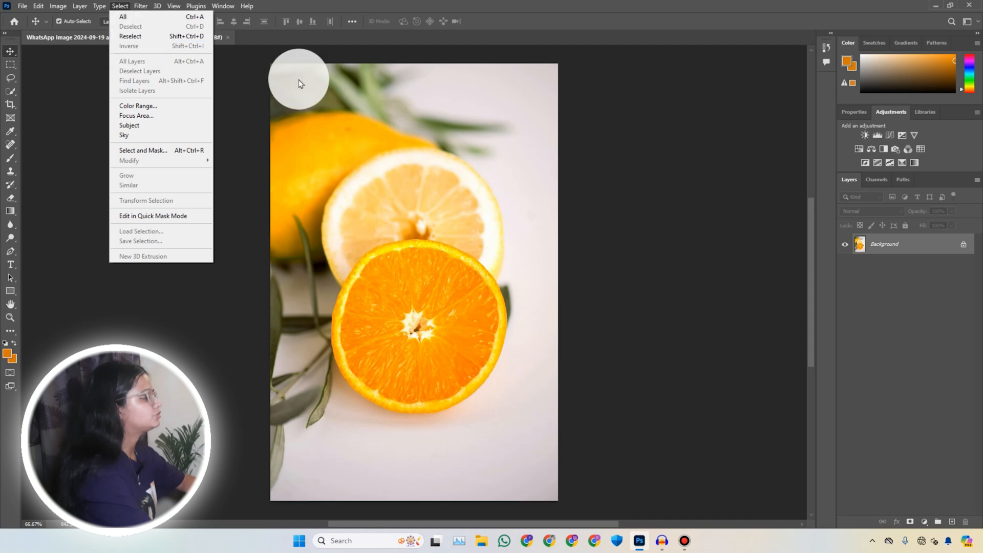
{"action": "left_click", "coordinate": [418, 236]}
Select the front orange slice with the Quick Selection tool
{"action": "left_click", "coordinate": [11, 91]}
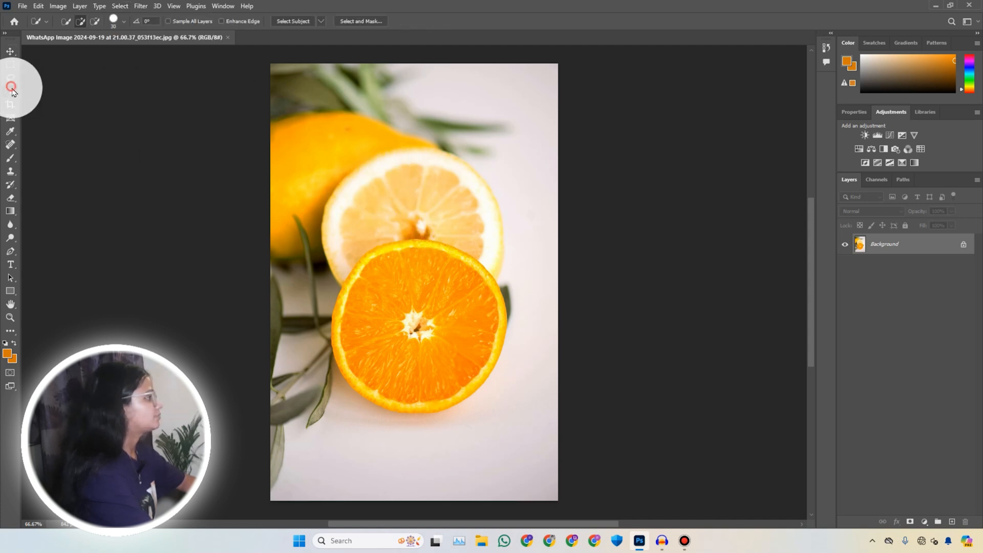
{"action": "left_click_drag", "start_coordinate": [395, 277], "coordinate": [378, 323]}
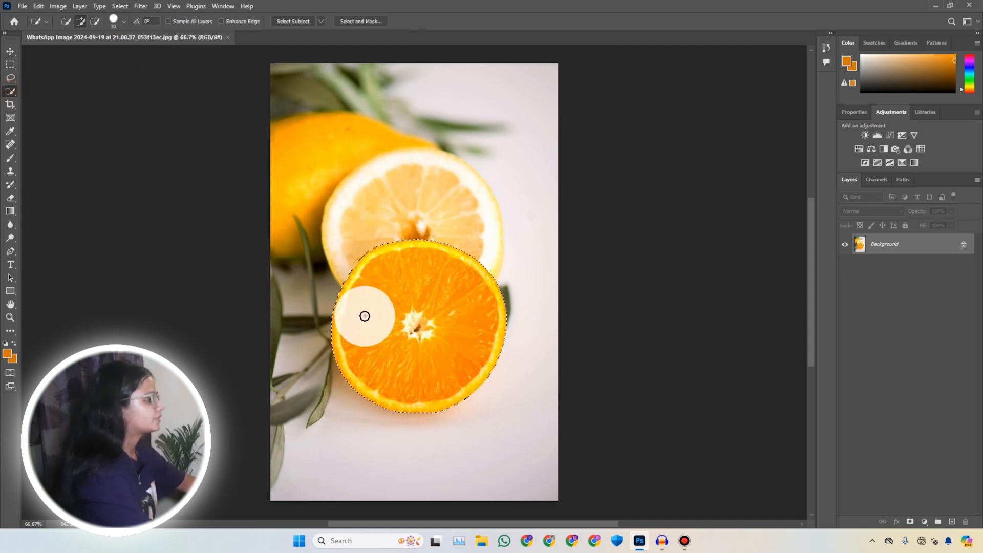
Drop the selection around the orange slice and restore it with Reselect
{"action": "left_click", "coordinate": [121, 6]}
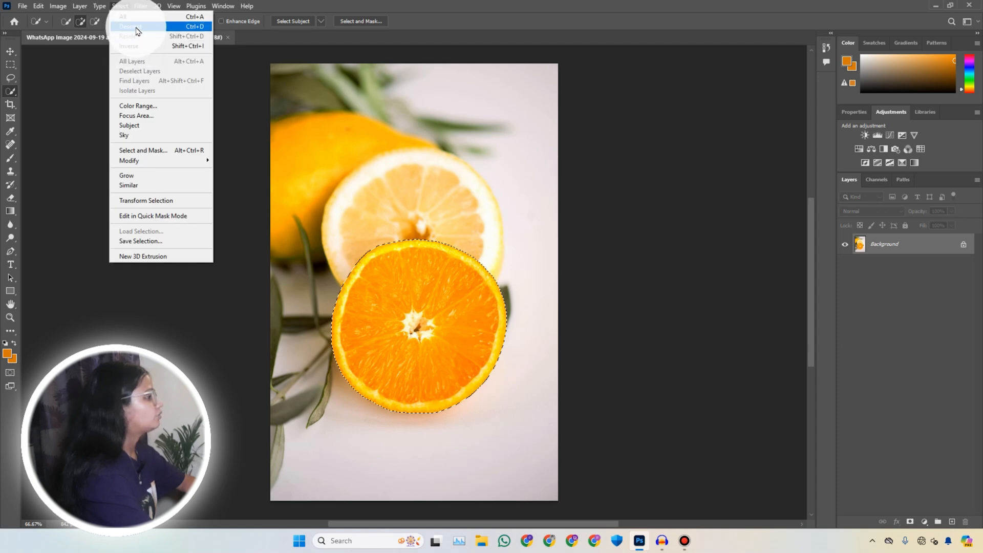
{"action": "left_click", "coordinate": [131, 26]}
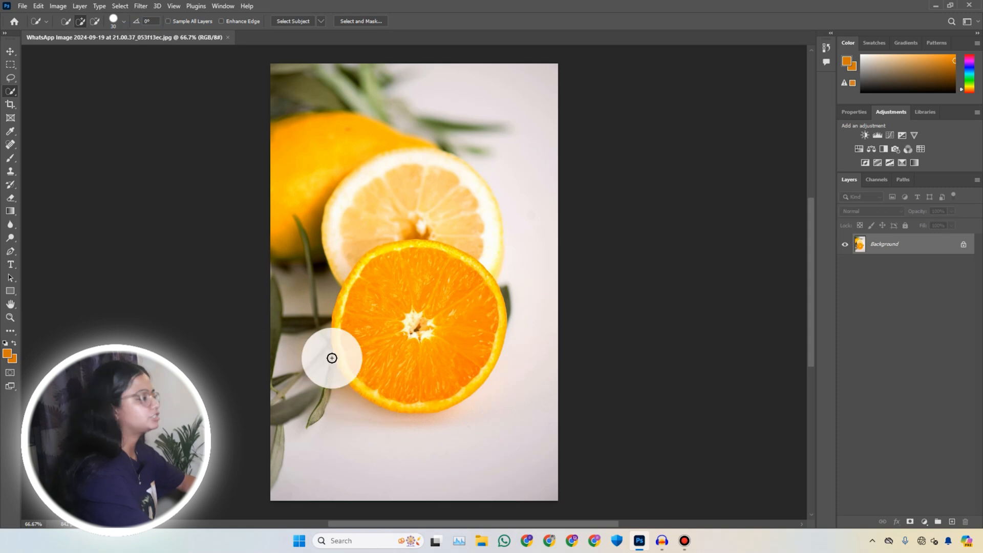
{"action": "left_click", "coordinate": [120, 6]}
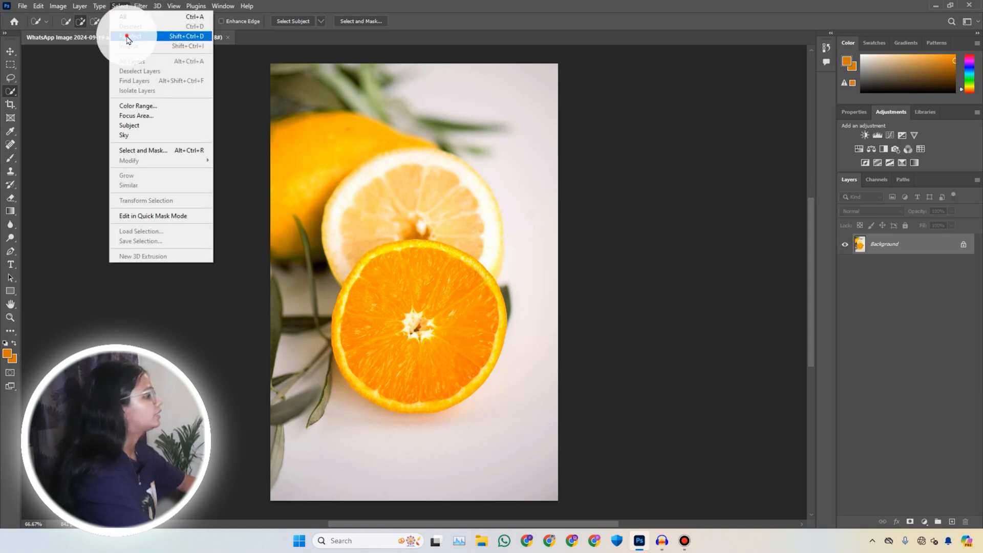
{"action": "left_click", "coordinate": [128, 37]}
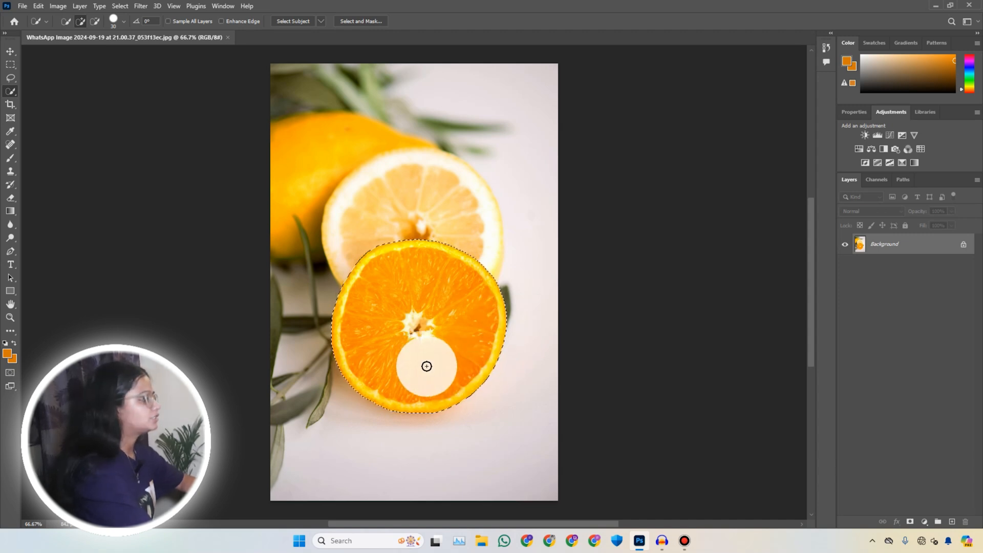
Duplicate the Background layer and hide the original, keeping the orange slice selected
{"action": "left_click", "coordinate": [121, 6]}
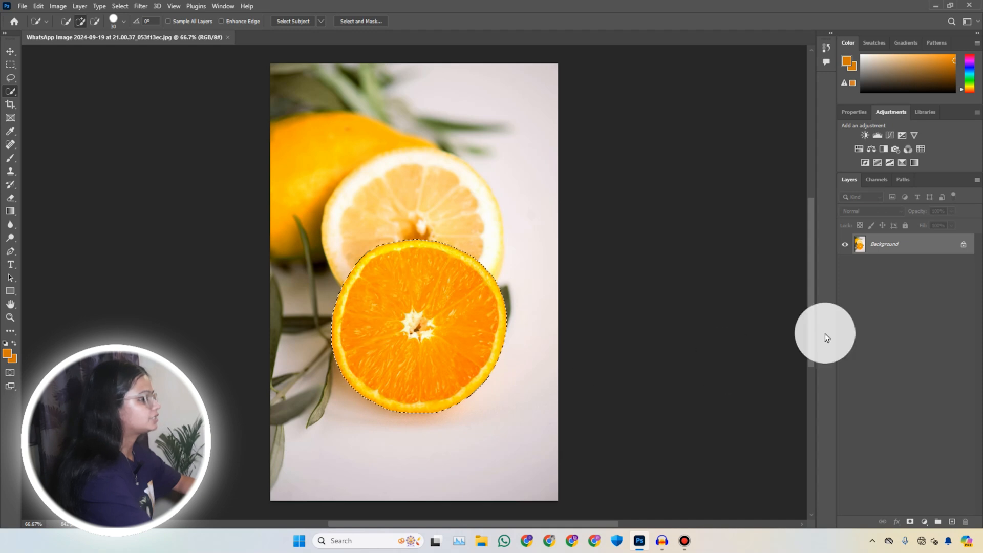
{"action": "left_click_drag", "start_coordinate": [931, 245], "coordinate": [953, 521]}
{"action": "left_click", "coordinate": [845, 267]}
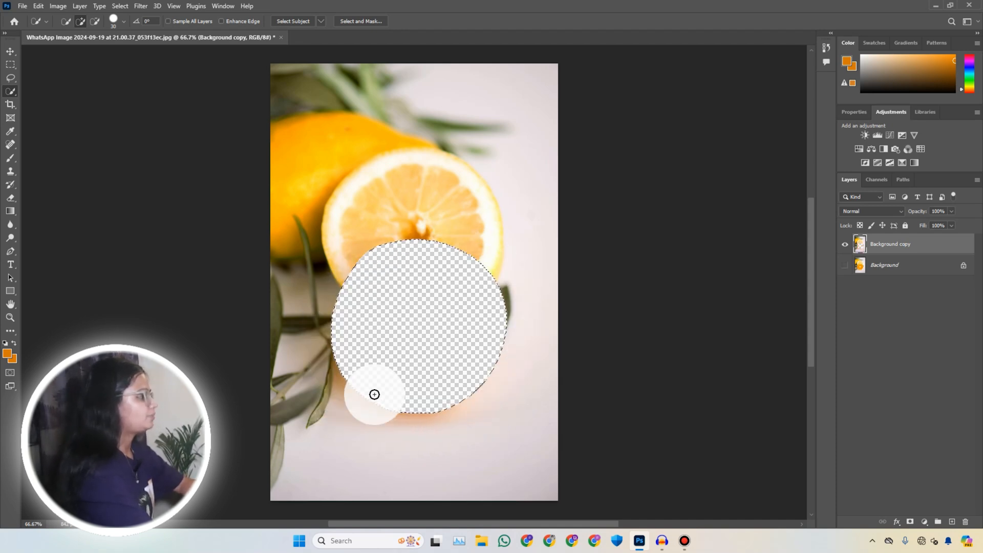
Undo the deletion of the orange slice on the Background copy layer
{"action": "key", "text": "ctrl+z"}
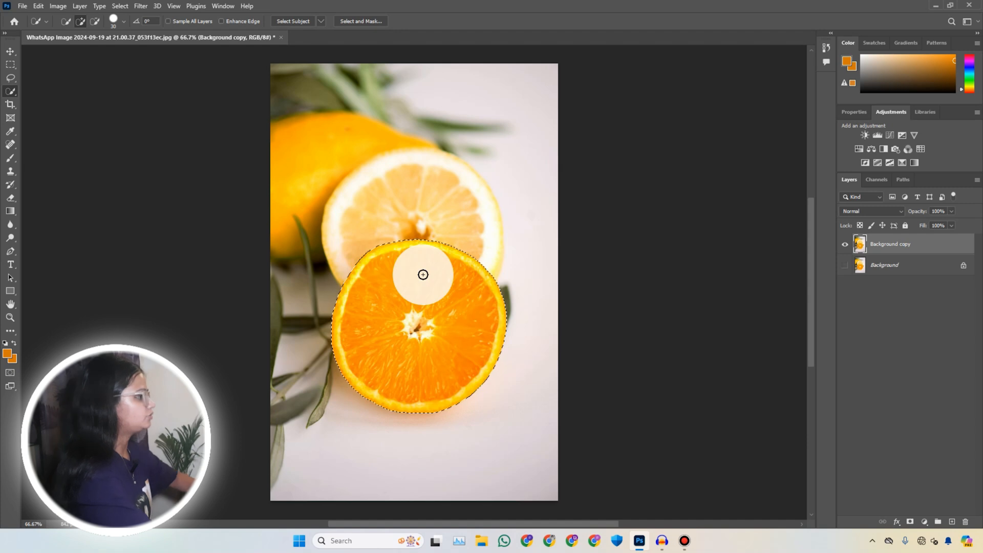
Invert the selection to cover everything outside the orange slice, and invert it back to the slice
{"action": "left_click", "coordinate": [119, 6]}
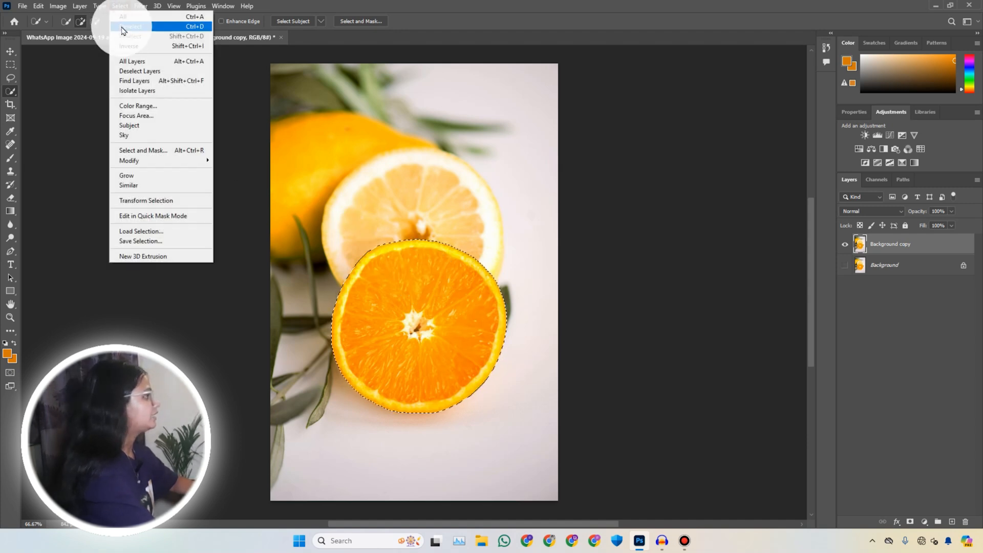
{"action": "left_click", "coordinate": [127, 48]}
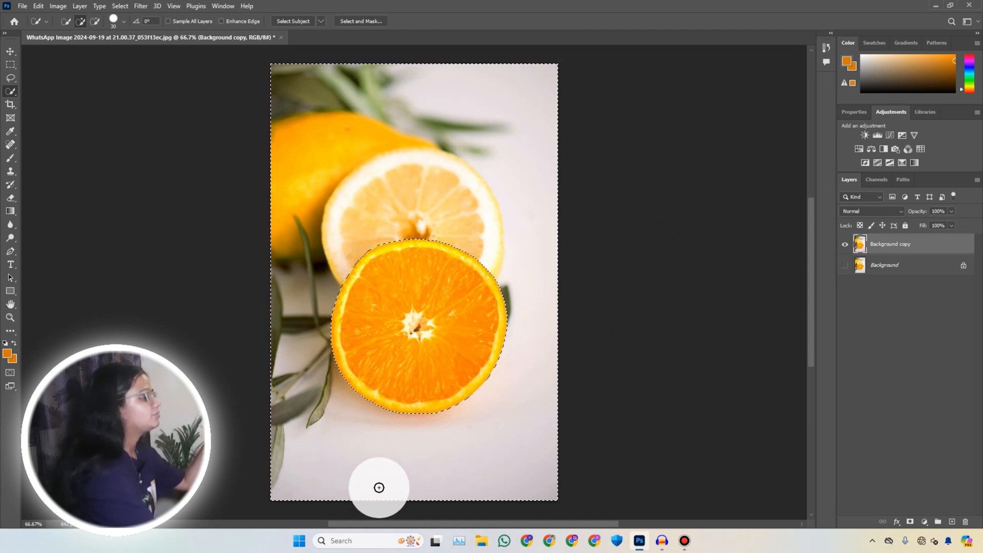
{"action": "left_click", "coordinate": [120, 6]}
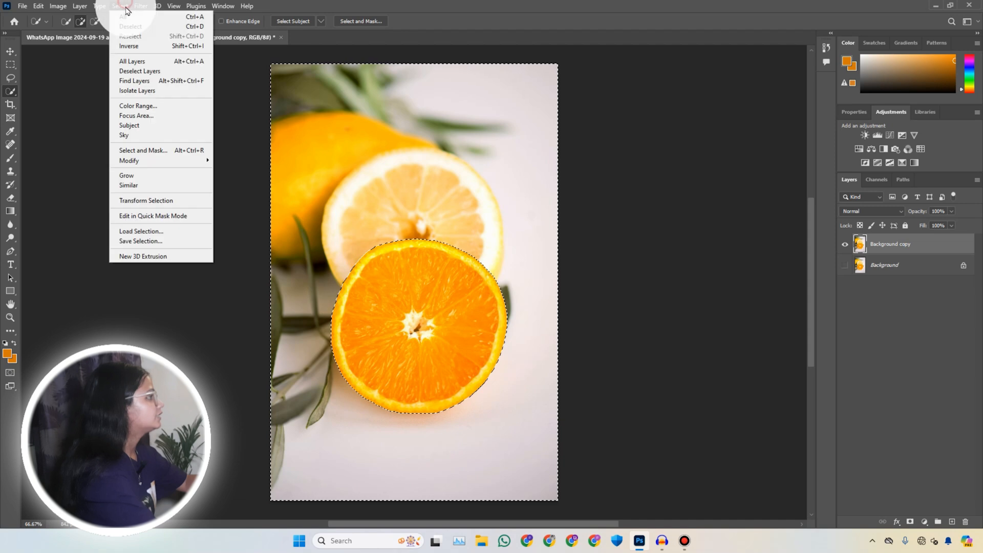
{"action": "left_click", "coordinate": [424, 314]}
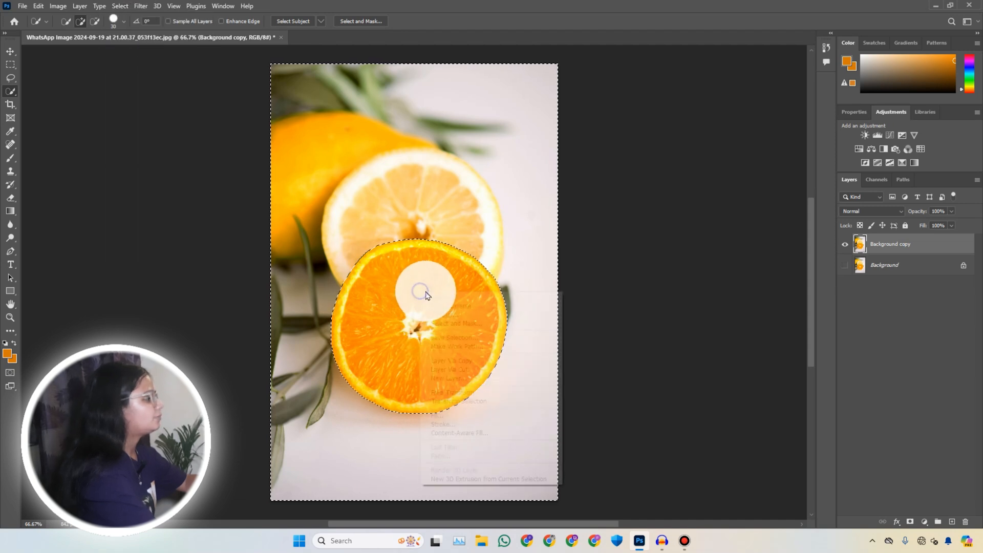
{"action": "left_click", "coordinate": [450, 306]}
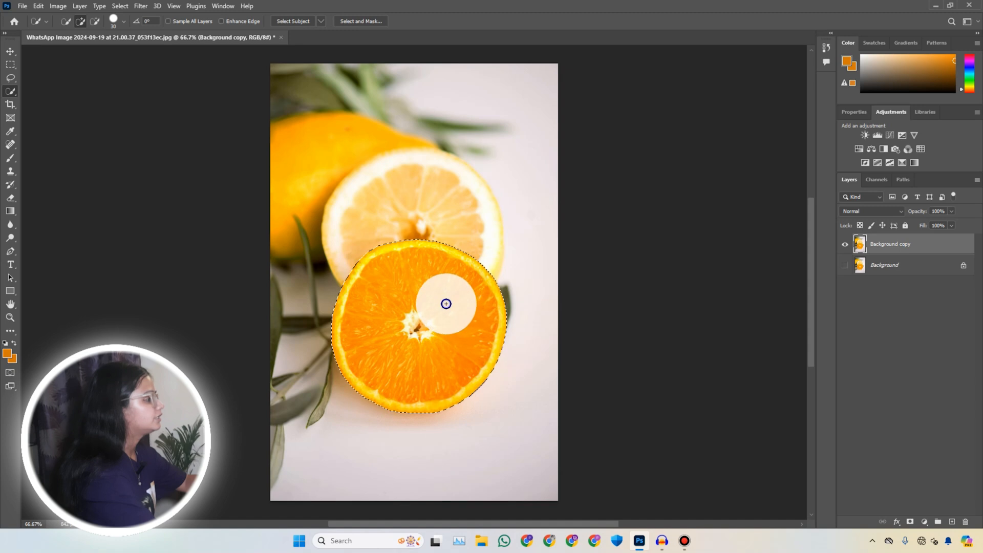
Deselect the orange slice on the Background copy layer and bring the selection back with Reselect
{"action": "right_click", "coordinate": [446, 304]}
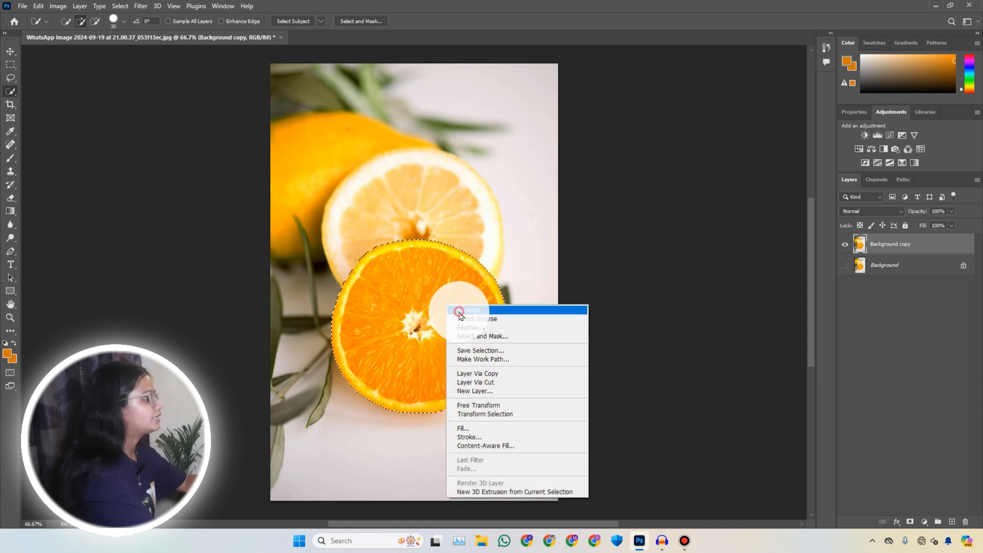
{"action": "left_click", "coordinate": [460, 311]}
{"action": "right_click", "coordinate": [444, 307]}
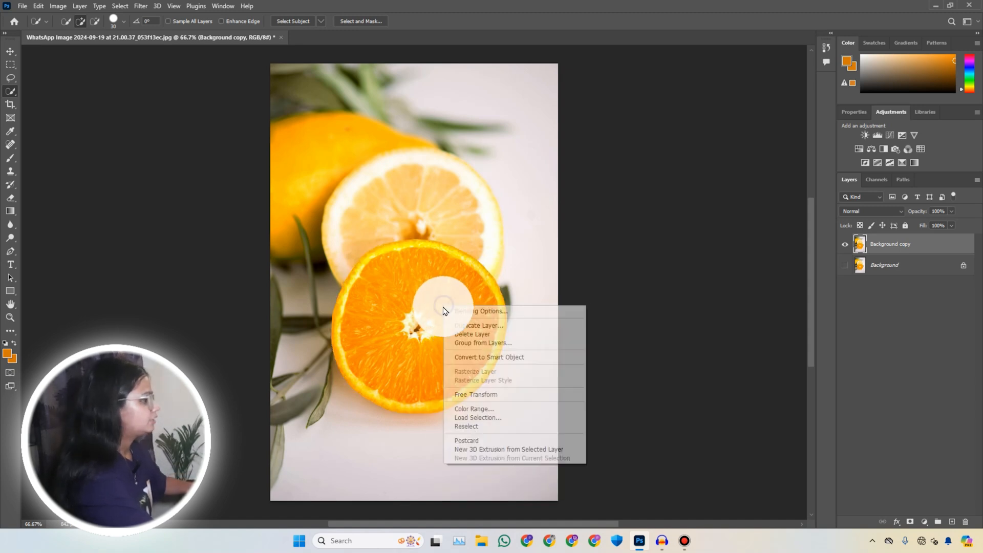
{"action": "left_click", "coordinate": [419, 317]}
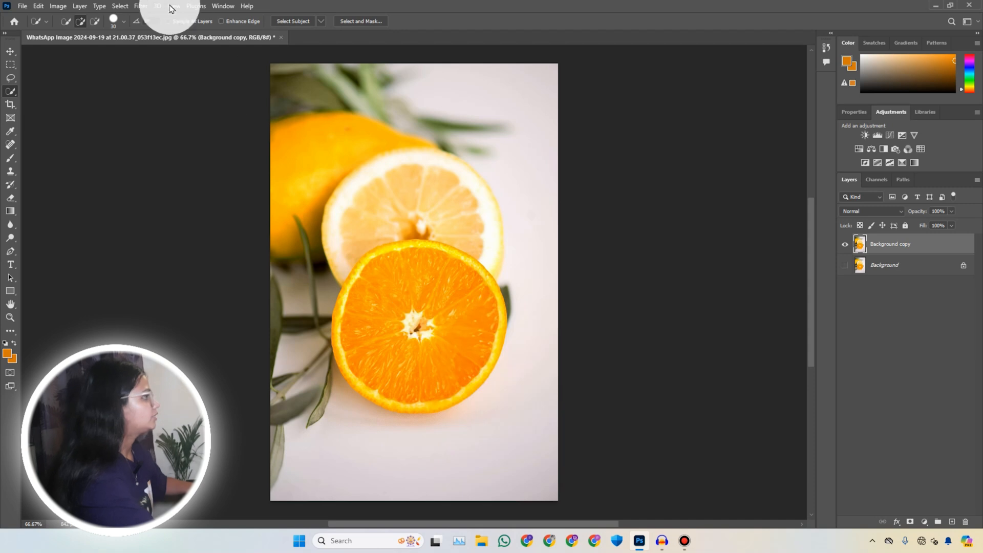
{"action": "left_click", "coordinate": [120, 5]}
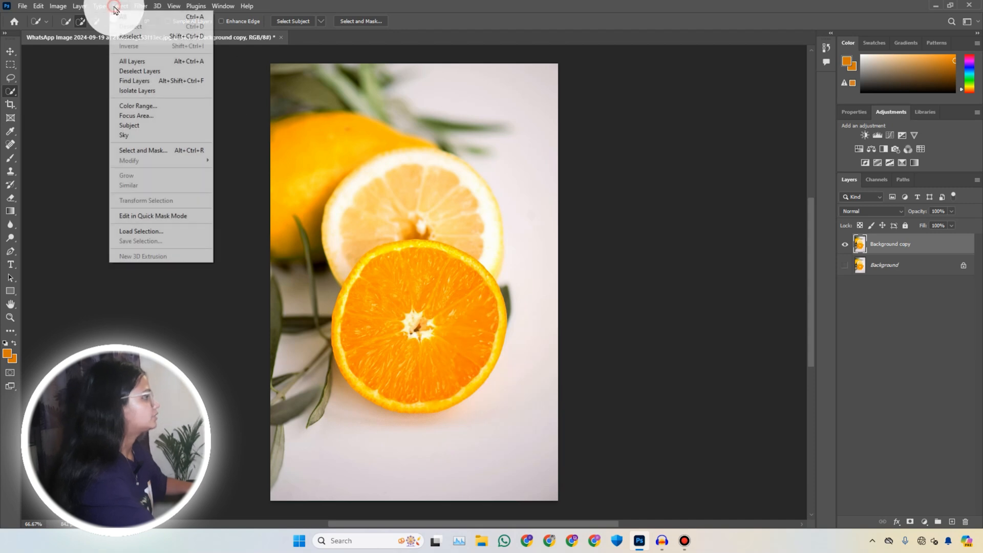
{"action": "left_click", "coordinate": [129, 36]}
Copy the selected orange slice to a new layer, check it with Background copy hidden and shown, and delete the new layer
{"action": "right_click", "coordinate": [408, 310]}
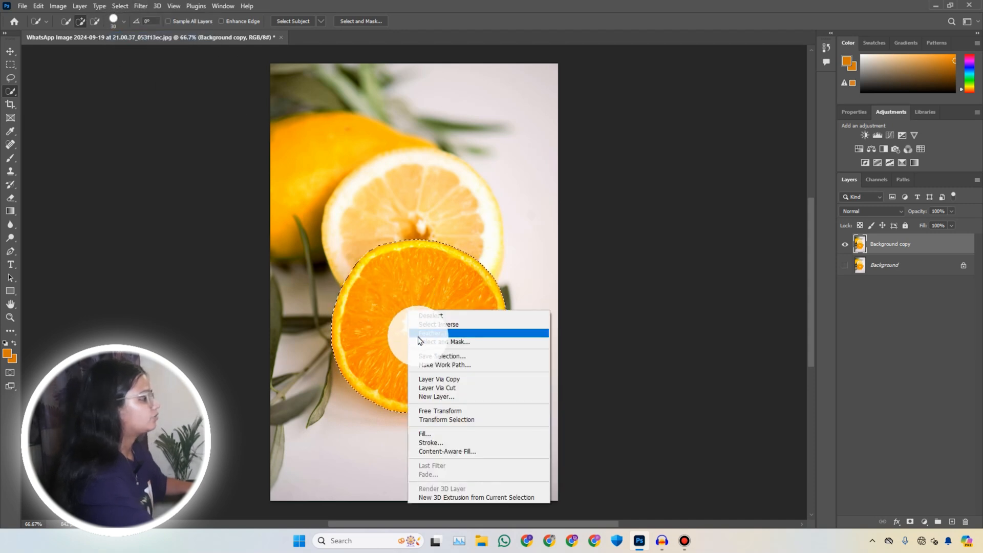
{"action": "left_click", "coordinate": [443, 383]}
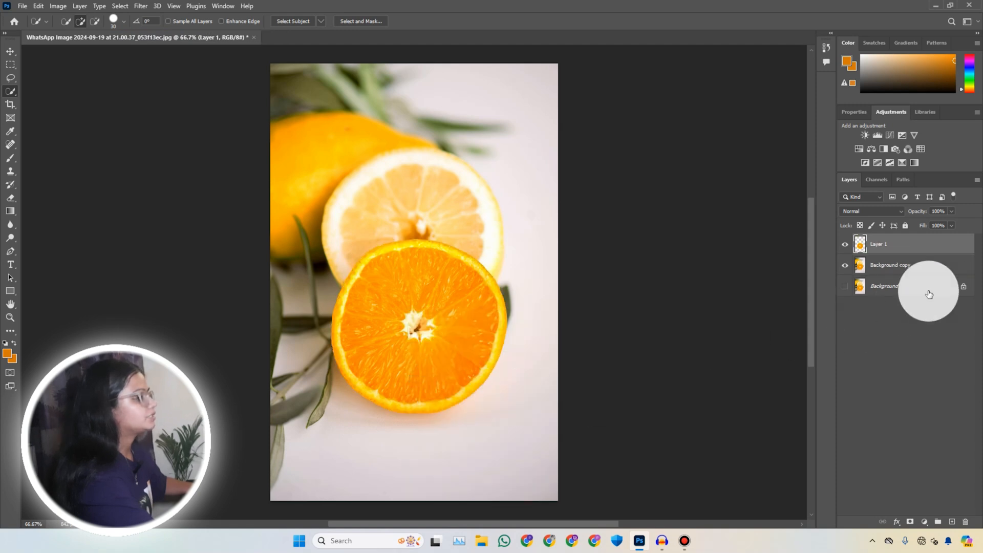
{"action": "left_click", "coordinate": [845, 266]}
{"action": "left_click", "coordinate": [845, 268]}
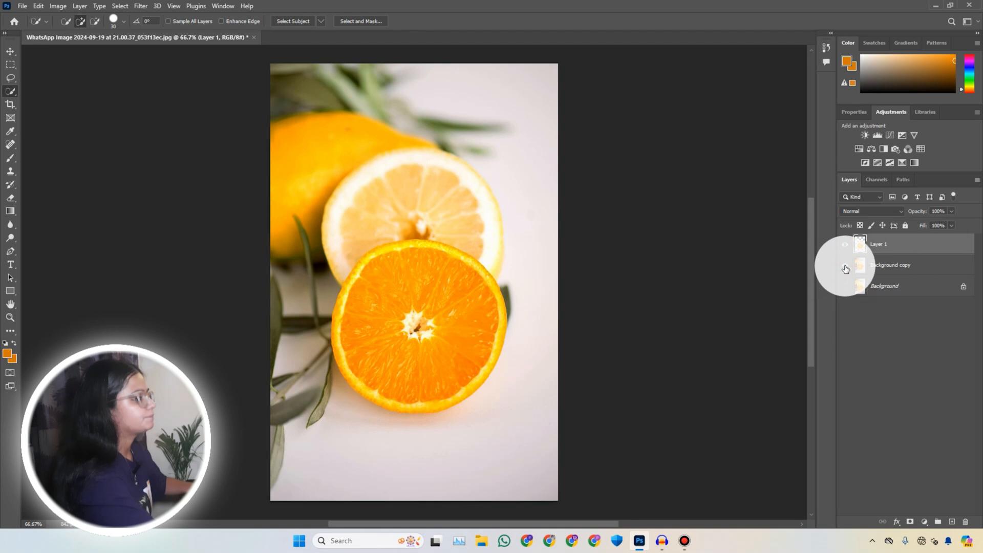
{"action": "key", "text": "Delete"}
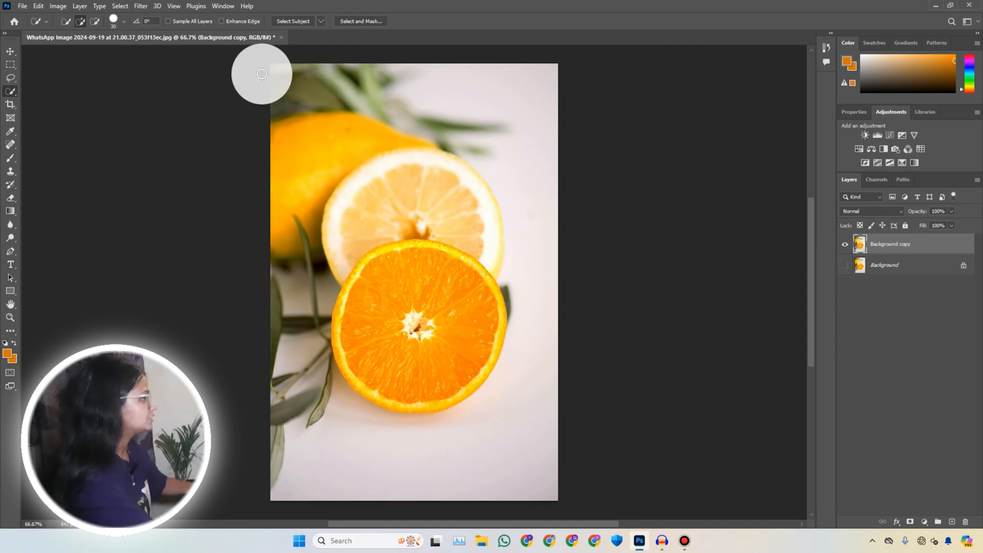
Reselect the orange slice on the Background copy layer
{"action": "left_click", "coordinate": [120, 5]}
{"action": "left_click", "coordinate": [451, 290]}
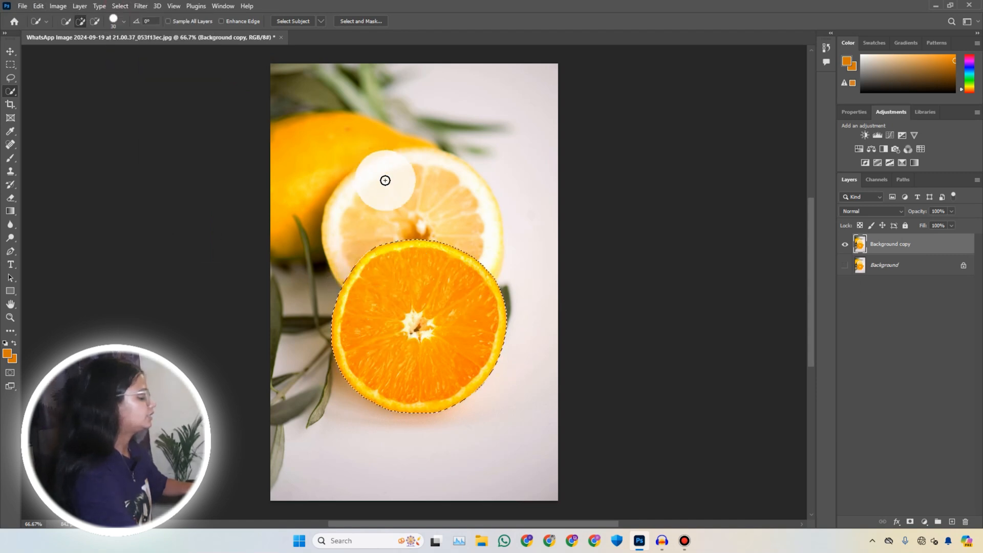
{"action": "left_click", "coordinate": [422, 253]}
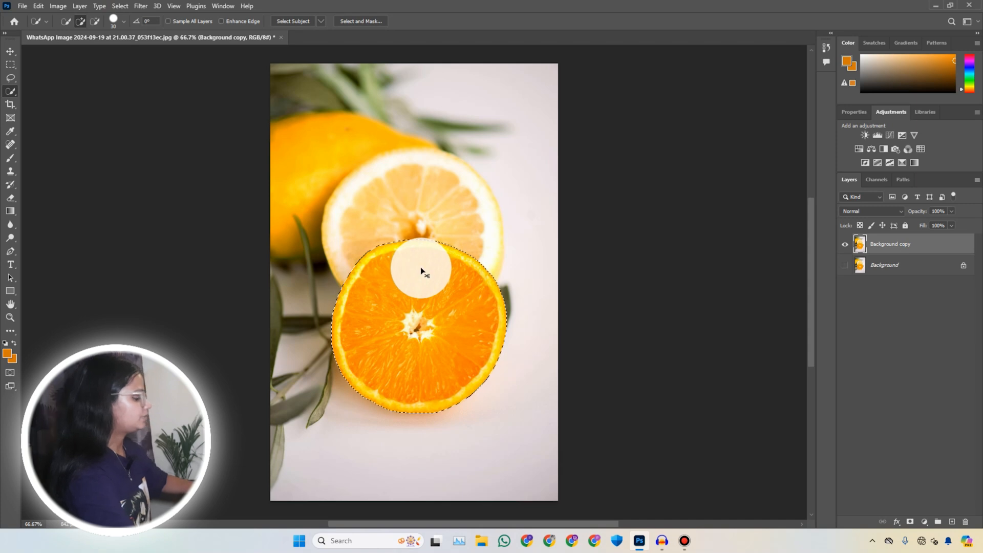
Try copying and separately cutting the selected orange slice onto a new layer, undoing each attempt
{"action": "key", "text": "ctrl+j"}
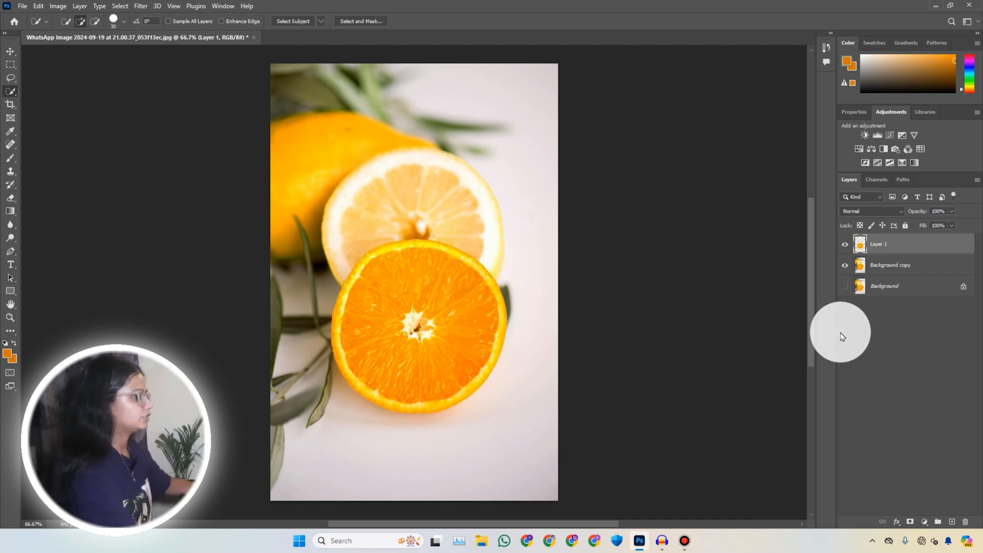
{"action": "key", "text": "ctrl+z"}
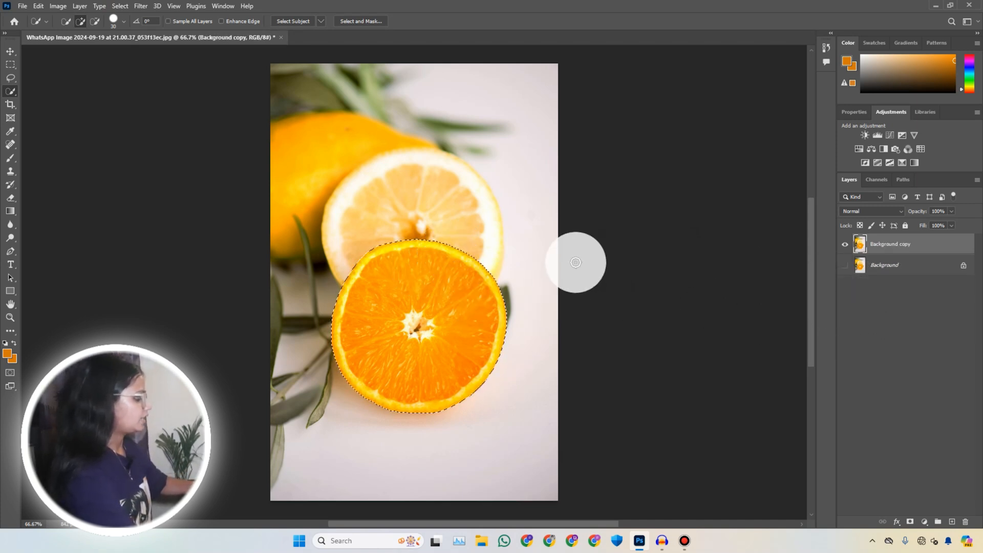
{"action": "right_click", "coordinate": [451, 296]}
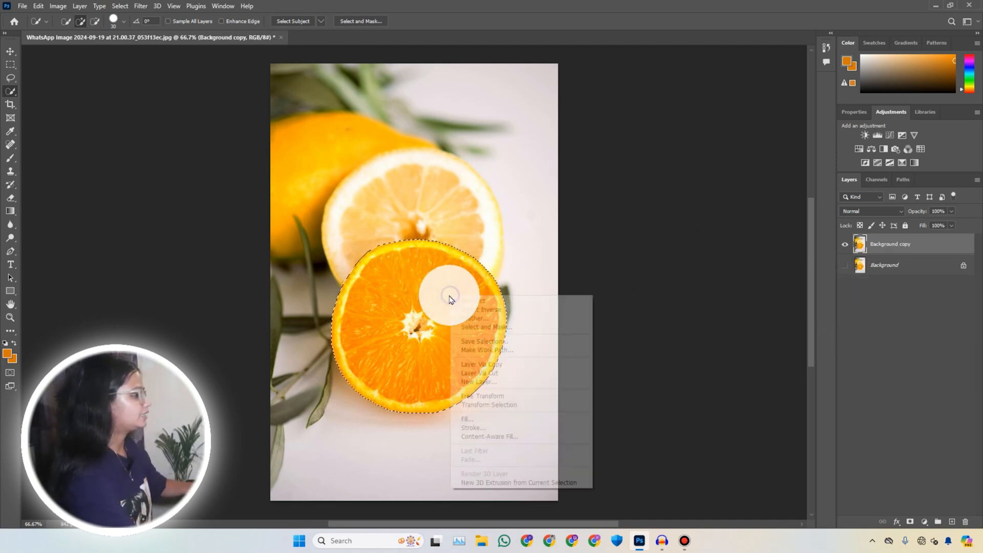
{"action": "left_click", "coordinate": [484, 374]}
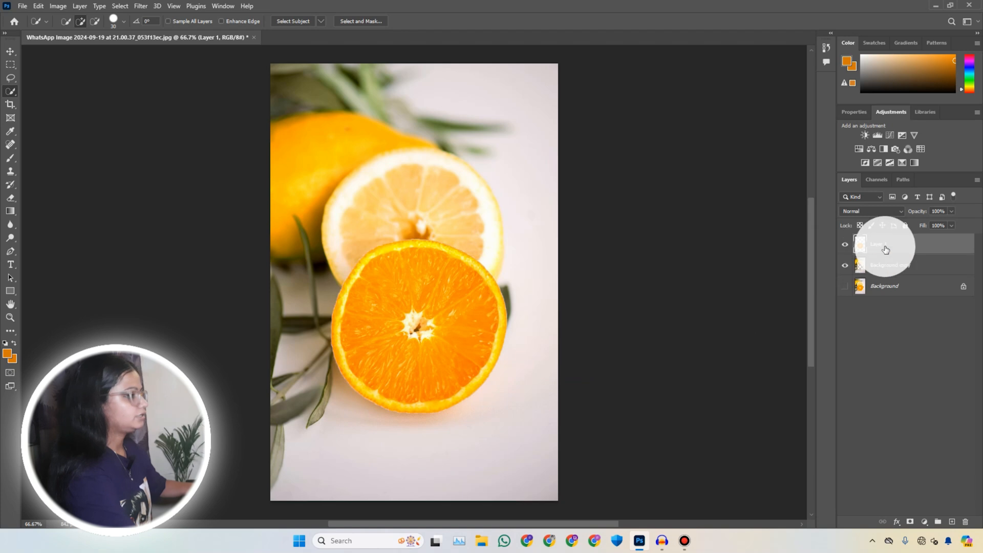
{"action": "key", "text": "ctrl+z"}
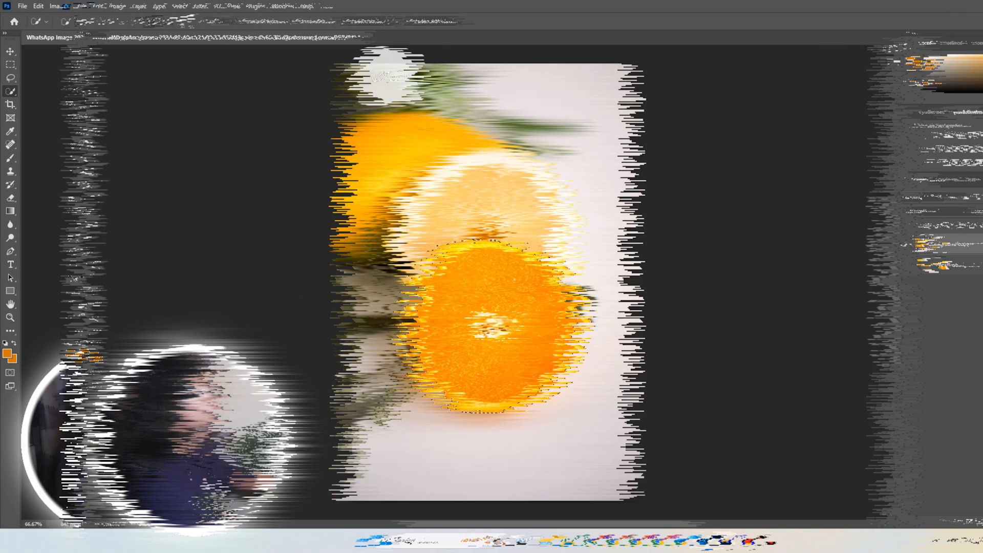
Copy the selected orange slice from Background copy onto its own new layer
{"action": "left_click", "coordinate": [120, 6]}
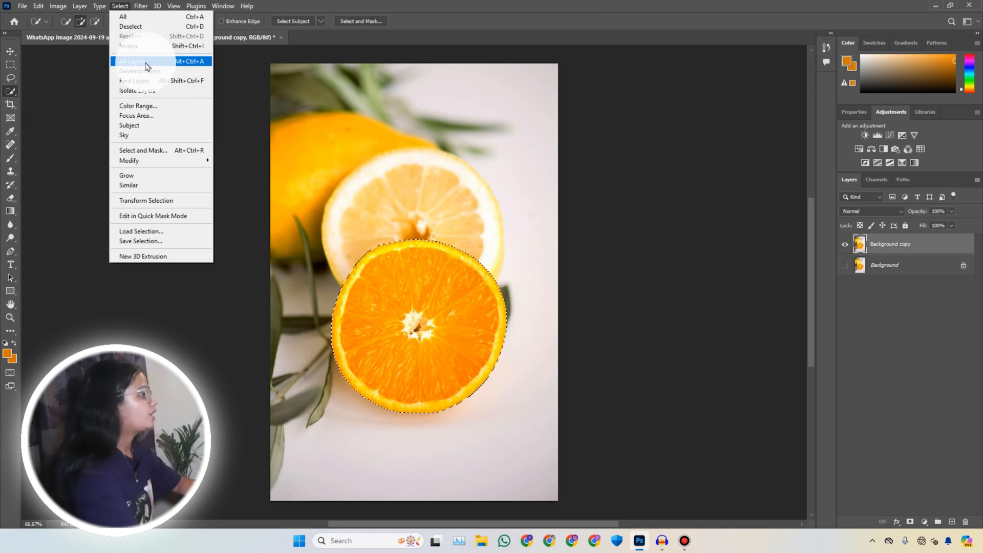
{"action": "left_click", "coordinate": [441, 258]}
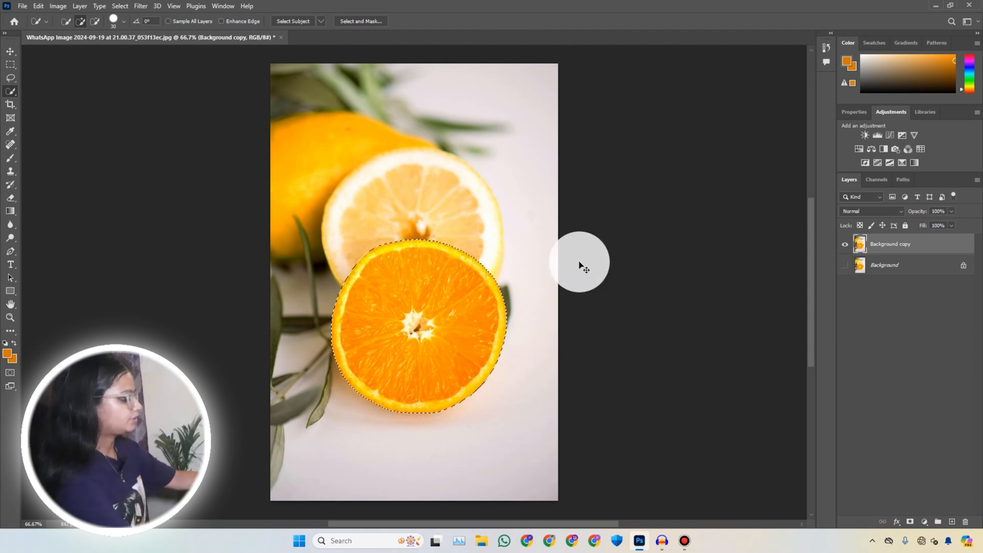
{"action": "key", "text": "ctrl+j"}
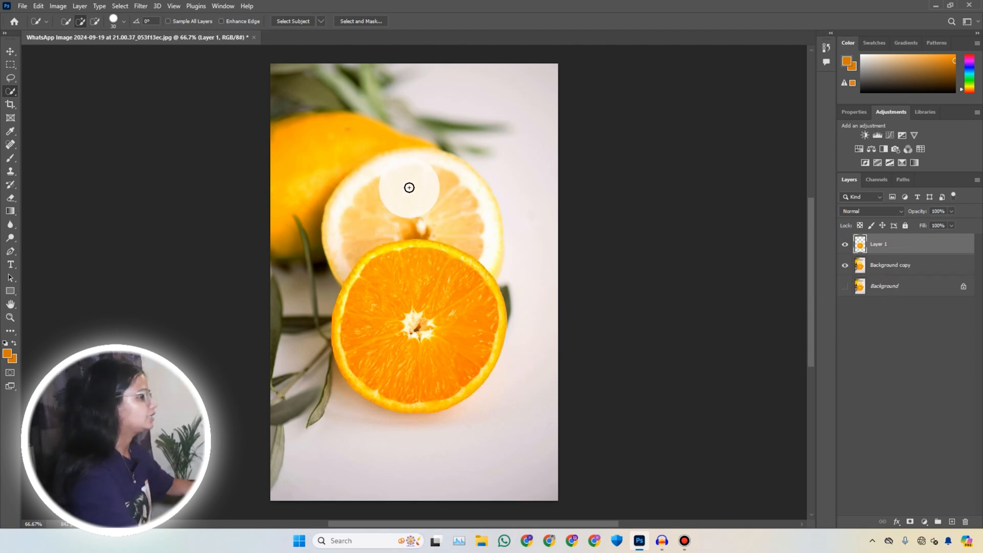
Quick-select the pale citrus slice behind the orange slice on Background copy and copy it onto its own new layer
{"action": "left_click", "coordinate": [897, 266]}
{"action": "mouse_move", "coordinate": [481, 239]}
{"action": "left_mouse_down"}
{"action": "mouse_move", "coordinate": [418, 191]}
{"action": "mouse_move", "coordinate": [351, 231]}
{"action": "mouse_move", "coordinate": [412, 193]}
{"action": "mouse_move", "coordinate": [449, 187]}
{"action": "mouse_move", "coordinate": [490, 210]}
{"action": "left_mouse_up"}
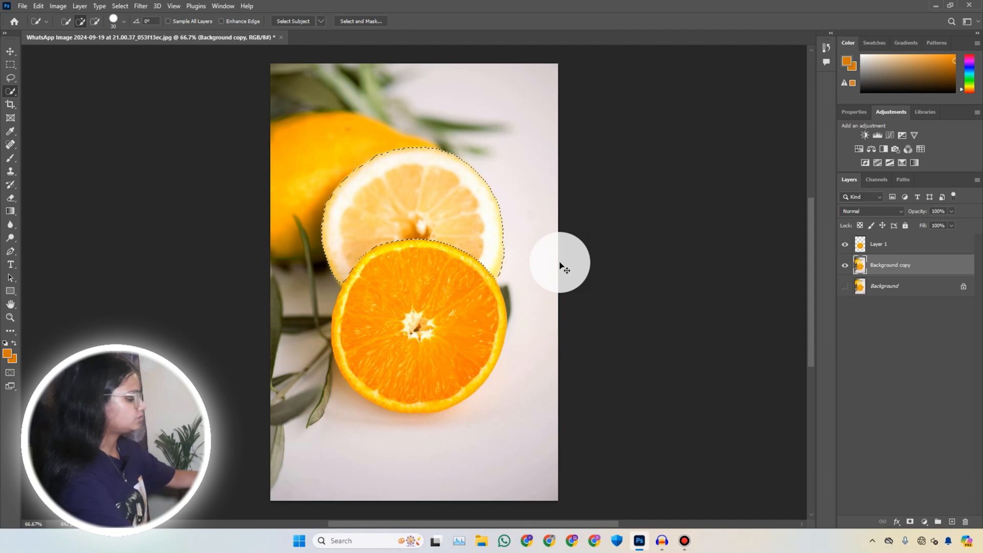
{"action": "key", "text": "ctrl+j"}
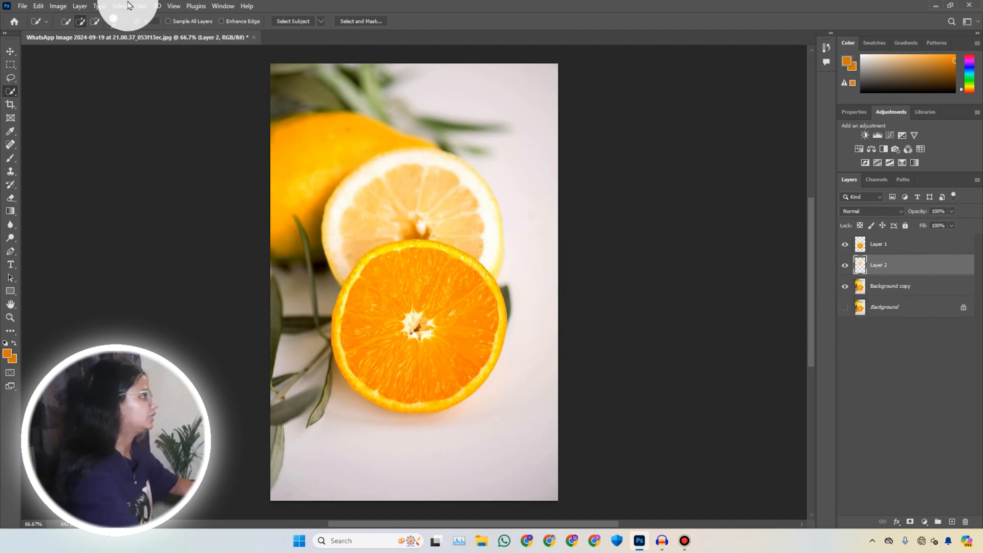
Select Layer 1, extend the selection with the All Layers command, and deselect the layers
{"action": "left_click", "coordinate": [884, 237]}
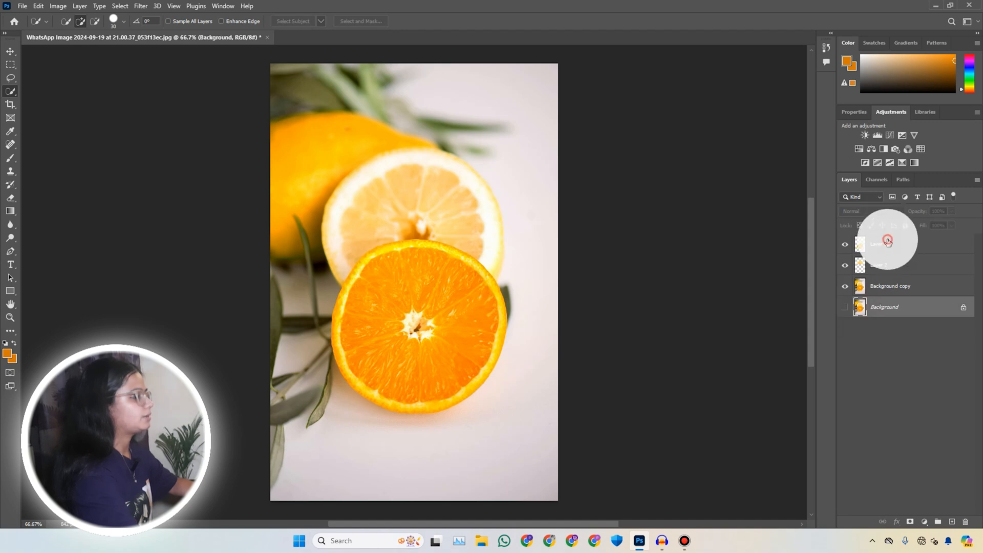
{"action": "left_click", "coordinate": [113, 7]}
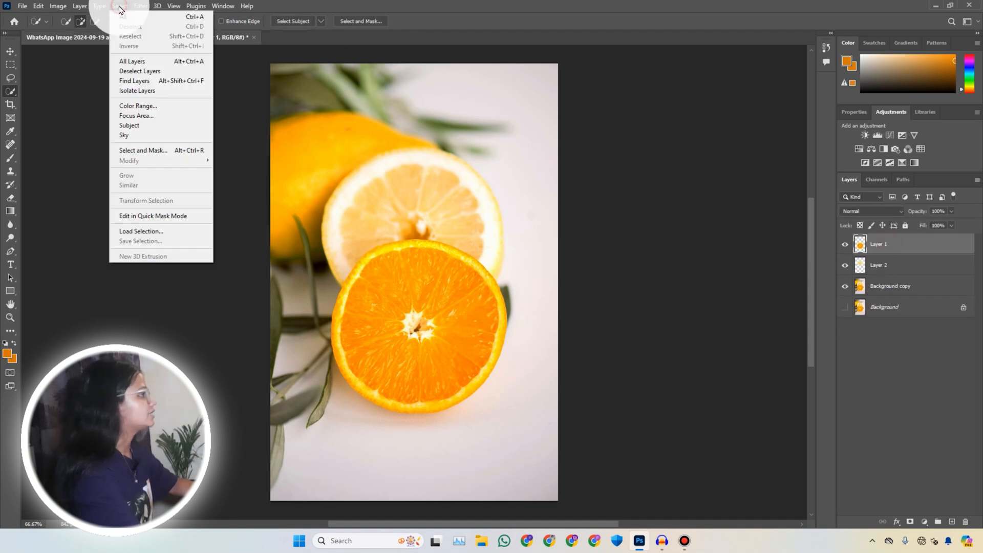
{"action": "left_click", "coordinate": [155, 62]}
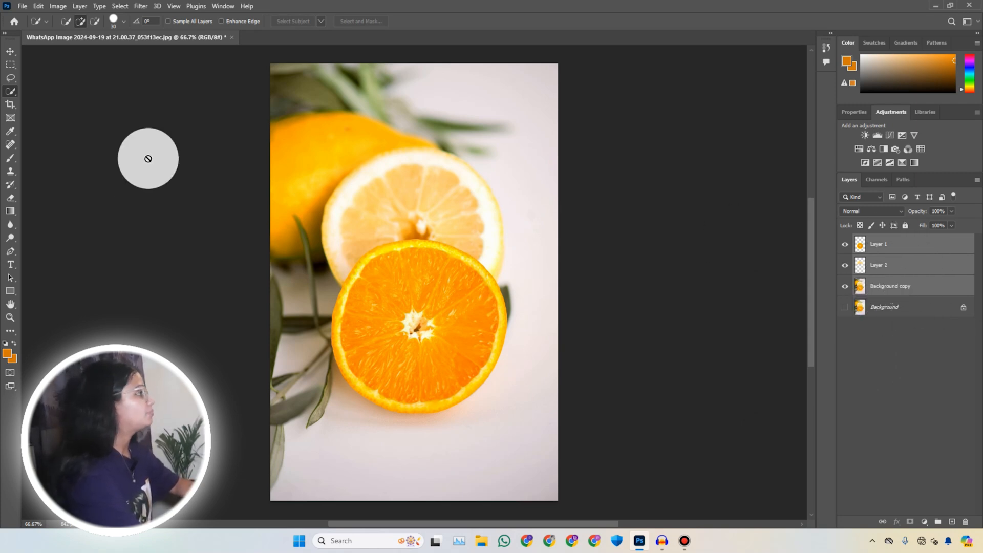
{"action": "left_click", "coordinate": [121, 6]}
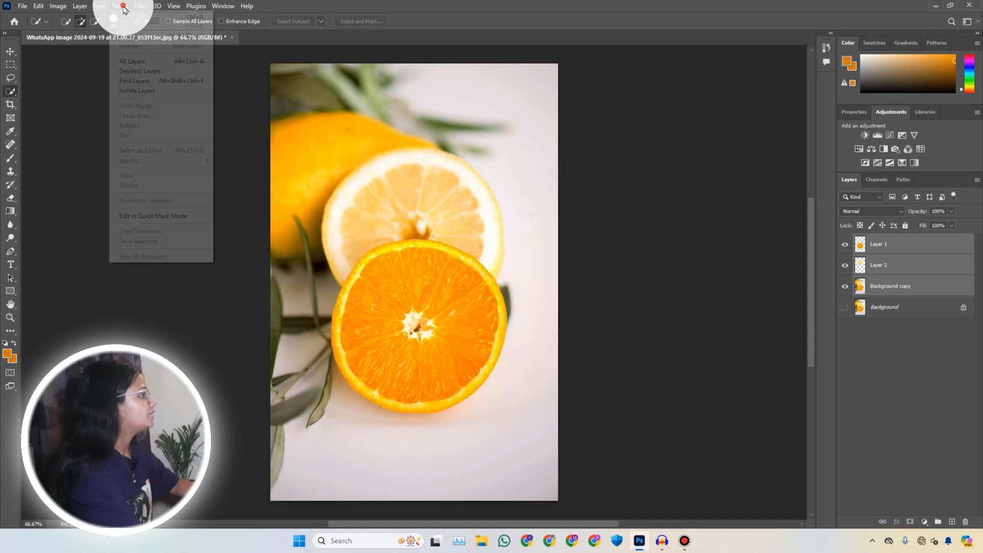
{"action": "left_click", "coordinate": [137, 72]}
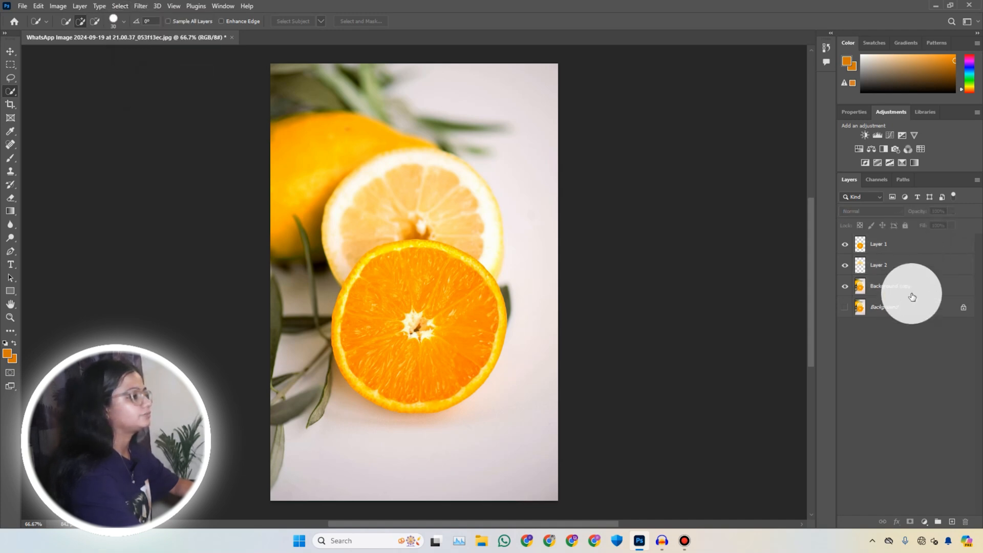
Run Find Layers to set the layer filter to Name, and switch to the Move tool
{"action": "left_click", "coordinate": [120, 6]}
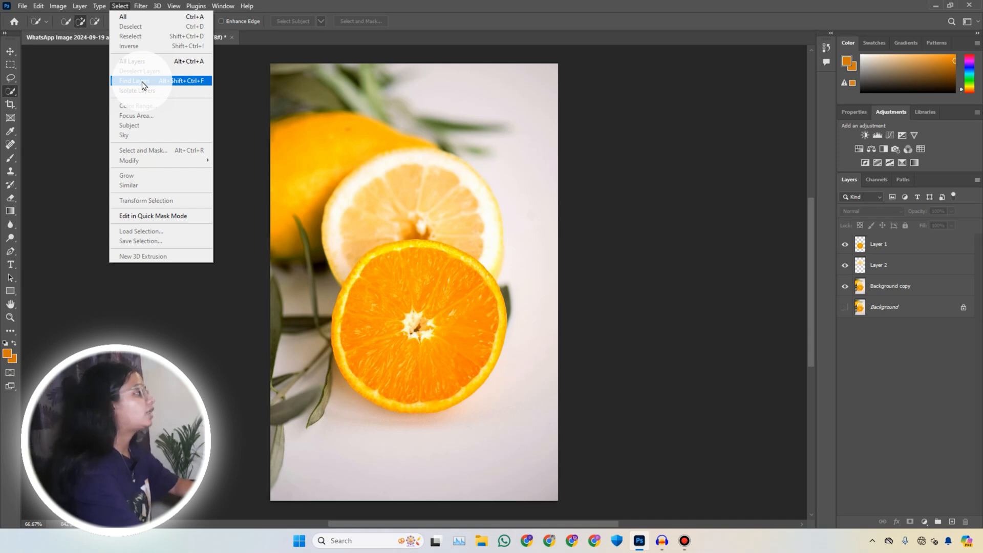
{"action": "left_click", "coordinate": [144, 85]}
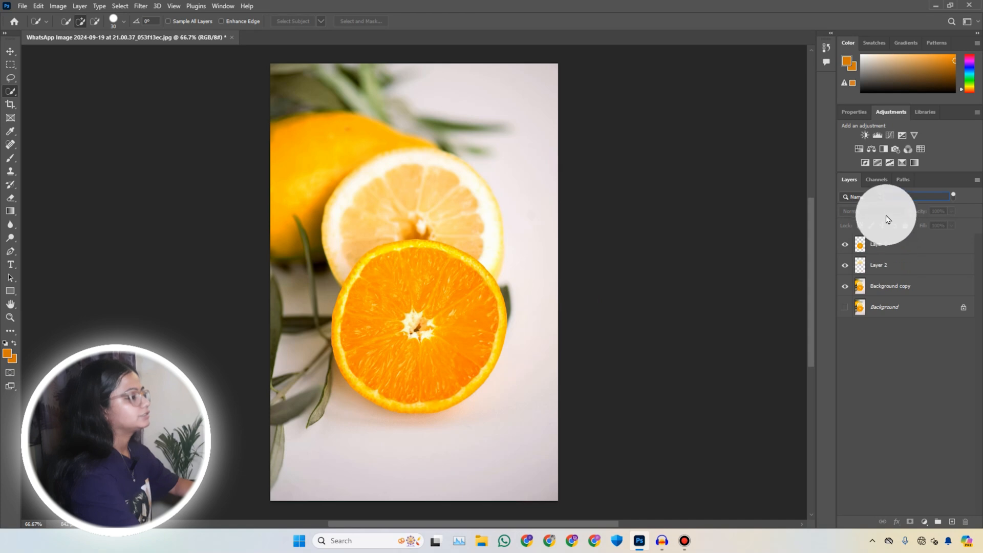
{"action": "left_click", "coordinate": [754, 215]}
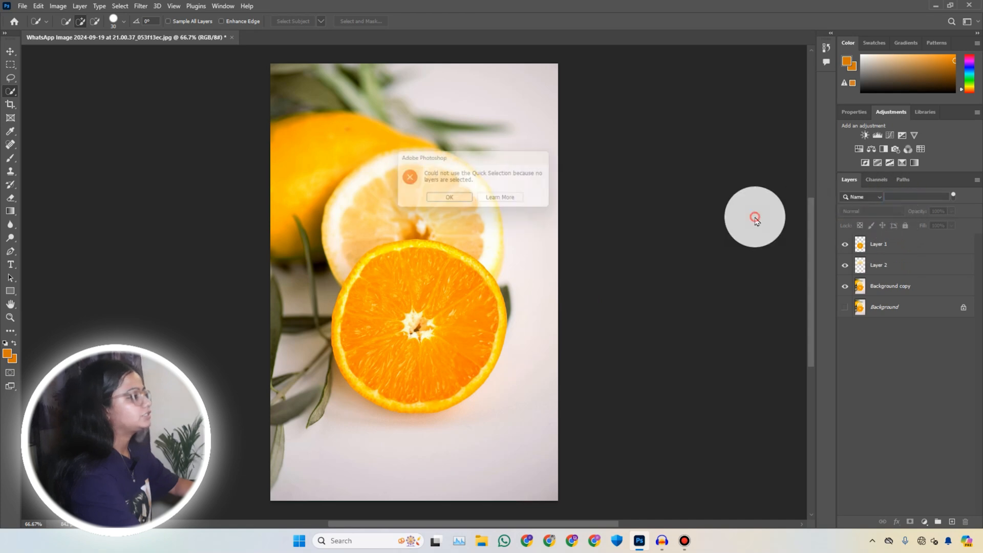
{"action": "left_click", "coordinate": [451, 200]}
{"action": "left_click", "coordinate": [10, 51]}
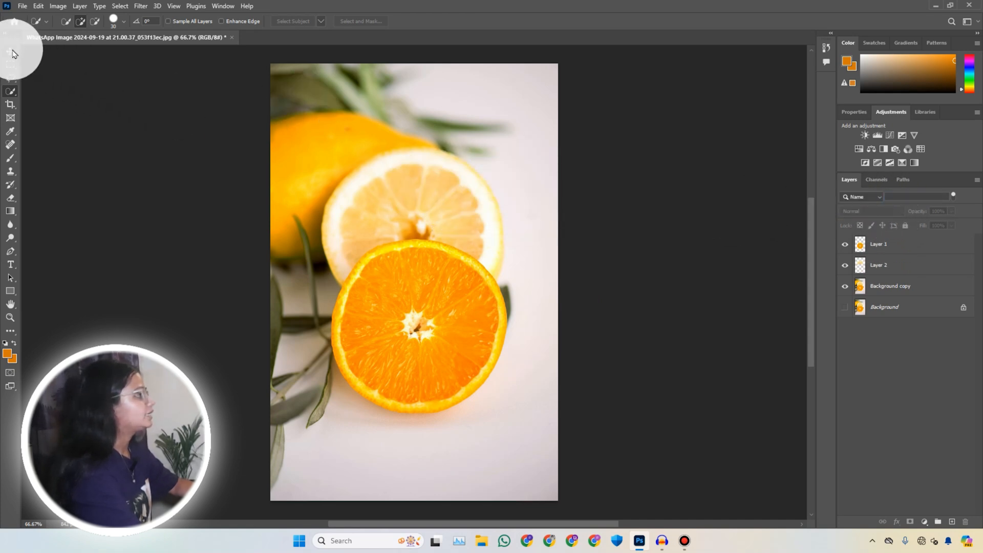
Give Layer 2 the Orange color label
{"action": "left_click", "coordinate": [879, 252]}
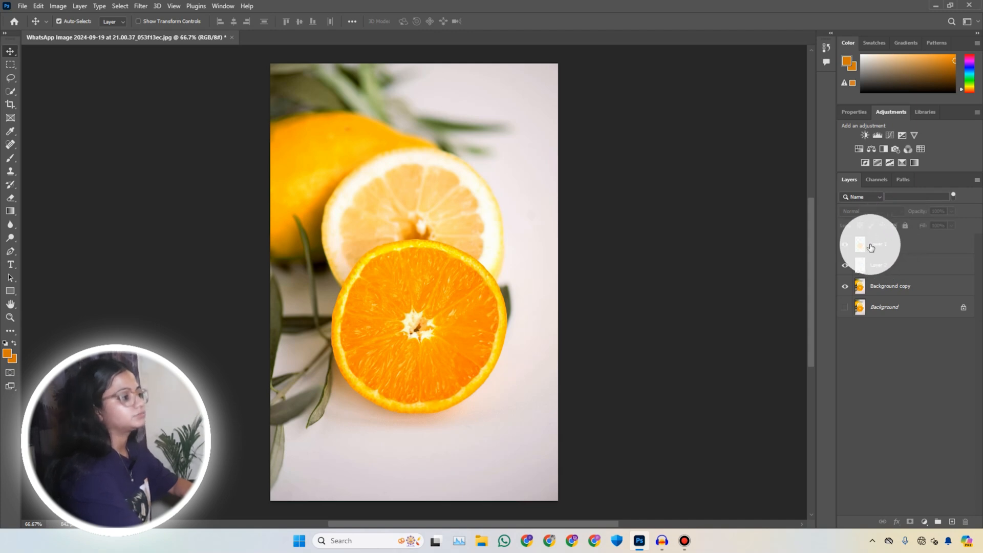
{"action": "left_click", "coordinate": [889, 270]}
{"action": "right_click", "coordinate": [889, 270]}
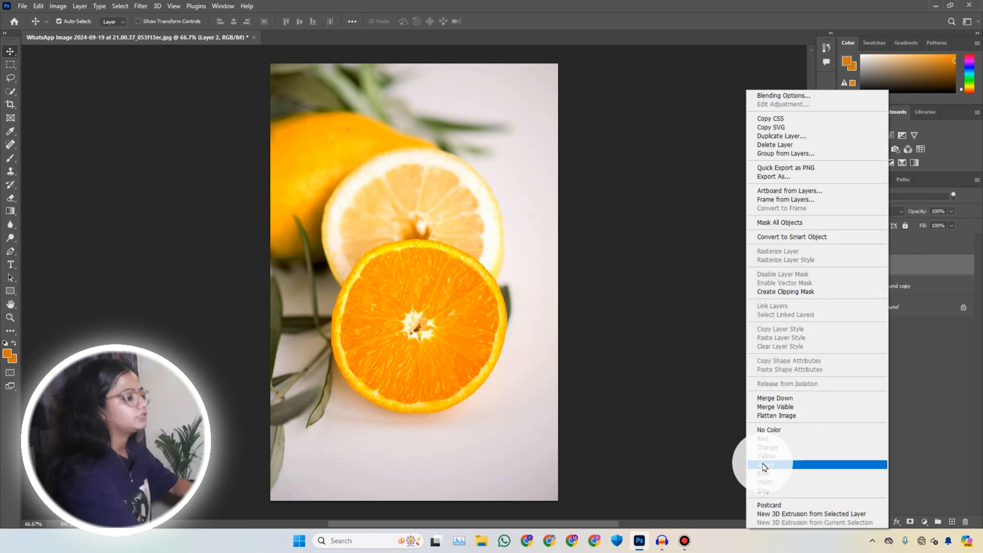
{"action": "left_click", "coordinate": [773, 447]}
Rename Layer 1 as "lemon slice"
{"action": "left_click", "coordinate": [883, 250]}
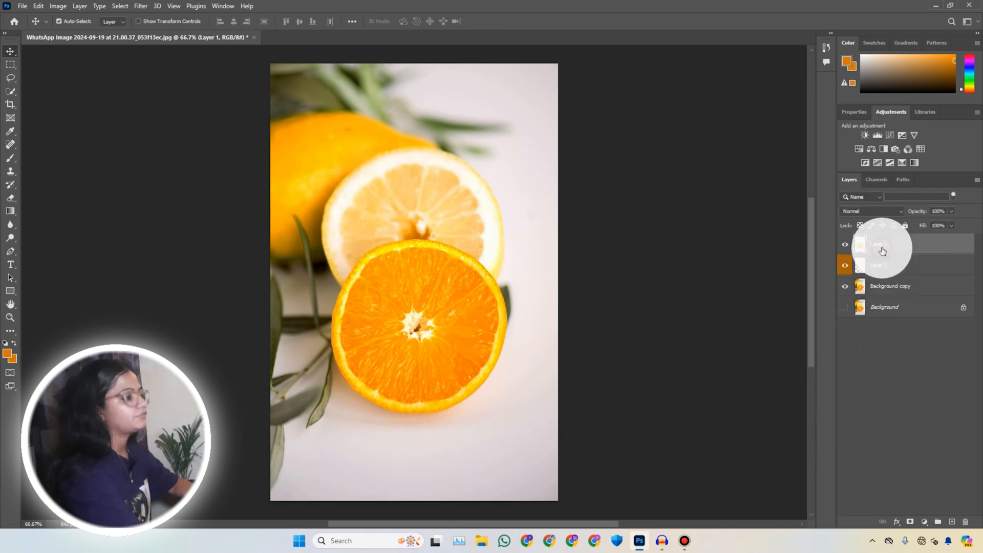
{"action": "double_click", "coordinate": [882, 249]}
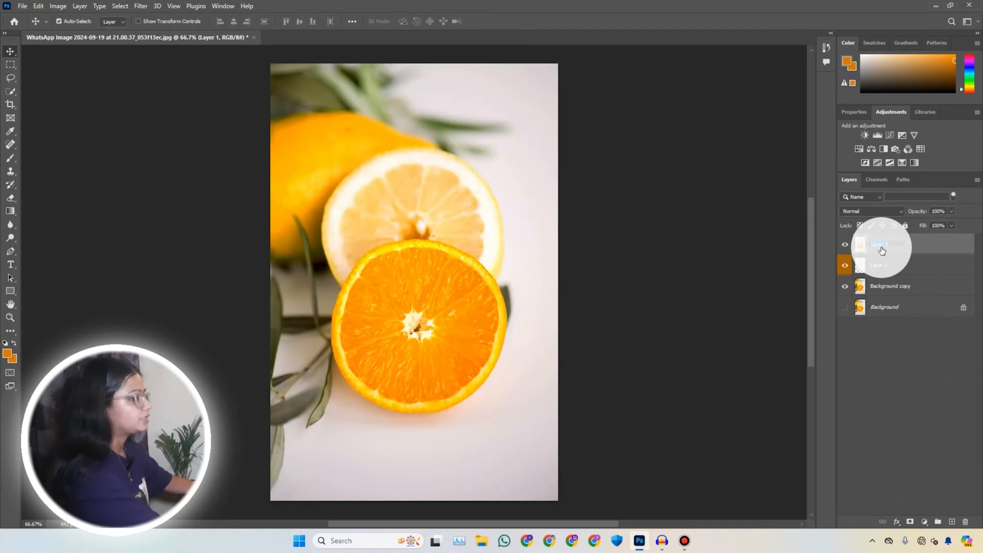
{"action": "type", "text": "orange"}
{"action": "type", "text": " slice"}
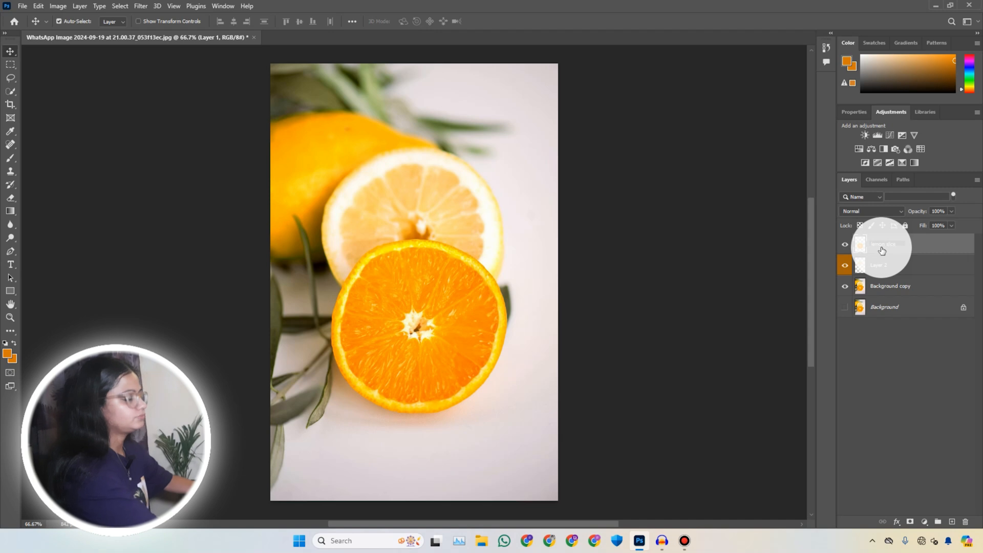
Rename the Background copy layer as "Background" and select Layer 2
{"action": "left_click", "coordinate": [896, 287]}
{"action": "double_click", "coordinate": [895, 287]}
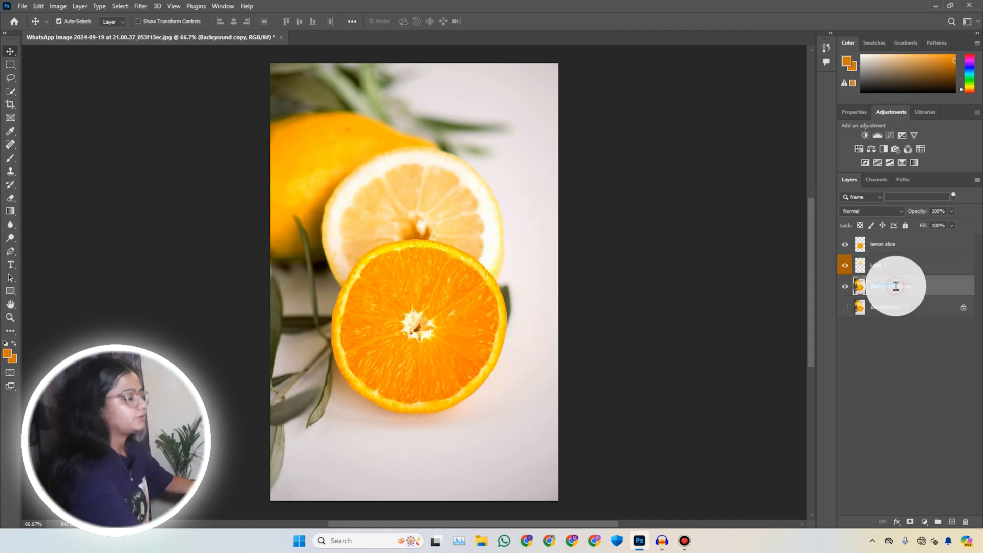
{"action": "left_click", "coordinate": [908, 287]}
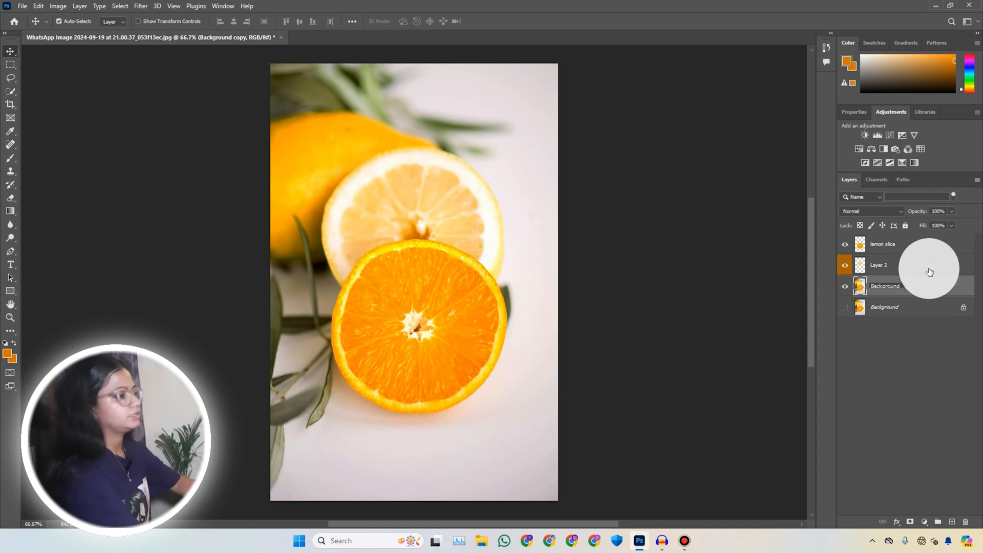
{"action": "left_click", "coordinate": [904, 265]}
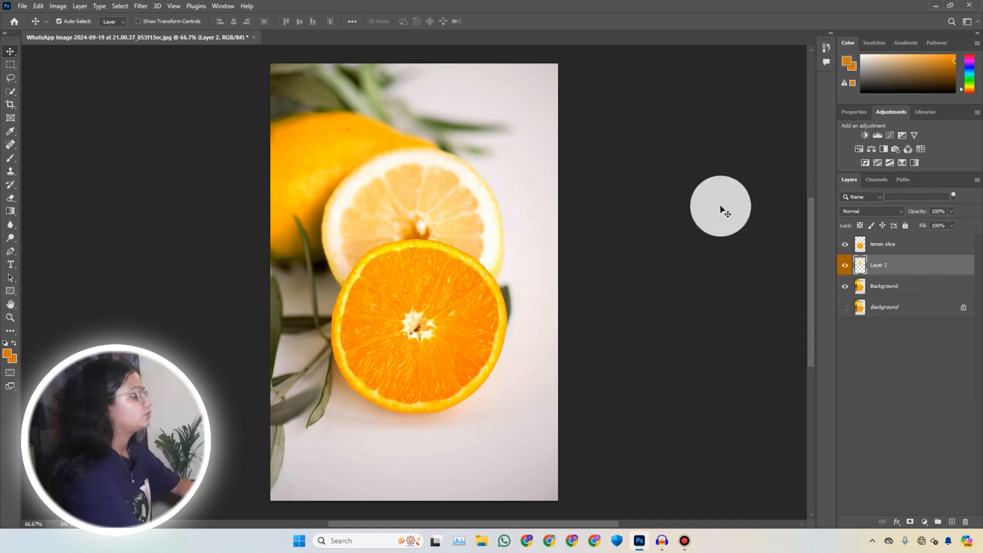
Run Find Layers and filter the layers by the Orange color label
{"action": "left_click", "coordinate": [127, 5]}
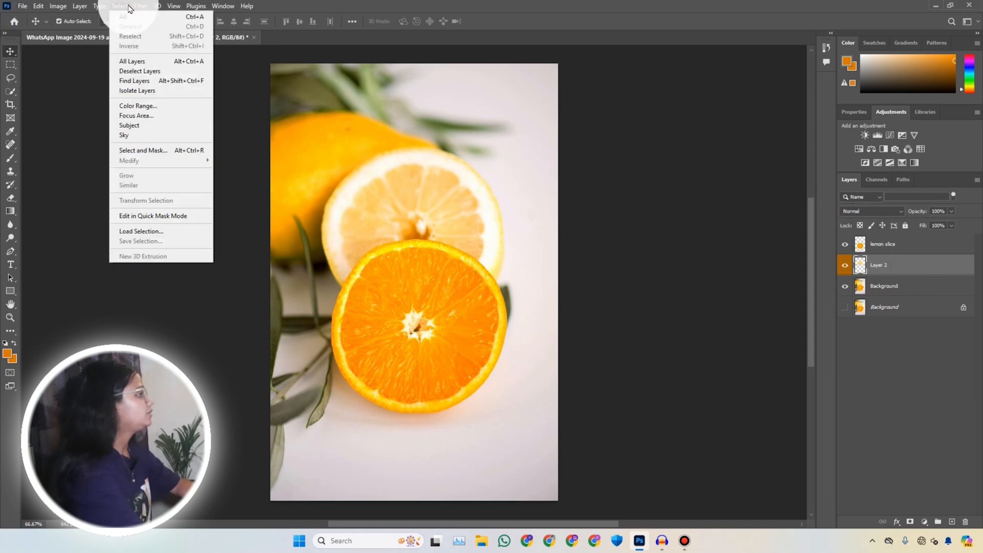
{"action": "left_click", "coordinate": [146, 82]}
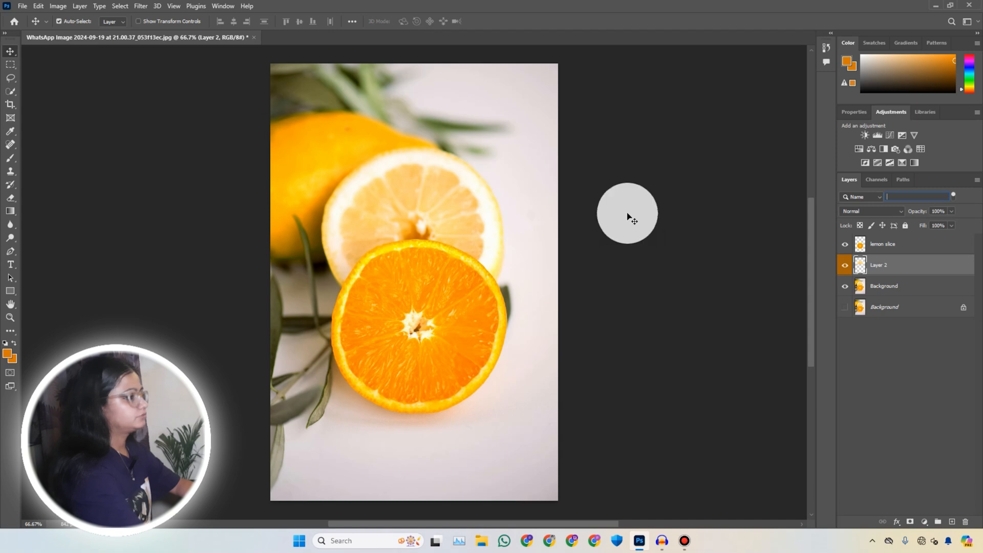
{"action": "left_click", "coordinate": [873, 199]}
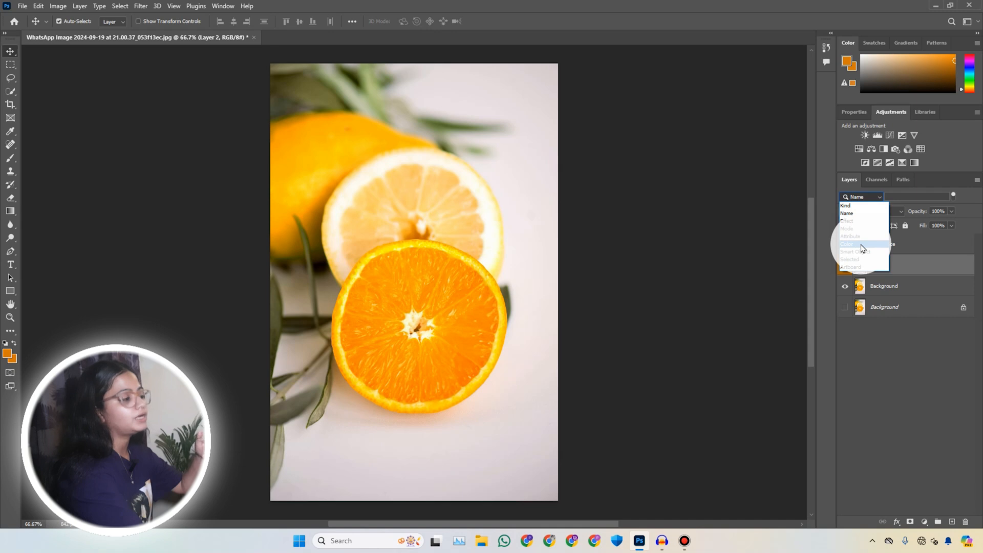
{"action": "left_click", "coordinate": [863, 249]}
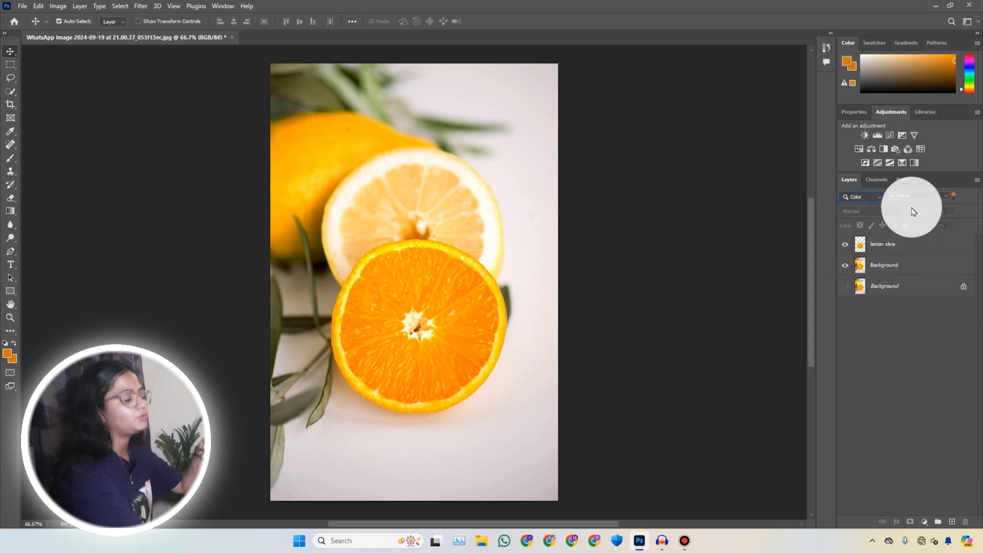
{"action": "left_click", "coordinate": [927, 197]}
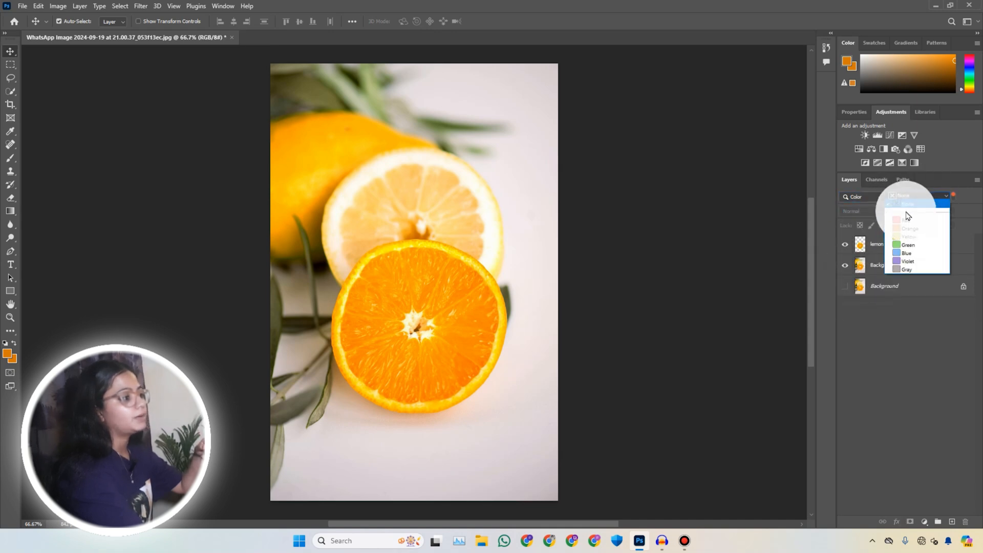
{"action": "left_click", "coordinate": [909, 229]}
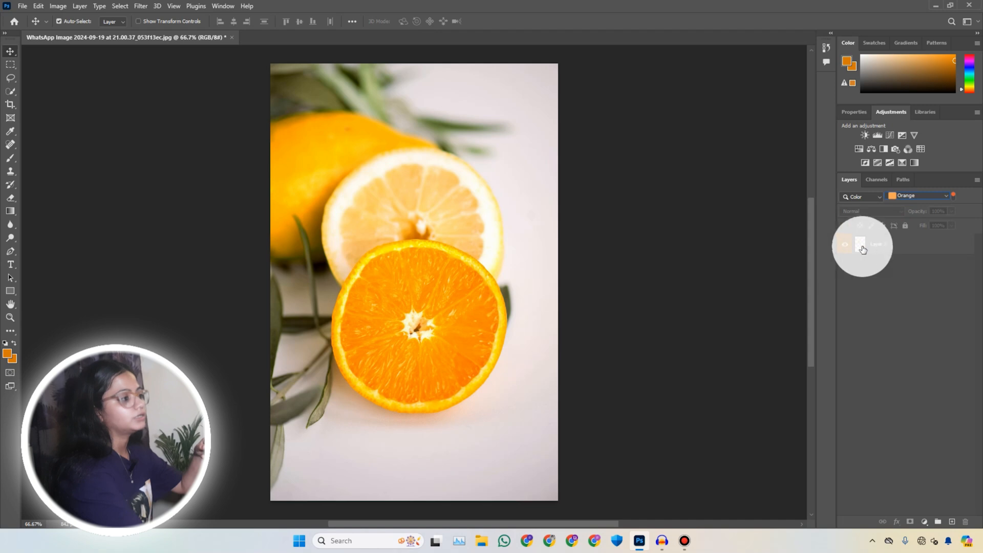
Reset the color filter to None and switch the layer filter type to Name
{"action": "left_click", "coordinate": [918, 200]}
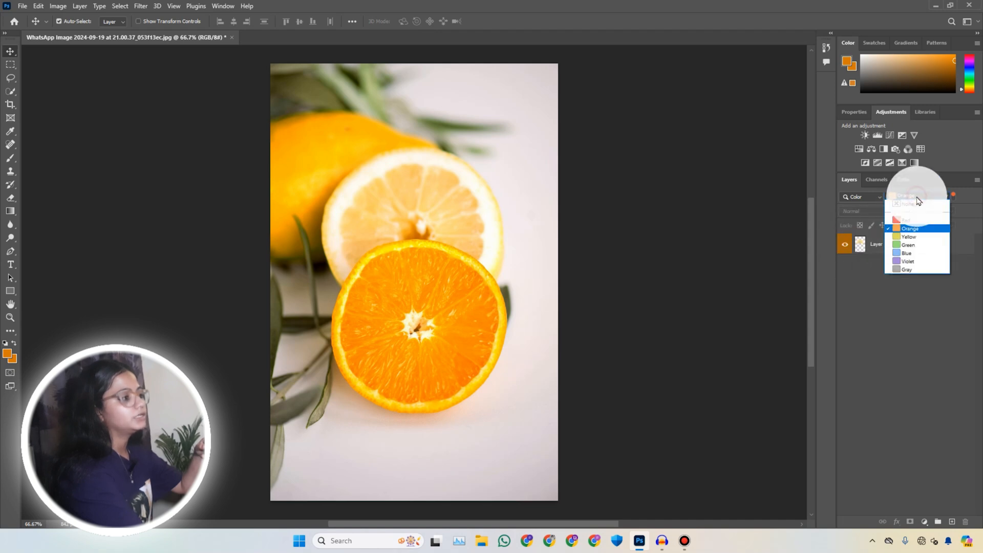
{"action": "left_click", "coordinate": [903, 205]}
{"action": "left_click", "coordinate": [879, 200]}
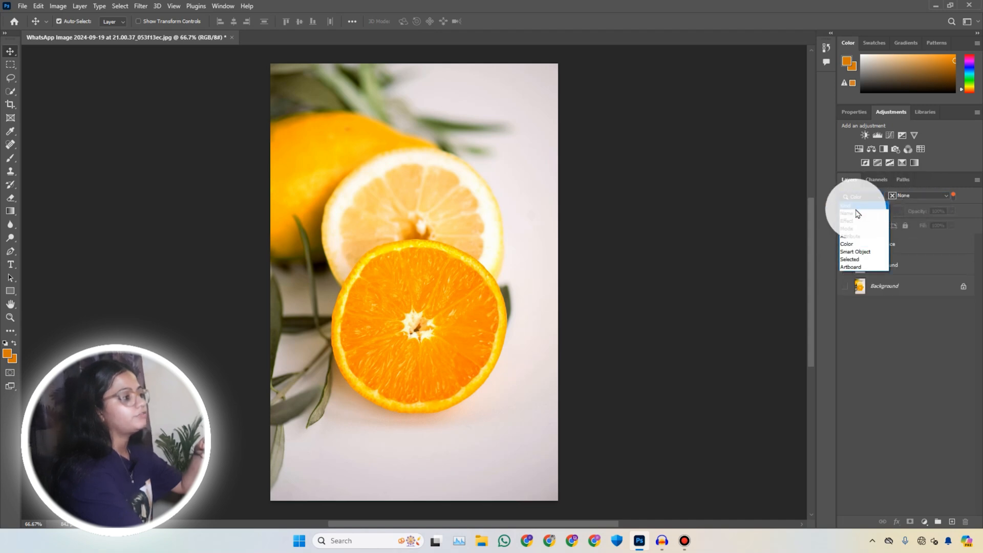
{"action": "left_click", "coordinate": [851, 203]}
Filter the layers by the name "lemon"
{"action": "left_click", "coordinate": [901, 197]}
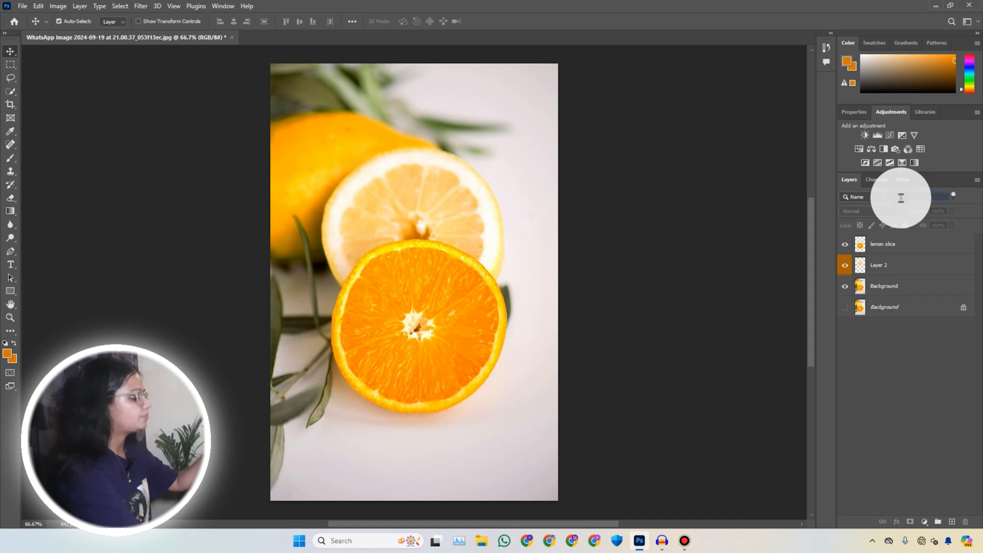
{"action": "type", "text": "leaf"}
{"action": "key", "text": "BackSpace"}
{"action": "key", "text": "BackSpace"}
{"action": "key", "text": "BackSpace"}
{"action": "key", "text": "BackSpace"}
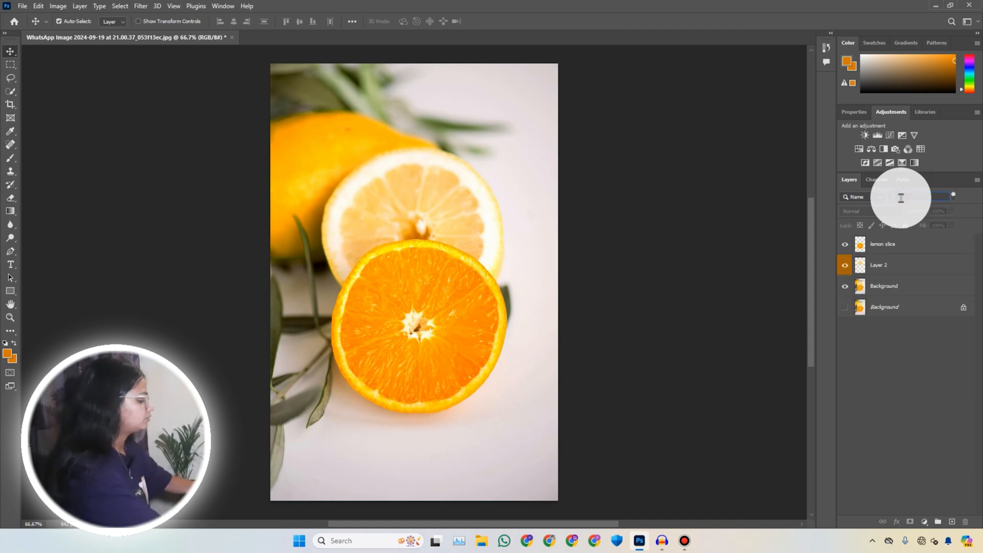
{"action": "type", "text": "lemon"}
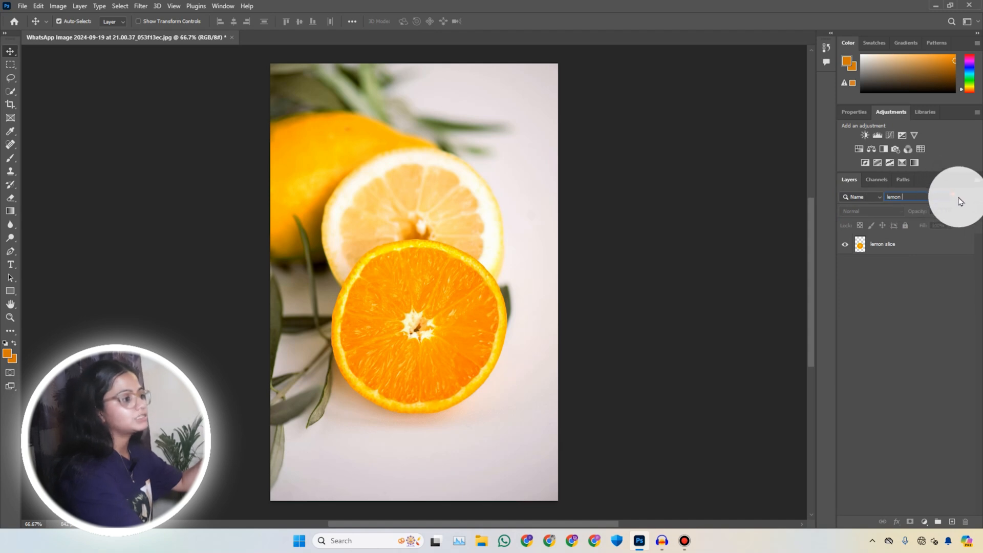
Toggle layer filtering several times and leave it off
{"action": "left_click", "coordinate": [956, 197]}
{"action": "left_click", "coordinate": [956, 196]}
{"action": "left_click", "coordinate": [955, 197]}
{"action": "left_click", "coordinate": [955, 197]}
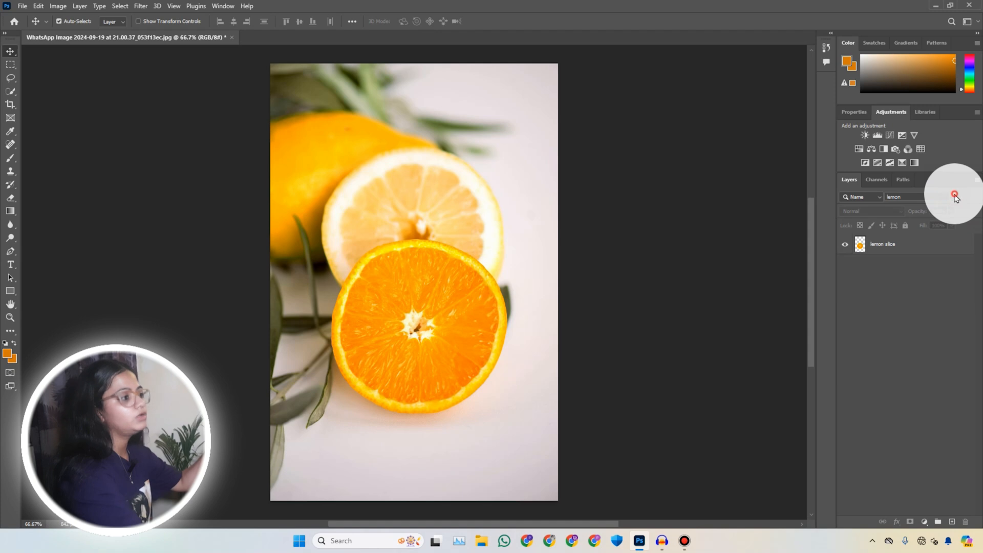
{"action": "left_click", "coordinate": [956, 197]}
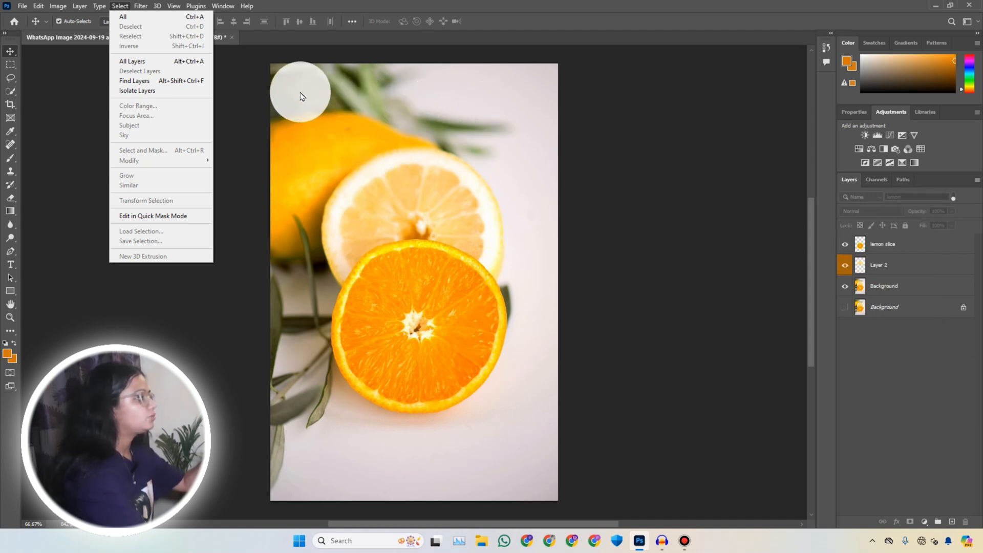
Apply the Isolate Layers command so the layer filter uses Selected
{"action": "left_click", "coordinate": [342, 143]}
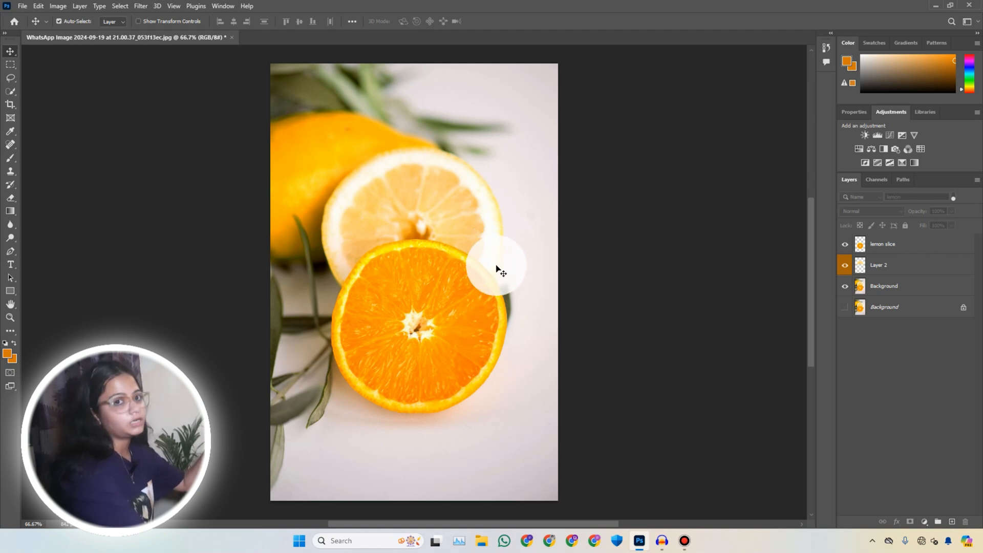
{"action": "left_click", "coordinate": [119, 6]}
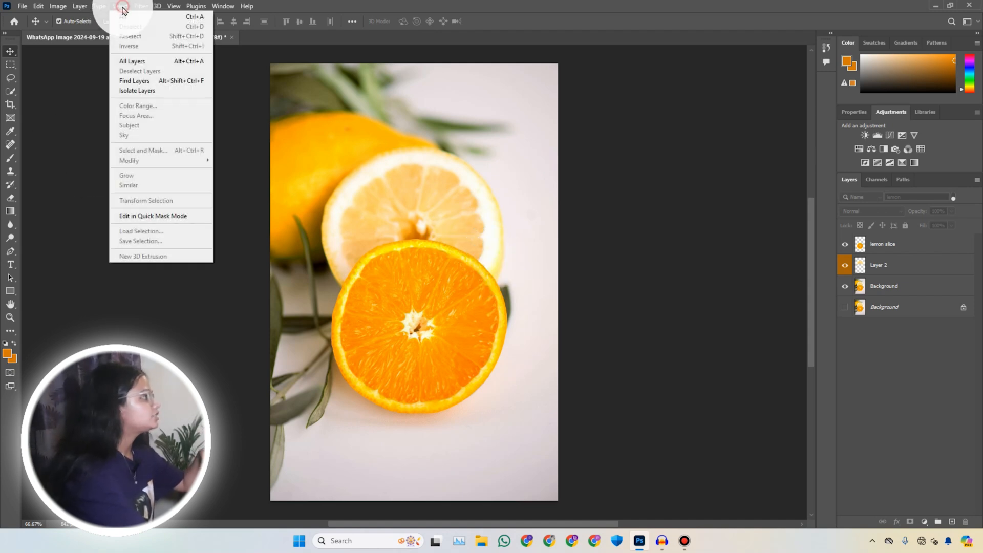
{"action": "left_click", "coordinate": [141, 93]}
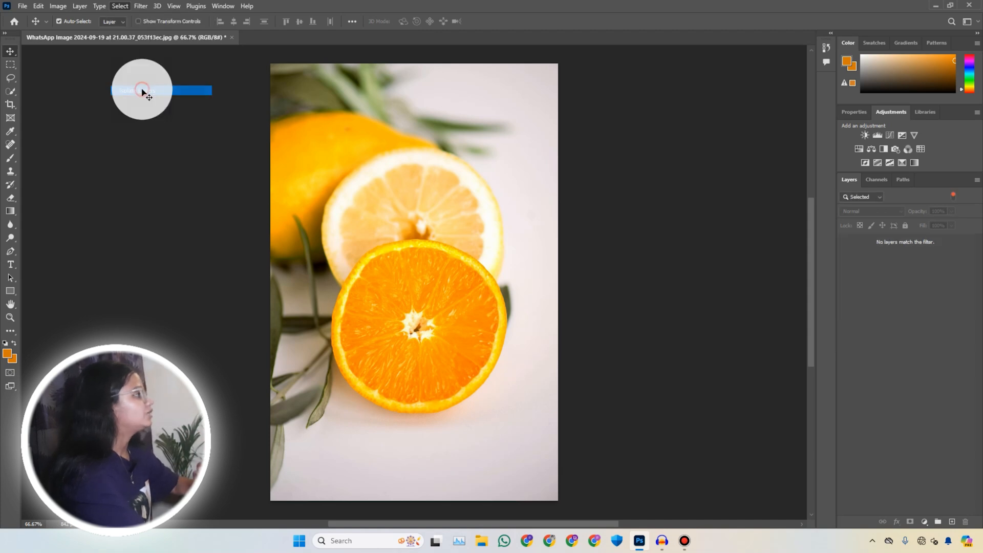
Switch the layer filter type to Color and show only the Orange-labelled layers
{"action": "left_click", "coordinate": [865, 198]}
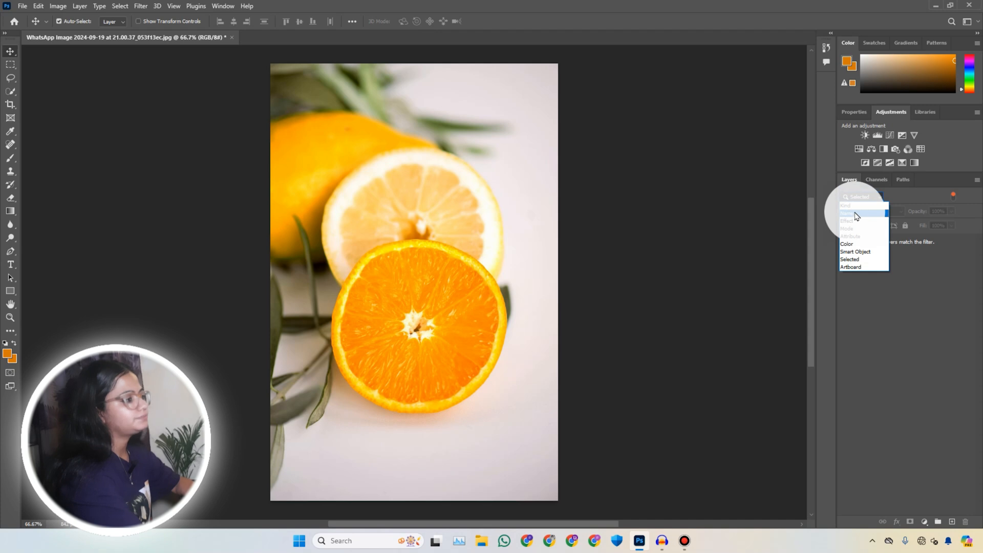
{"action": "left_click", "coordinate": [850, 244]}
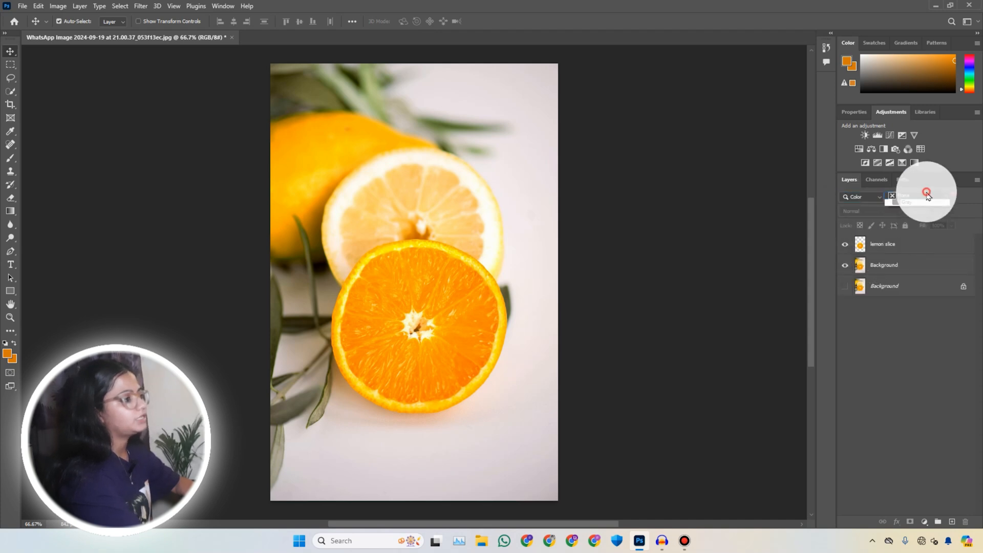
{"action": "left_click", "coordinate": [925, 196]}
{"action": "left_click", "coordinate": [907, 221]}
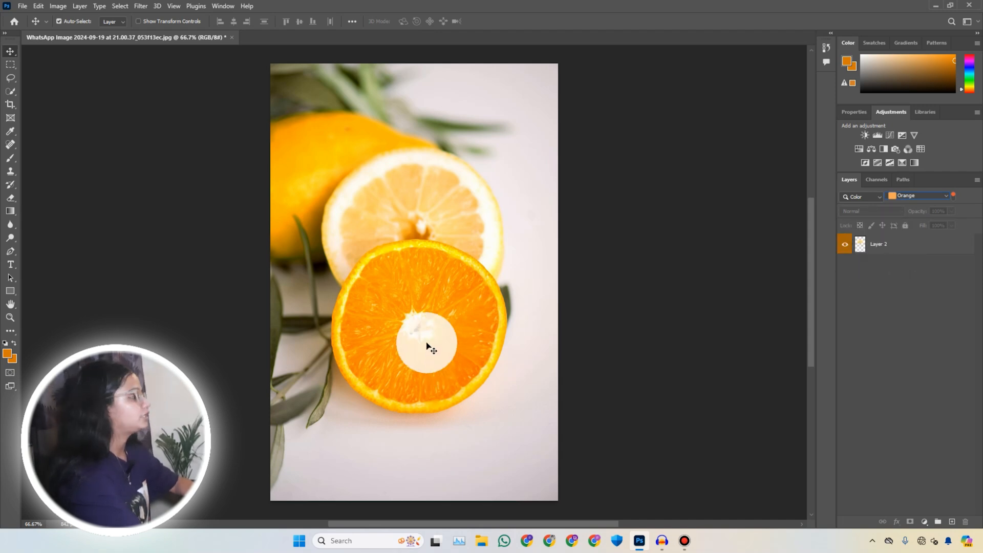
Select Layer 2 and move its lemon slice slightly, placing it at X 153 px, Y 240 px
{"action": "left_click", "coordinate": [464, 317]}
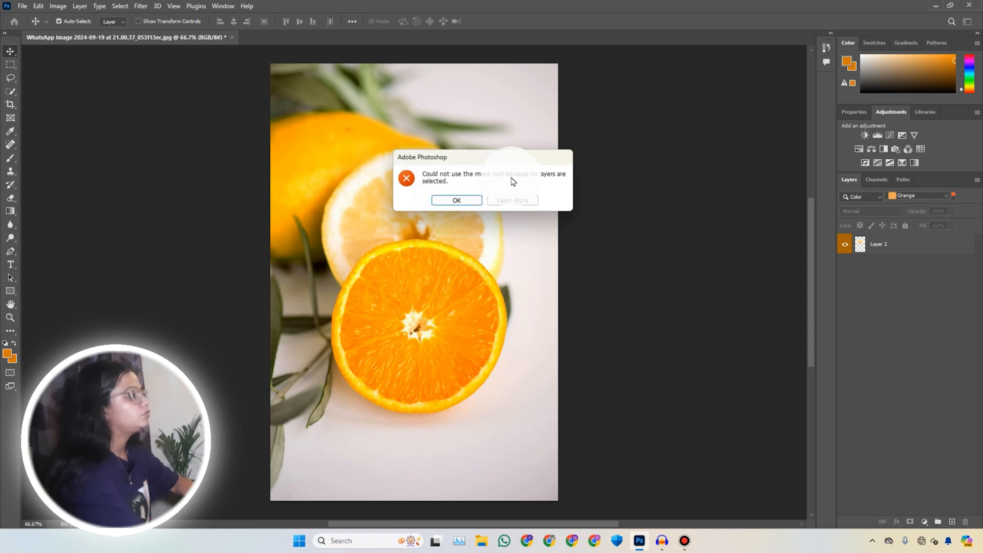
{"action": "left_click", "coordinate": [474, 201]}
{"action": "left_click", "coordinate": [446, 199]}
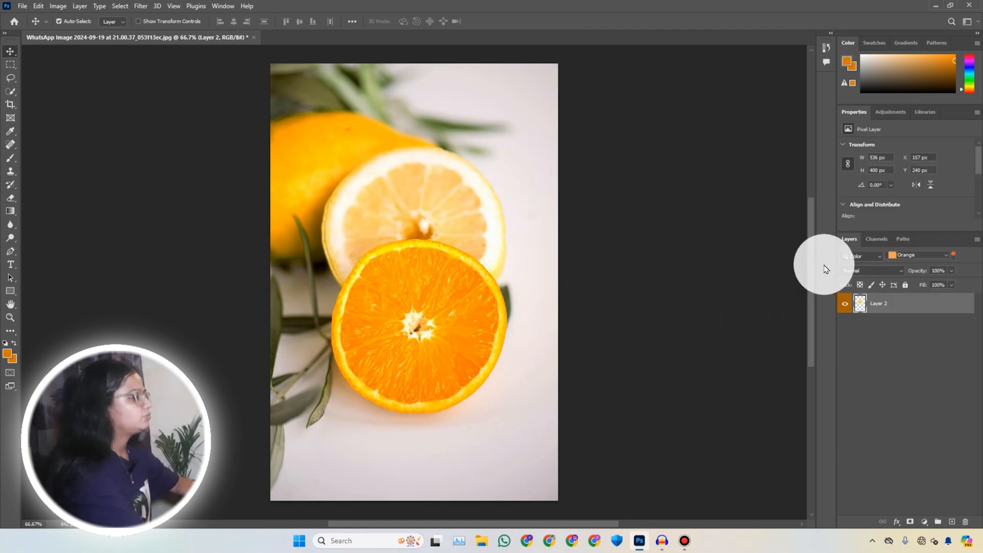
{"action": "left_click_drag", "start_coordinate": [439, 191], "coordinate": [416, 220]}
{"action": "left_click_drag", "start_coordinate": [489, 227], "coordinate": [489, 231]}
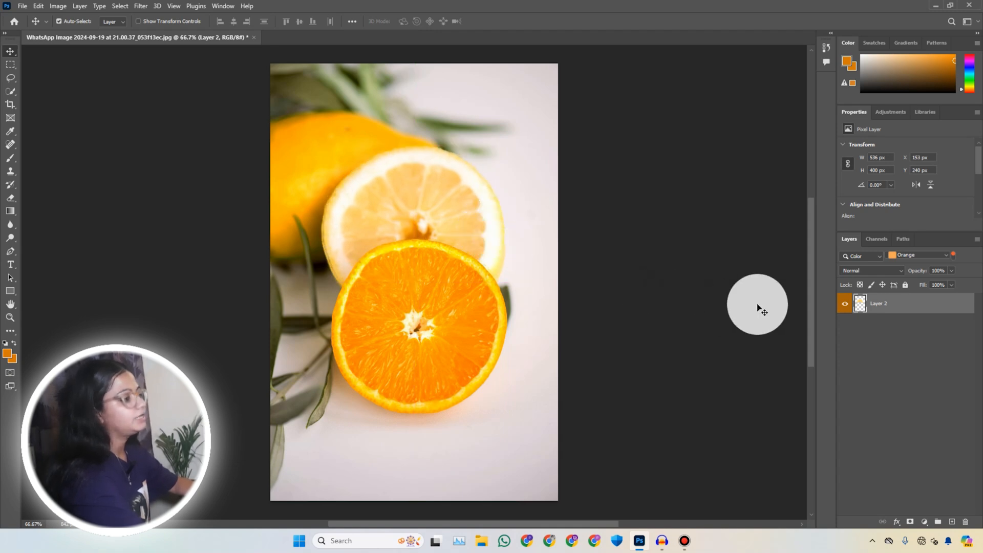
Cycle Layer 2 through the blend modes, including Hard Light, Linear Light, Difference and Hue, to compare their effect on the lemon slice
{"action": "left_click", "coordinate": [871, 270]}
{"action": "left_click", "coordinate": [870, 302]}
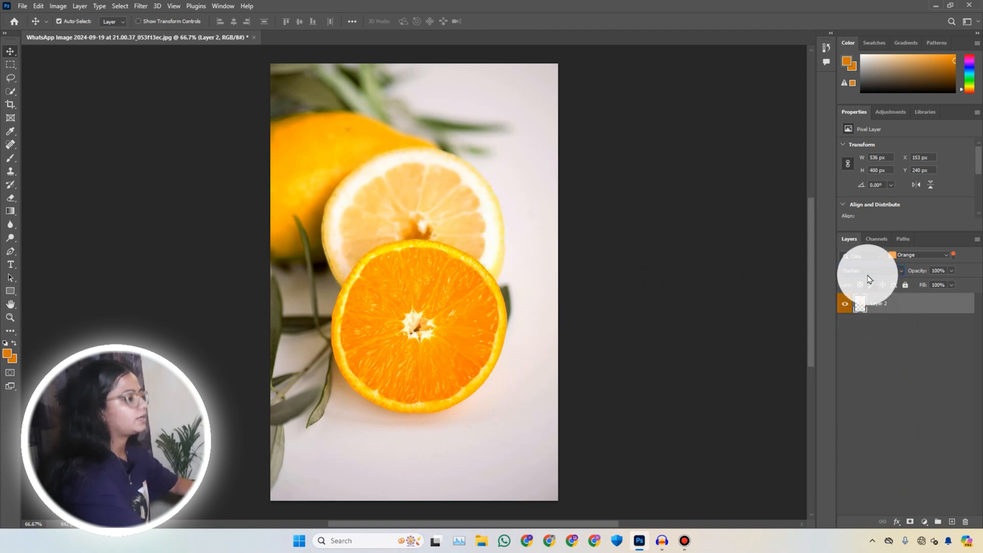
{"action": "scroll", "coordinate": [869, 275], "scroll_direction": "down", "scroll_amount": 3}
{"action": "scroll", "coordinate": [870, 275], "scroll_direction": "down", "scroll_amount": 4}
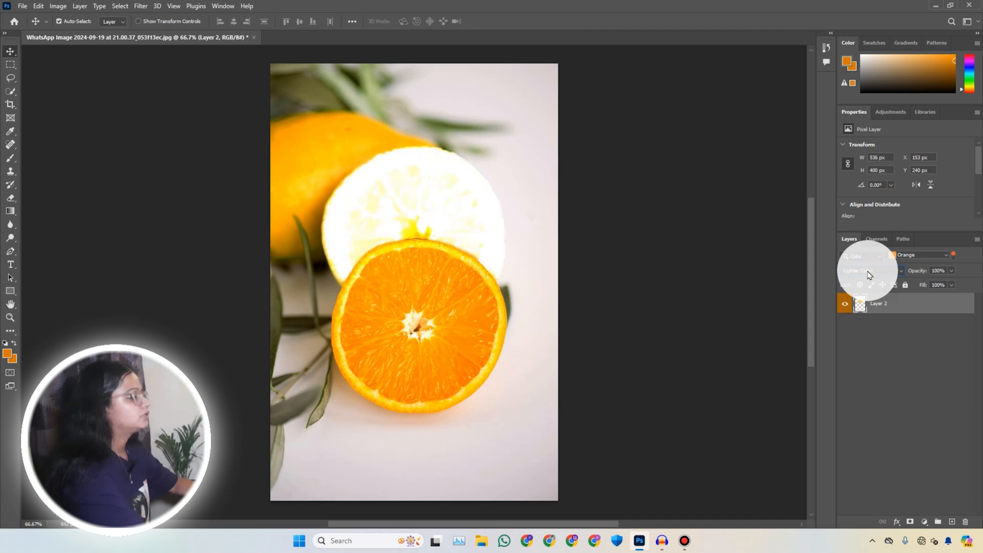
{"action": "scroll", "coordinate": [870, 275], "scroll_direction": "down", "scroll_amount": 4}
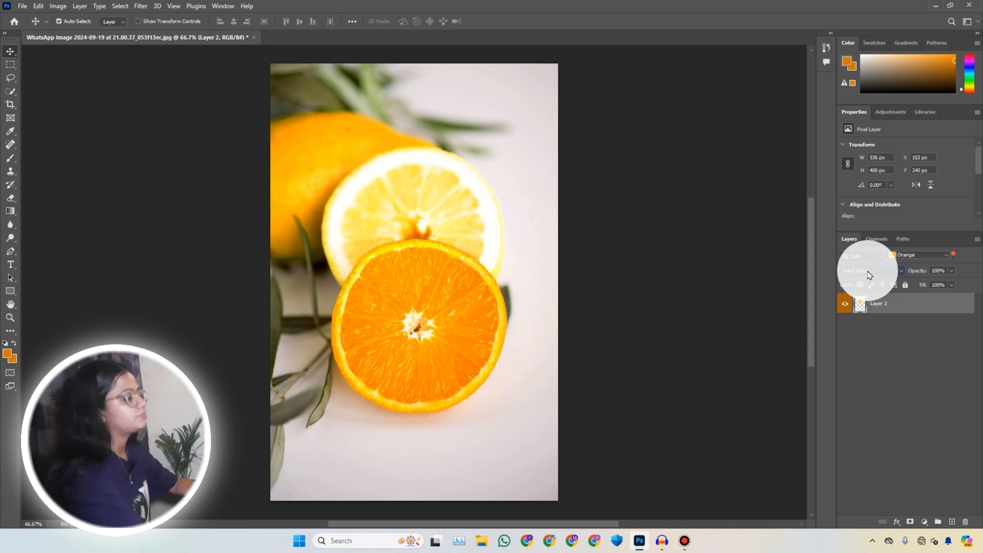
{"action": "scroll", "coordinate": [870, 275], "scroll_direction": "down", "scroll_amount": 1}
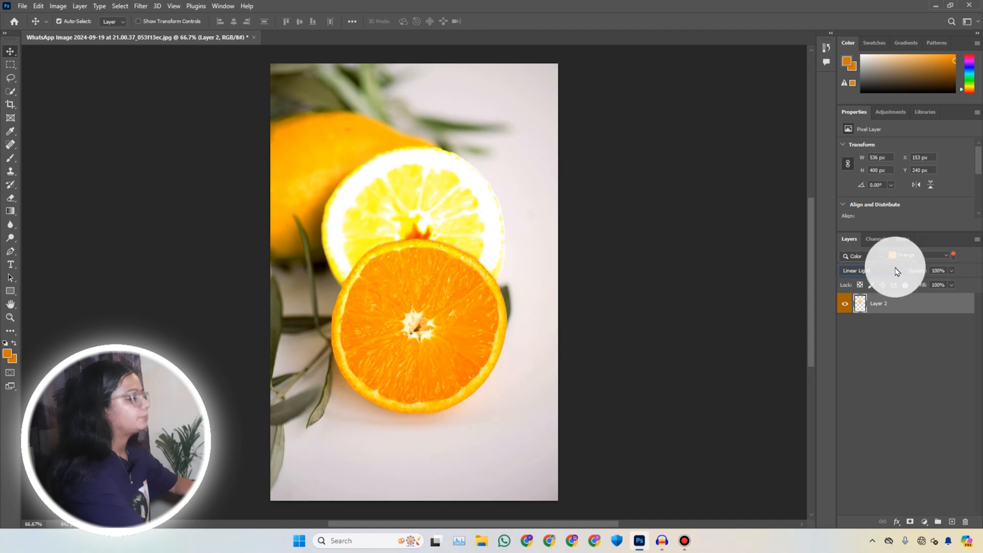
{"action": "scroll", "coordinate": [899, 274], "scroll_direction": "down", "scroll_amount": 3}
{"action": "scroll", "coordinate": [899, 274], "scroll_direction": "down", "scroll_amount": 3}
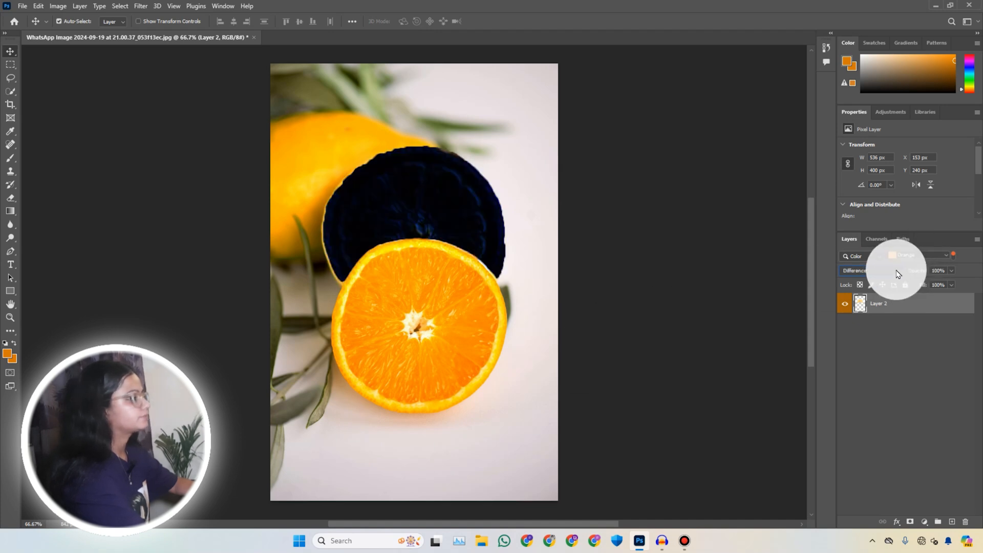
{"action": "scroll", "coordinate": [899, 274], "scroll_direction": "down", "scroll_amount": 2}
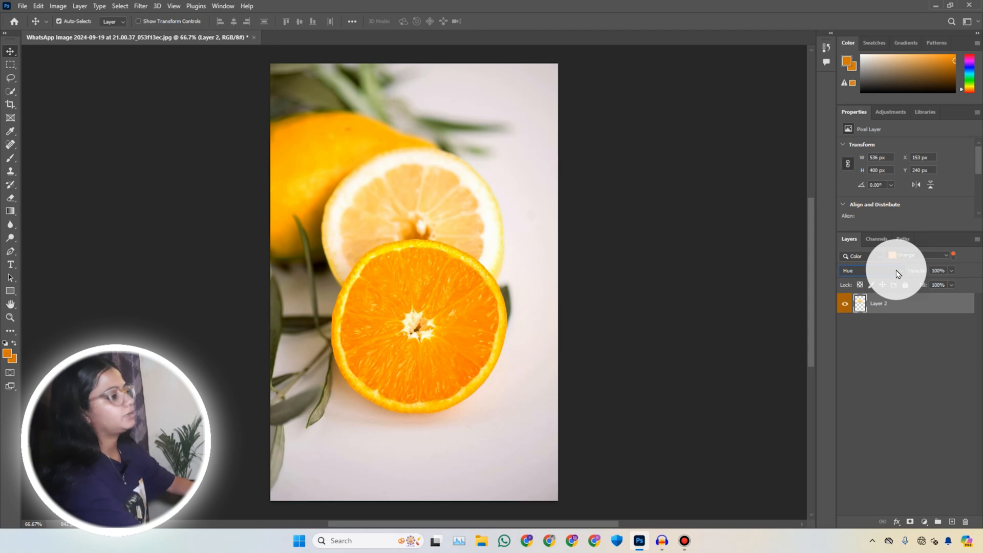
{"action": "left_click", "coordinate": [896, 270]}
{"action": "left_click", "coordinate": [879, 280]}
Duplicate the Background layer
{"action": "left_click", "coordinate": [120, 5]}
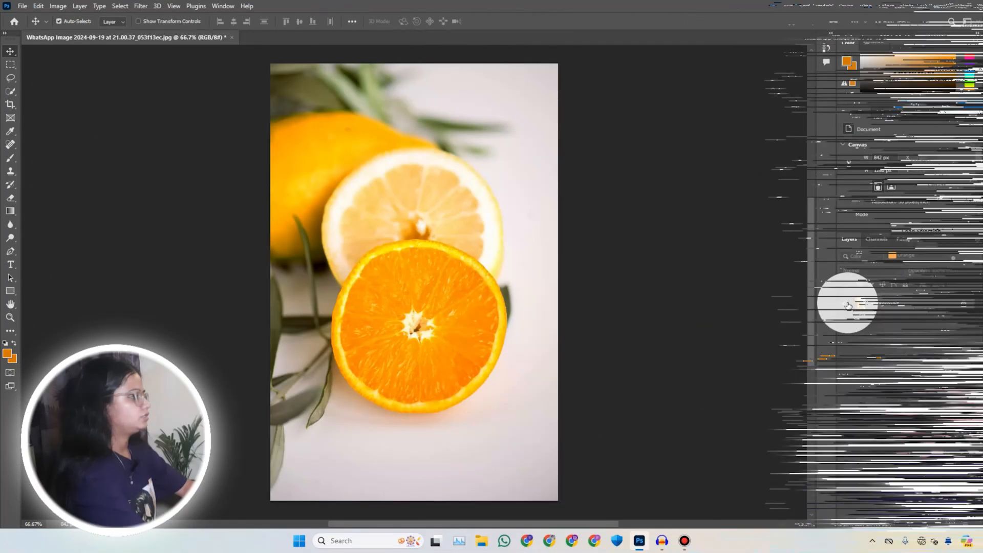
{"action": "left_click_drag", "start_coordinate": [941, 324], "coordinate": [938, 518]}
Start a Color Range selection on the Background copy layer and preview the Yellows range
{"action": "left_click", "coordinate": [123, 6]}
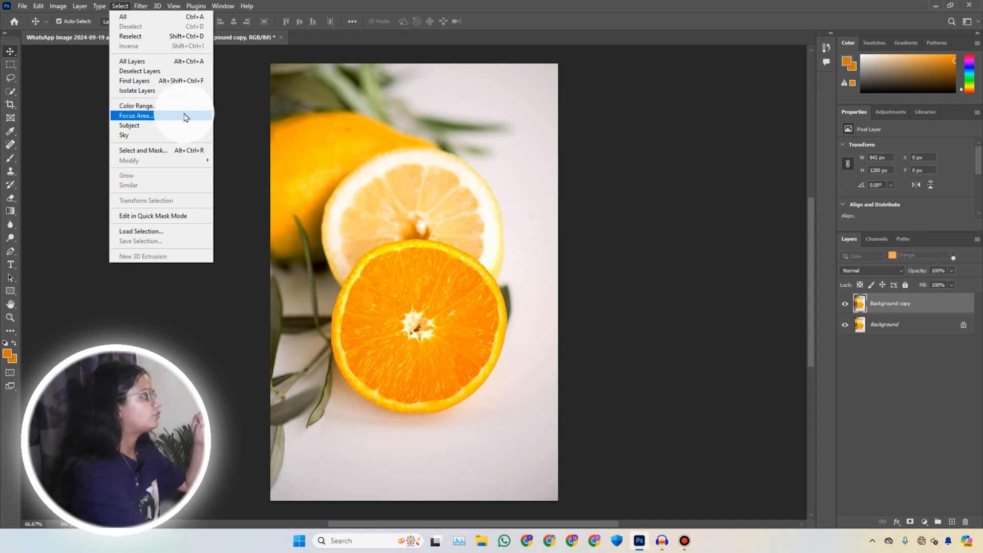
{"action": "left_click", "coordinate": [169, 106]}
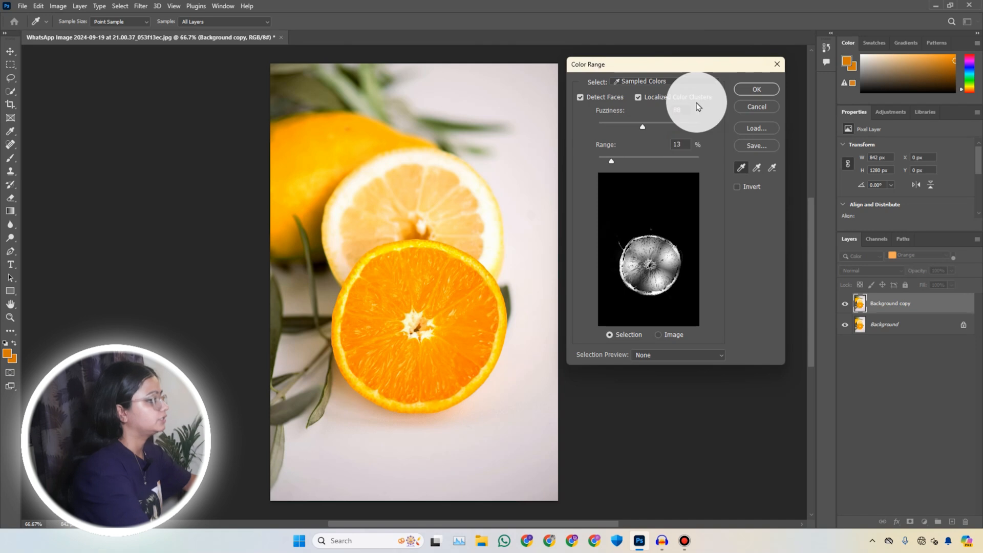
{"action": "left_click", "coordinate": [625, 83]}
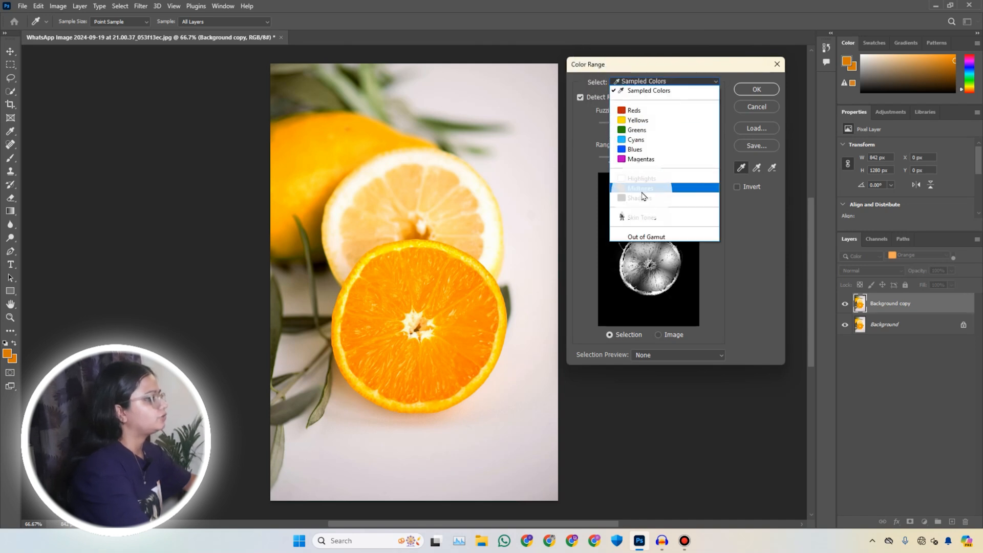
{"action": "left_click", "coordinate": [638, 110]}
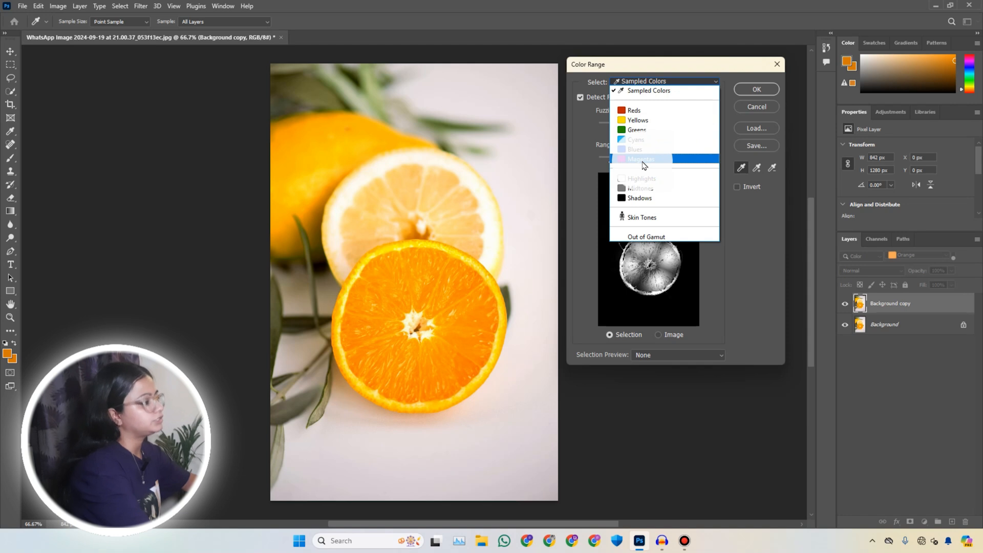
{"action": "left_click", "coordinate": [646, 119]}
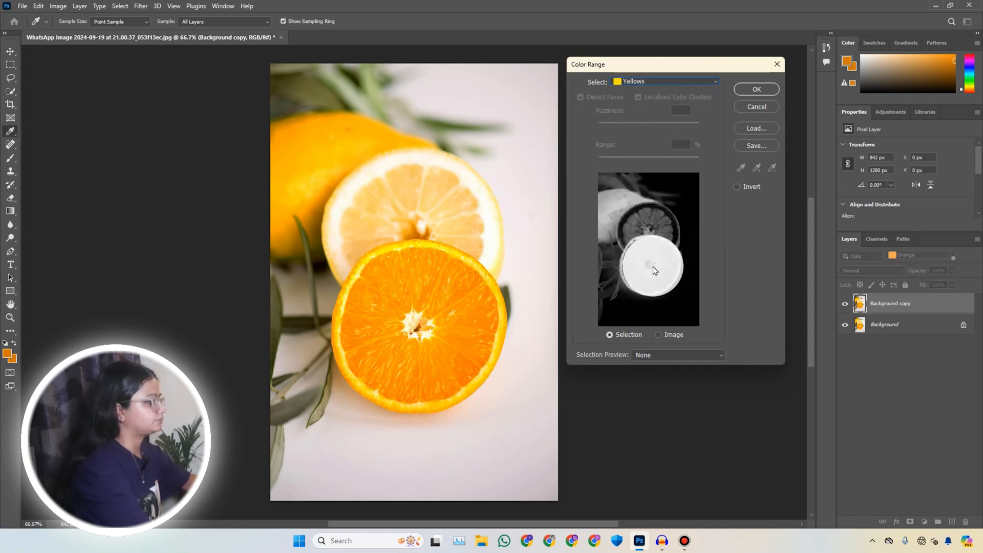
{"action": "left_click_drag", "start_coordinate": [646, 234], "coordinate": [675, 113]}
Preview the Reds, Cyans and Greens color ranges in turn
{"action": "left_click", "coordinate": [648, 82]}
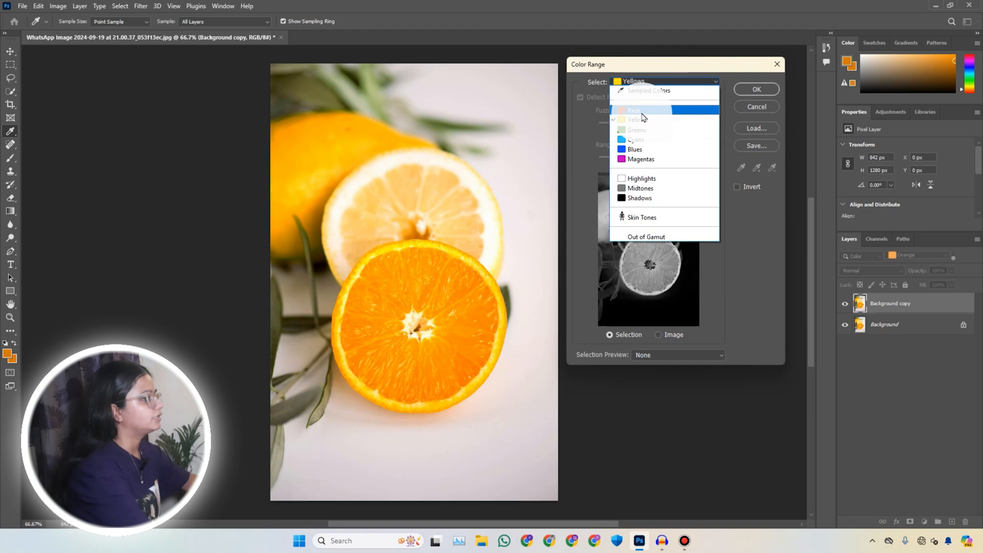
{"action": "left_click", "coordinate": [651, 102]}
{"action": "left_click", "coordinate": [652, 82]}
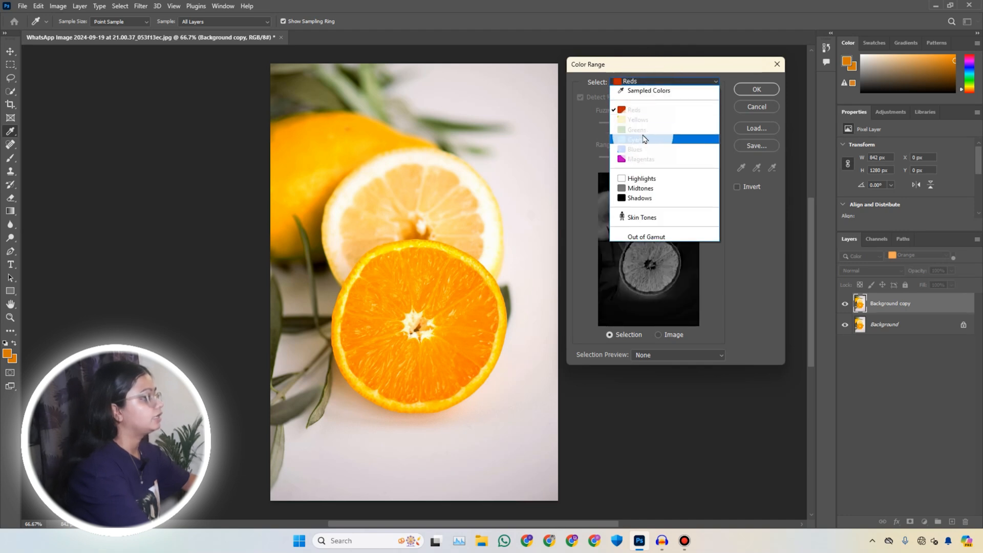
{"action": "left_click", "coordinate": [644, 139]}
{"action": "left_click", "coordinate": [655, 82]}
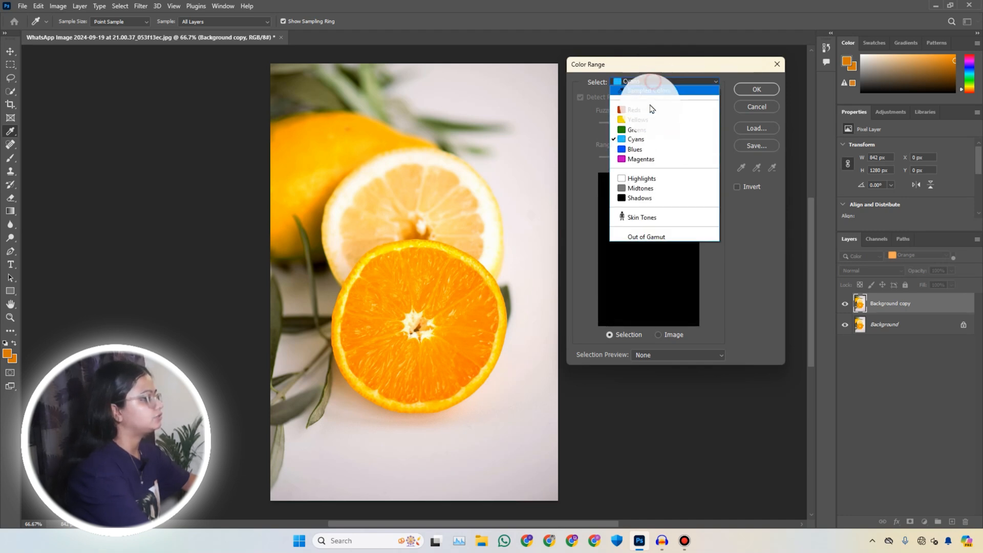
{"action": "left_click", "coordinate": [640, 129]}
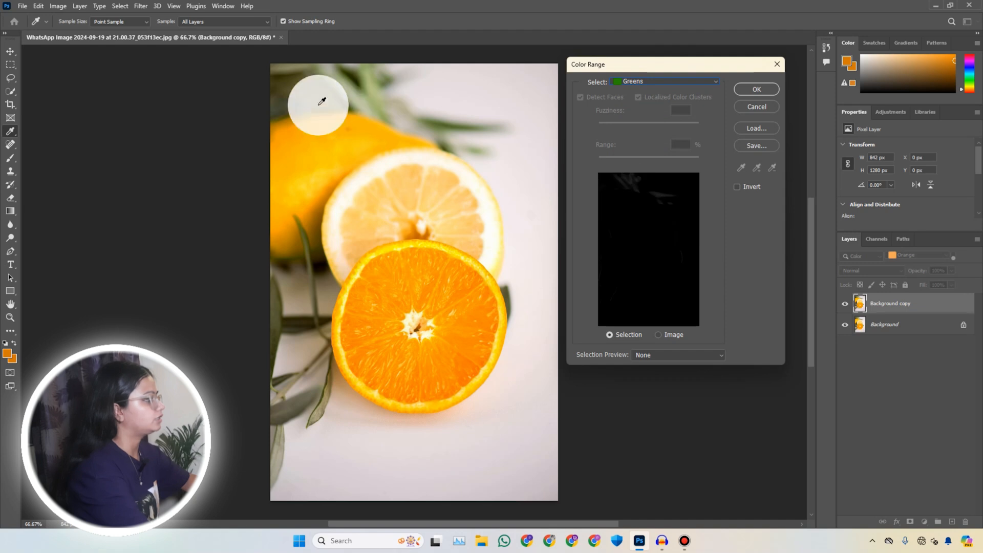
Preview the Highlights and Midtones tonal ranges
{"action": "left_click", "coordinate": [671, 83]}
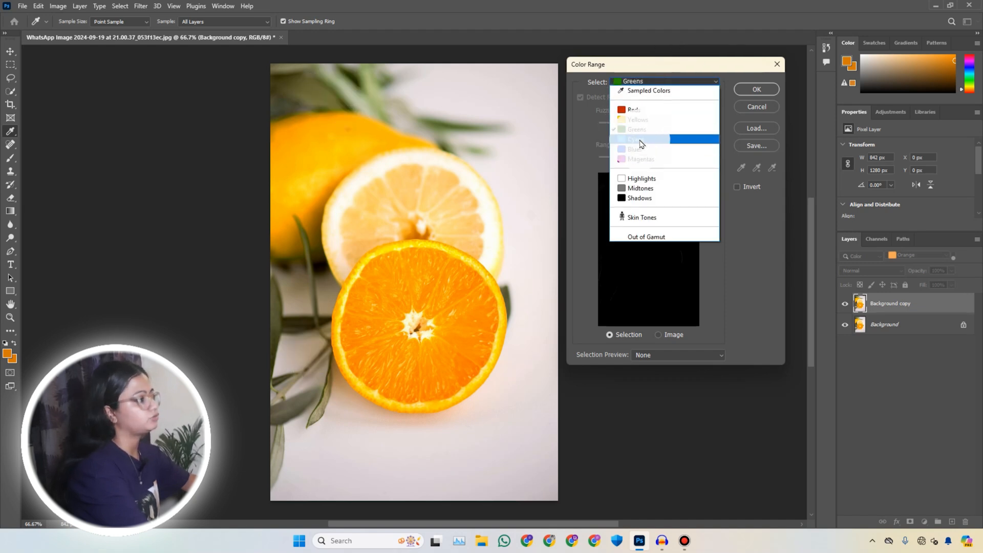
{"action": "left_click", "coordinate": [648, 180]}
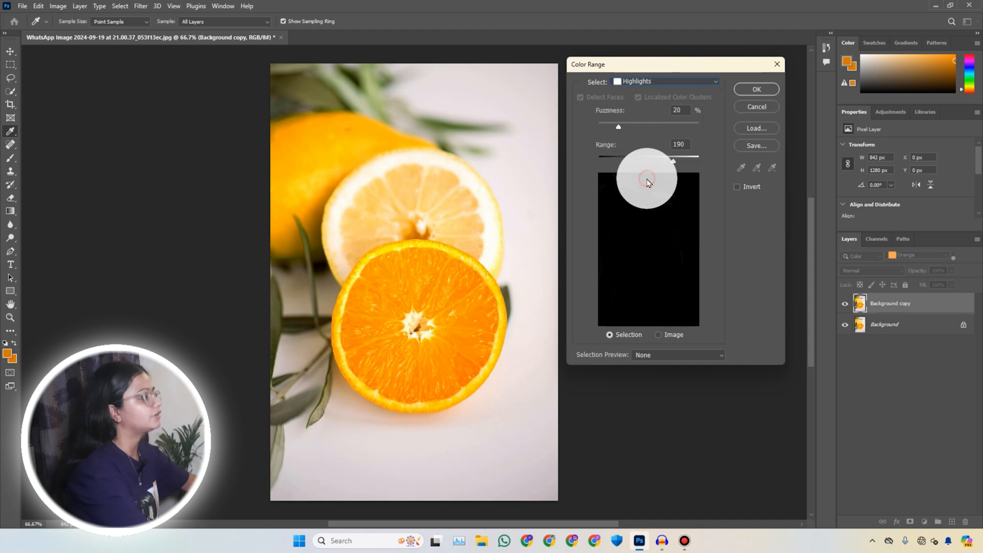
{"action": "left_click", "coordinate": [635, 82]}
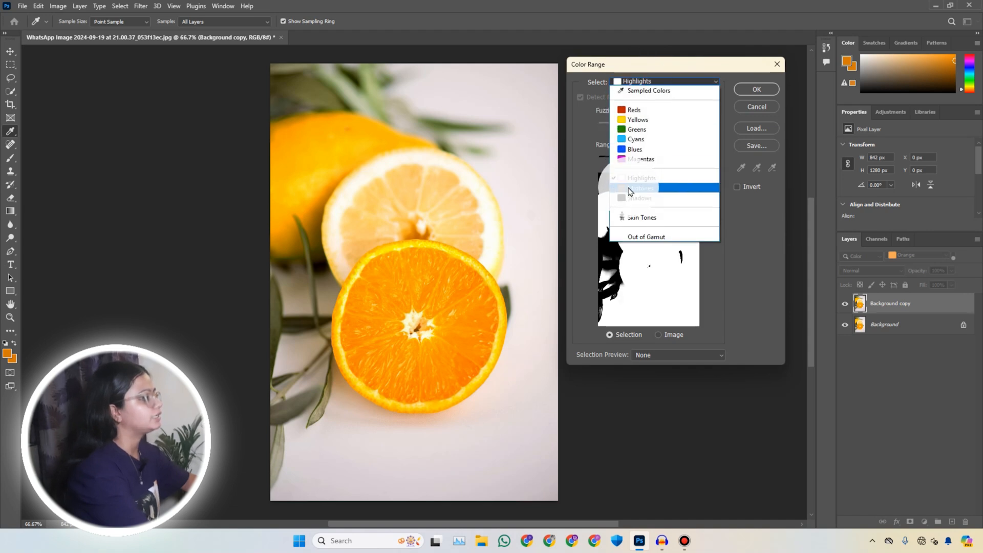
{"action": "left_click", "coordinate": [633, 188]}
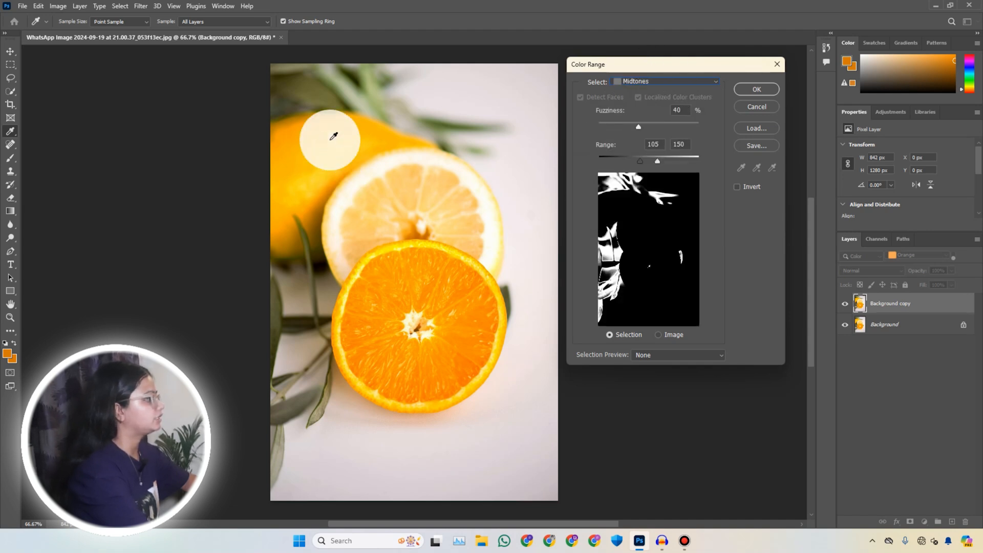
Return the color range to Sampled Colors and raise the Fuzziness to 161
{"action": "left_click", "coordinate": [664, 82]}
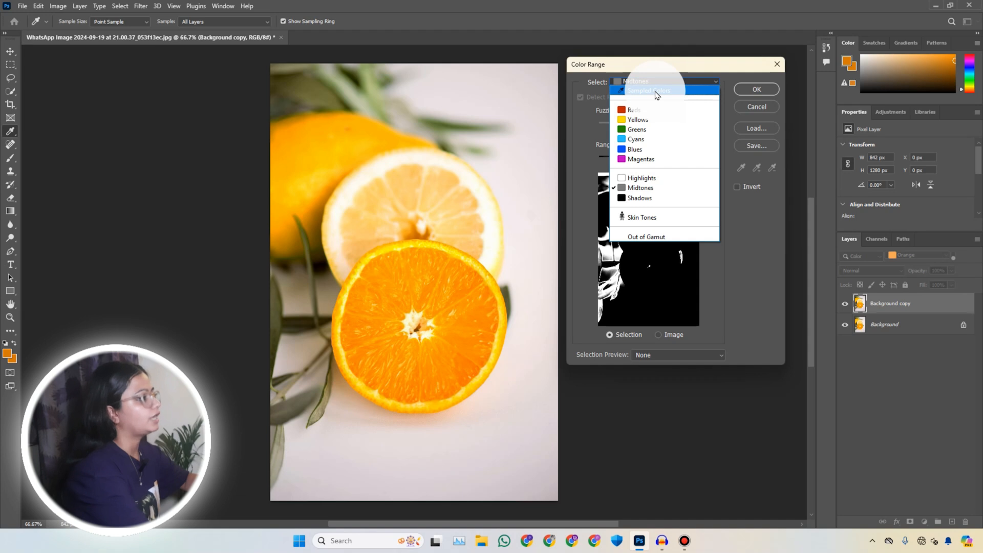
{"action": "left_click", "coordinate": [657, 95]}
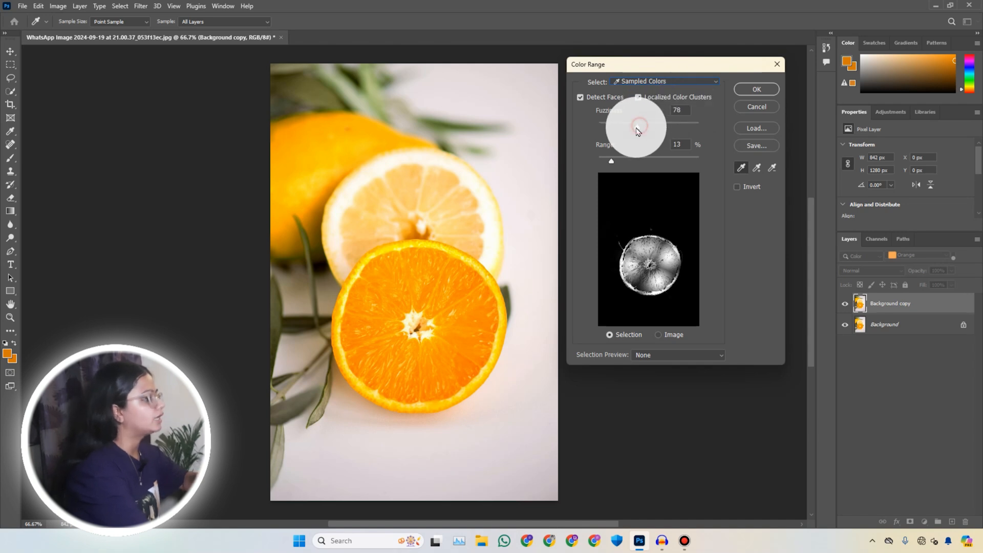
{"action": "left_click", "coordinate": [617, 137]}
{"action": "left_click_drag", "start_coordinate": [615, 131], "coordinate": [674, 135]}
Try the Range at up to 100% and settle it at 52%
{"action": "left_click_drag", "start_coordinate": [611, 160], "coordinate": [643, 160]}
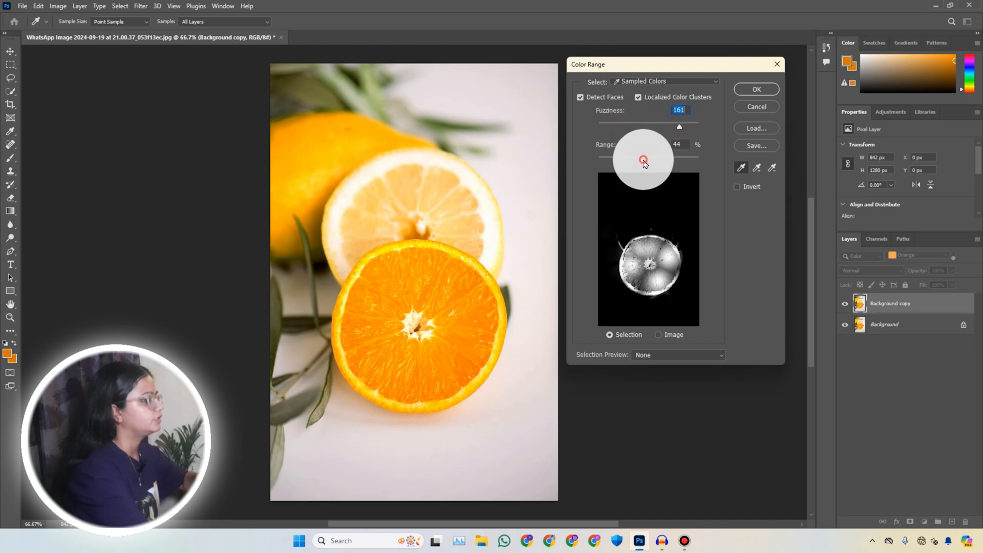
{"action": "left_click", "coordinate": [672, 162]}
{"action": "left_click_drag", "start_coordinate": [672, 165], "coordinate": [702, 159]}
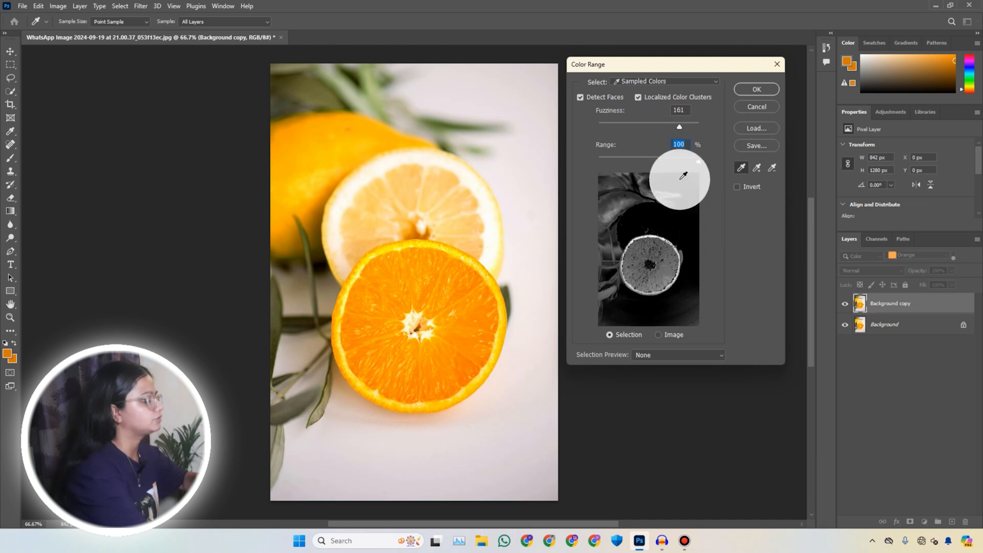
{"action": "left_click_drag", "start_coordinate": [698, 161], "coordinate": [652, 167]}
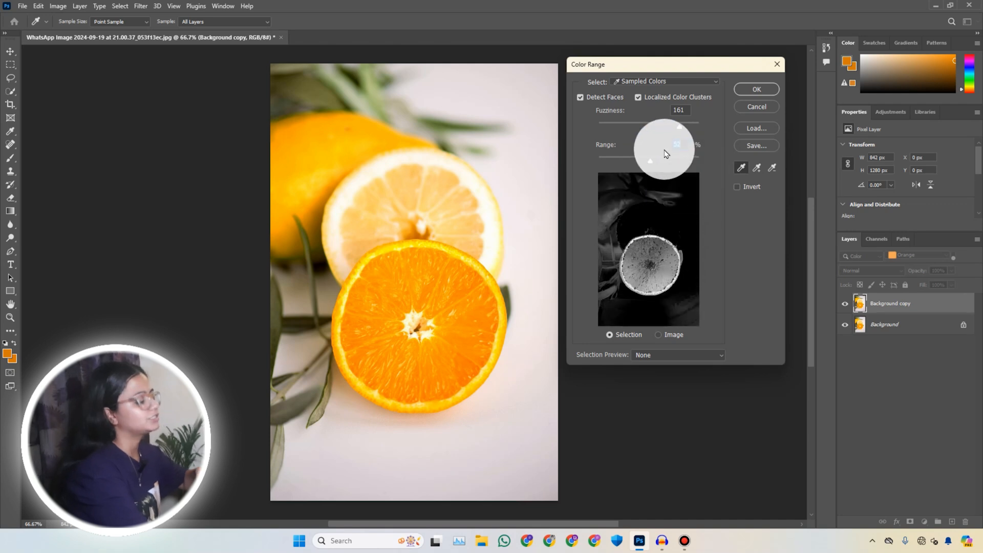
Add more tones from the orange slice to the sample and lower Fuzziness to 22 and Range to 27%
{"action": "left_click", "coordinate": [758, 168]}
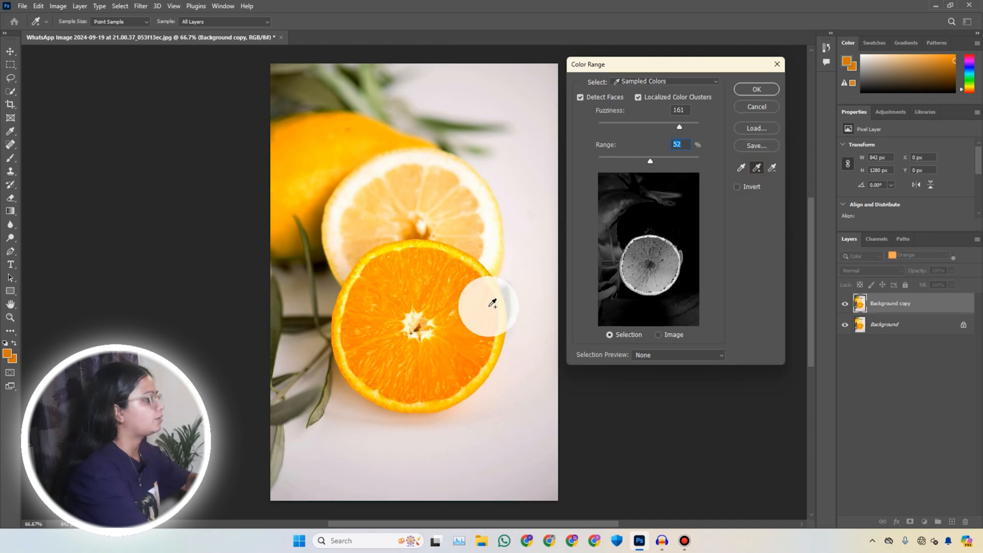
{"action": "left_click", "coordinate": [405, 276]}
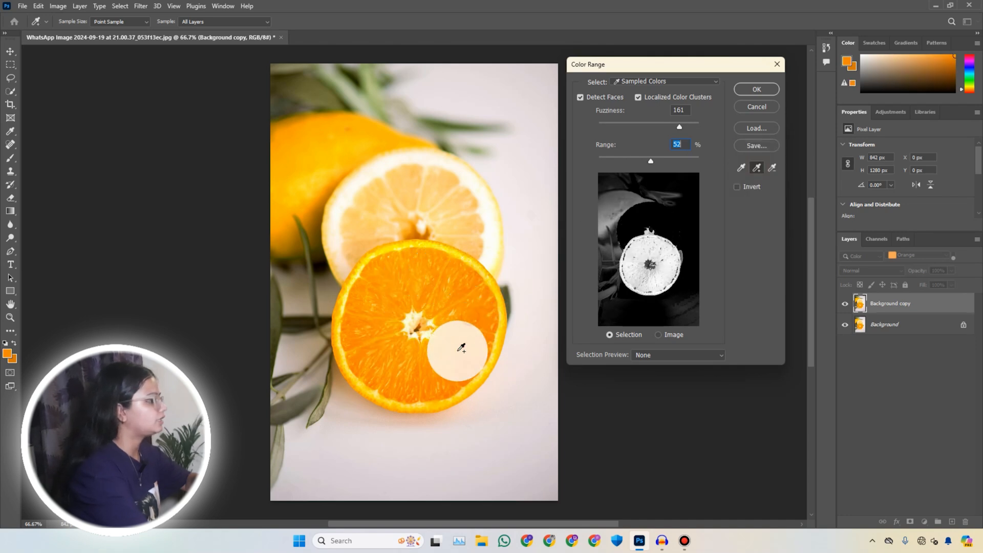
{"action": "left_click", "coordinate": [375, 337]}
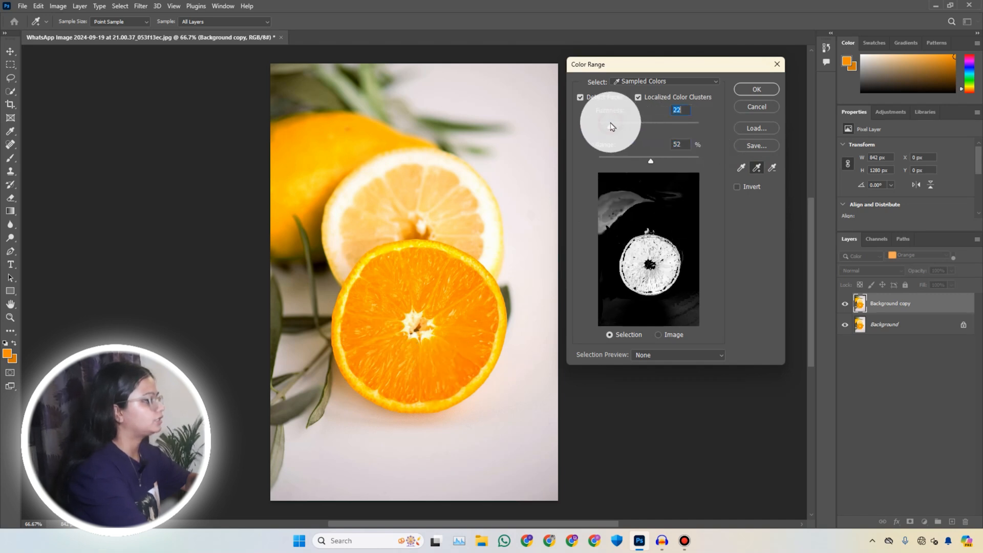
{"action": "left_click", "coordinate": [616, 160]}
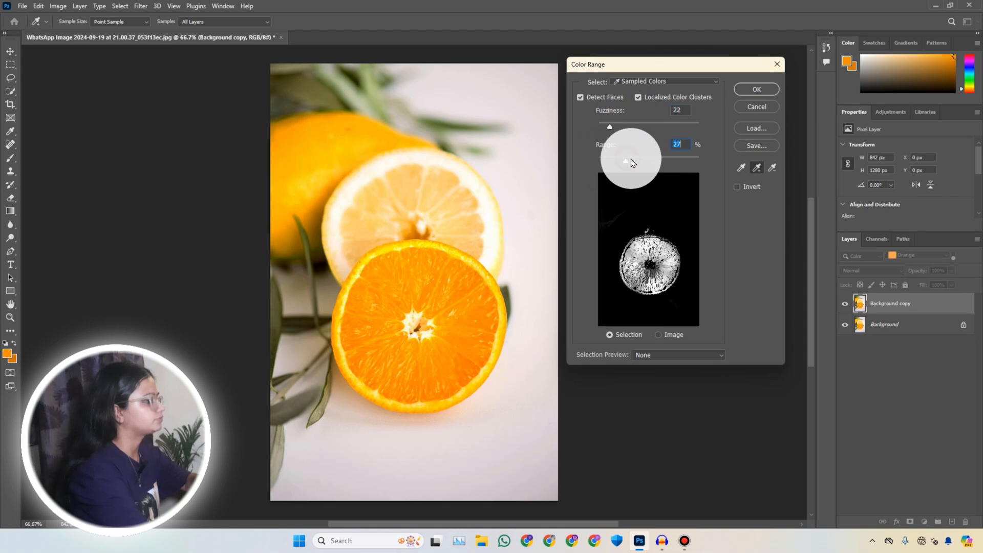
Lower the color range's Range to 0%, then settle it at 35%
{"action": "left_click", "coordinate": [667, 161]}
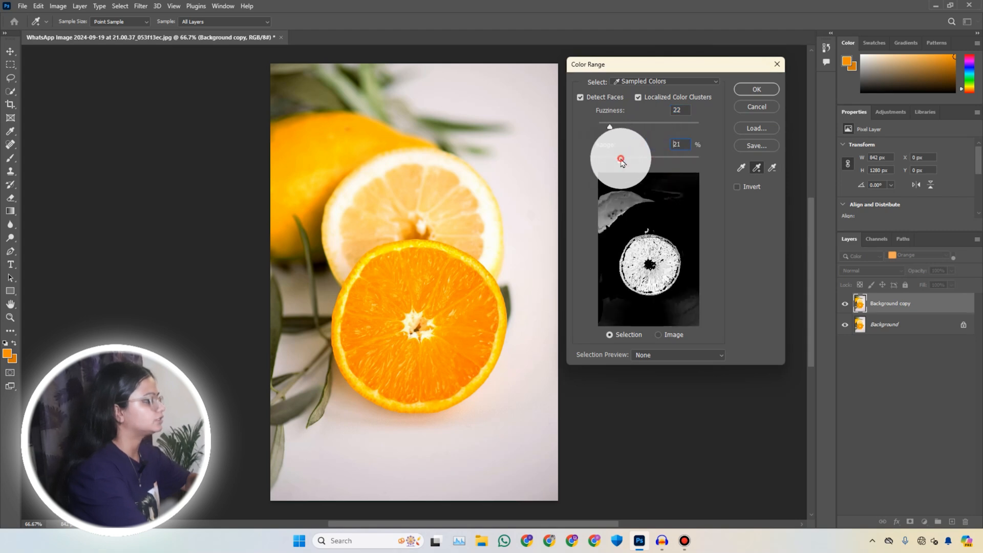
{"action": "left_click", "coordinate": [605, 160]}
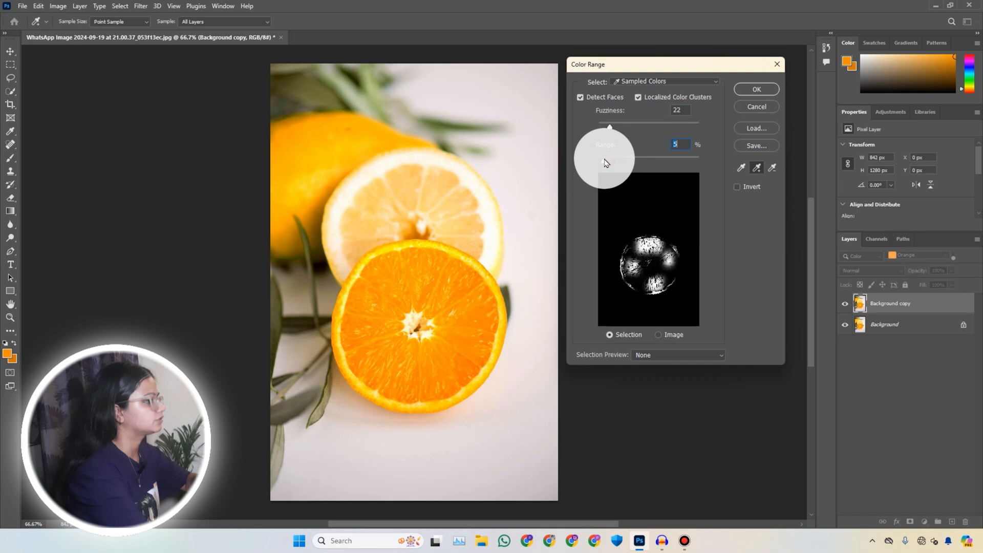
{"action": "left_click_drag", "start_coordinate": [604, 161], "coordinate": [598, 161]}
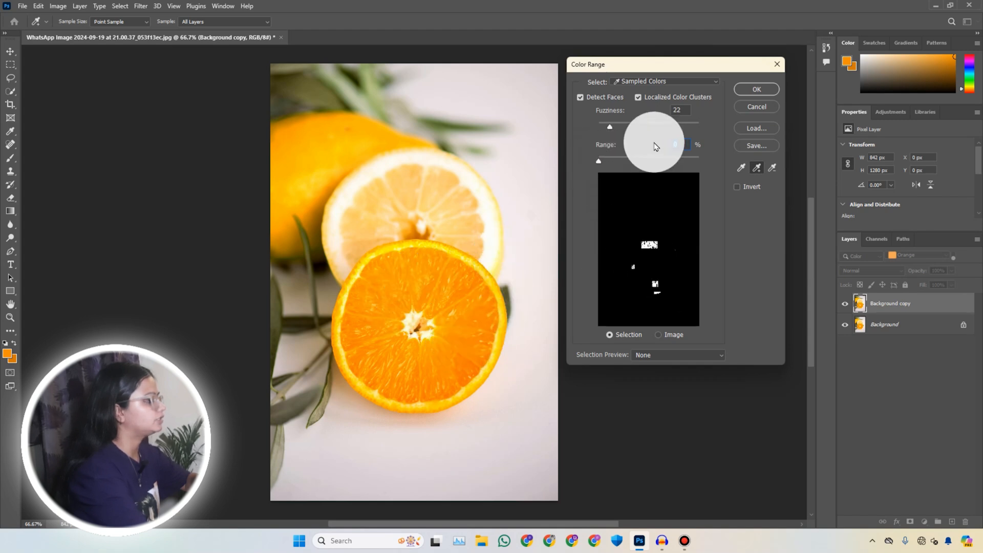
{"action": "left_click_drag", "start_coordinate": [603, 163], "coordinate": [635, 167]}
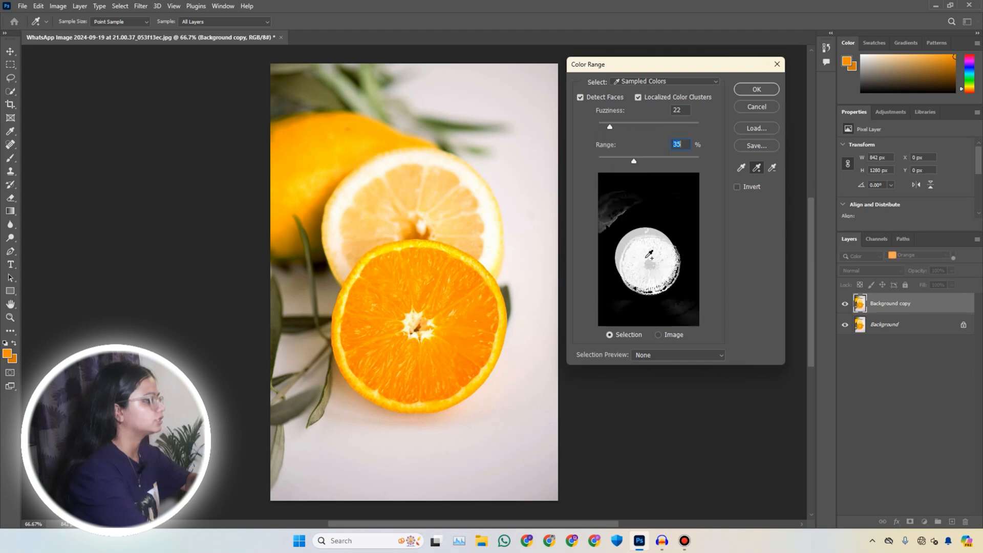
Subtract the tones of the whole fruit and the pale slice behind the orange slice from the sampled colors
{"action": "left_click", "coordinate": [608, 213]}
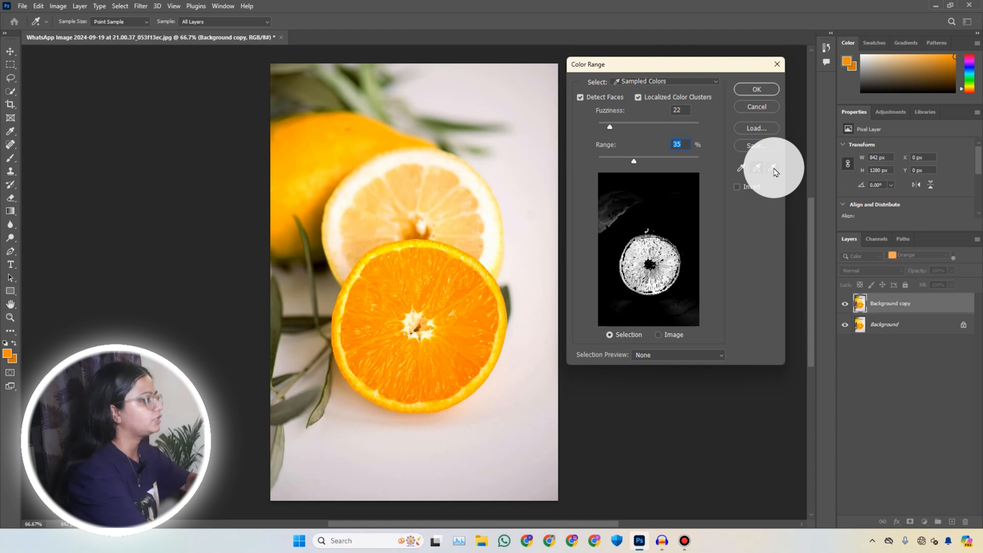
{"action": "left_click", "coordinate": [284, 161]}
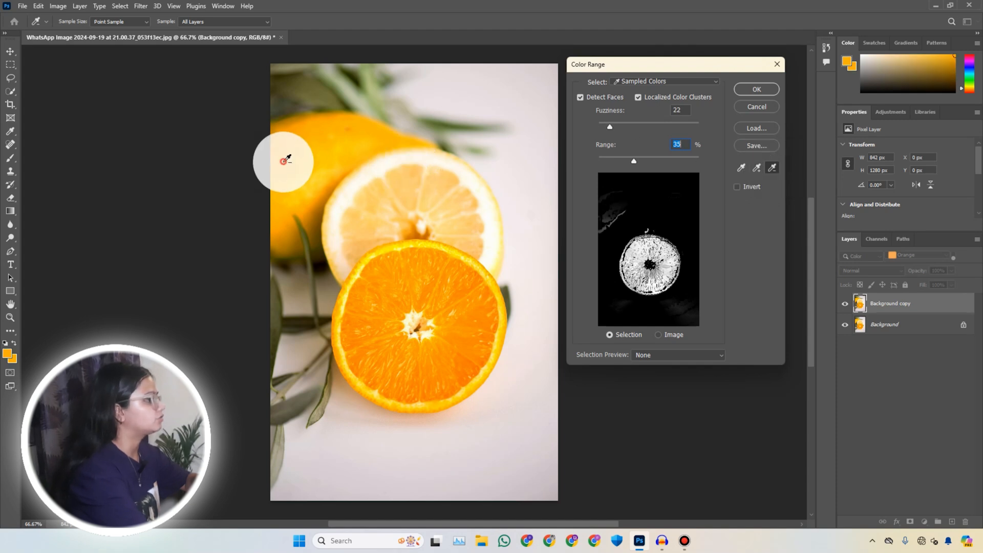
{"action": "left_click", "coordinate": [283, 204]}
{"action": "mouse_move", "coordinate": [290, 234]}
{"action": "left_mouse_down"}
{"action": "mouse_move", "coordinate": [294, 242]}
{"action": "mouse_move", "coordinate": [313, 193]}
{"action": "mouse_move", "coordinate": [281, 143]}
{"action": "mouse_move", "coordinate": [279, 220]}
{"action": "mouse_move", "coordinate": [322, 309]}
{"action": "mouse_move", "coordinate": [366, 330]}
{"action": "mouse_move", "coordinate": [280, 143]}
{"action": "mouse_move", "coordinate": [392, 289]}
{"action": "mouse_move", "coordinate": [384, 346]}
{"action": "mouse_move", "coordinate": [382, 333]}
{"action": "mouse_move", "coordinate": [565, 326]}
{"action": "mouse_move", "coordinate": [382, 347]}
{"action": "mouse_move", "coordinate": [397, 259]}
{"action": "mouse_move", "coordinate": [387, 240]}
{"action": "mouse_move", "coordinate": [395, 229]}
{"action": "mouse_move", "coordinate": [378, 229]}
{"action": "mouse_move", "coordinate": [623, 230]}
{"action": "mouse_move", "coordinate": [368, 239]}
{"action": "left_mouse_up"}
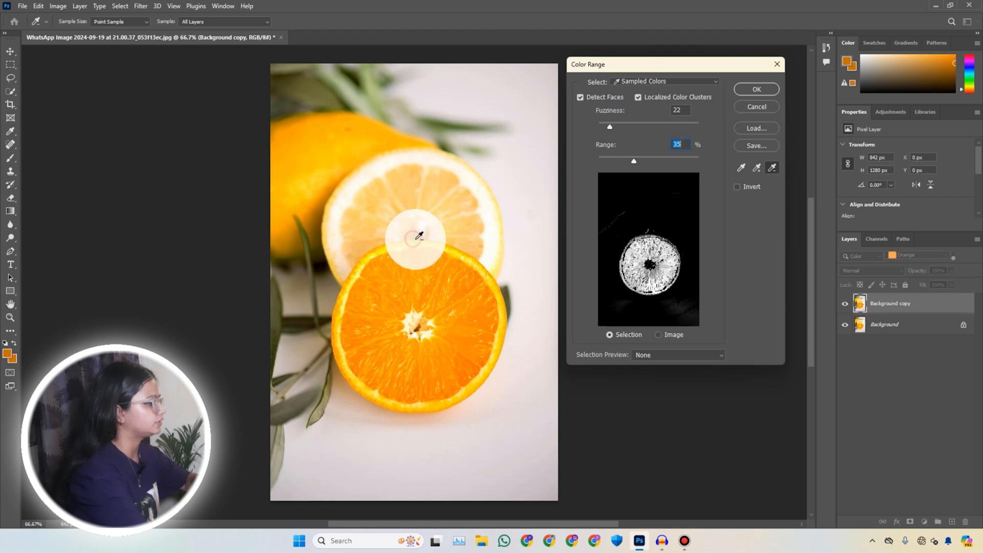
{"action": "left_click_drag", "start_coordinate": [424, 236], "coordinate": [431, 296]}
Add the orange slice's rind tones to the sample, raise the Range to 45%, and apply the color range as a selection
{"action": "left_click", "coordinate": [757, 167]}
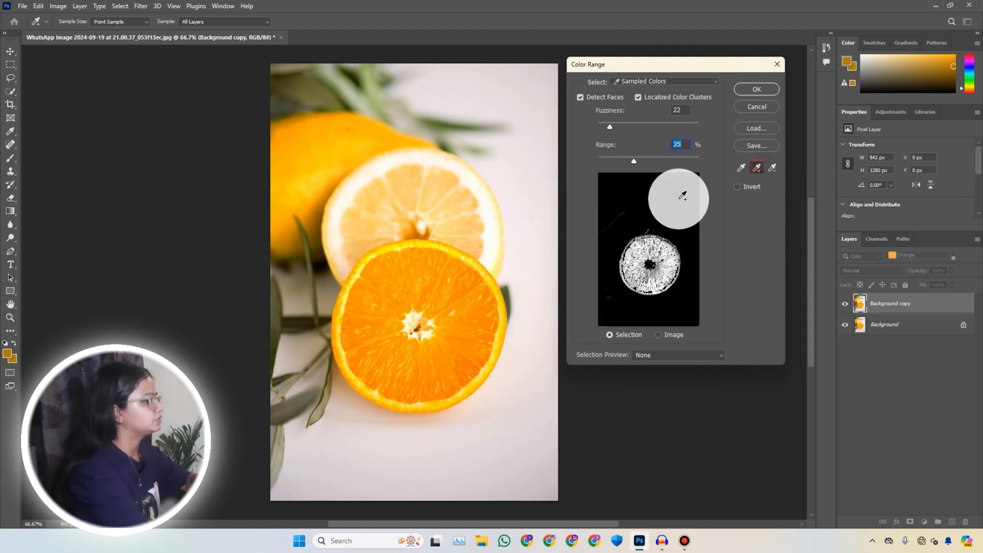
{"action": "left_click_drag", "start_coordinate": [363, 269], "coordinate": [353, 298]}
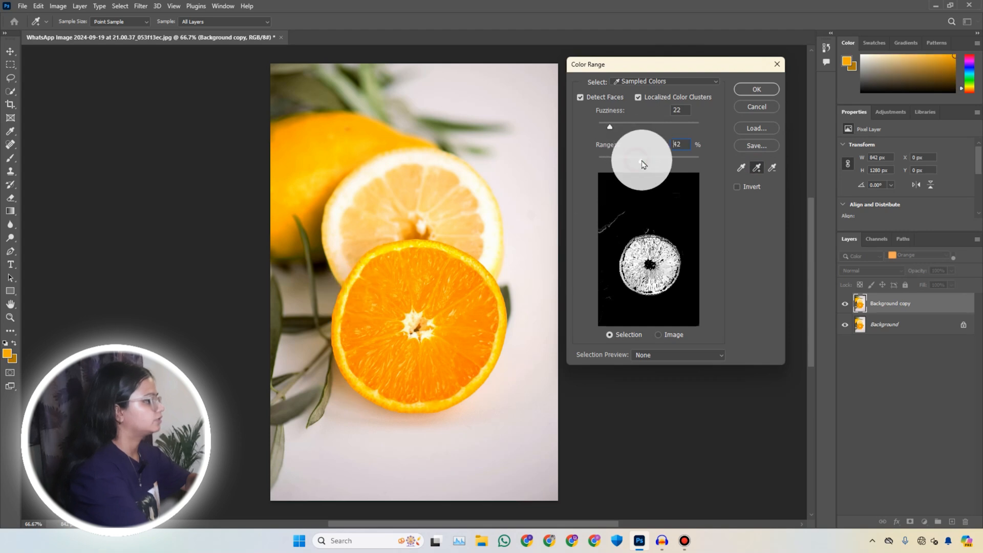
{"action": "left_click", "coordinate": [351, 281]}
{"action": "left_click_drag", "start_coordinate": [376, 262], "coordinate": [479, 378]}
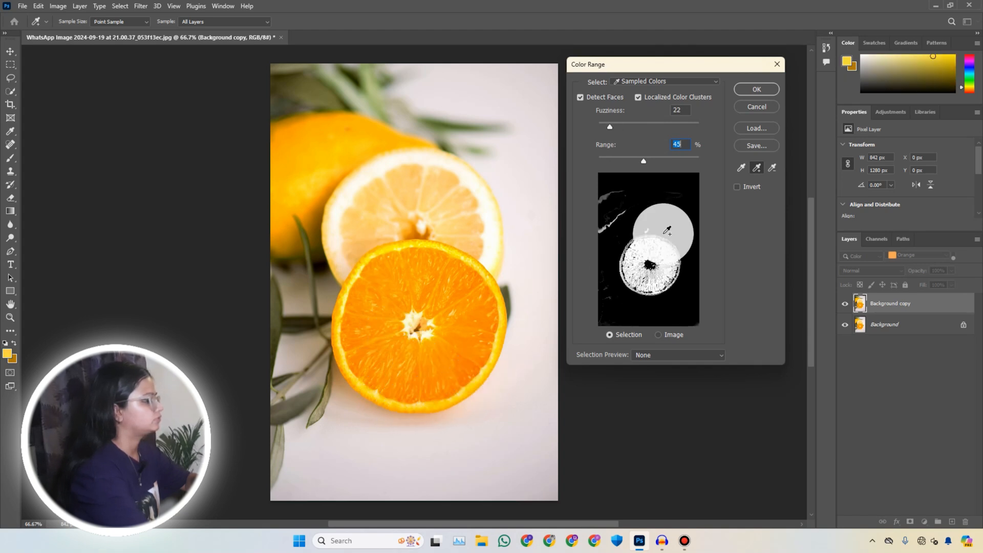
{"action": "left_click", "coordinate": [760, 90]}
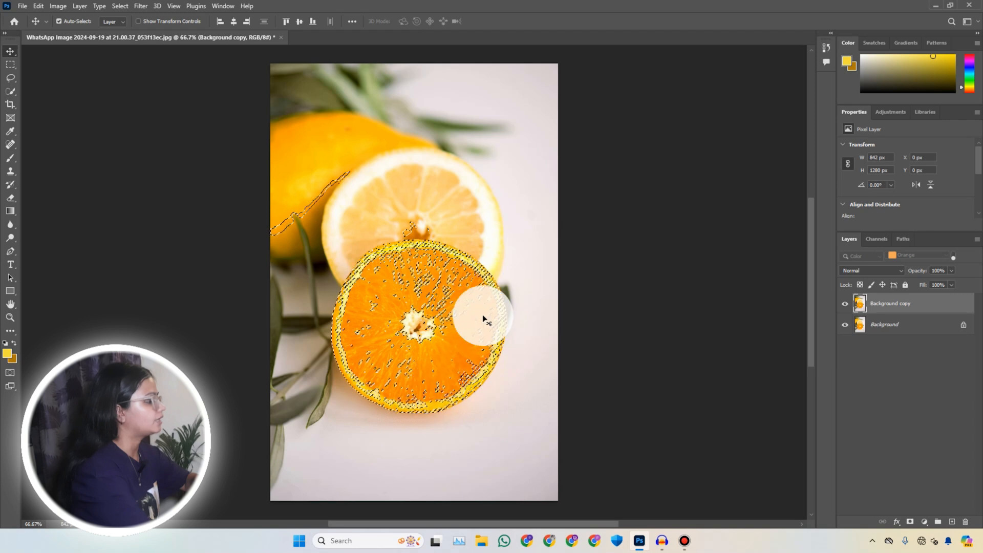
Clean up the selection with the Quick Selection tool so it covers only the whole orange slice, removing the stray strip behind it
{"action": "left_click", "coordinate": [10, 91]}
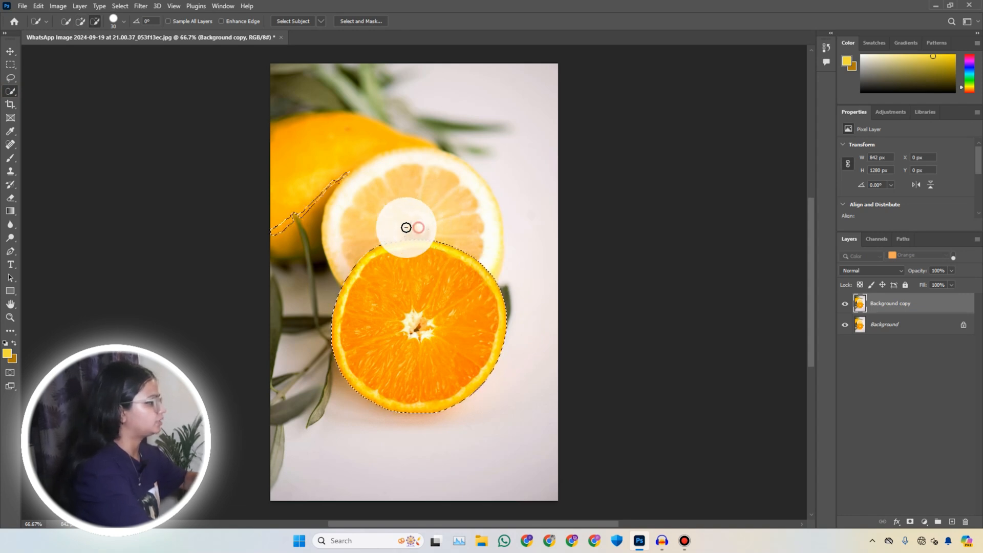
{"action": "left_click_drag", "start_coordinate": [357, 171], "coordinate": [259, 244]}
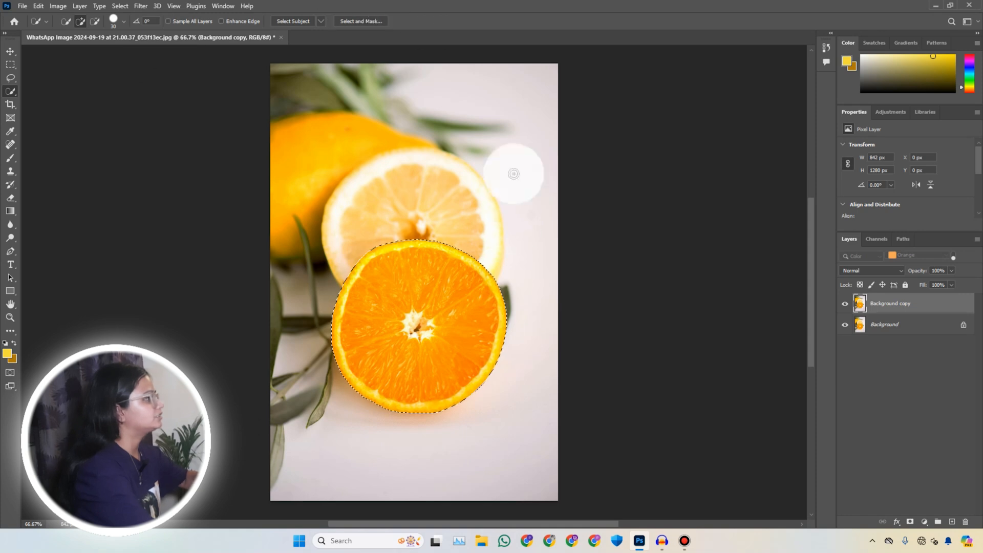
Deselect the orange slice and start a Focus Area selection
{"action": "left_click", "coordinate": [118, 7]}
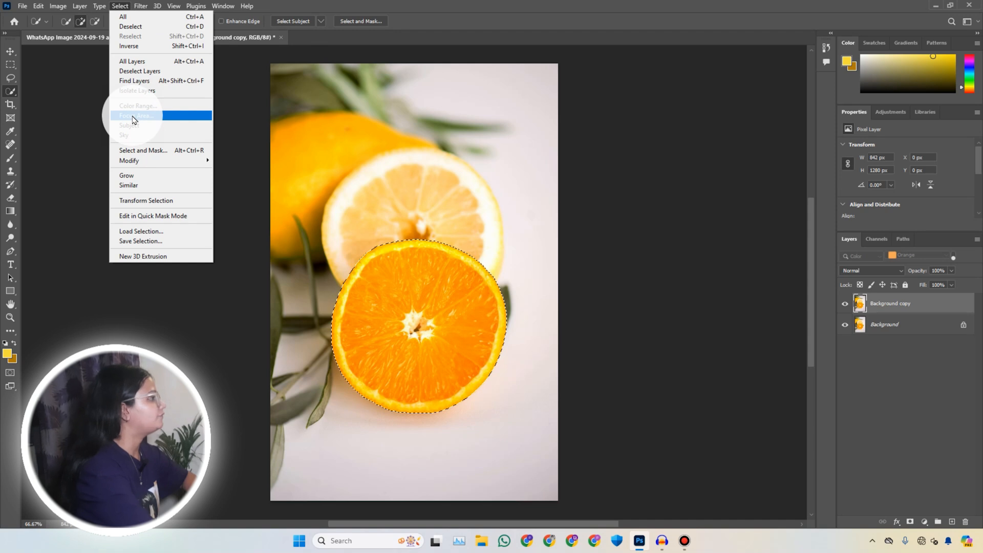
{"action": "left_click", "coordinate": [10, 52]}
{"action": "key", "text": "ctrl+d"}
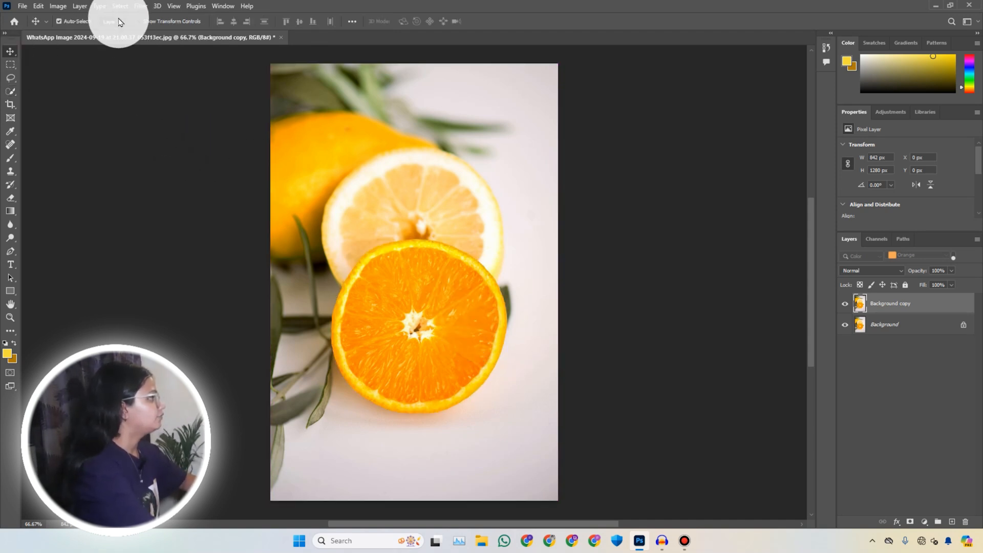
{"action": "left_click", "coordinate": [118, 6]}
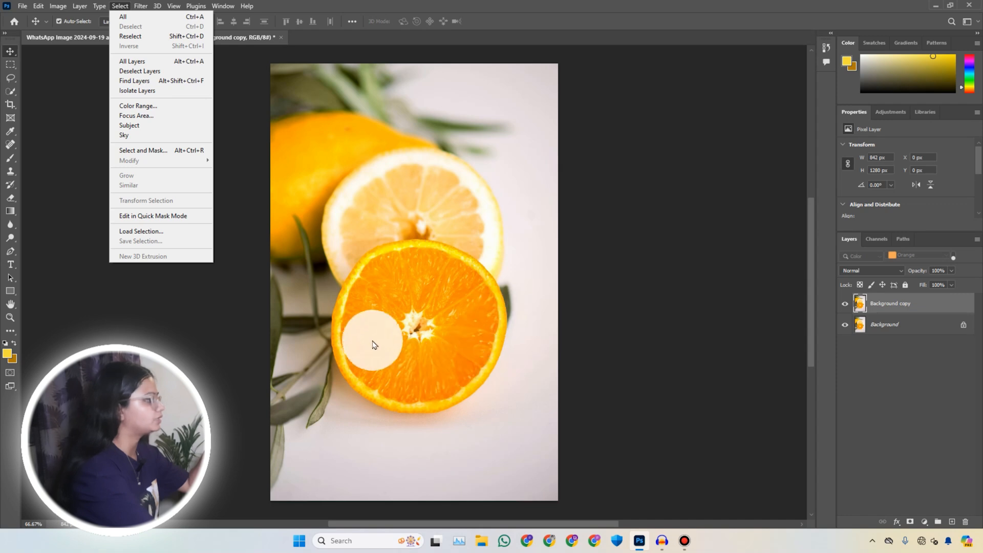
{"action": "left_click", "coordinate": [171, 119]}
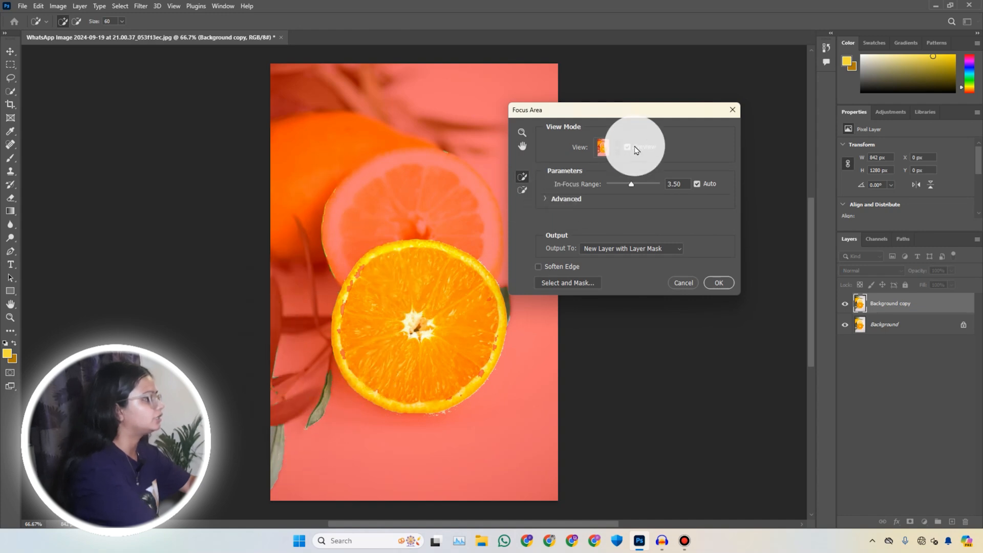
Show the focus area as Marching Ants and raise the In-Focus Range to 5.93
{"action": "left_click", "coordinate": [617, 150]}
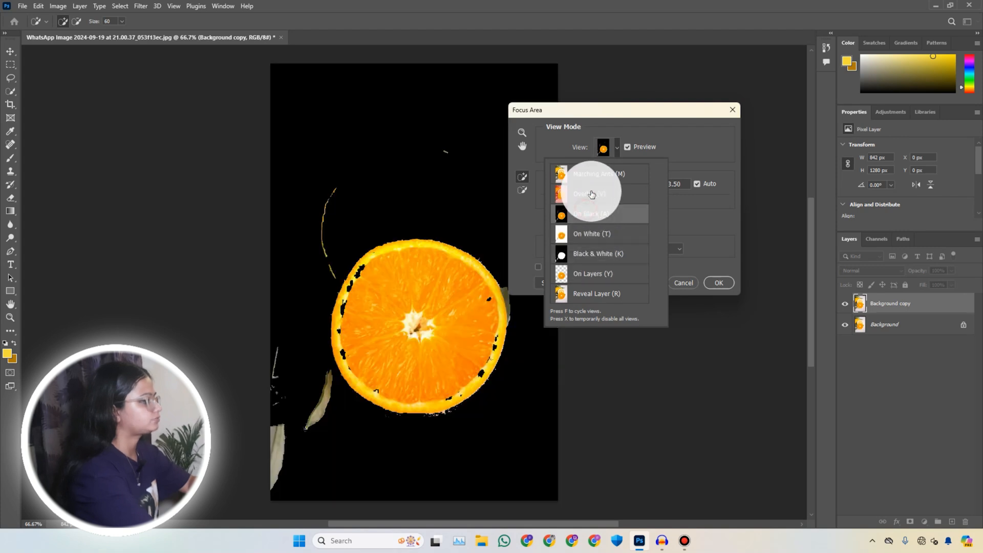
{"action": "left_click", "coordinate": [598, 170]}
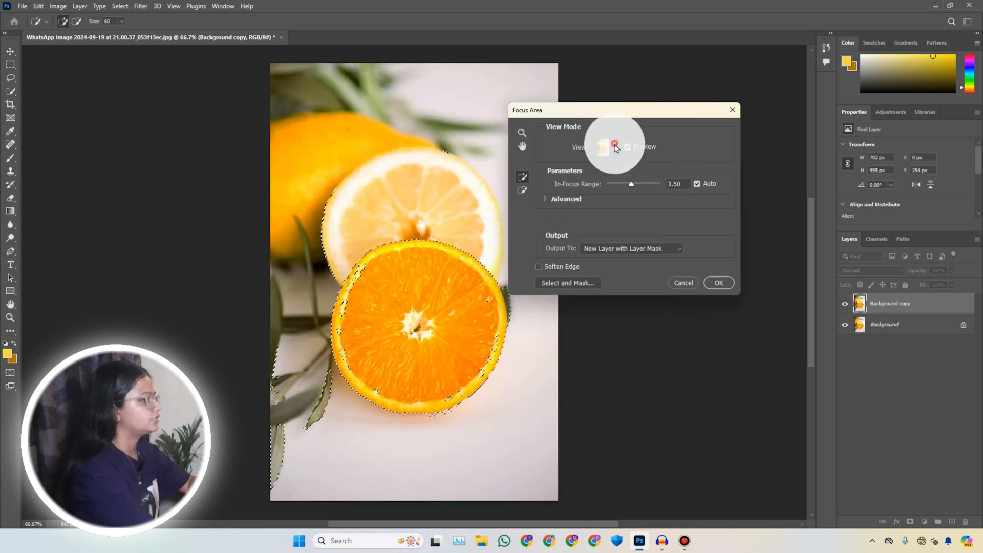
{"action": "mouse_move", "coordinate": [631, 190]}
{"action": "left_mouse_down"}
{"action": "mouse_move", "coordinate": [660, 190]}
{"action": "mouse_move", "coordinate": [651, 190]}
{"action": "left_mouse_up"}
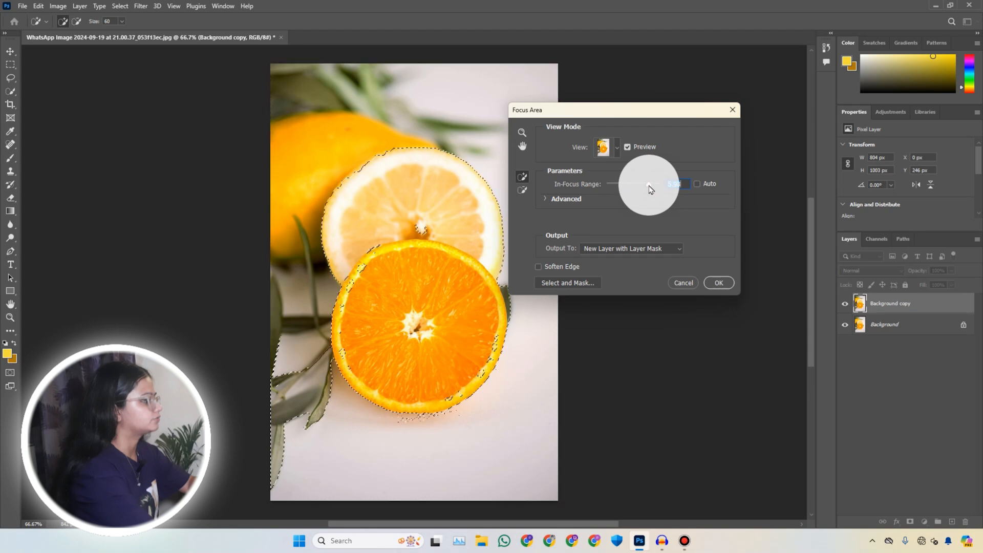
Switch the focus area view to Black & White and paint over the gaps inside the fruit slices to add them
{"action": "left_click", "coordinate": [617, 147]}
{"action": "left_click", "coordinate": [580, 253]}
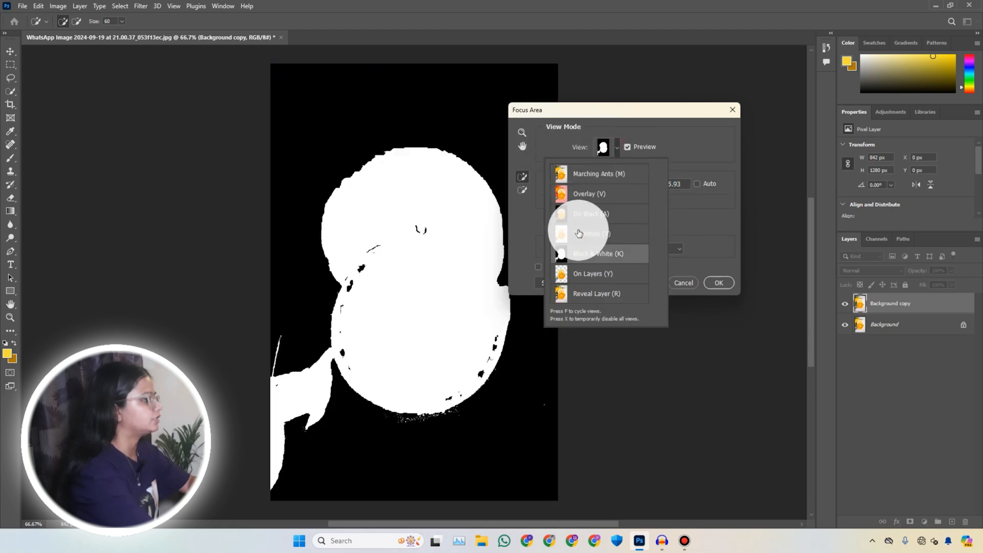
{"action": "left_click", "coordinate": [371, 264]}
{"action": "mouse_move", "coordinate": [351, 361]}
{"action": "left_mouse_down"}
{"action": "mouse_move", "coordinate": [365, 383]}
{"action": "mouse_move", "coordinate": [432, 401]}
{"action": "mouse_move", "coordinate": [457, 389]}
{"action": "mouse_move", "coordinate": [493, 335]}
{"action": "mouse_move", "coordinate": [484, 358]}
{"action": "mouse_move", "coordinate": [466, 347]}
{"action": "left_mouse_up"}
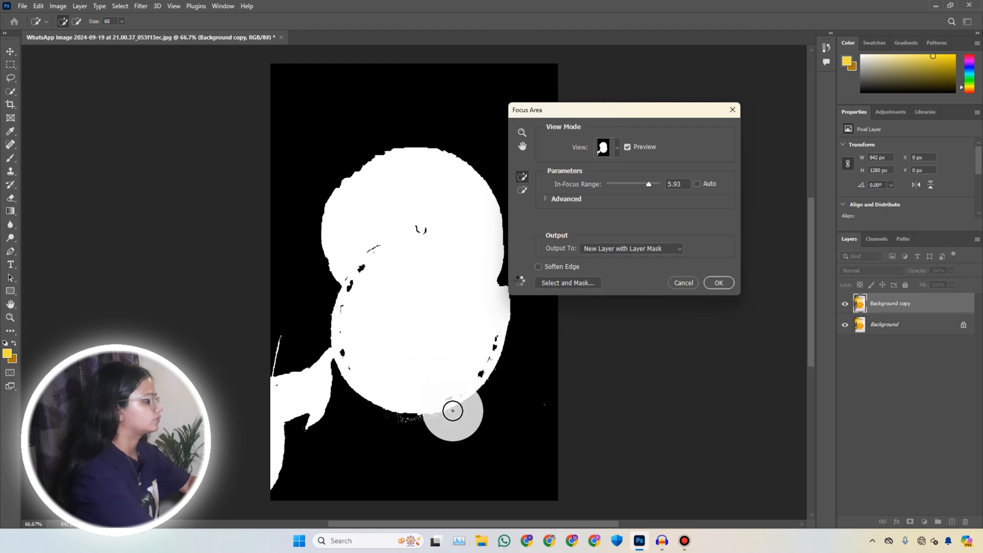
Subtract the leaves from the focus area, switching the view back to Marching Ants for the remaining patches
{"action": "left_click", "coordinate": [522, 190]}
{"action": "mouse_move", "coordinate": [302, 346]}
{"action": "left_mouse_down"}
{"action": "mouse_move", "coordinate": [291, 378]}
{"action": "mouse_move", "coordinate": [290, 367]}
{"action": "mouse_move", "coordinate": [310, 446]}
{"action": "left_mouse_up"}
{"action": "left_click", "coordinate": [615, 147]}
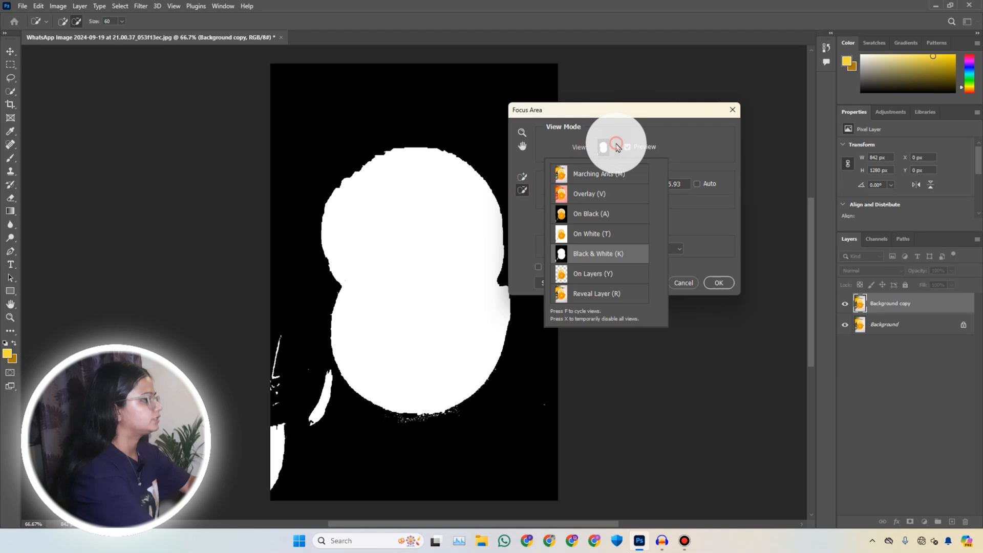
{"action": "left_click", "coordinate": [593, 180]}
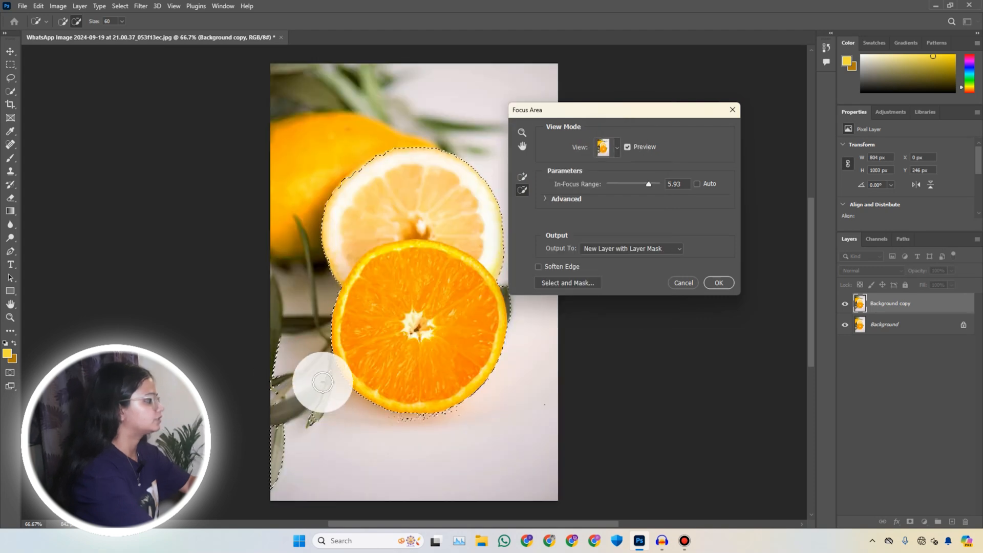
{"action": "mouse_move", "coordinate": [296, 451]}
{"action": "left_mouse_down"}
{"action": "mouse_move", "coordinate": [277, 341]}
{"action": "mouse_move", "coordinate": [282, 482]}
{"action": "mouse_move", "coordinate": [271, 493]}
{"action": "mouse_move", "coordinate": [260, 454]}
{"action": "mouse_move", "coordinate": [266, 497]}
{"action": "left_mouse_up"}
Subtract the pale citrus slice behind the orange slice from the focus area
{"action": "mouse_move", "coordinate": [334, 198]}
{"action": "left_mouse_down"}
{"action": "mouse_move", "coordinate": [385, 138]}
{"action": "mouse_move", "coordinate": [337, 224]}
{"action": "mouse_move", "coordinate": [422, 143]}
{"action": "mouse_move", "coordinate": [433, 152]}
{"action": "mouse_move", "coordinate": [331, 274]}
{"action": "mouse_move", "coordinate": [495, 220]}
{"action": "mouse_move", "coordinate": [513, 275]}
{"action": "left_mouse_up"}
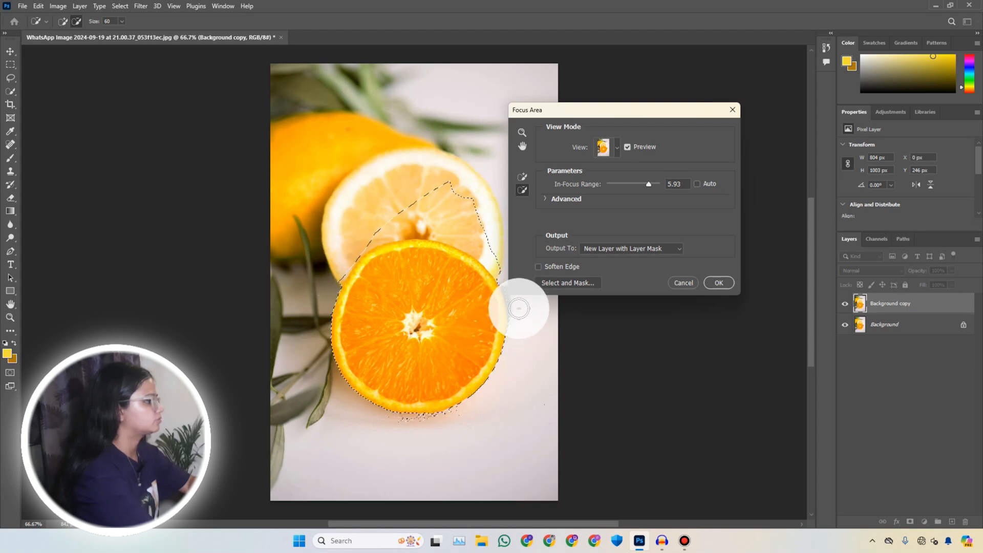
{"action": "mouse_move", "coordinate": [518, 323]}
{"action": "left_mouse_down"}
{"action": "mouse_move", "coordinate": [476, 235]}
{"action": "mouse_move", "coordinate": [417, 203]}
{"action": "mouse_move", "coordinate": [446, 223]}
{"action": "left_mouse_up"}
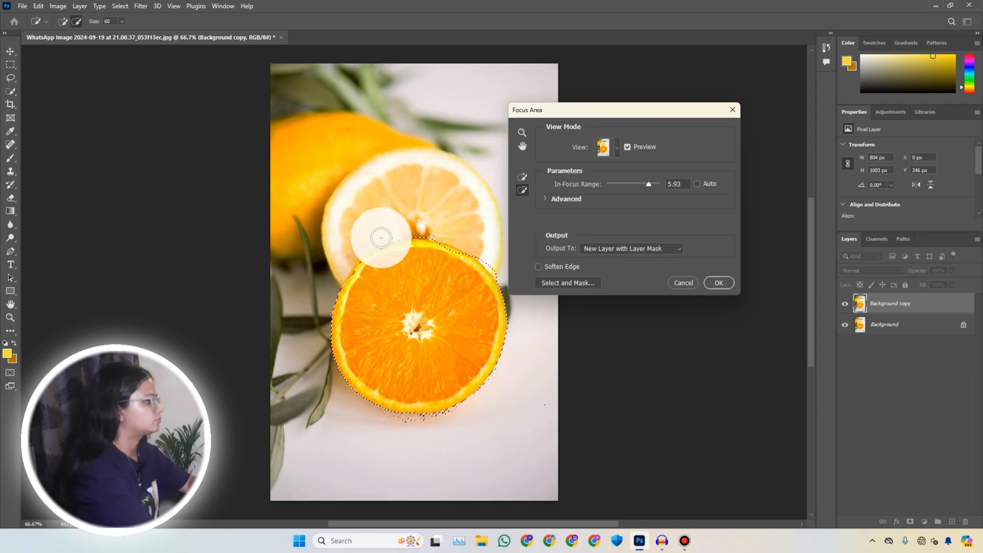
{"action": "left_click_drag", "start_coordinate": [381, 238], "coordinate": [515, 279]}
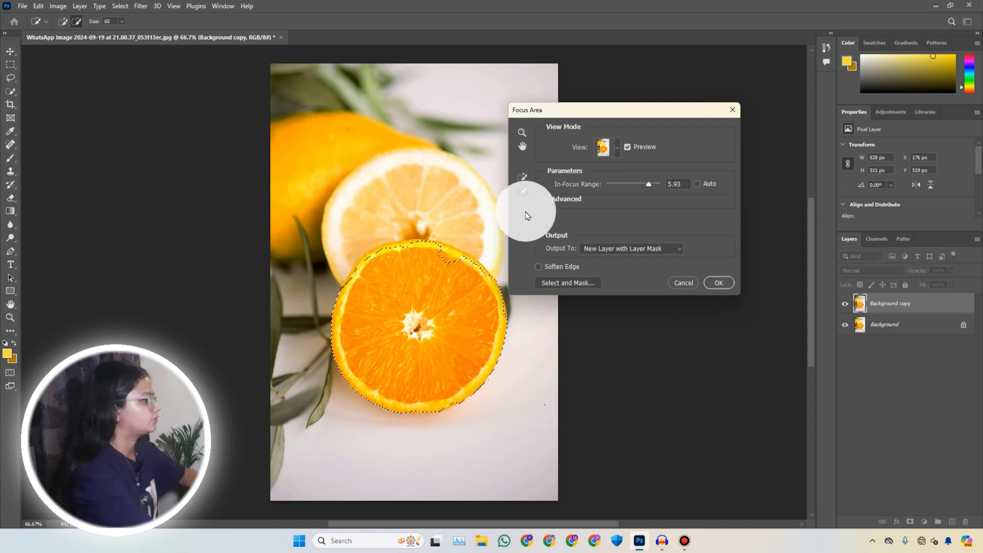
Add the missing parts of the orange slice's rim back to the focus area
{"action": "left_click", "coordinate": [523, 176]}
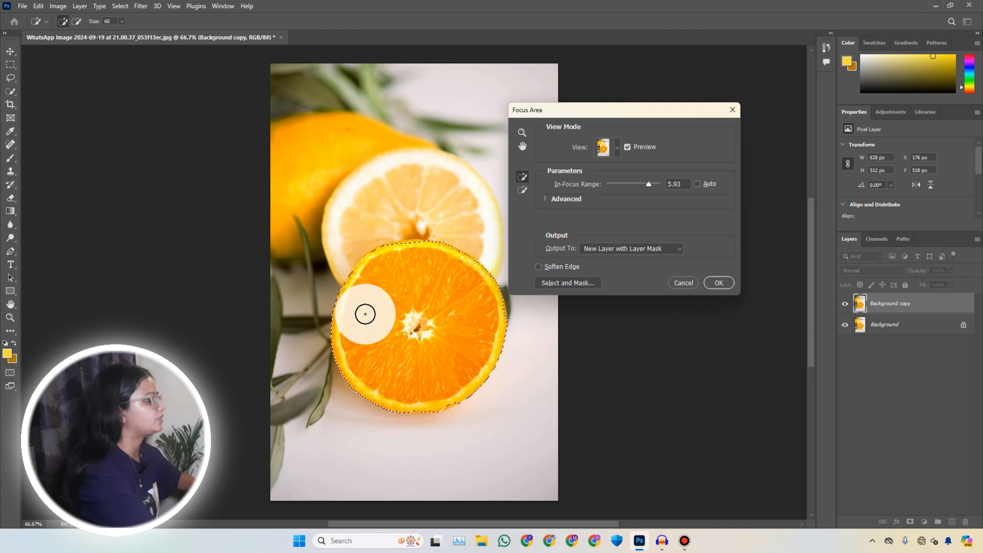
{"action": "left_click_drag", "start_coordinate": [461, 390], "coordinate": [463, 419]}
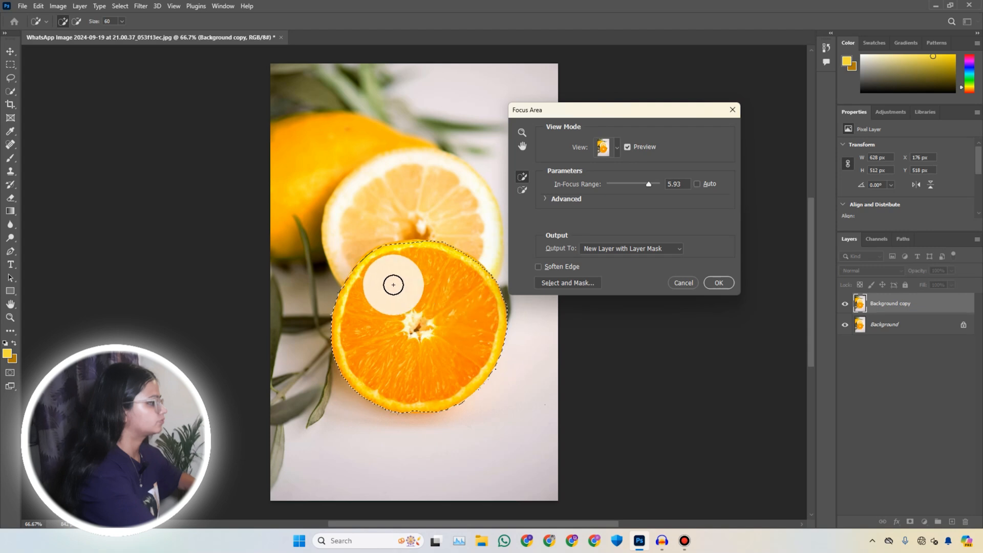
{"action": "left_click", "coordinate": [412, 251]}
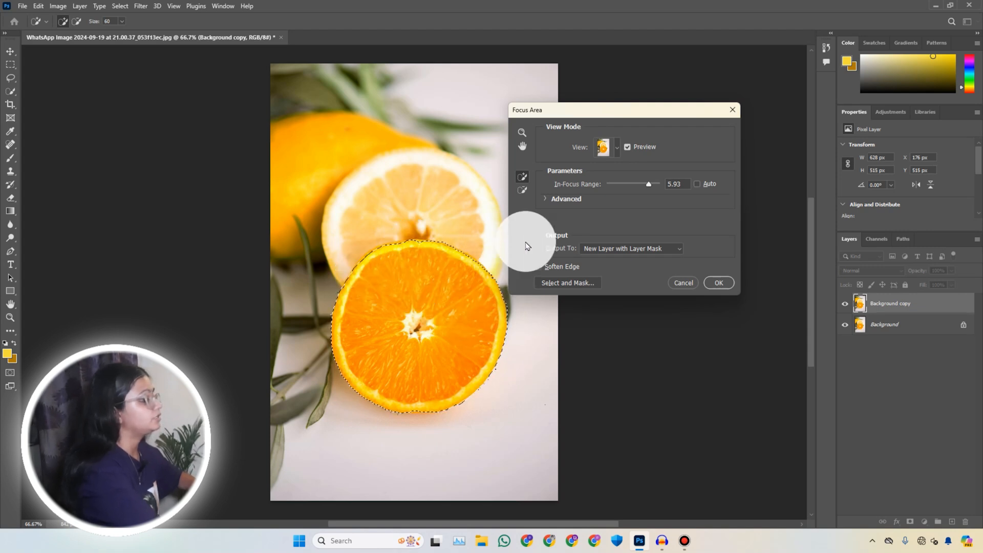
Output the focus area to a New Layer with Layer Mask and try moving the cut-out orange slice
{"action": "left_click", "coordinate": [611, 248]}
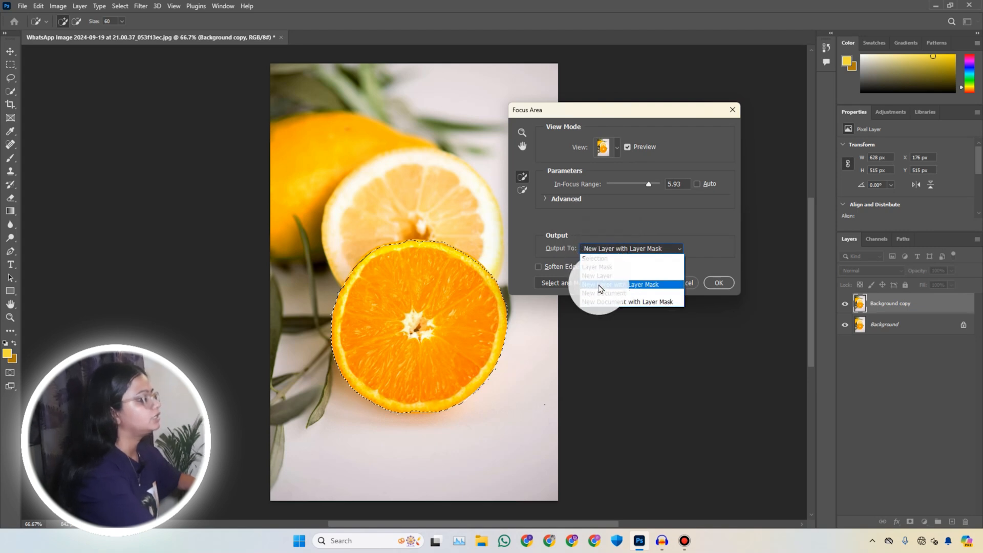
{"action": "left_click", "coordinate": [616, 289]}
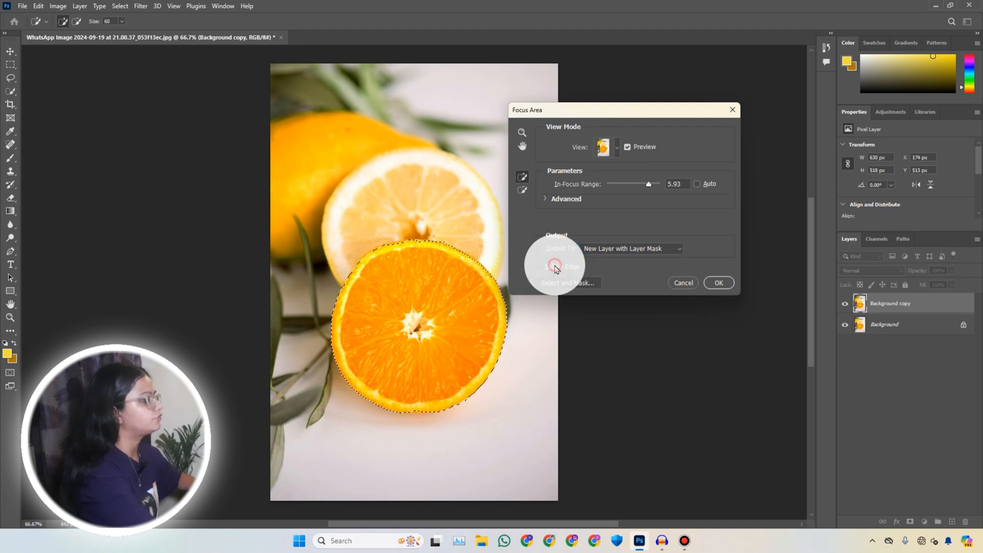
{"action": "left_click", "coordinate": [719, 282]}
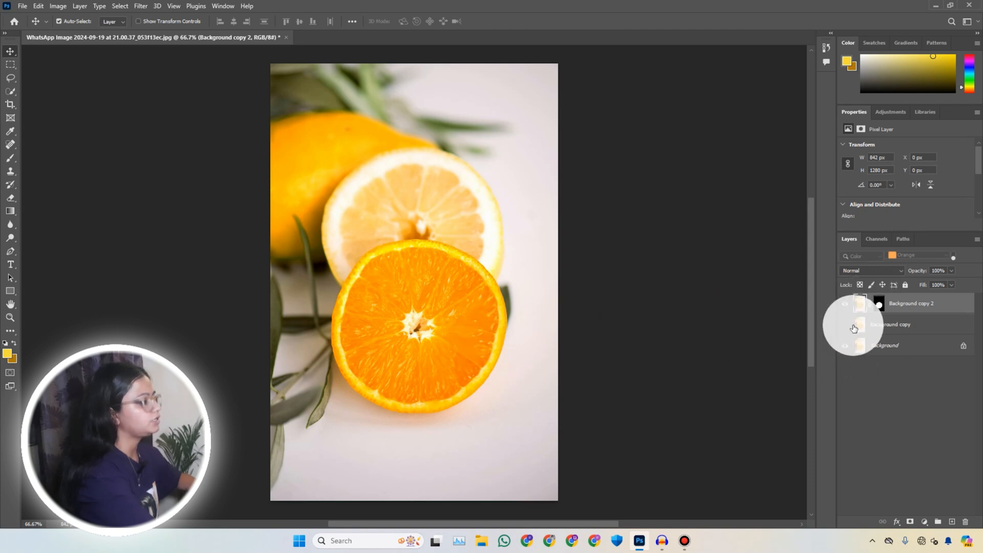
{"action": "left_click_drag", "start_coordinate": [442, 309], "coordinate": [491, 322]}
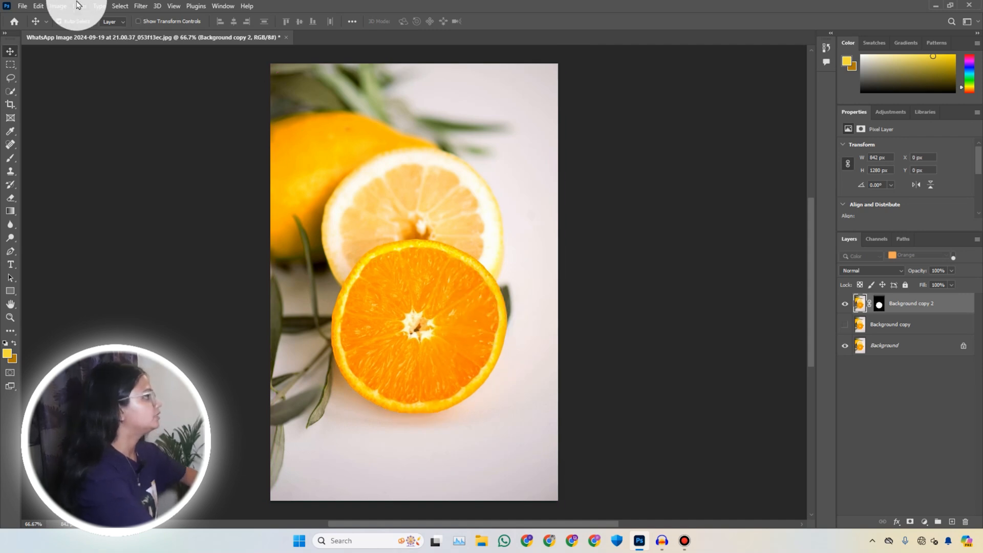
Open the photo of three women in the desert, WhatsApp Image 2024-09-19 at 21.00.34_e9b197ee.jpg, from the pictures folder
{"action": "left_click", "coordinate": [120, 5]}
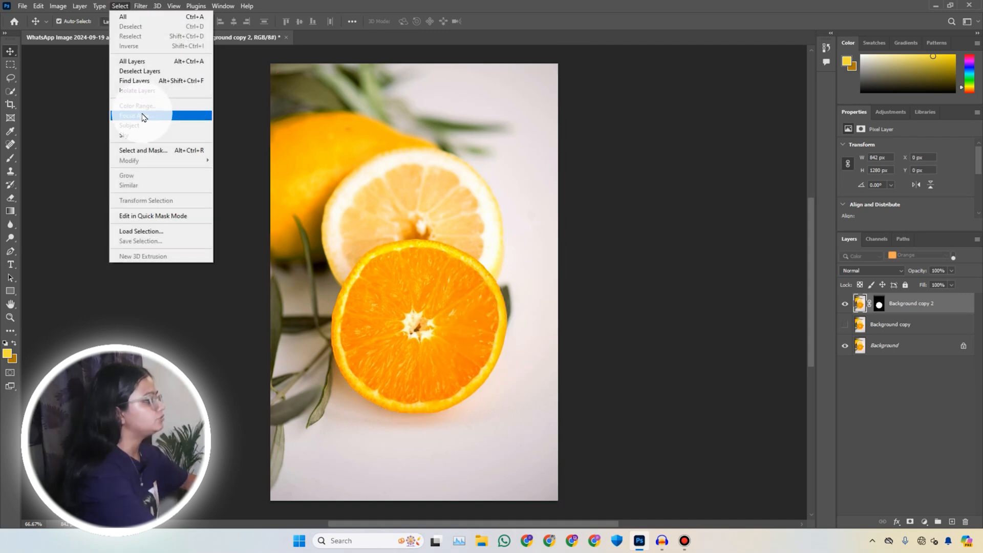
{"action": "left_click", "coordinate": [231, 88]}
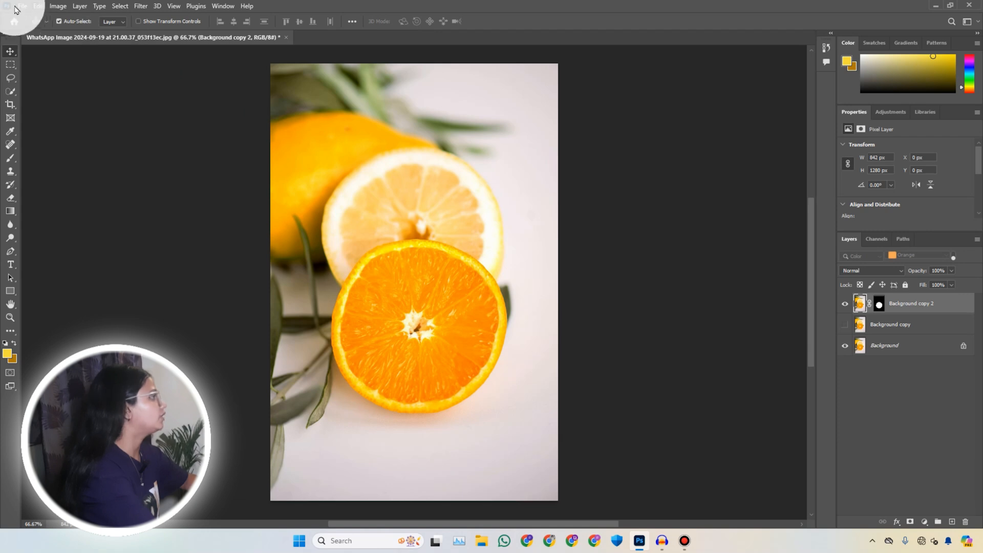
{"action": "left_click", "coordinate": [23, 7]}
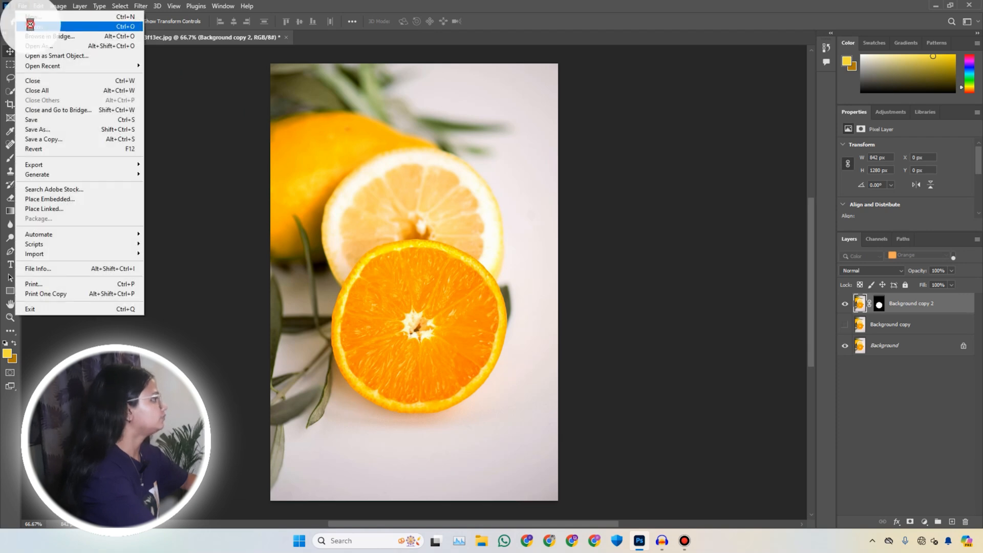
{"action": "left_click", "coordinate": [28, 26]}
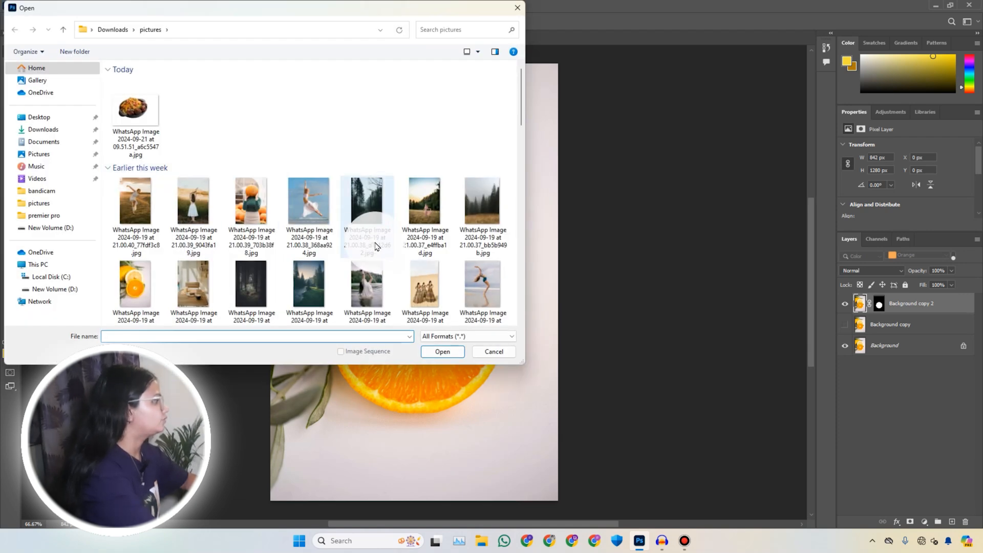
{"action": "scroll", "coordinate": [377, 244], "scroll_direction": "down", "scroll_amount": 3}
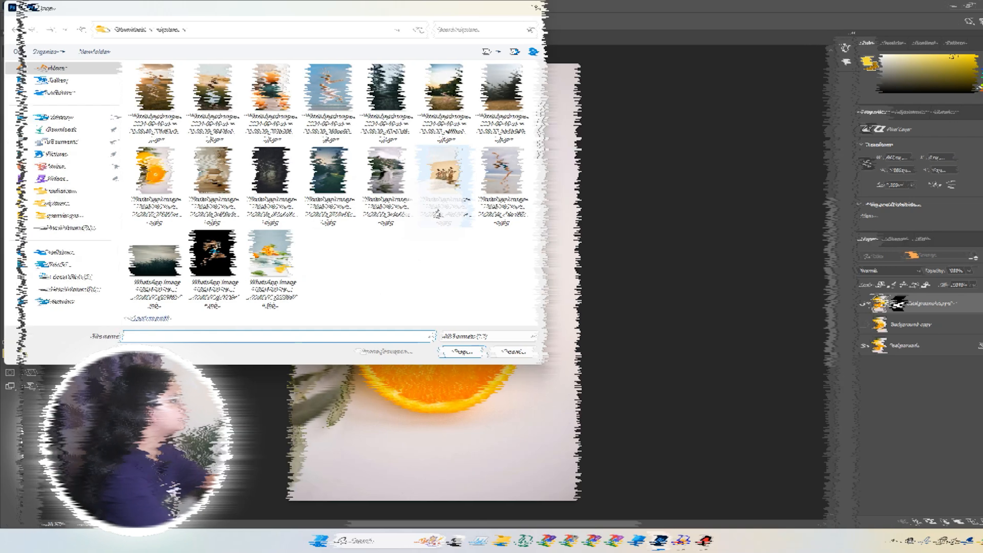
{"action": "left_click", "coordinate": [437, 214]}
{"action": "left_click", "coordinate": [461, 351]}
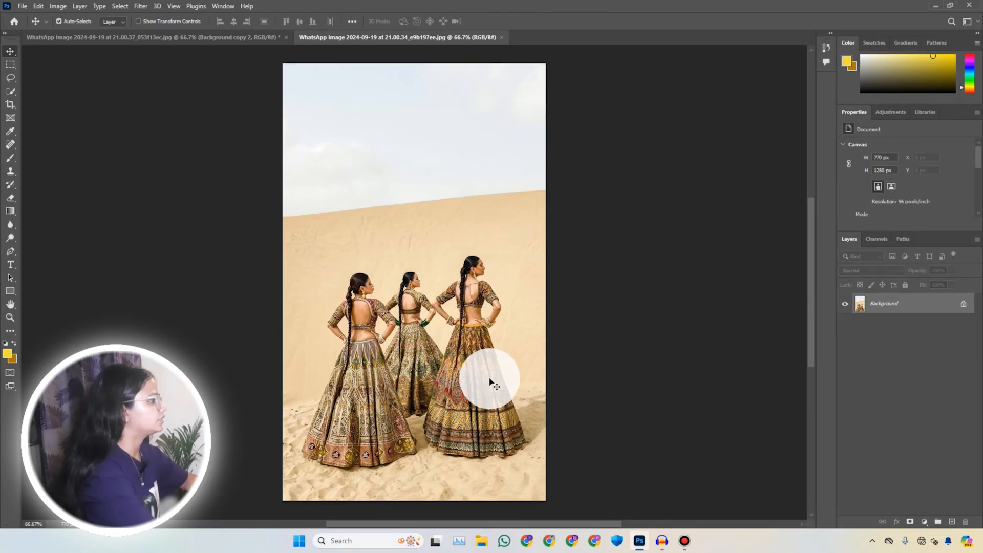
Run Focus Area on the desert photo, set the In-Focus Range to 1.43 and activate the Focus Area Subtract tool
{"action": "left_click", "coordinate": [120, 6]}
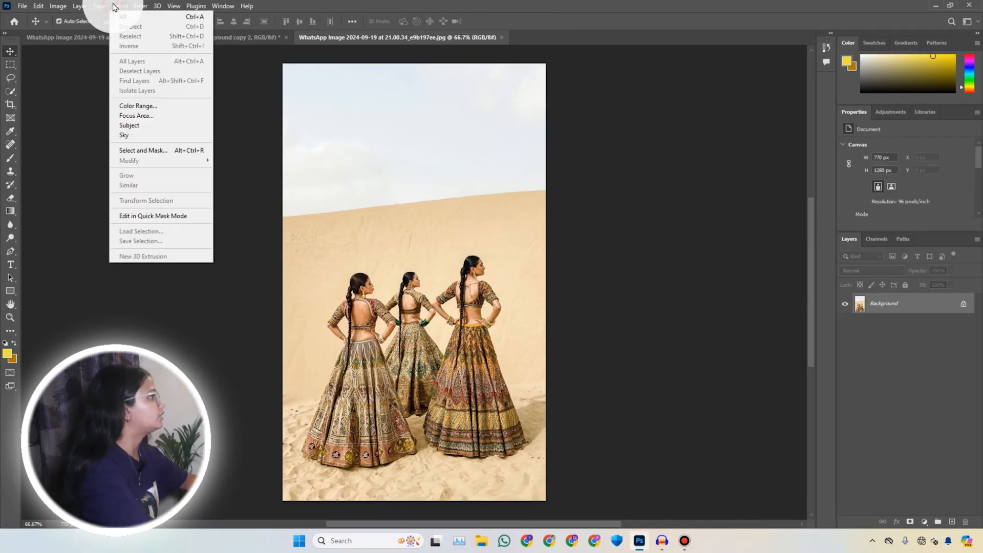
{"action": "left_click", "coordinate": [138, 117]}
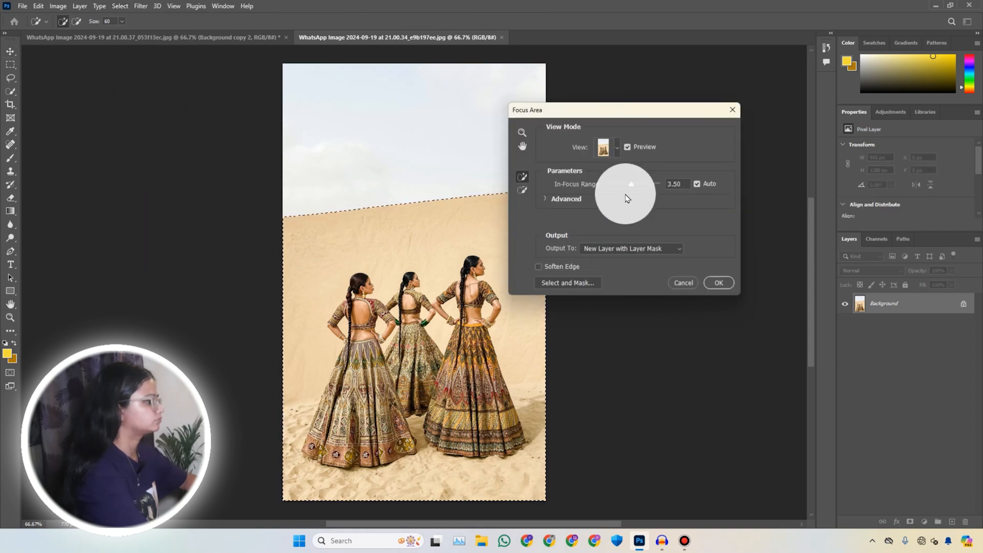
{"action": "left_click_drag", "start_coordinate": [632, 185], "coordinate": [621, 188]}
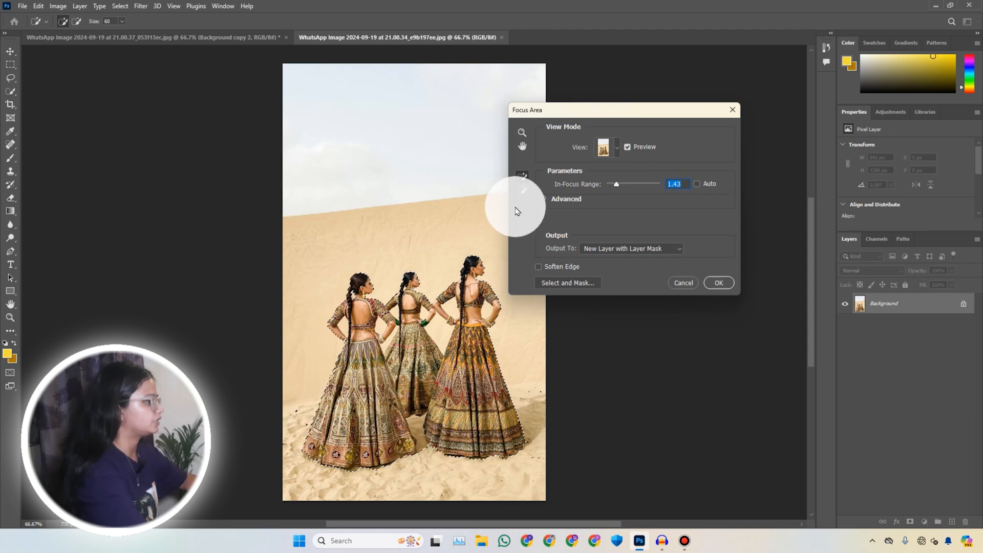
{"action": "left_click", "coordinate": [523, 190]}
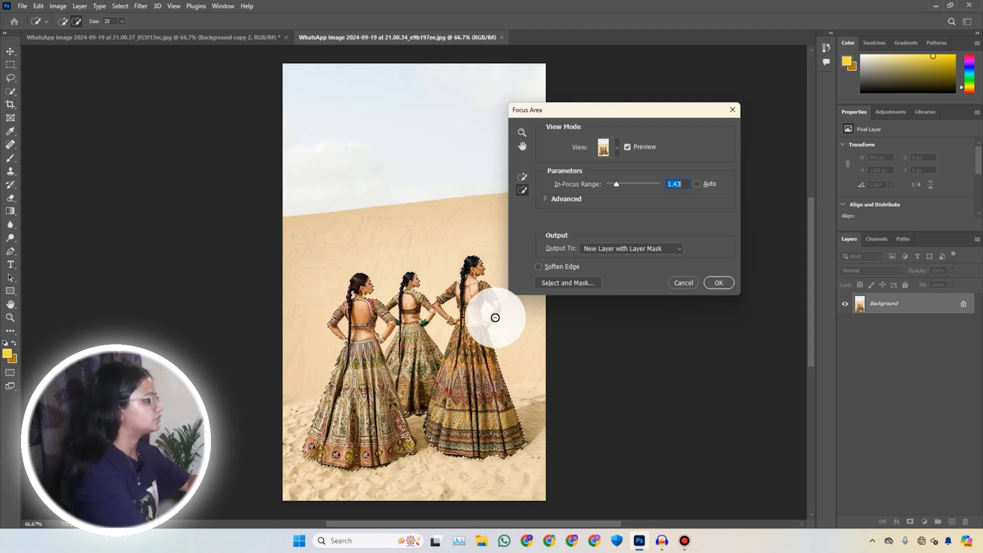
Output the focus area to a New Layer with Layer Mask, and close the desert photo without saving
{"action": "left_click", "coordinate": [718, 282]}
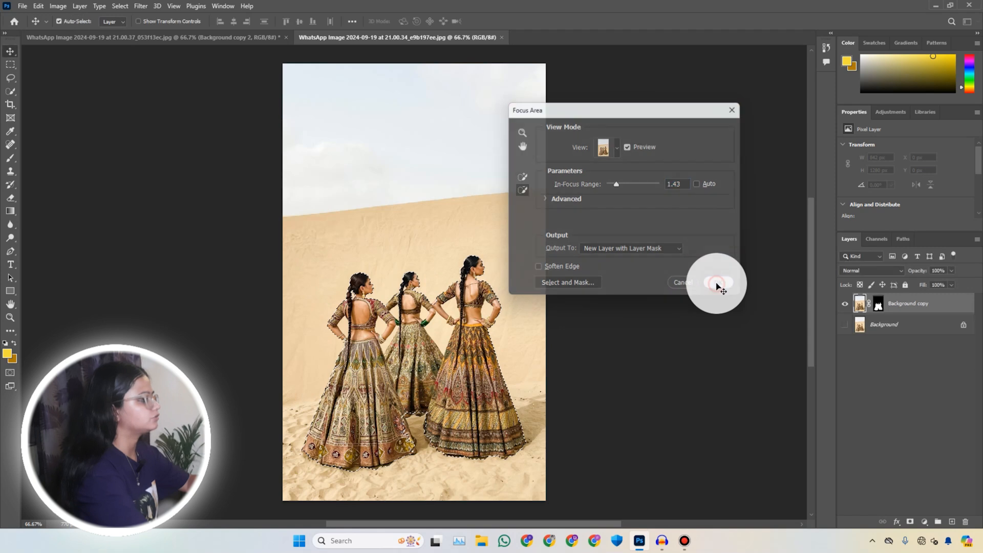
{"action": "key", "text": "v"}
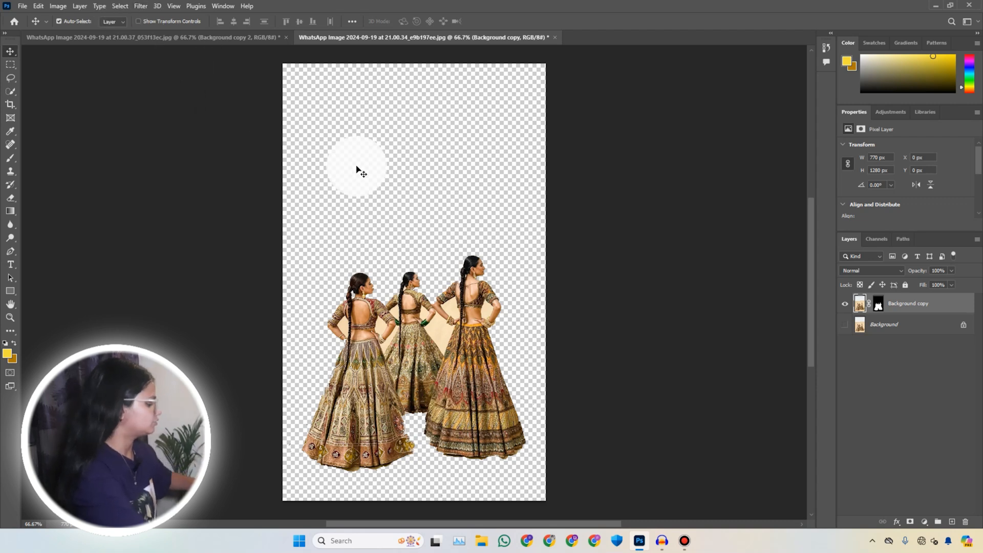
{"action": "left_click", "coordinate": [555, 38]}
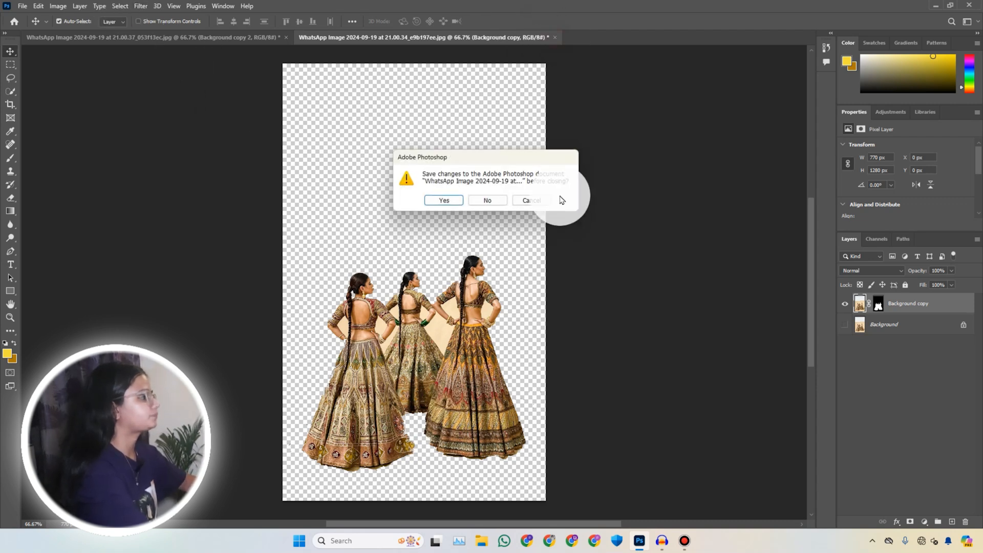
{"action": "left_click", "coordinate": [483, 200]}
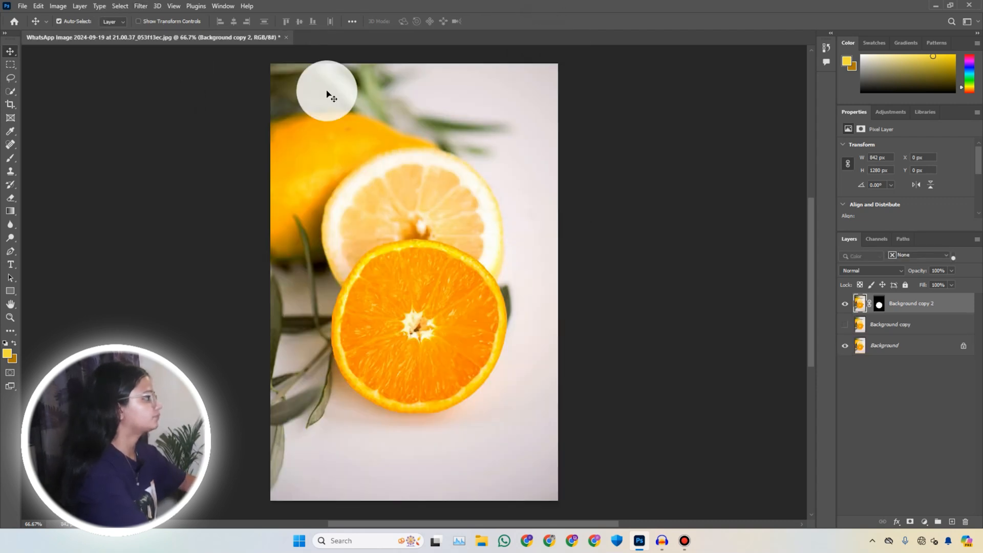
Open the photo of the woman in a pale blue dress, WhatsApp Image 2024-09-19 at 21.00.39_9043fa19.jpg
{"action": "left_click", "coordinate": [120, 5]}
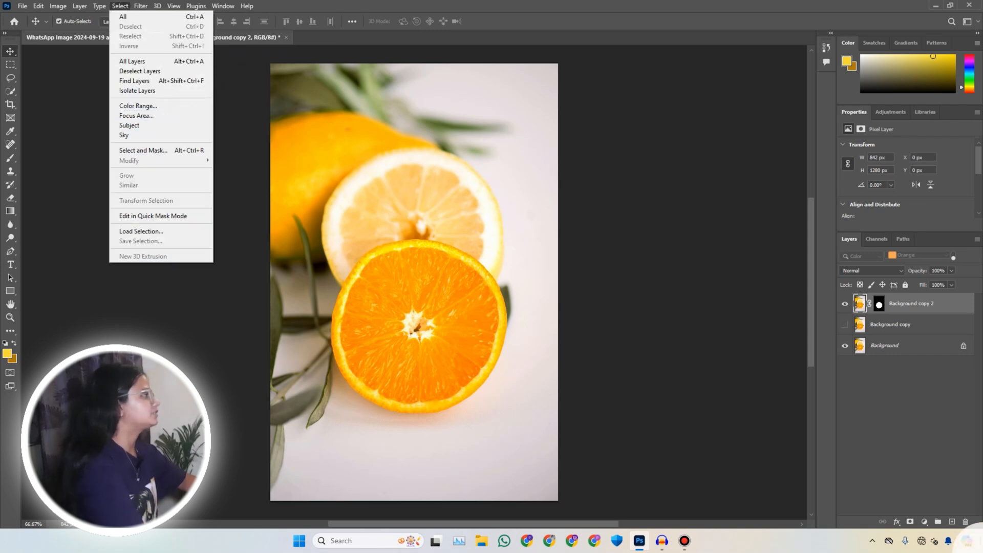
{"action": "left_click", "coordinate": [27, 6]}
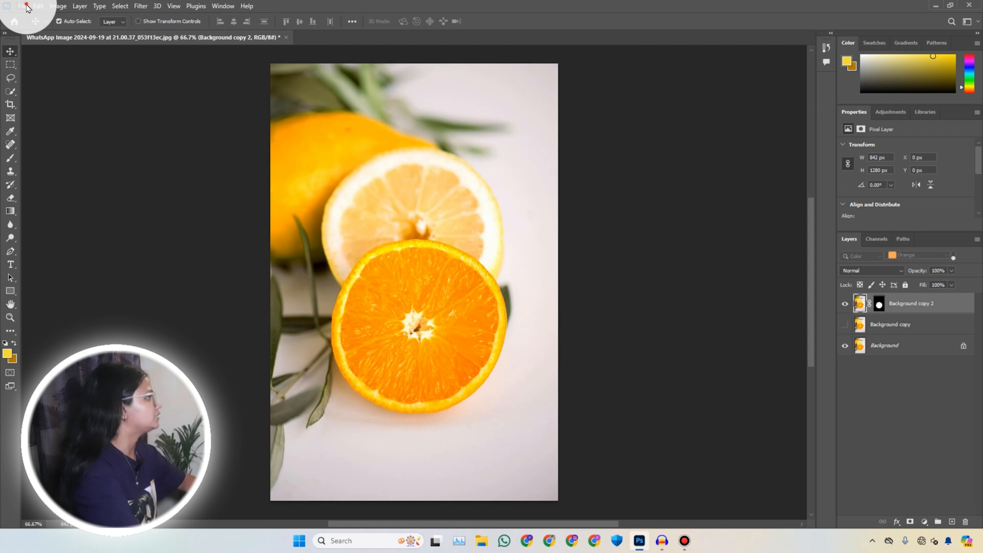
{"action": "left_click", "coordinate": [27, 6]}
{"action": "left_click", "coordinate": [36, 26]}
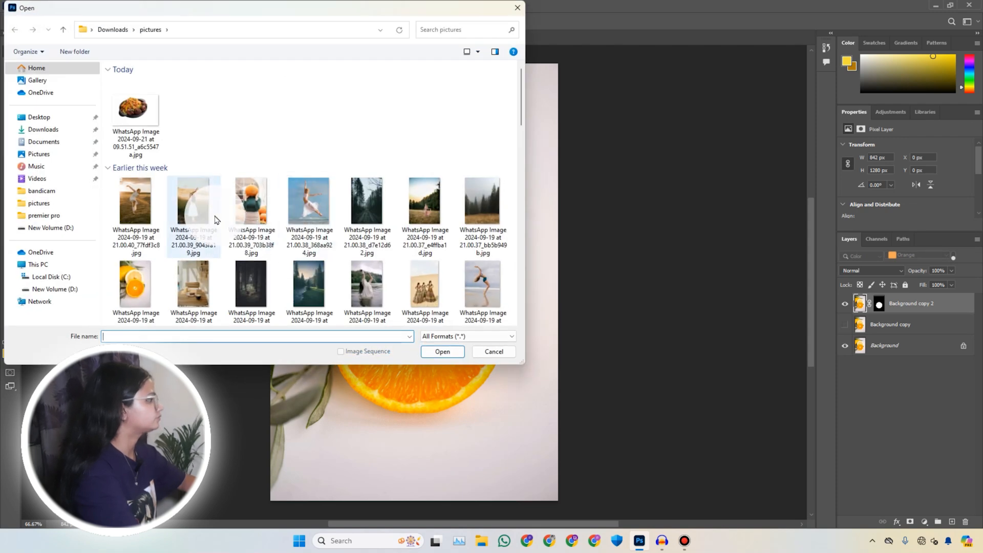
{"action": "left_click", "coordinate": [196, 215]}
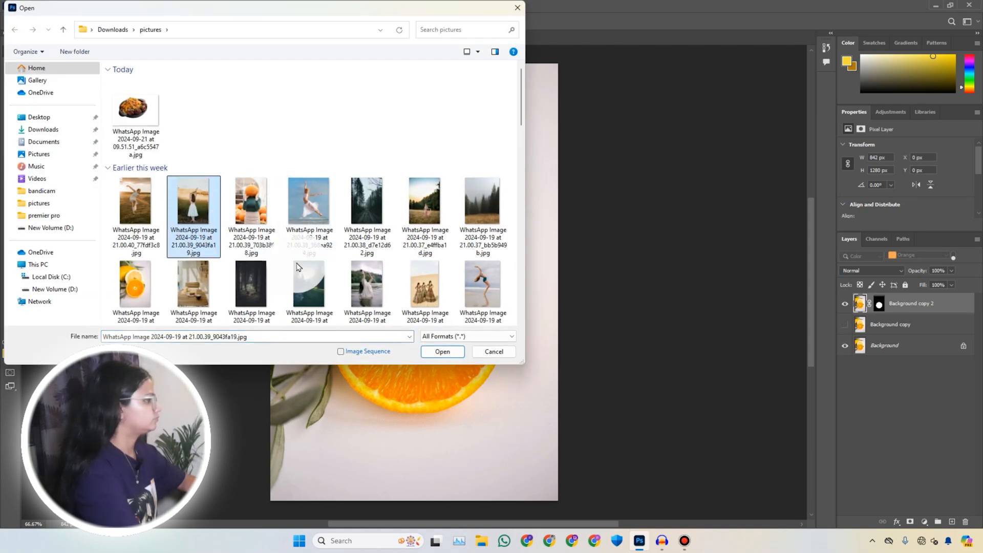
{"action": "left_click", "coordinate": [444, 351]}
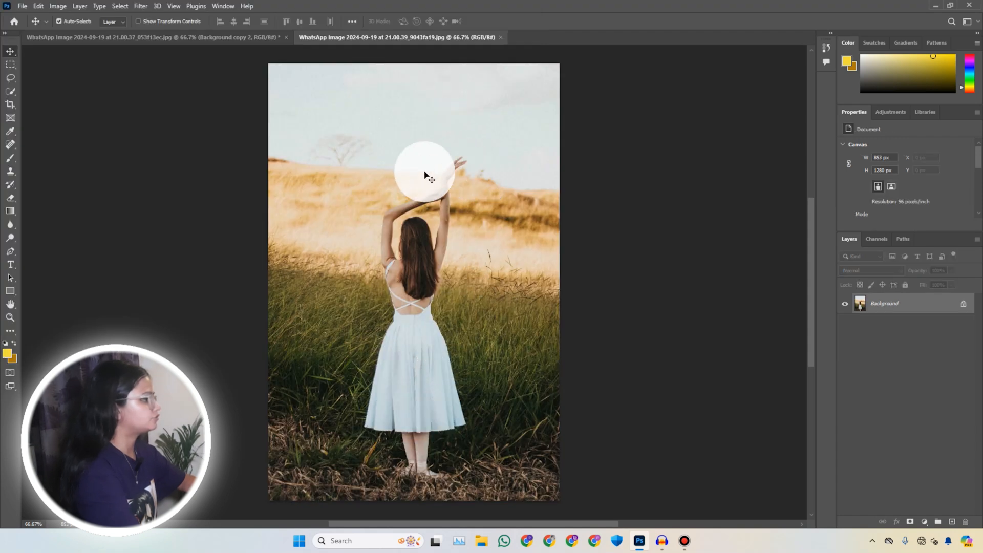
Select the woman in the pale blue dress with the Subject command and dismiss the Select and Mask tip
{"action": "left_click", "coordinate": [120, 6]}
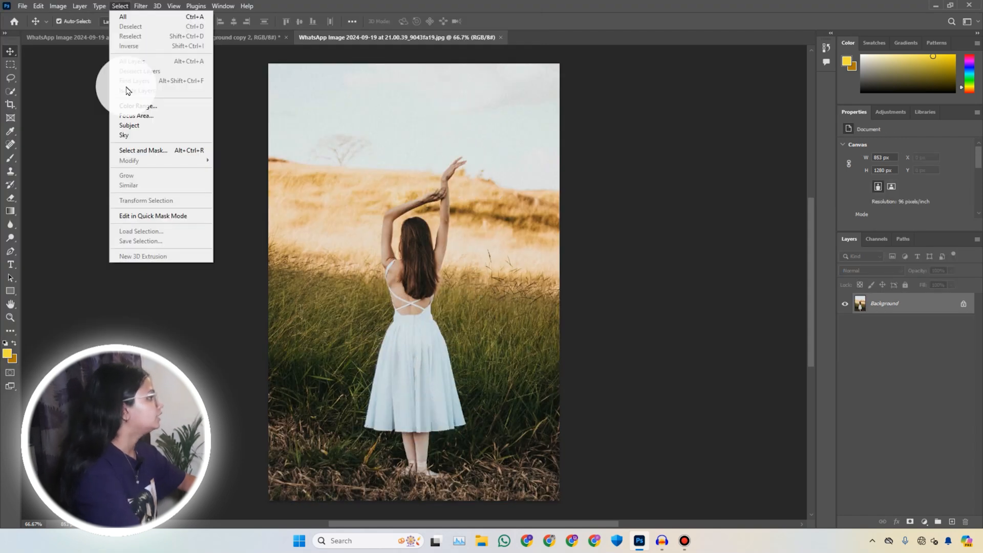
{"action": "left_click", "coordinate": [134, 126]}
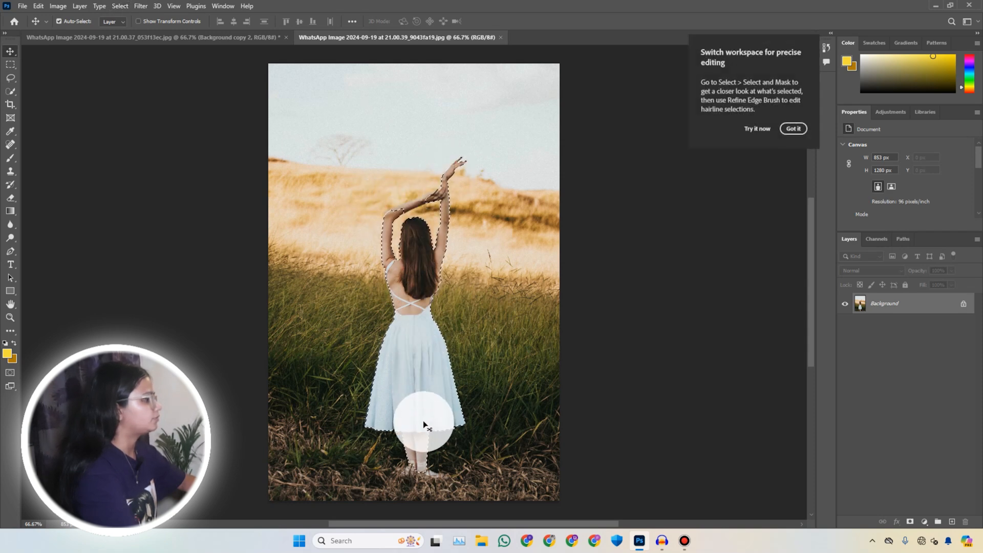
{"action": "left_click", "coordinate": [793, 130]}
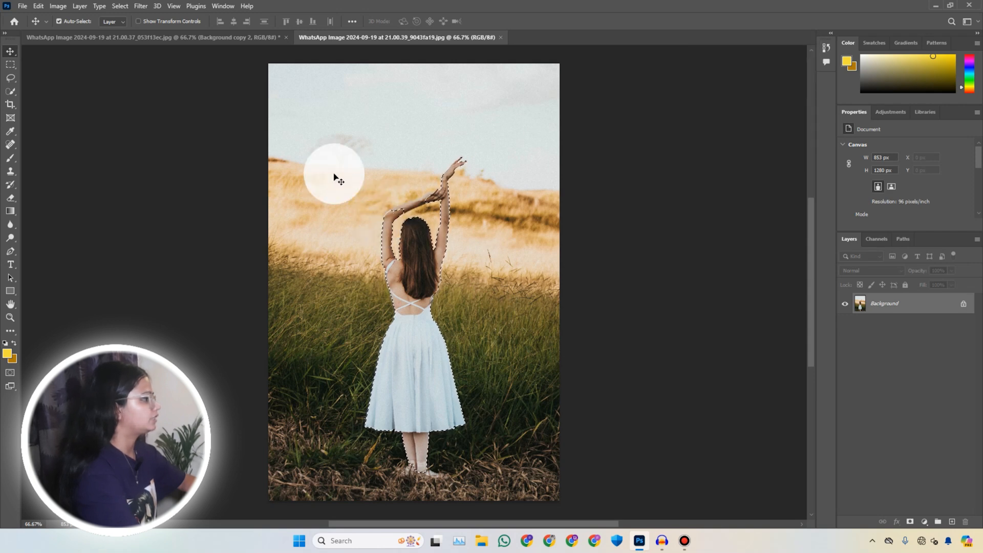
Reopen the desert photo of the three women, WhatsApp Image 2024-09-19 at 21.00.34_e9b197ee.jpg, as another document
{"action": "left_click", "coordinate": [23, 6]}
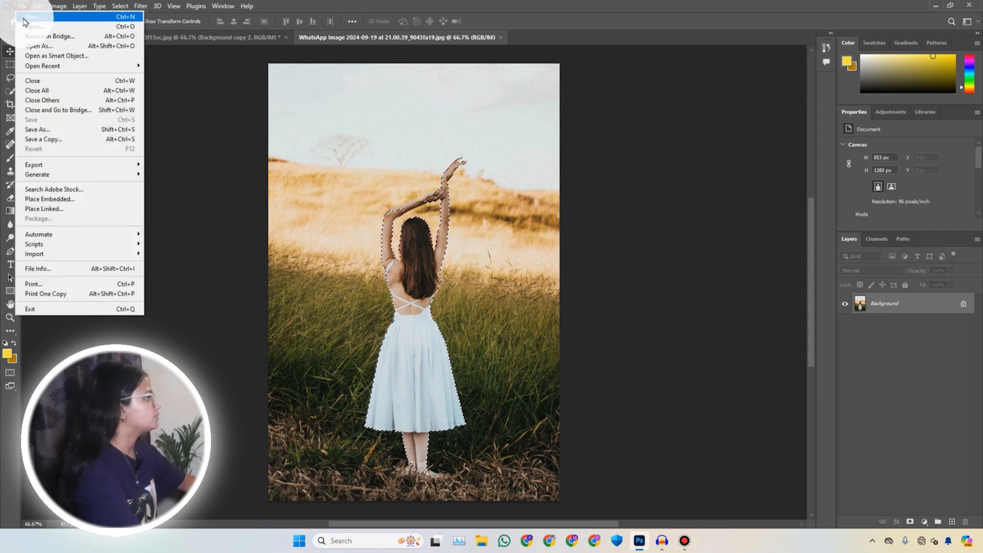
{"action": "left_click", "coordinate": [38, 25]}
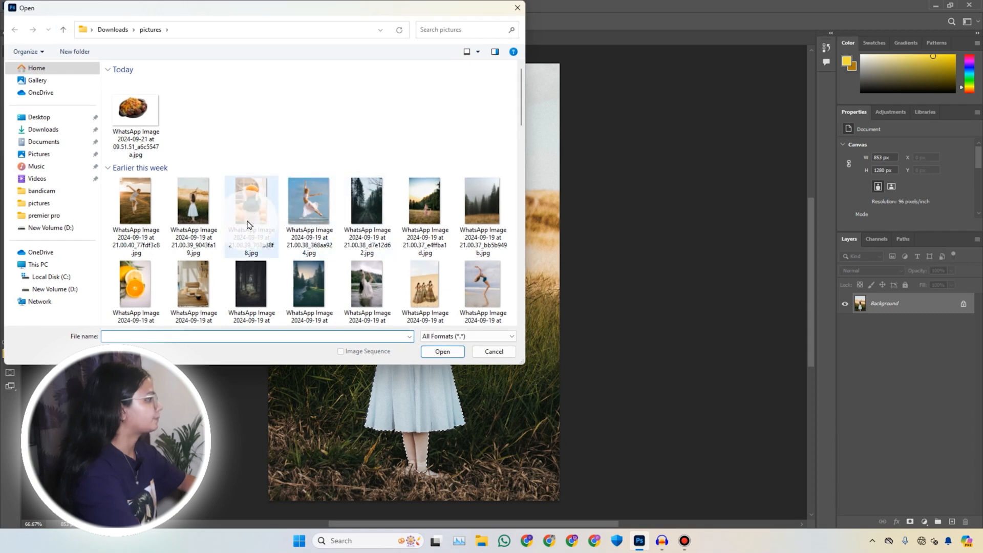
{"action": "scroll", "coordinate": [357, 267], "scroll_direction": "down", "scroll_amount": 2}
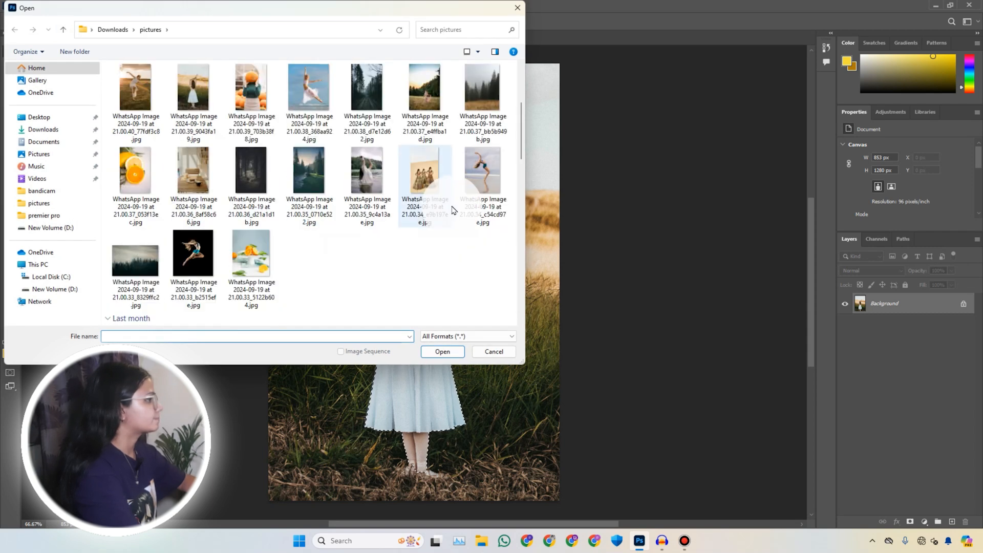
{"action": "left_click", "coordinate": [435, 189]}
{"action": "left_click", "coordinate": [435, 352]}
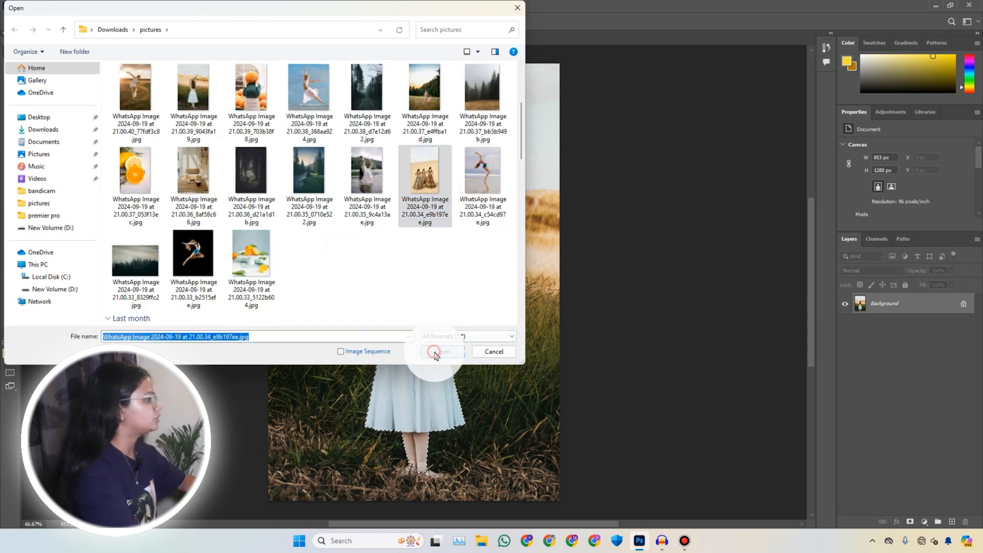
Select the three women with the Subject command and inspect the selection edges around their hair, arms and skirts
{"action": "left_click", "coordinate": [144, 8]}
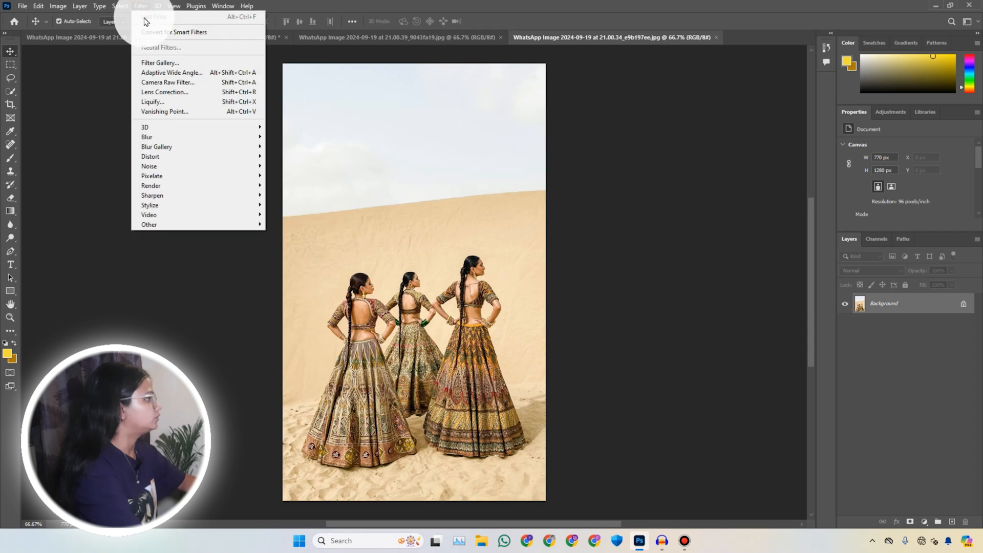
{"action": "mouse_move", "coordinate": [125, 7]}
{"action": "left_click", "coordinate": [138, 130]}
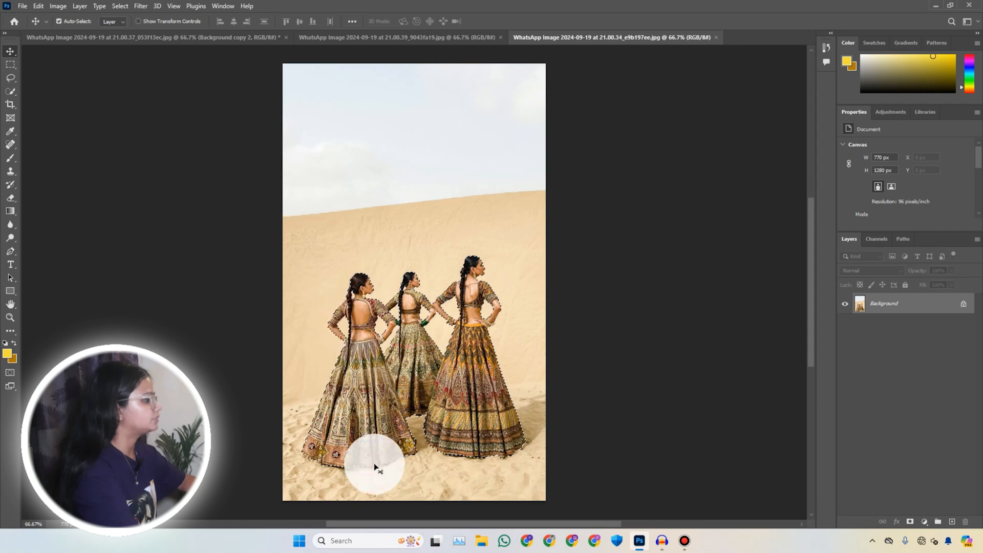
{"action": "scroll", "coordinate": [435, 414], "scroll_direction": "up", "scroll_amount": 4}
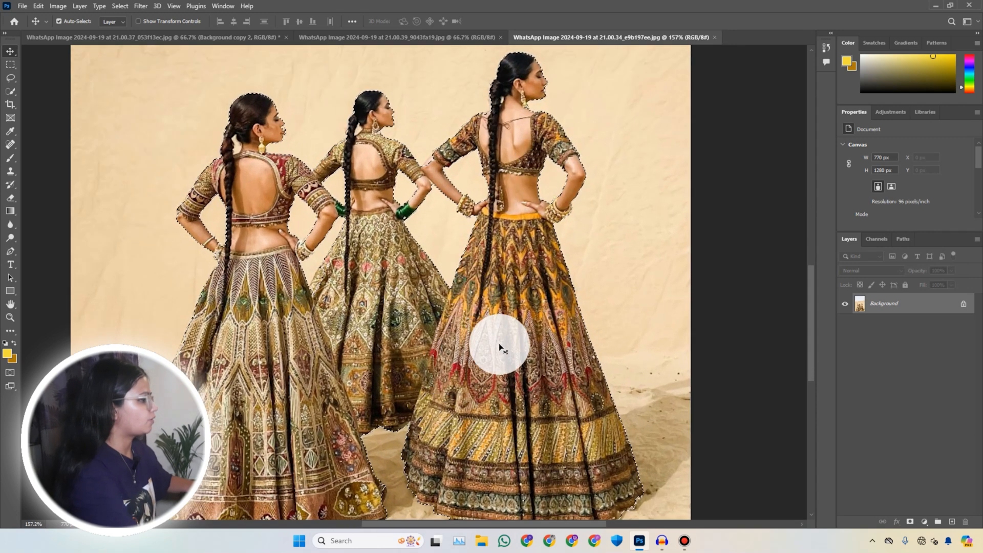
{"action": "scroll", "coordinate": [440, 359], "scroll_direction": "down", "scroll_amount": 2}
{"action": "scroll", "coordinate": [428, 377], "scroll_direction": "up", "scroll_amount": 3}
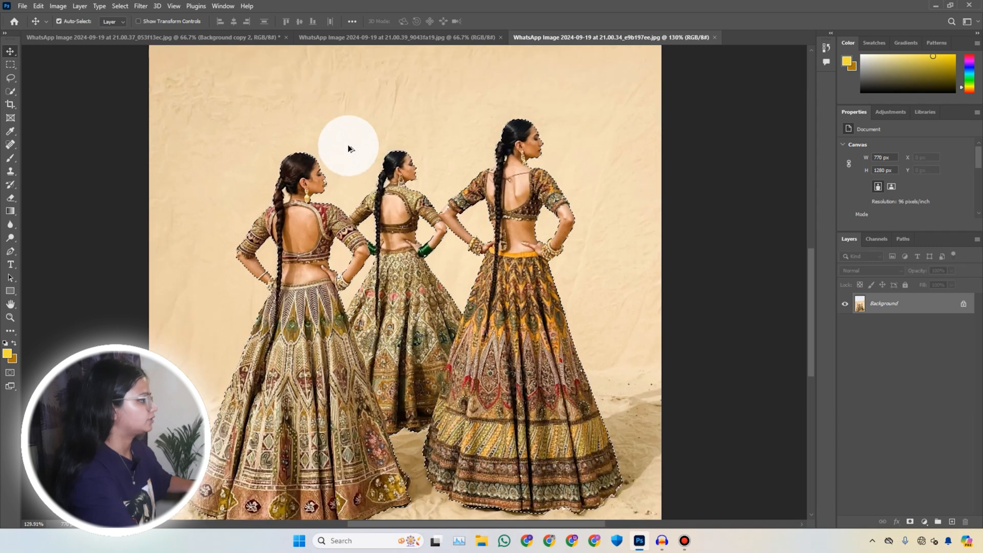
{"action": "scroll", "coordinate": [461, 236], "scroll_direction": "down", "scroll_amount": 3}
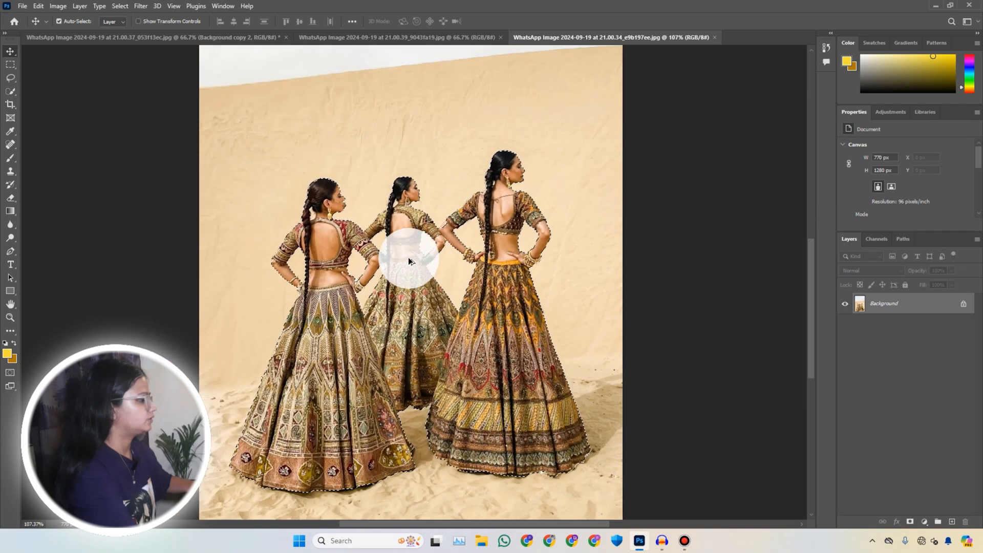
{"action": "scroll", "coordinate": [432, 307], "scroll_direction": "down", "scroll_amount": 1}
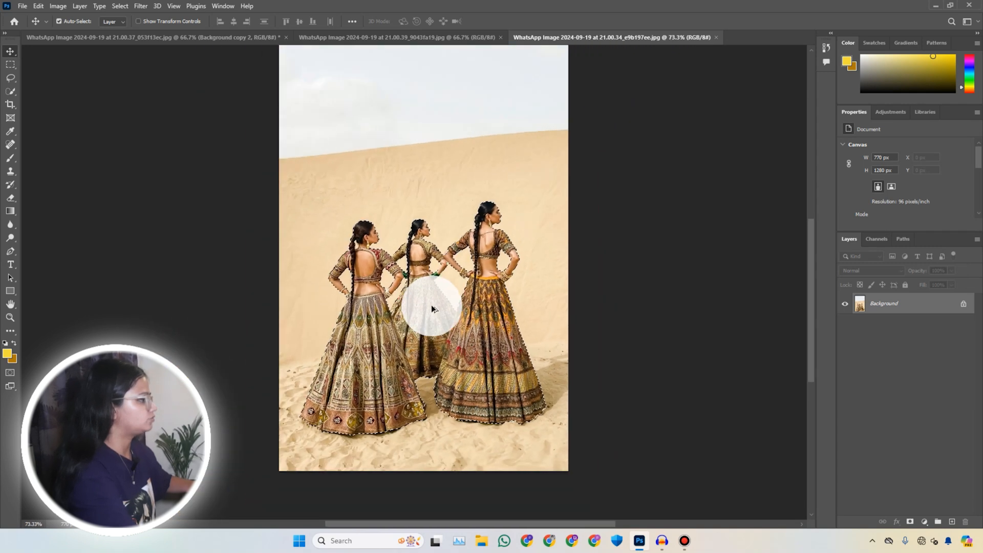
Copy the selected women to a new layer and hide the Background layer to show the cut-out
{"action": "key", "text": "ctrl+j"}
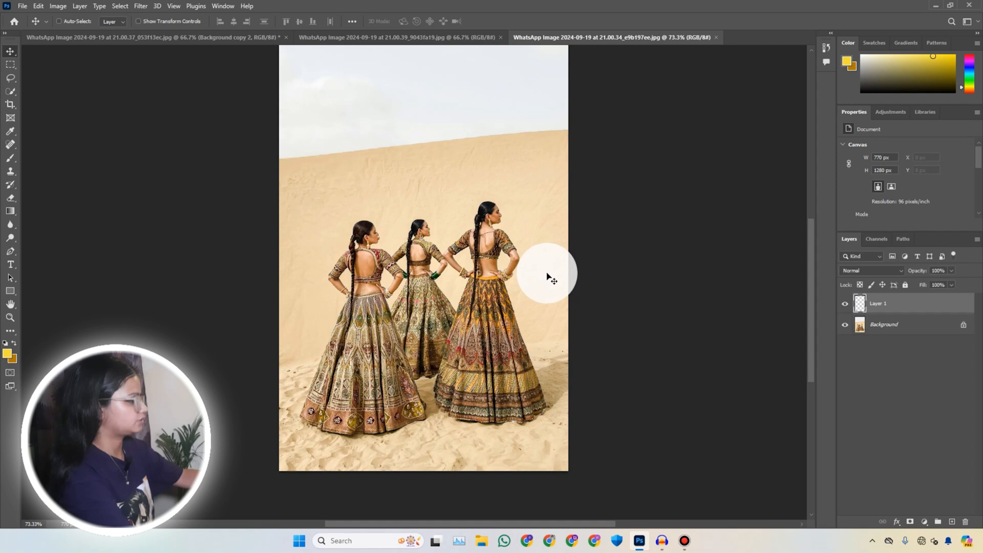
{"action": "left_click", "coordinate": [846, 328]}
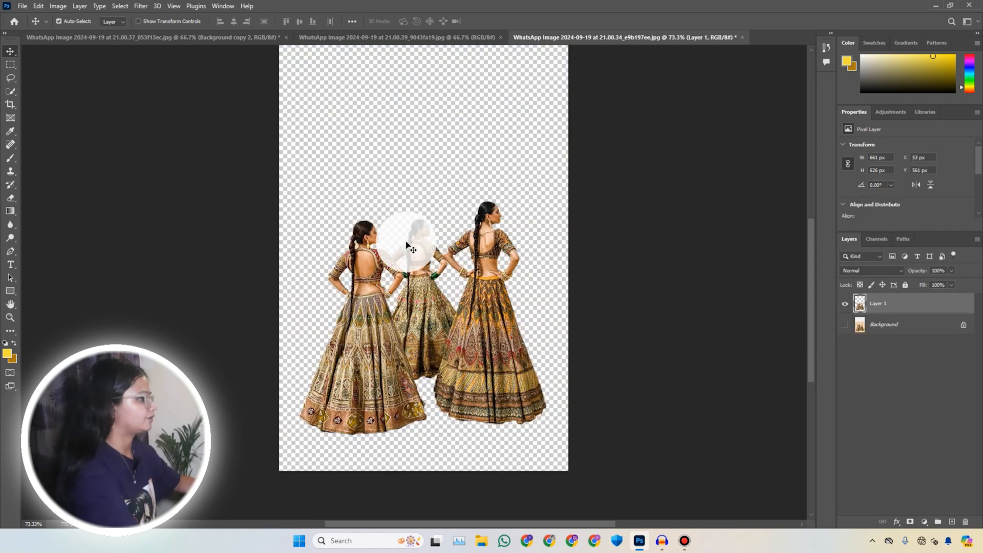
{"action": "scroll", "coordinate": [479, 274], "scroll_direction": "up", "scroll_amount": 3}
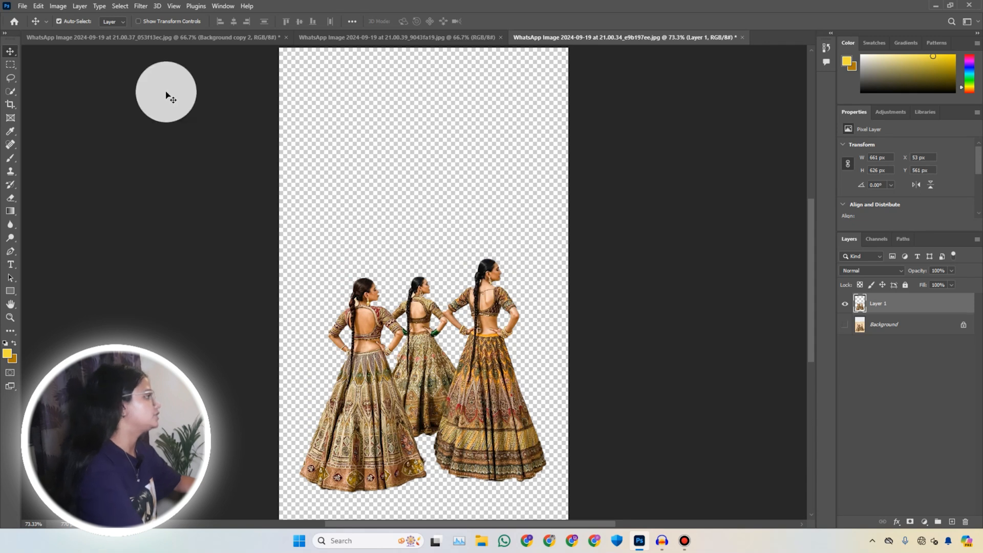
Close the pale blue dress photo and the three-women cut-out document without saving either one
{"action": "left_click", "coordinate": [127, 9]}
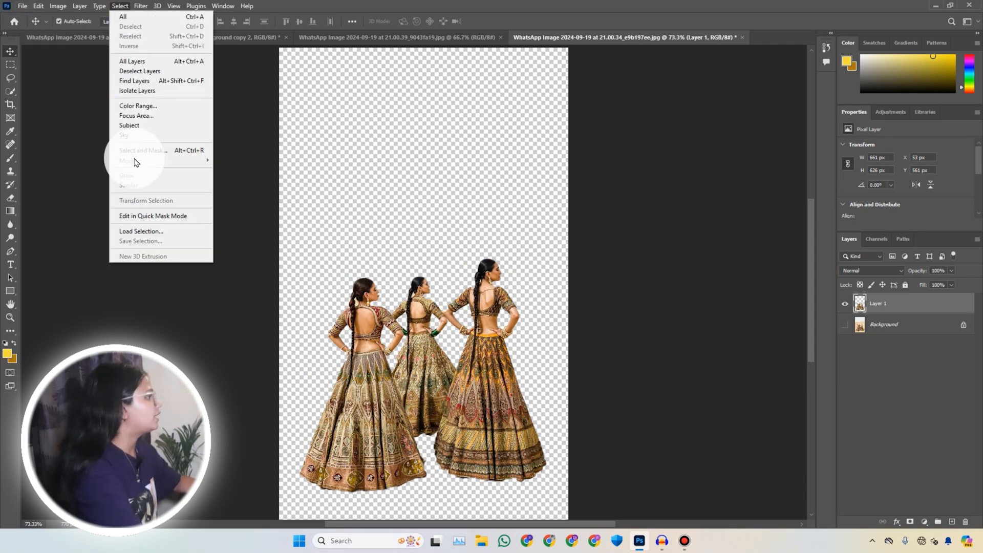
{"action": "left_click", "coordinate": [275, 135]}
{"action": "left_click_drag", "start_coordinate": [367, 40], "coordinate": [504, 59]}
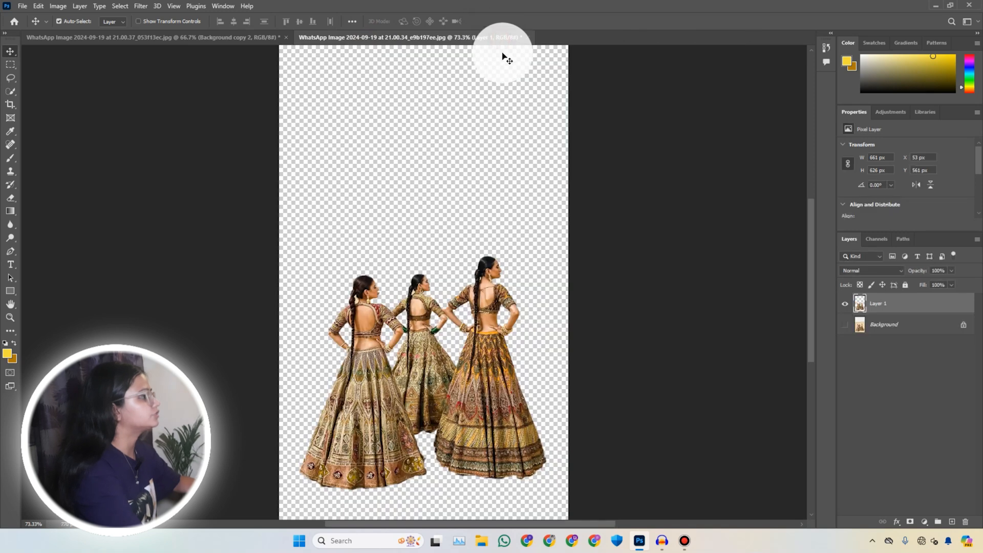
{"action": "left_click", "coordinate": [530, 37]}
{"action": "left_click", "coordinate": [487, 200]}
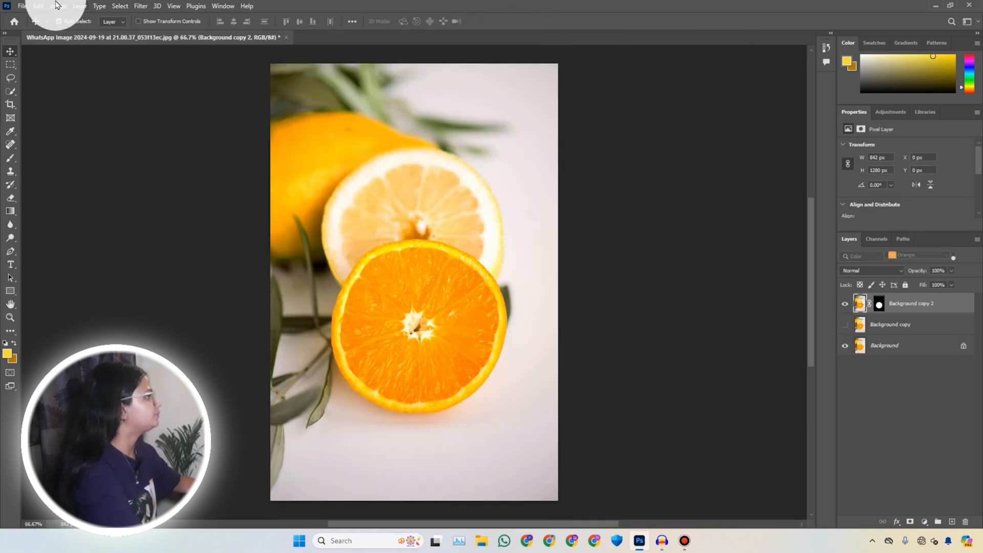
Open the sunset field photo WhatsApp Image 2024-09-19 at 21.00.37_e4ffba1d.jpg and close the orange-slice document without saving
{"action": "left_click", "coordinate": [20, 6]}
{"action": "left_click", "coordinate": [31, 26]}
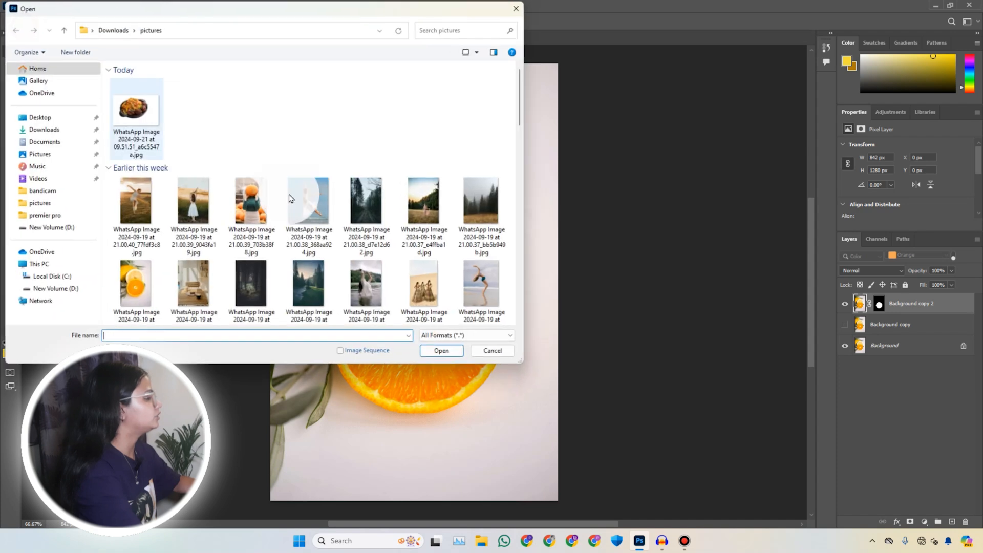
{"action": "scroll", "coordinate": [400, 283], "scroll_direction": "down", "scroll_amount": 3}
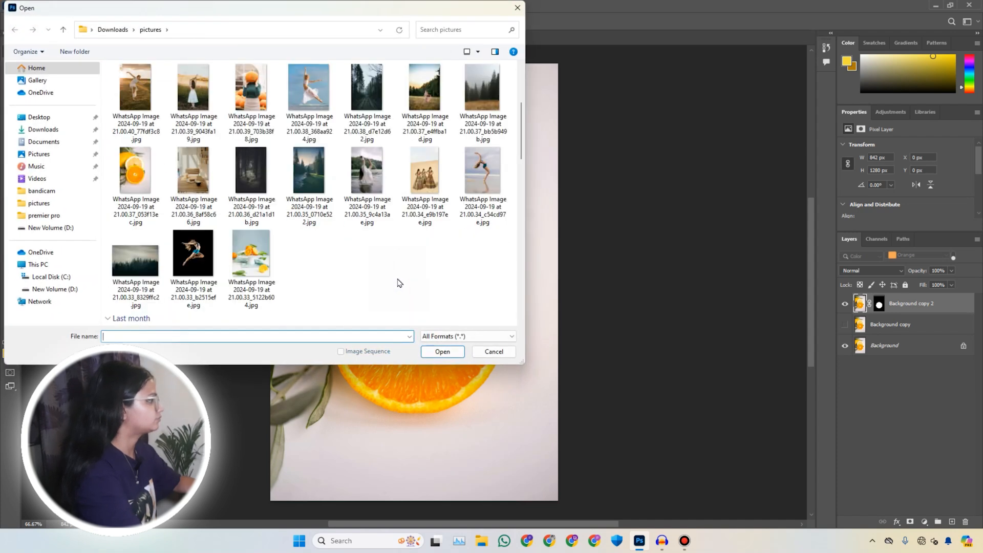
{"action": "scroll", "coordinate": [400, 282], "scroll_direction": "down", "scroll_amount": 5}
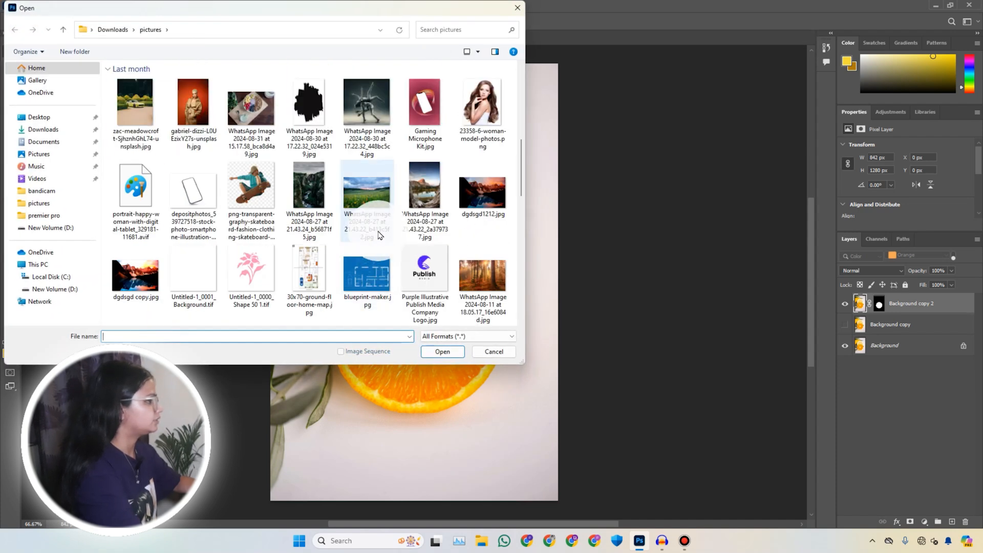
{"action": "scroll", "coordinate": [465, 229], "scroll_direction": "up", "scroll_amount": 5}
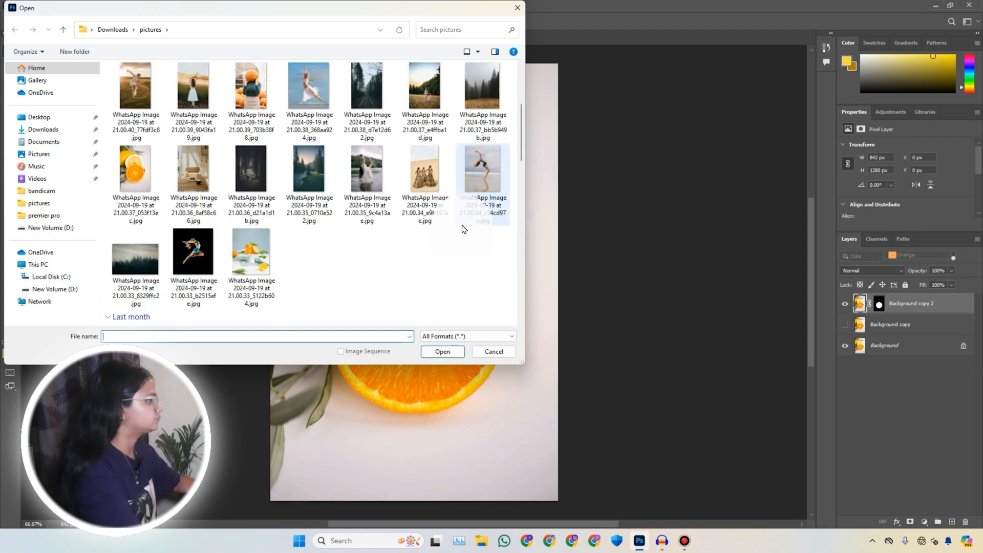
{"action": "double_click", "coordinate": [425, 98]}
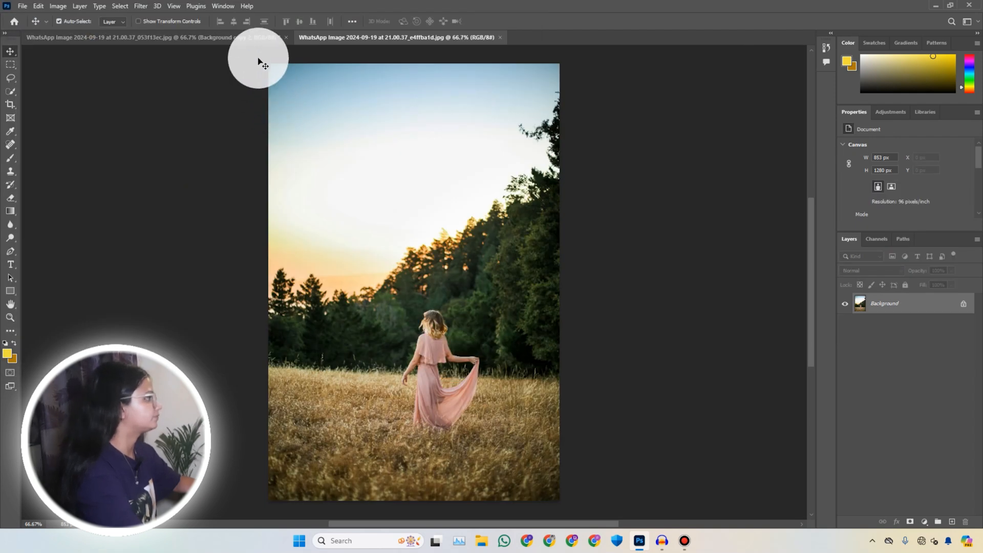
{"action": "left_click", "coordinate": [286, 38]}
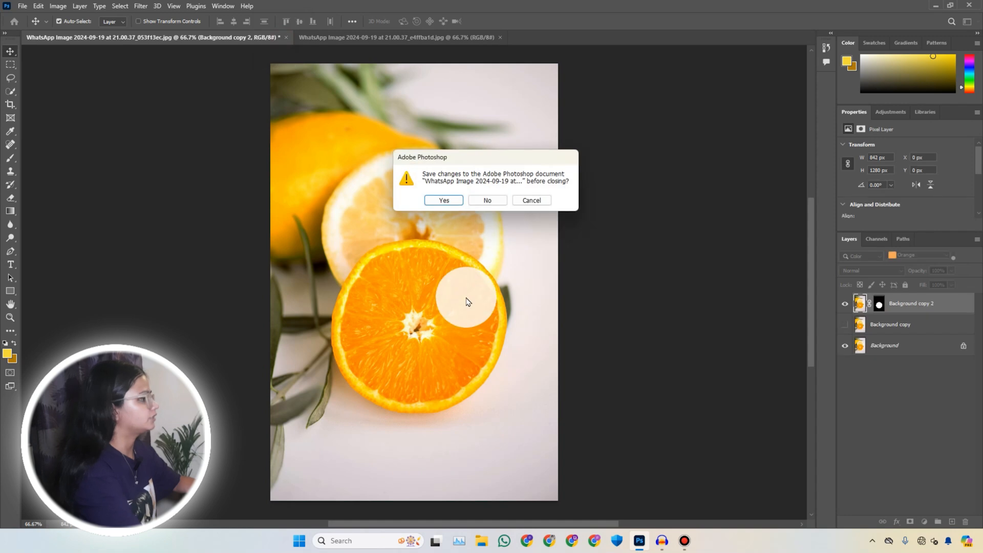
{"action": "left_click", "coordinate": [487, 200]}
Select the sky with the Sky command and inspect the selection edge along the treetops
{"action": "key", "text": "w"}
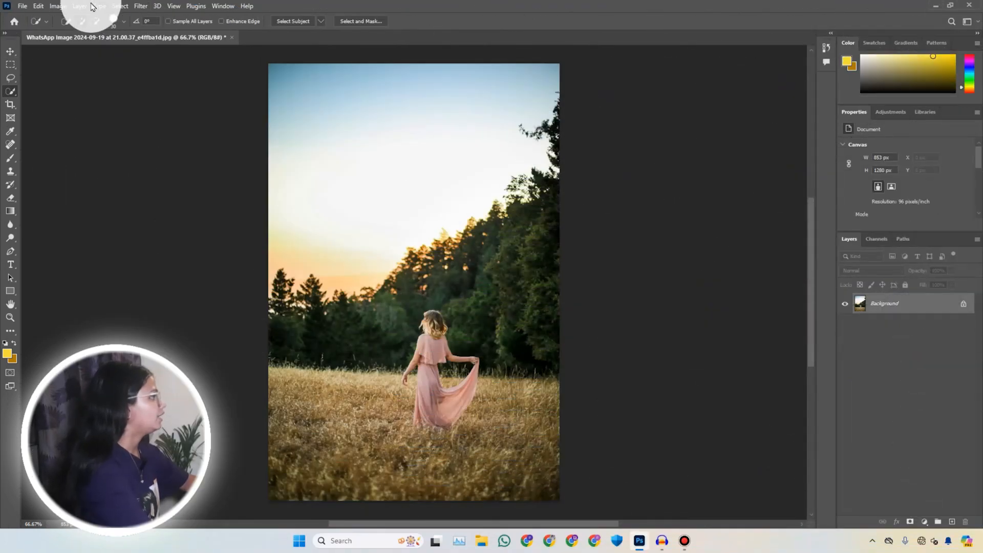
{"action": "left_click", "coordinate": [118, 6]}
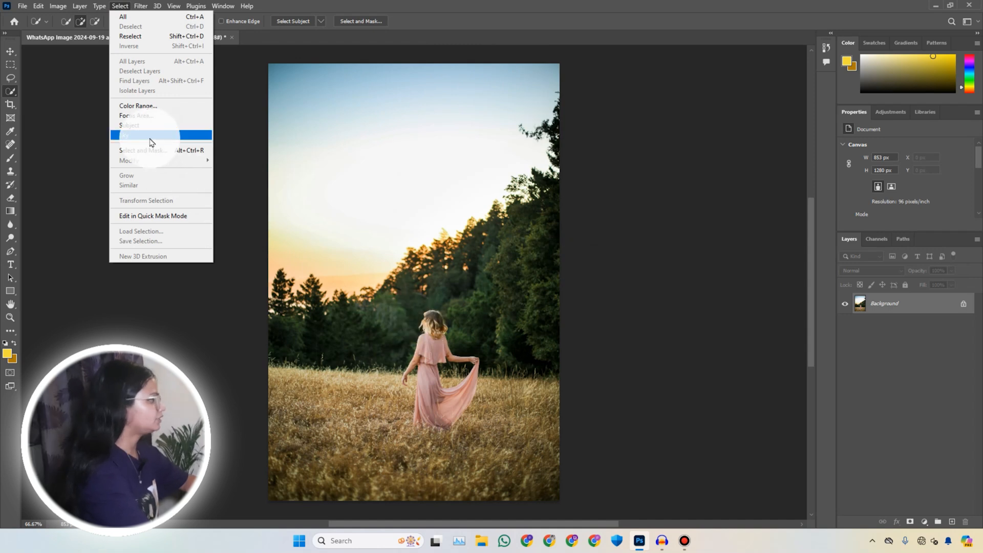
{"action": "left_click", "coordinate": [151, 142]}
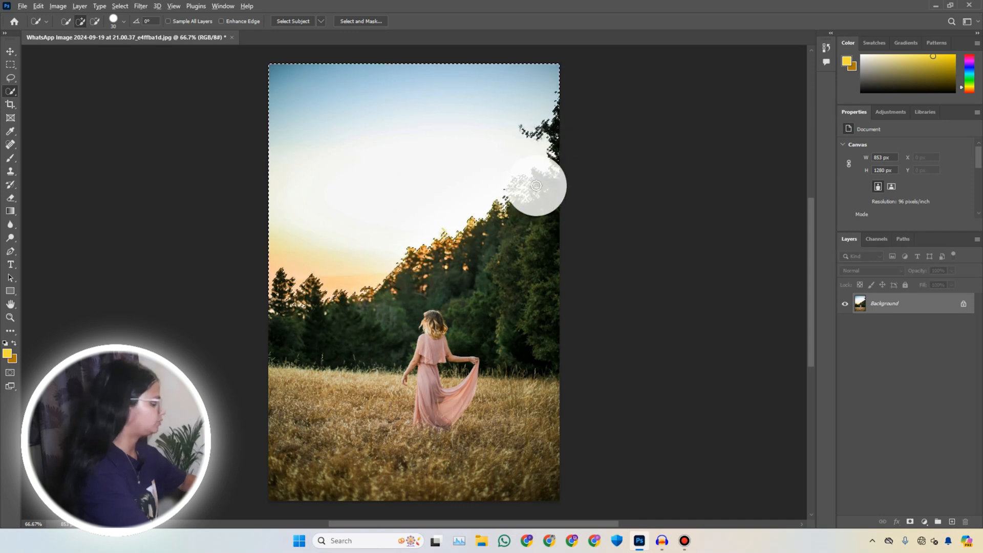
{"action": "scroll", "coordinate": [536, 186], "scroll_direction": "up", "scroll_amount": 5}
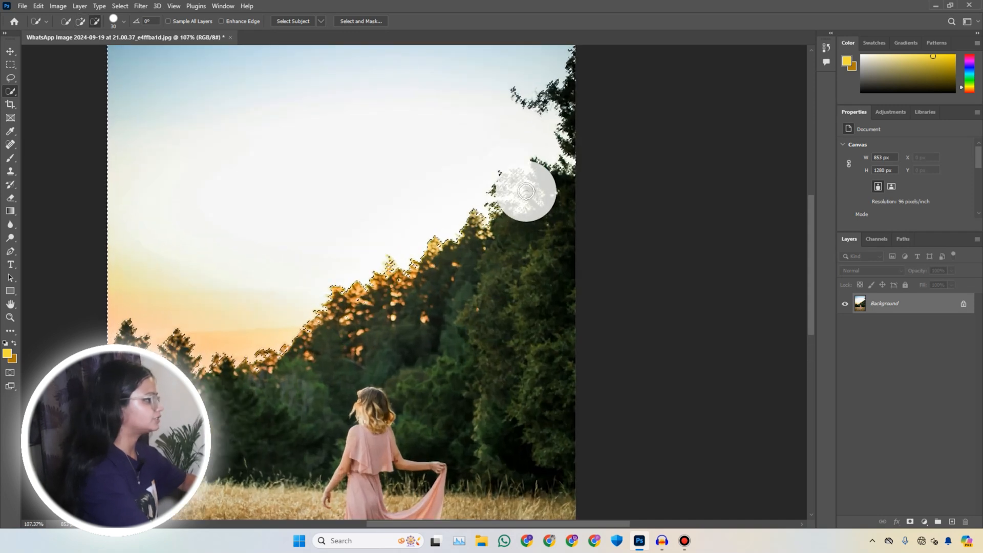
{"action": "scroll", "coordinate": [259, 355], "scroll_direction": "down", "scroll_amount": 5}
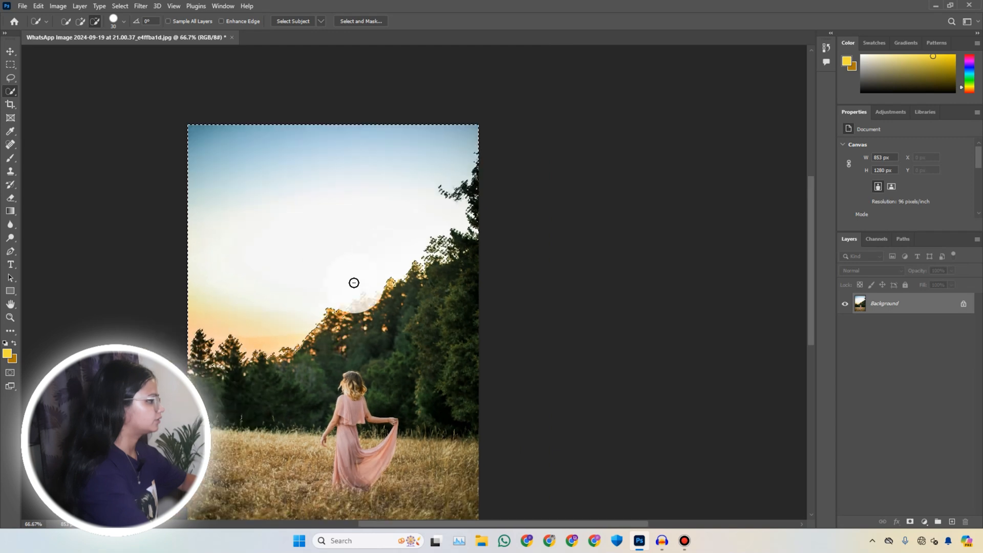
{"action": "scroll", "coordinate": [310, 312], "scroll_direction": "up", "scroll_amount": 1}
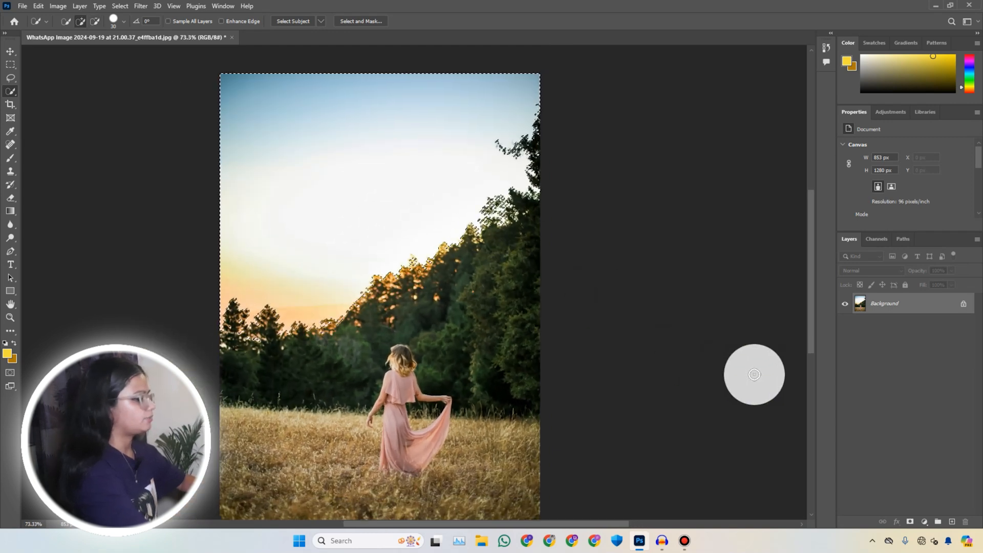
Duplicate the Background layer, hide the original, then delete the selected sky from the copy and deselect
{"action": "left_click_drag", "start_coordinate": [918, 303], "coordinate": [952, 521]}
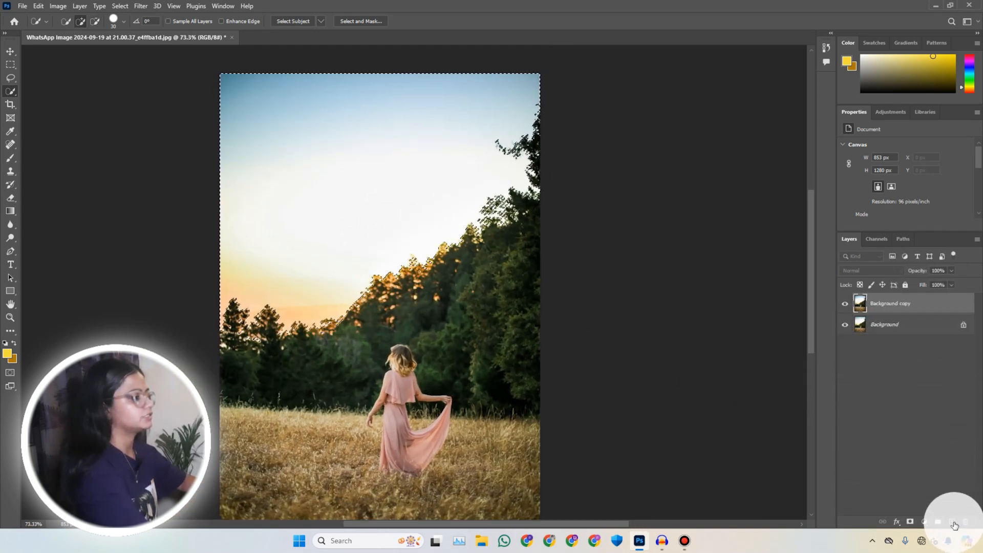
{"action": "left_click", "coordinate": [845, 326]}
{"action": "key", "text": "Delete"}
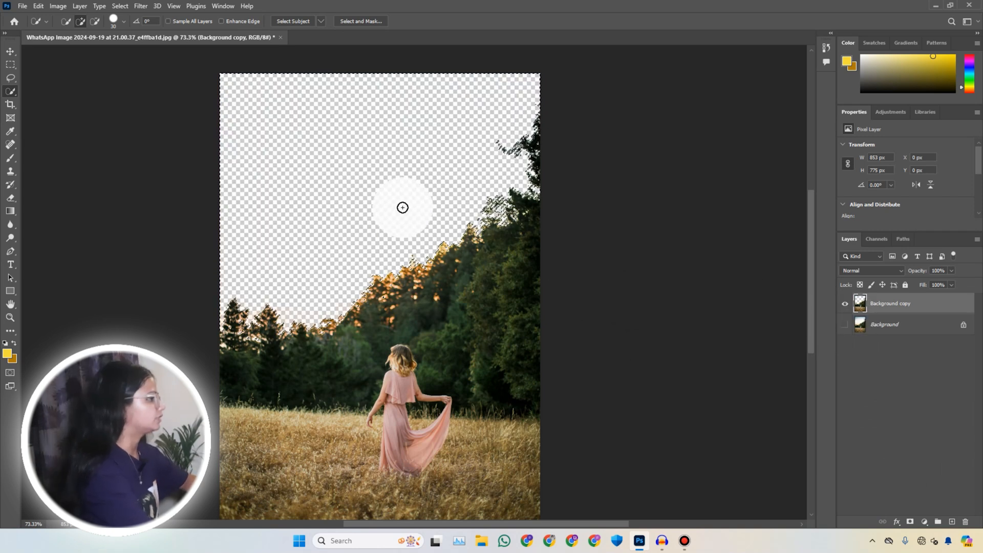
{"action": "key", "text": "ctrl+d"}
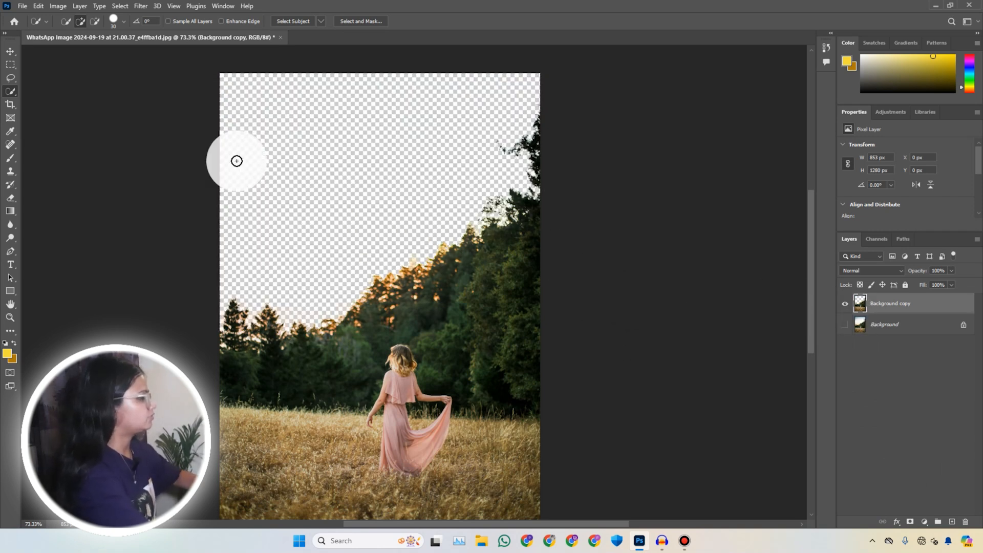
Apply Sky Replacement using the second Blue Skies preset with wispy clouds, output to New Layers
{"action": "left_click", "coordinate": [36, 7]}
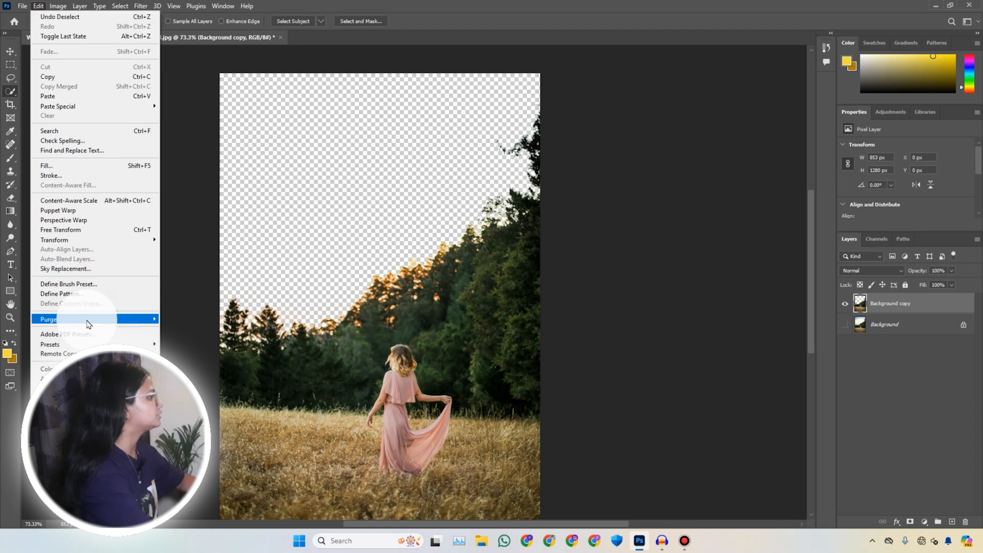
{"action": "left_click", "coordinate": [73, 268]}
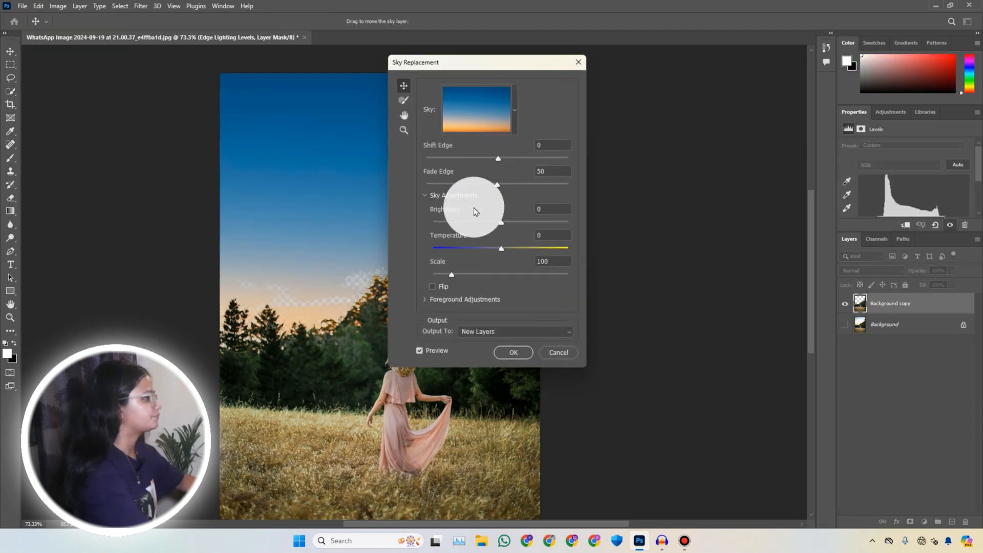
{"action": "left_click", "coordinate": [517, 108]}
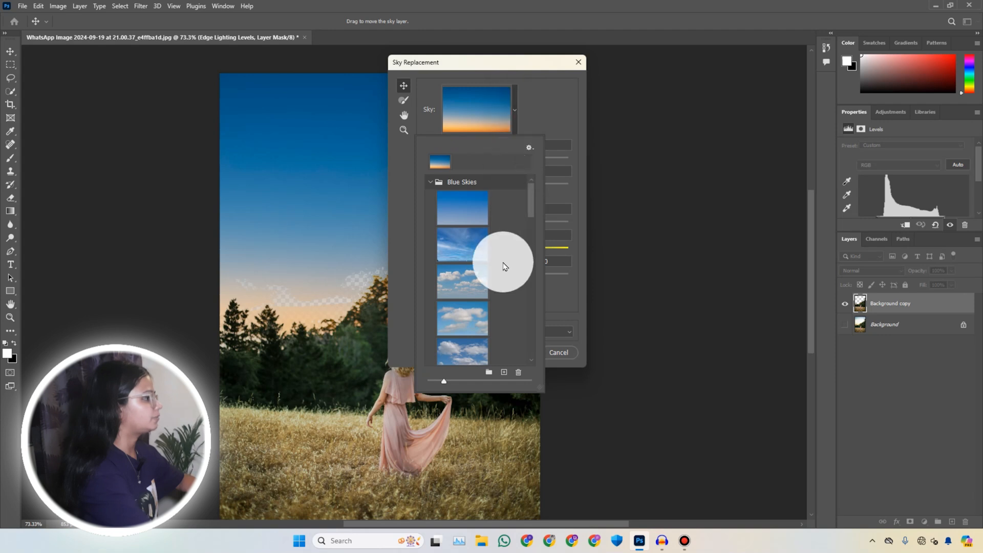
{"action": "left_click", "coordinate": [476, 250]}
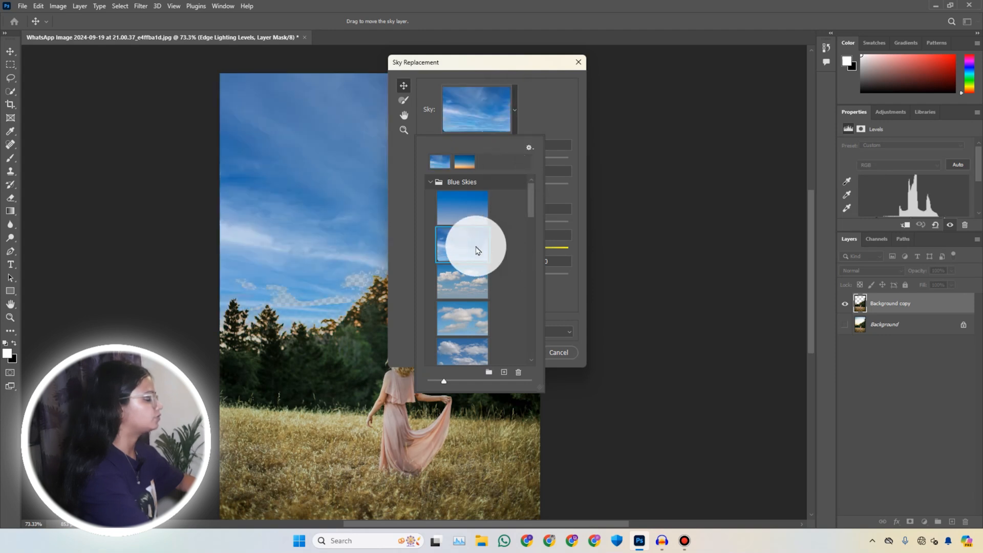
{"action": "scroll", "coordinate": [535, 204], "scroll_direction": "down", "scroll_amount": 3}
{"action": "scroll", "coordinate": [533, 212], "scroll_direction": "up", "scroll_amount": 3}
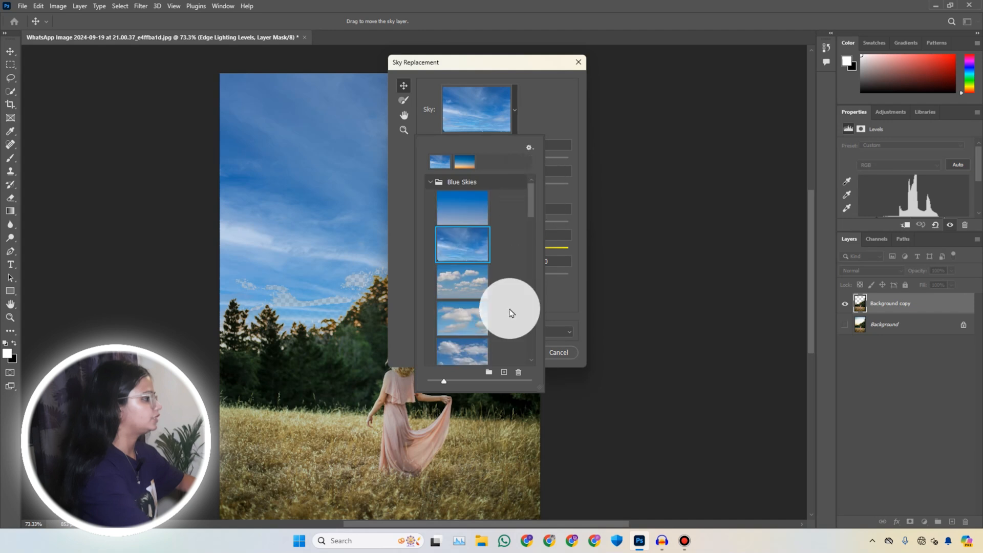
{"action": "left_click", "coordinate": [542, 119]}
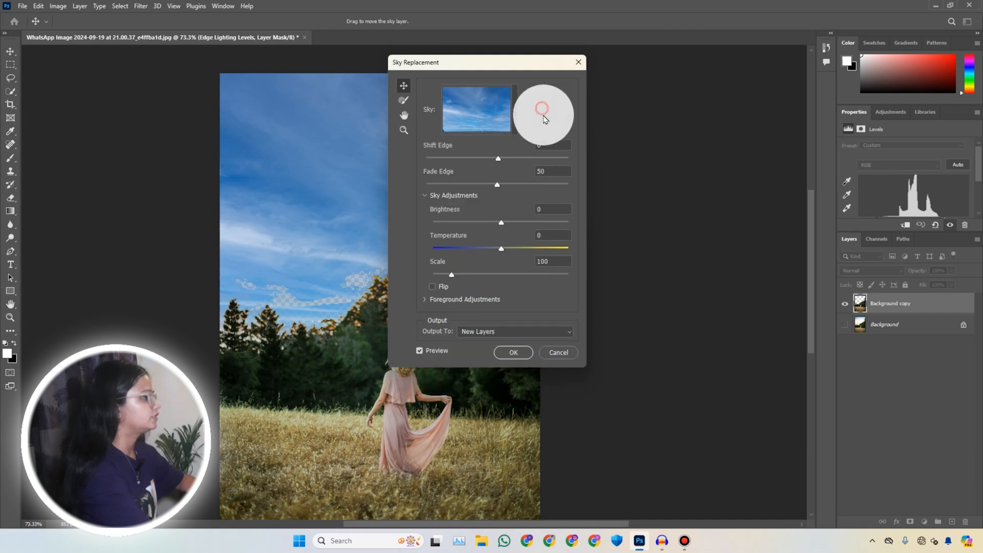
{"action": "left_click", "coordinate": [513, 352]}
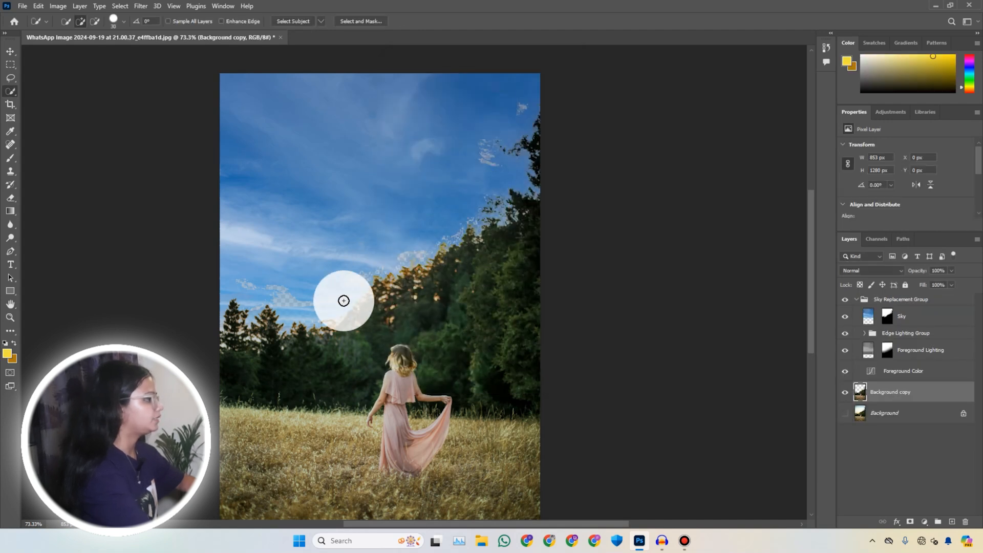
Move Background copy above Sky in the Sky Replacement Group and brush white on the Sky layer's mask to fill gaps along the treeline
{"action": "left_click_drag", "start_coordinate": [878, 392], "coordinate": [860, 307]}
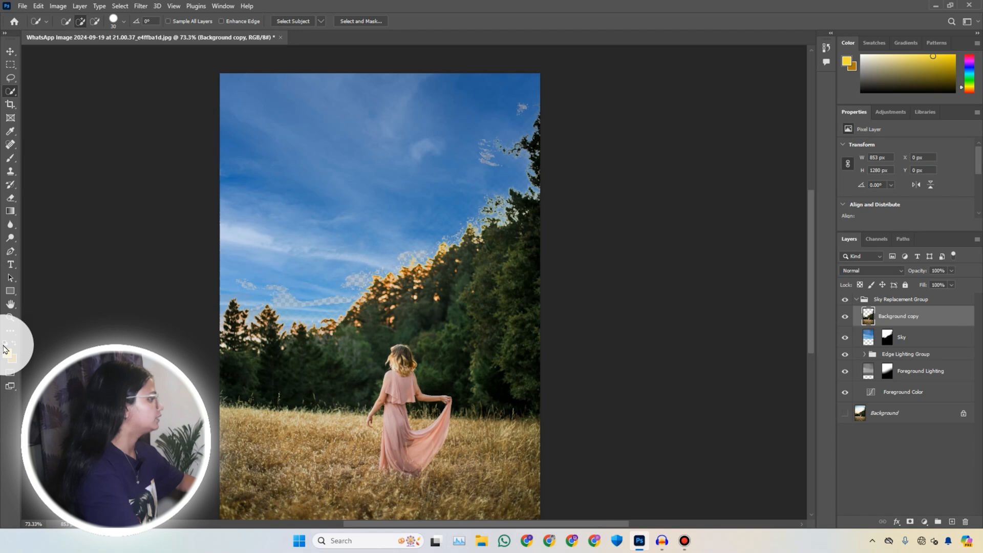
{"action": "left_click", "coordinate": [6, 347]}
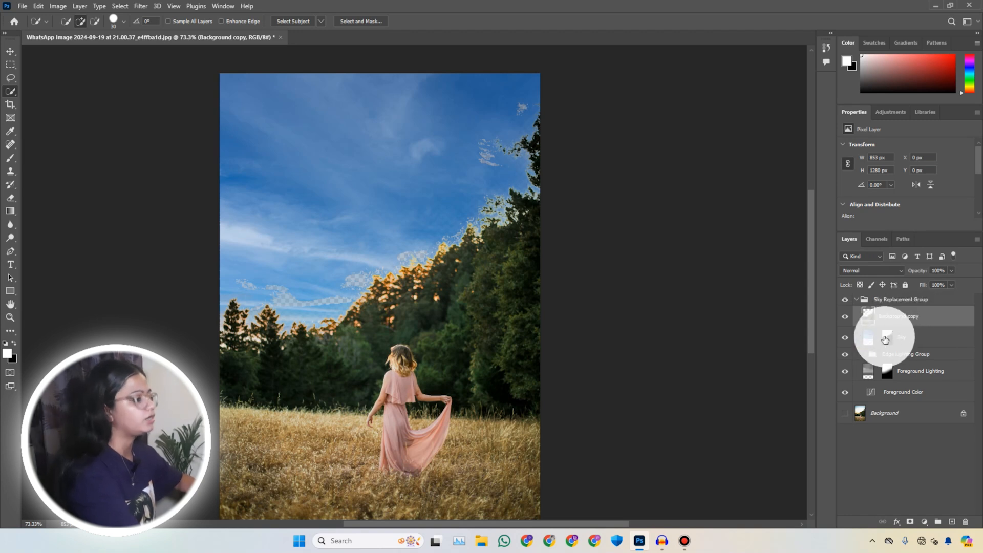
{"action": "left_click", "coordinate": [888, 341]}
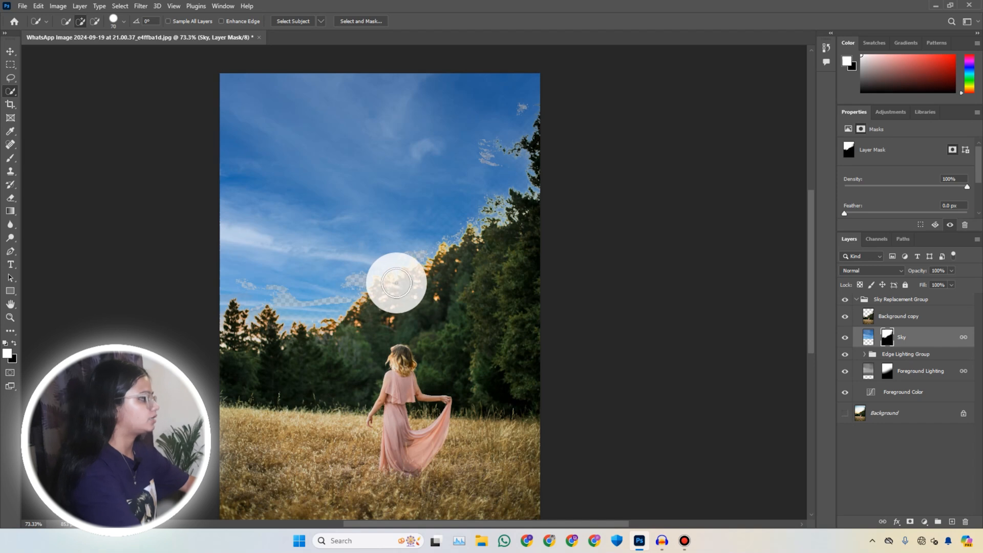
{"action": "left_click_drag", "start_coordinate": [388, 276], "coordinate": [325, 312]}
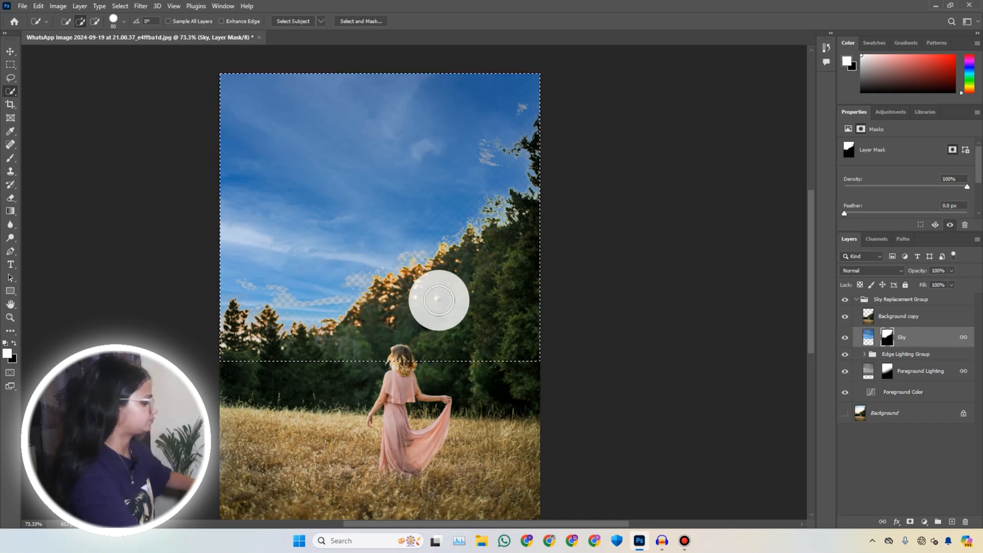
{"action": "left_click", "coordinate": [9, 160]}
{"action": "mouse_move", "coordinate": [347, 308]}
{"action": "left_mouse_down"}
{"action": "mouse_move", "coordinate": [375, 269]}
{"action": "mouse_move", "coordinate": [343, 296]}
{"action": "mouse_move", "coordinate": [409, 279]}
{"action": "mouse_move", "coordinate": [388, 298]}
{"action": "mouse_move", "coordinate": [269, 294]}
{"action": "mouse_move", "coordinate": [285, 313]}
{"action": "mouse_move", "coordinate": [265, 332]}
{"action": "mouse_move", "coordinate": [250, 282]}
{"action": "mouse_move", "coordinate": [252, 329]}
{"action": "mouse_move", "coordinate": [271, 360]}
{"action": "mouse_move", "coordinate": [393, 256]}
{"action": "mouse_move", "coordinate": [409, 298]}
{"action": "mouse_move", "coordinate": [510, 203]}
{"action": "mouse_move", "coordinate": [527, 170]}
{"action": "mouse_move", "coordinate": [518, 113]}
{"action": "mouse_move", "coordinate": [480, 160]}
{"action": "mouse_move", "coordinate": [502, 176]}
{"action": "mouse_move", "coordinate": [484, 173]}
{"action": "mouse_move", "coordinate": [522, 152]}
{"action": "mouse_move", "coordinate": [543, 177]}
{"action": "mouse_move", "coordinate": [481, 237]}
{"action": "mouse_move", "coordinate": [480, 257]}
{"action": "mouse_move", "coordinate": [406, 318]}
{"action": "mouse_move", "coordinate": [210, 340]}
{"action": "mouse_move", "coordinate": [272, 266]}
{"action": "mouse_move", "coordinate": [365, 209]}
{"action": "mouse_move", "coordinate": [452, 113]}
{"action": "mouse_move", "coordinate": [410, 166]}
{"action": "mouse_move", "coordinate": [481, 134]}
{"action": "mouse_move", "coordinate": [319, 137]}
{"action": "mouse_move", "coordinate": [205, 241]}
{"action": "mouse_move", "coordinate": [473, 212]}
{"action": "mouse_move", "coordinate": [427, 292]}
{"action": "mouse_move", "coordinate": [376, 329]}
{"action": "mouse_move", "coordinate": [423, 285]}
{"action": "mouse_move", "coordinate": [347, 319]}
{"action": "mouse_move", "coordinate": [494, 317]}
{"action": "mouse_move", "coordinate": [429, 335]}
{"action": "mouse_move", "coordinate": [406, 302]}
{"action": "mouse_move", "coordinate": [413, 285]}
{"action": "mouse_move", "coordinate": [351, 335]}
{"action": "mouse_move", "coordinate": [251, 333]}
{"action": "mouse_move", "coordinate": [242, 304]}
{"action": "left_mouse_up"}
{"action": "mouse_move", "coordinate": [245, 342]}
{"action": "left_mouse_down"}
{"action": "mouse_move", "coordinate": [402, 282]}
{"action": "mouse_move", "coordinate": [471, 271]}
{"action": "mouse_move", "coordinate": [537, 168]}
{"action": "mouse_move", "coordinate": [541, 142]}
{"action": "mouse_move", "coordinate": [530, 145]}
{"action": "mouse_move", "coordinate": [527, 163]}
{"action": "mouse_move", "coordinate": [559, 194]}
{"action": "left_mouse_up"}
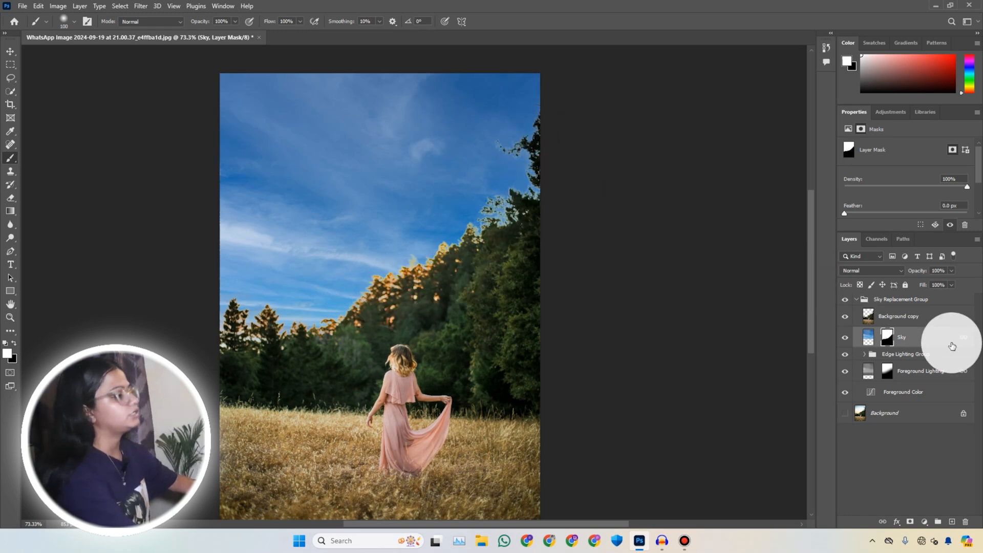
View the Background copy layer in the Select and Mask workspace and leave it without applying anything
{"action": "left_click", "coordinate": [881, 317]}
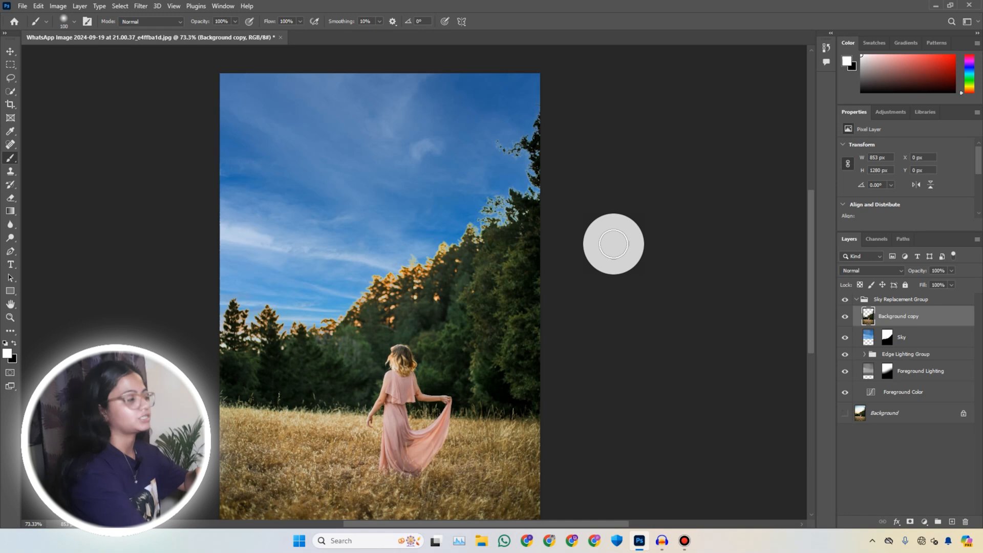
{"action": "left_click", "coordinate": [128, 5]}
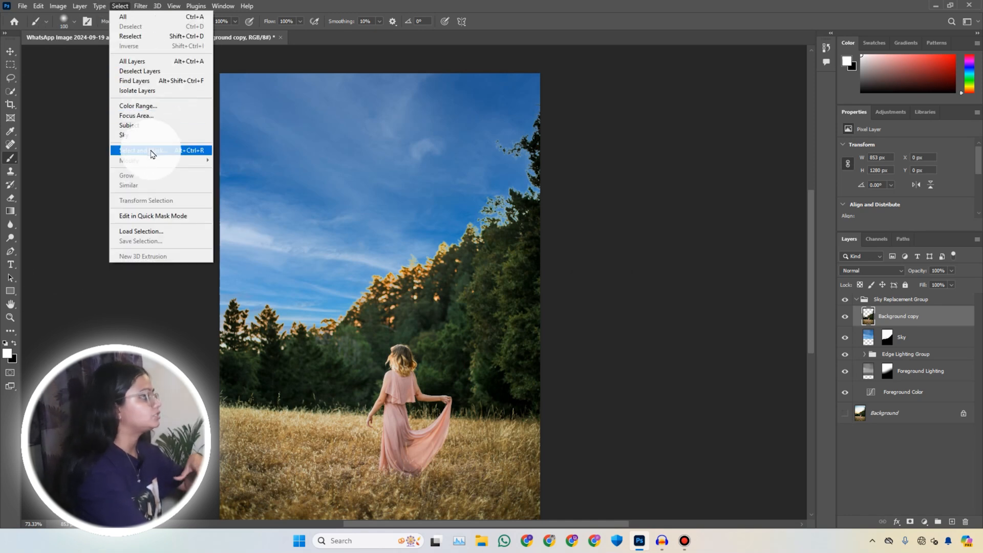
{"action": "left_click", "coordinate": [151, 154]}
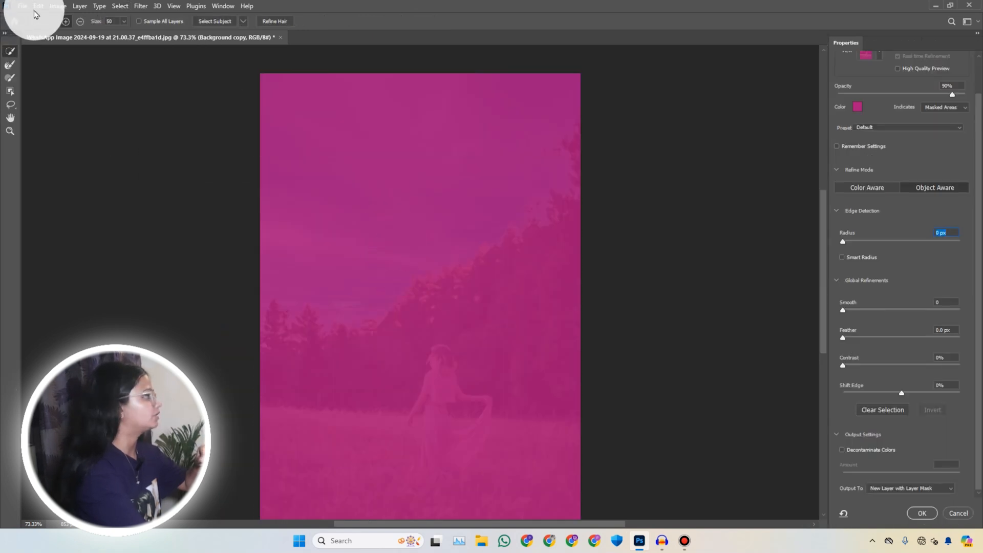
{"action": "left_click", "coordinate": [956, 514]}
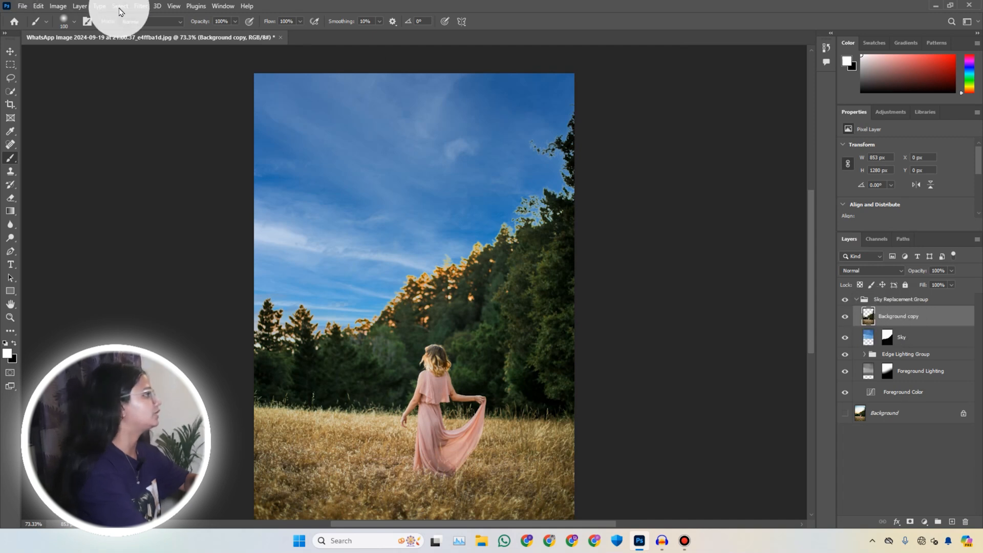
Enter Select and Mask for the Background copy layer and add the field and forest to the selection with the Quick Selection tool
{"action": "left_click", "coordinate": [116, 11]}
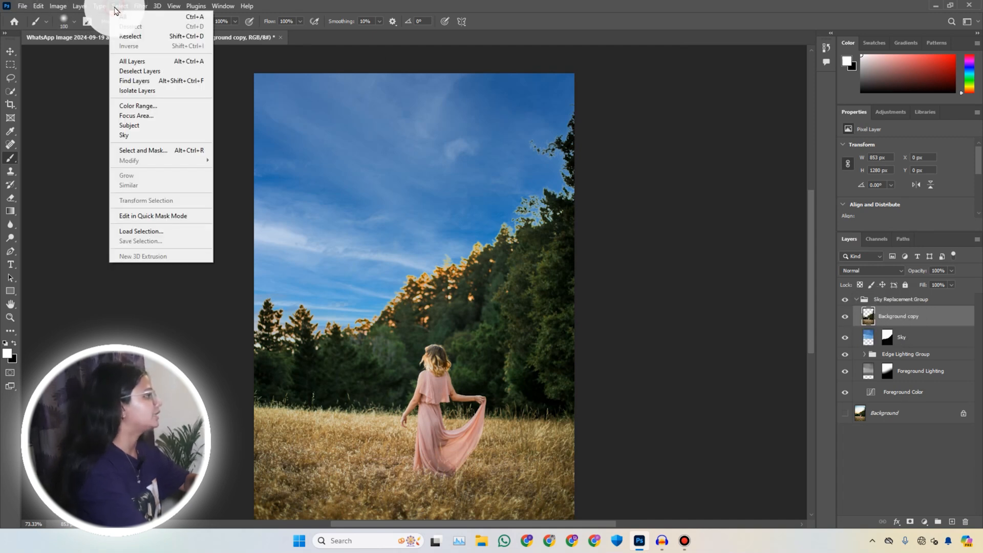
{"action": "left_click", "coordinate": [142, 152]}
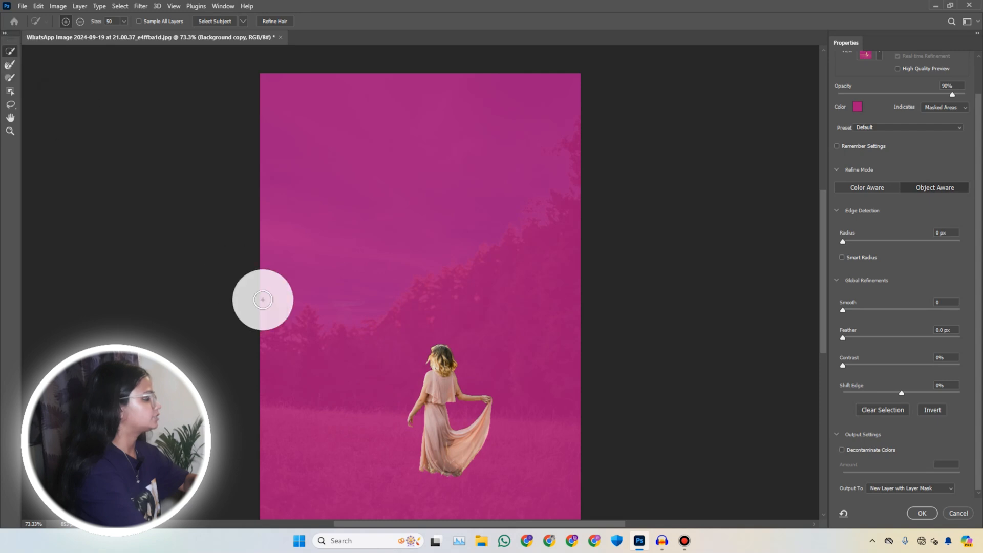
{"action": "mouse_move", "coordinate": [336, 373]}
{"action": "left_mouse_down"}
{"action": "mouse_move", "coordinate": [408, 356]}
{"action": "mouse_move", "coordinate": [523, 281]}
{"action": "mouse_move", "coordinate": [533, 383]}
{"action": "mouse_move", "coordinate": [391, 461]}
{"action": "mouse_move", "coordinate": [472, 428]}
{"action": "mouse_move", "coordinate": [336, 472]}
{"action": "mouse_move", "coordinate": [279, 379]}
{"action": "left_mouse_up"}
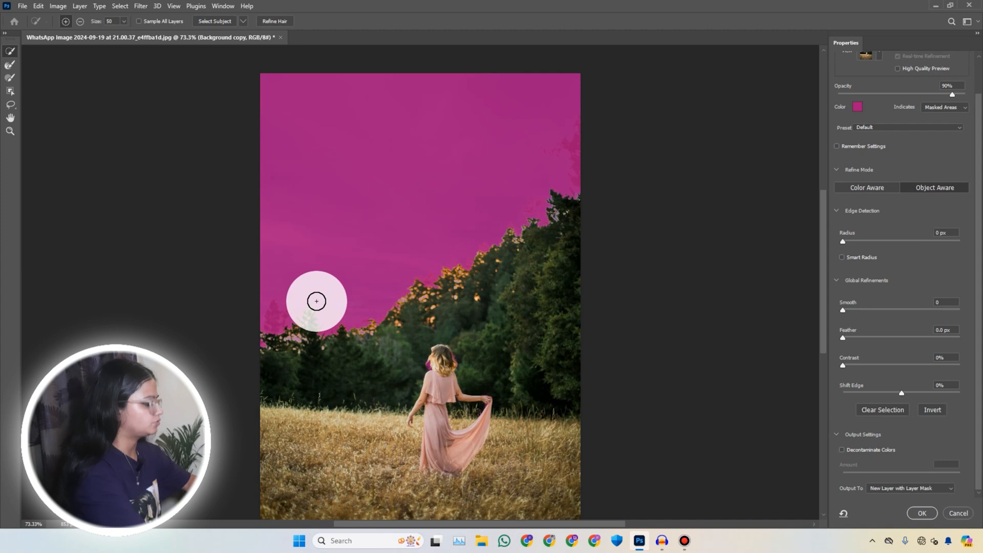
Reduce the Quick Selection brush to size 10 and add the remaining treetops along the sky edge to the selection
{"action": "key", "text": "bracketleft"}
{"action": "key", "text": "bracketleft"}
{"action": "key", "text": "bracketleft"}
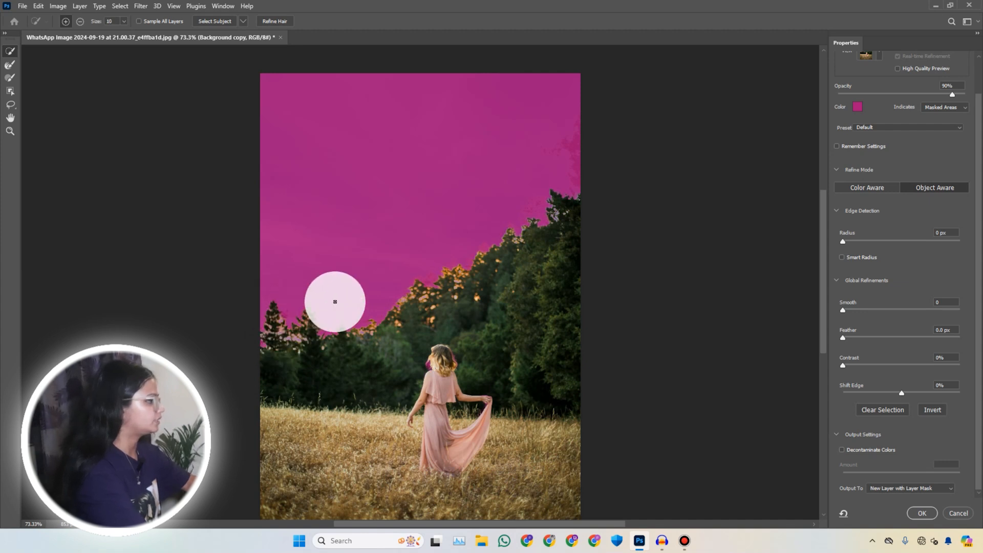
{"action": "left_click_drag", "start_coordinate": [432, 285], "coordinate": [413, 297]}
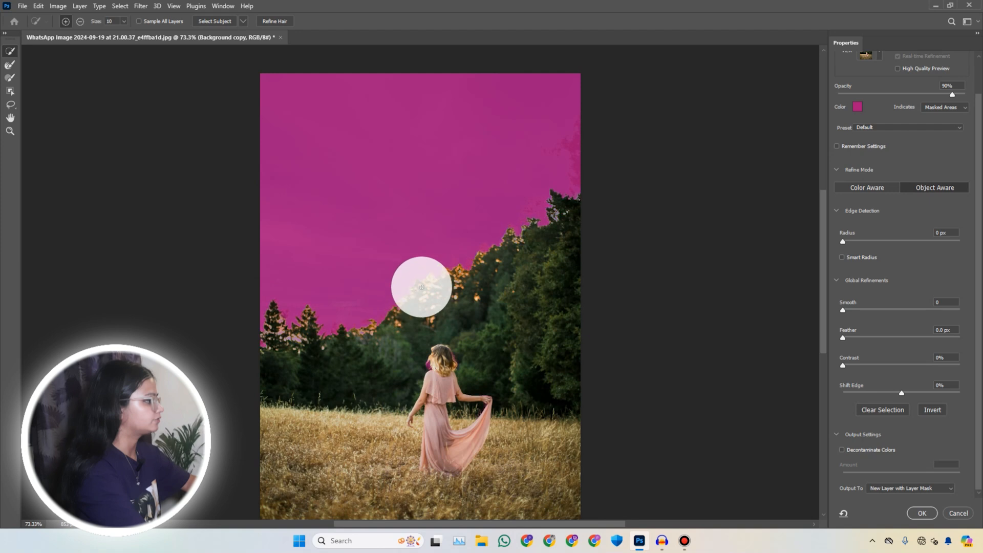
{"action": "mouse_move", "coordinate": [544, 202]}
{"action": "left_mouse_down"}
{"action": "mouse_move", "coordinate": [575, 180]}
{"action": "mouse_move", "coordinate": [549, 149]}
{"action": "left_mouse_up"}
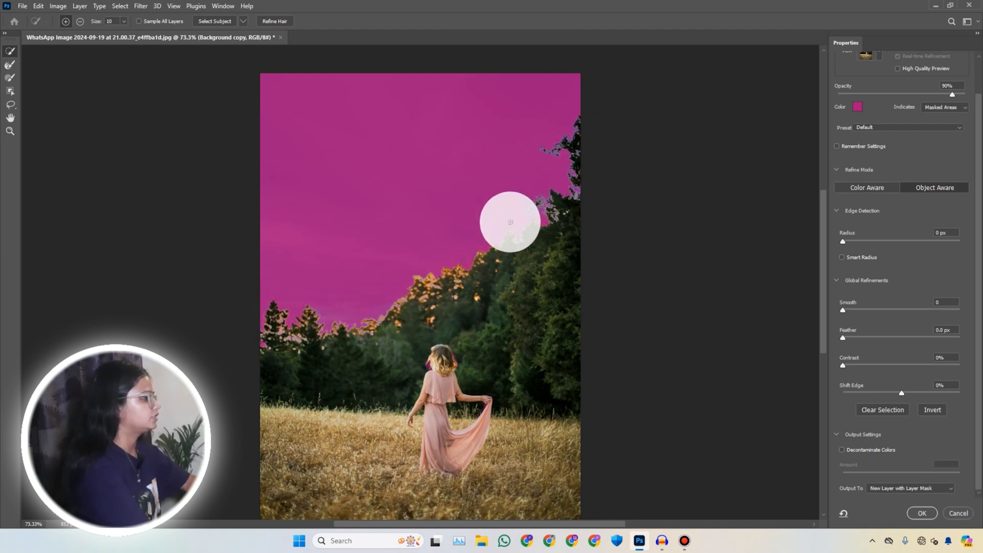
{"action": "mouse_move", "coordinate": [488, 256]}
{"action": "left_mouse_down"}
{"action": "mouse_move", "coordinate": [485, 246]}
{"action": "mouse_move", "coordinate": [458, 292]}
{"action": "mouse_move", "coordinate": [455, 255]}
{"action": "mouse_move", "coordinate": [455, 276]}
{"action": "left_mouse_up"}
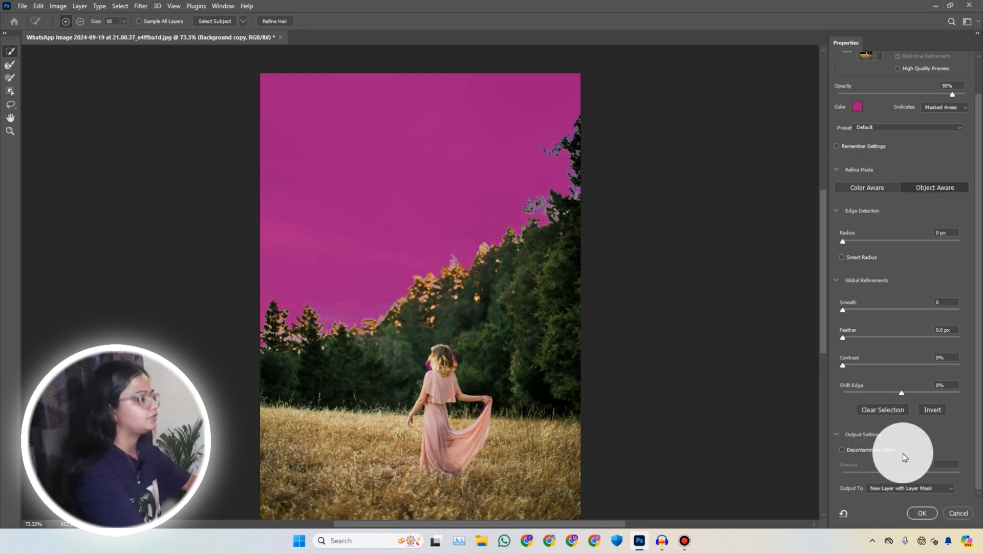
Enable Decontaminate Colors at 100%, then refine the treeline with the Refine Edge Brush and Refine Hair
{"action": "left_click", "coordinate": [842, 451]}
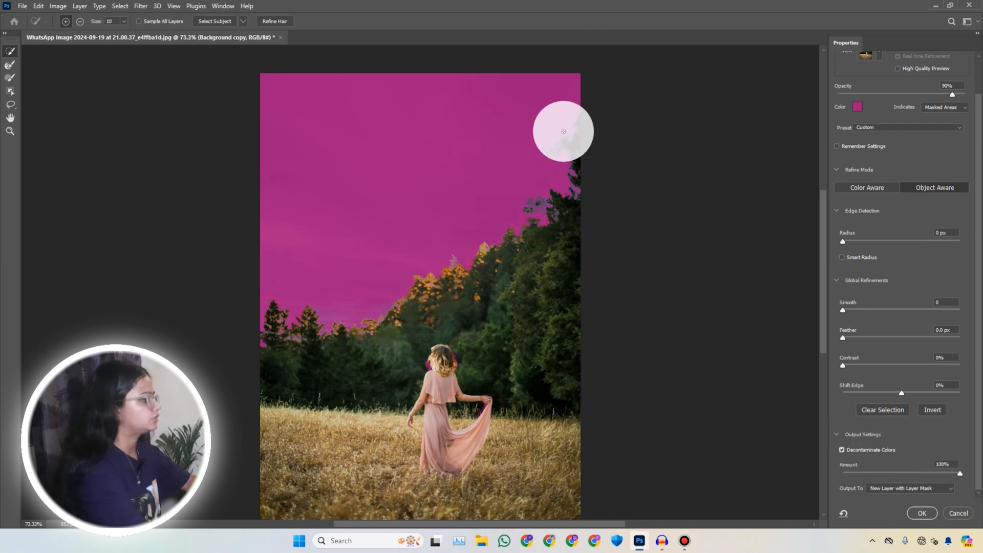
{"action": "left_click", "coordinate": [10, 65]}
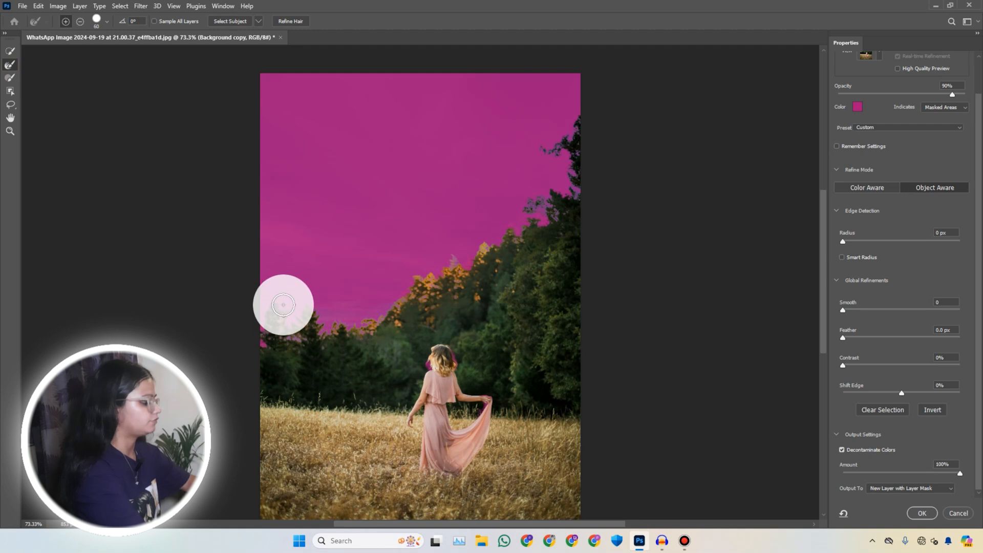
{"action": "mouse_move", "coordinate": [278, 307]}
{"action": "left_mouse_down"}
{"action": "mouse_move", "coordinate": [264, 350]}
{"action": "mouse_move", "coordinate": [289, 314]}
{"action": "mouse_move", "coordinate": [308, 344]}
{"action": "left_mouse_up"}
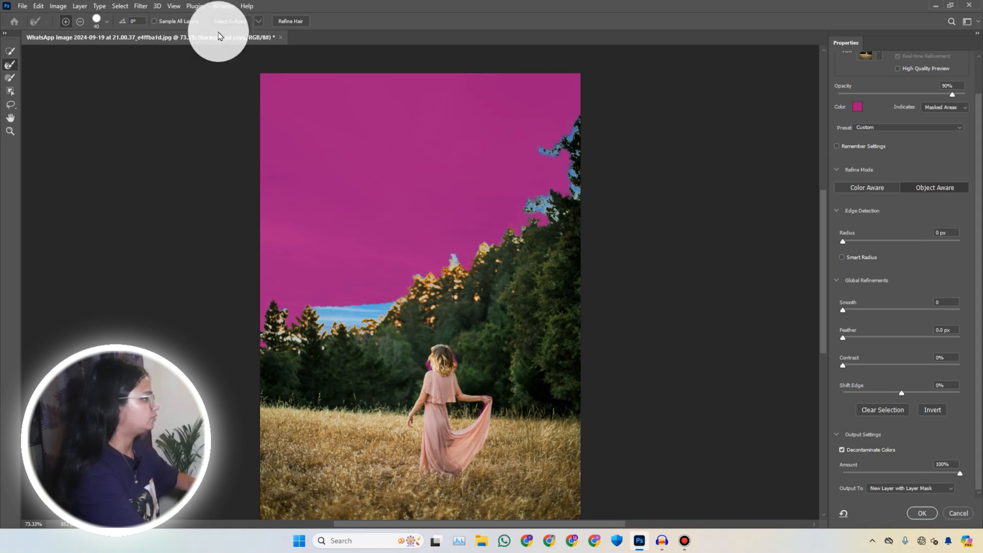
{"action": "left_click", "coordinate": [290, 22]}
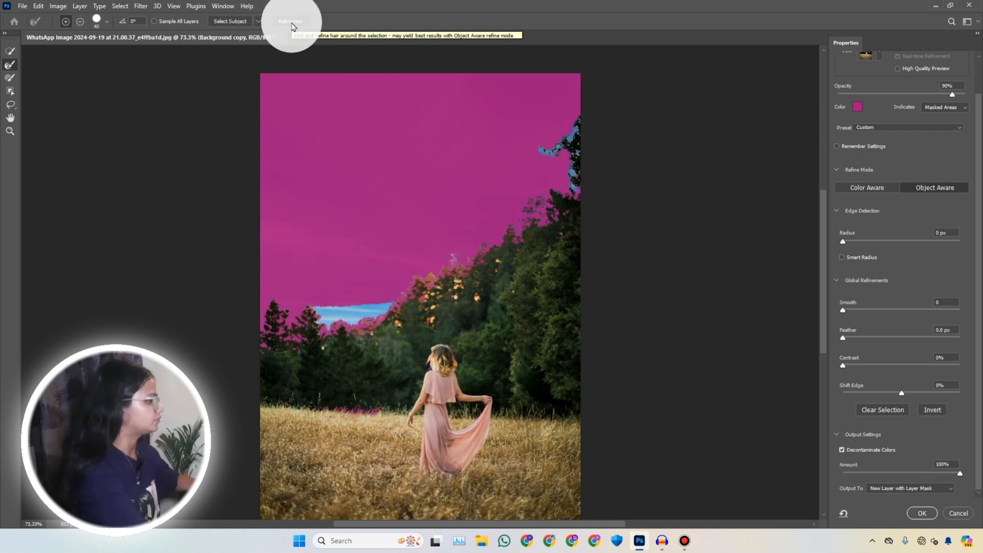
{"action": "mouse_move", "coordinate": [336, 333]}
{"action": "left_mouse_down"}
{"action": "mouse_move", "coordinate": [306, 310]}
{"action": "mouse_move", "coordinate": [303, 342]}
{"action": "mouse_move", "coordinate": [322, 351]}
{"action": "mouse_move", "coordinate": [347, 330]}
{"action": "mouse_move", "coordinate": [385, 338]}
{"action": "mouse_move", "coordinate": [410, 316]}
{"action": "mouse_move", "coordinate": [396, 321]}
{"action": "mouse_move", "coordinate": [401, 337]}
{"action": "mouse_move", "coordinate": [446, 287]}
{"action": "mouse_move", "coordinate": [424, 319]}
{"action": "mouse_move", "coordinate": [449, 309]}
{"action": "mouse_move", "coordinate": [442, 322]}
{"action": "mouse_move", "coordinate": [433, 323]}
{"action": "mouse_move", "coordinate": [482, 289]}
{"action": "mouse_move", "coordinate": [476, 297]}
{"action": "mouse_move", "coordinate": [458, 280]}
{"action": "mouse_move", "coordinate": [446, 314]}
{"action": "mouse_move", "coordinate": [464, 290]}
{"action": "mouse_move", "coordinate": [460, 275]}
{"action": "mouse_move", "coordinate": [505, 254]}
{"action": "mouse_move", "coordinate": [494, 269]}
{"action": "mouse_move", "coordinate": [485, 251]}
{"action": "mouse_move", "coordinate": [460, 294]}
{"action": "mouse_move", "coordinate": [453, 259]}
{"action": "mouse_move", "coordinate": [319, 357]}
{"action": "mouse_move", "coordinate": [397, 332]}
{"action": "mouse_move", "coordinate": [571, 201]}
{"action": "mouse_move", "coordinate": [580, 124]}
{"action": "mouse_move", "coordinate": [564, 189]}
{"action": "mouse_move", "coordinate": [559, 178]}
{"action": "mouse_move", "coordinate": [569, 185]}
{"action": "mouse_move", "coordinate": [450, 265]}
{"action": "mouse_move", "coordinate": [325, 319]}
{"action": "mouse_move", "coordinate": [353, 321]}
{"action": "mouse_move", "coordinate": [416, 289]}
{"action": "mouse_move", "coordinate": [296, 311]}
{"action": "mouse_move", "coordinate": [401, 314]}
{"action": "mouse_move", "coordinate": [466, 282]}
{"action": "mouse_move", "coordinate": [491, 339]}
{"action": "mouse_move", "coordinate": [417, 314]}
{"action": "mouse_move", "coordinate": [502, 294]}
{"action": "mouse_move", "coordinate": [497, 334]}
{"action": "mouse_move", "coordinate": [370, 366]}
{"action": "mouse_move", "coordinate": [299, 363]}
{"action": "mouse_move", "coordinate": [314, 348]}
{"action": "mouse_move", "coordinate": [288, 365]}
{"action": "left_mouse_up"}
{"action": "scroll", "coordinate": [625, 343], "scroll_direction": "down", "scroll_amount": 1}
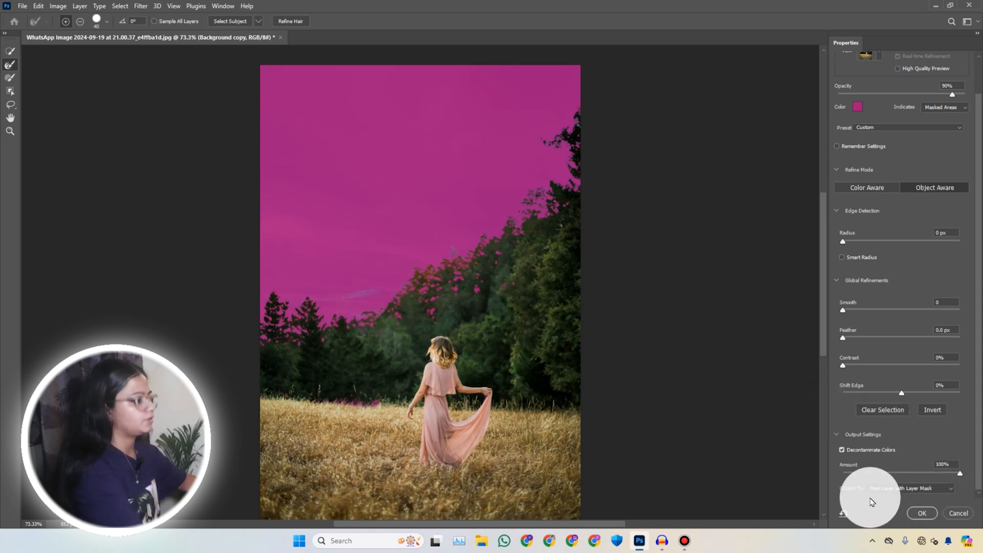
Output the refined selection as a new layer with a layer mask, then undo and redo it to compare the treeline
{"action": "left_click", "coordinate": [924, 514]}
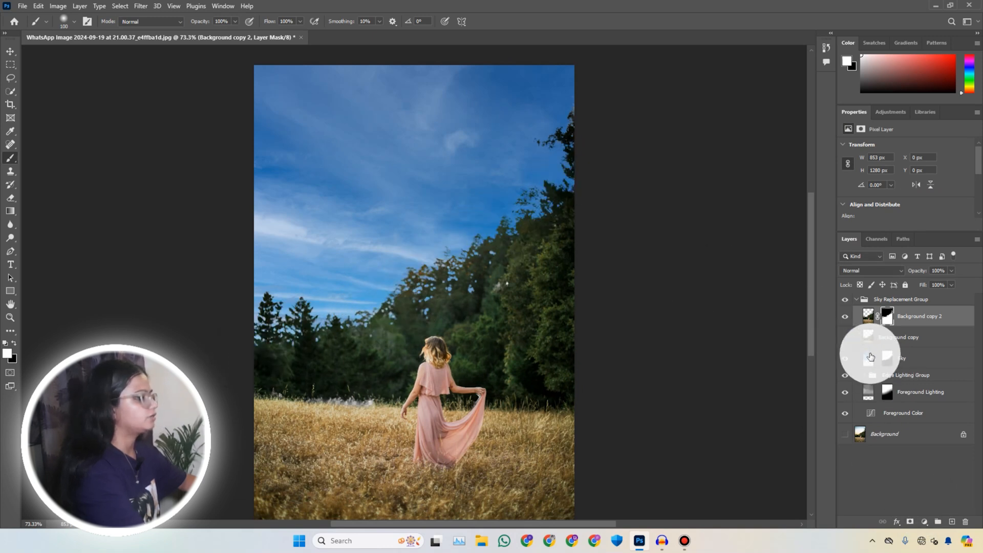
{"action": "key", "text": "ctrl+z"}
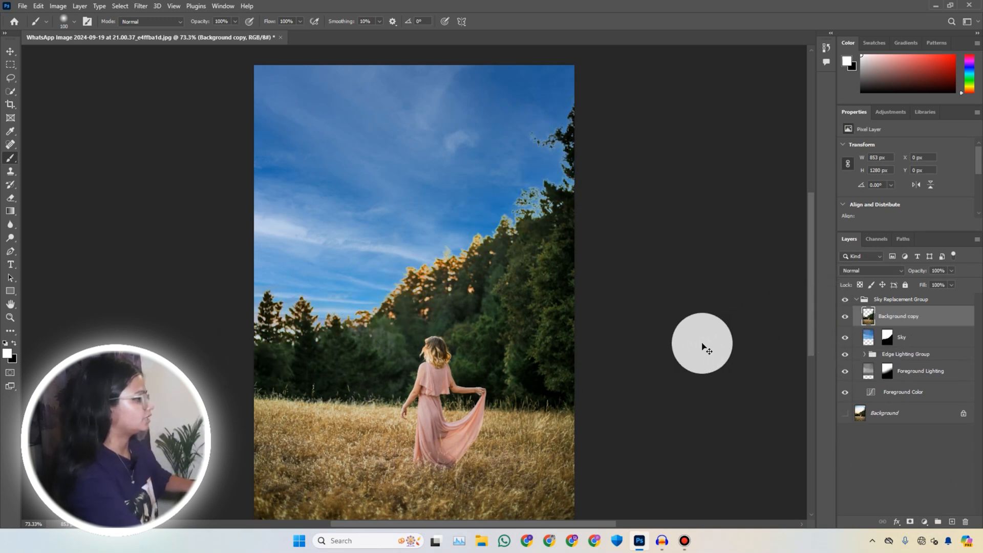
{"action": "key", "text": "ctrl+shift+z"}
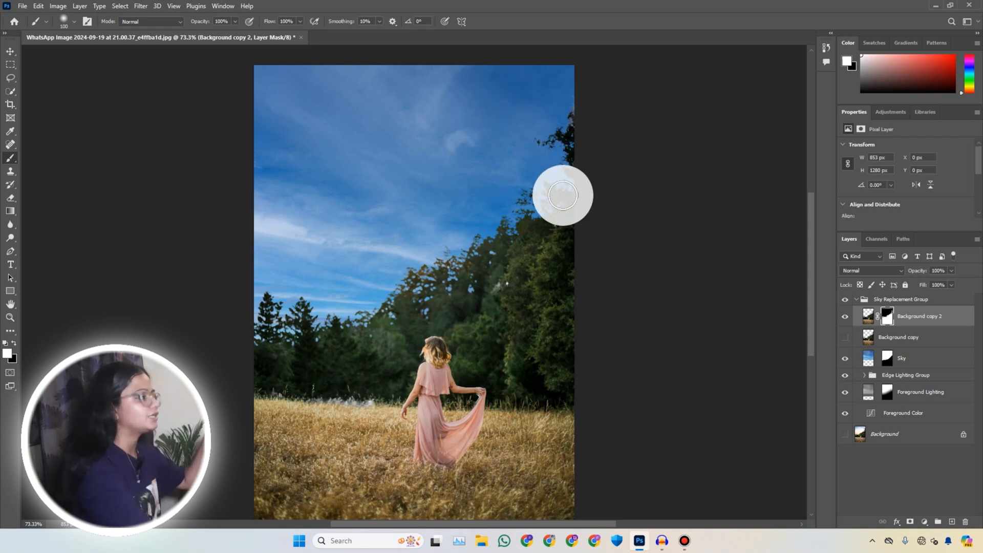
Select the woman in the trench coat in the red-background portrait using the Subject command
{"action": "left_click", "coordinate": [120, 6]}
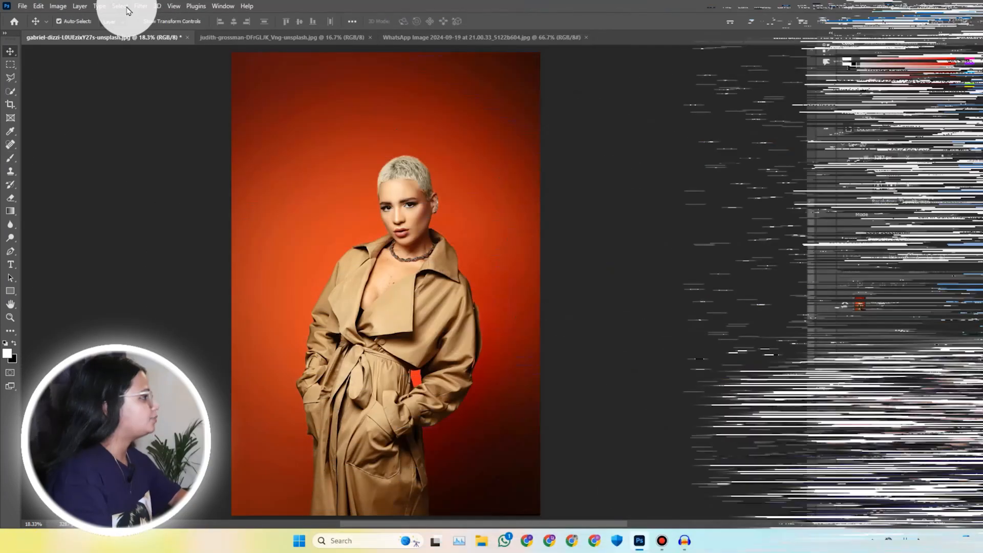
{"action": "left_click", "coordinate": [123, 6]}
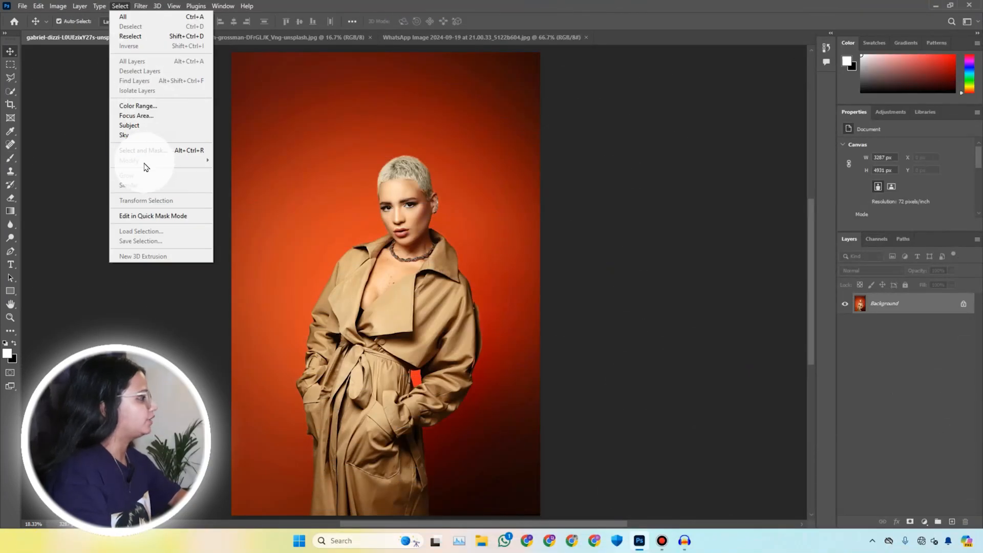
{"action": "left_click", "coordinate": [296, 143]}
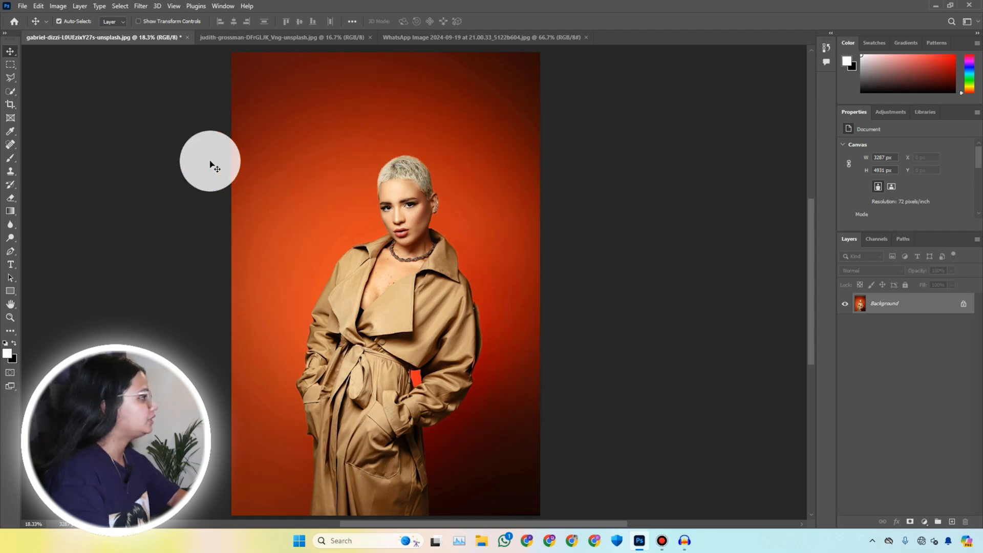
{"action": "left_click", "coordinate": [126, 7]}
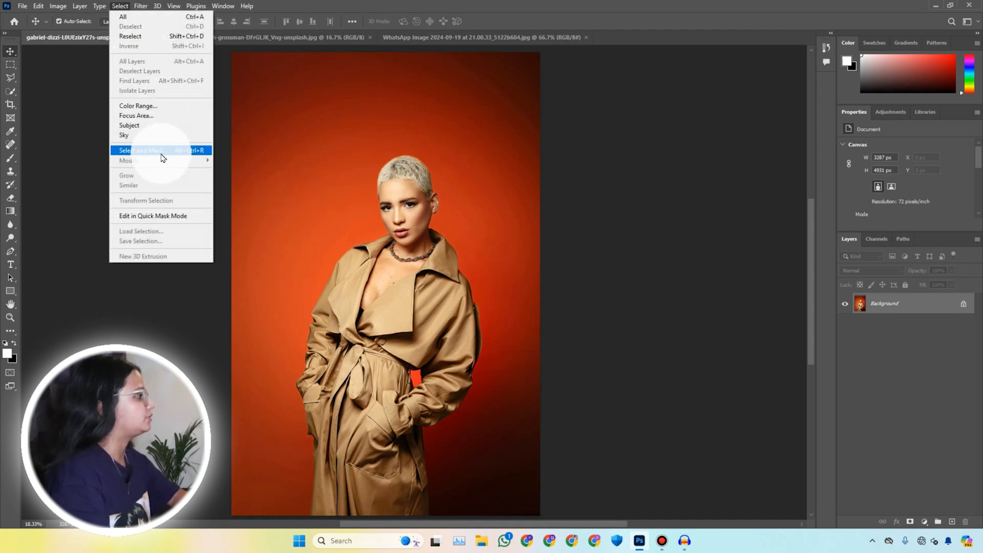
{"action": "left_click", "coordinate": [160, 124]}
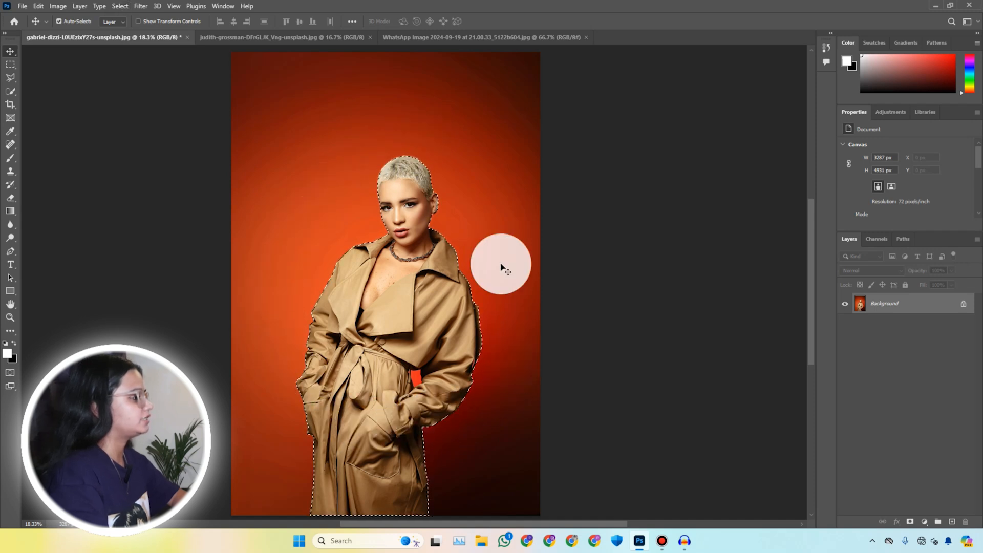
Turn the subject selection into a Border selection and inspect its outline along the coat
{"action": "left_click", "coordinate": [120, 7]}
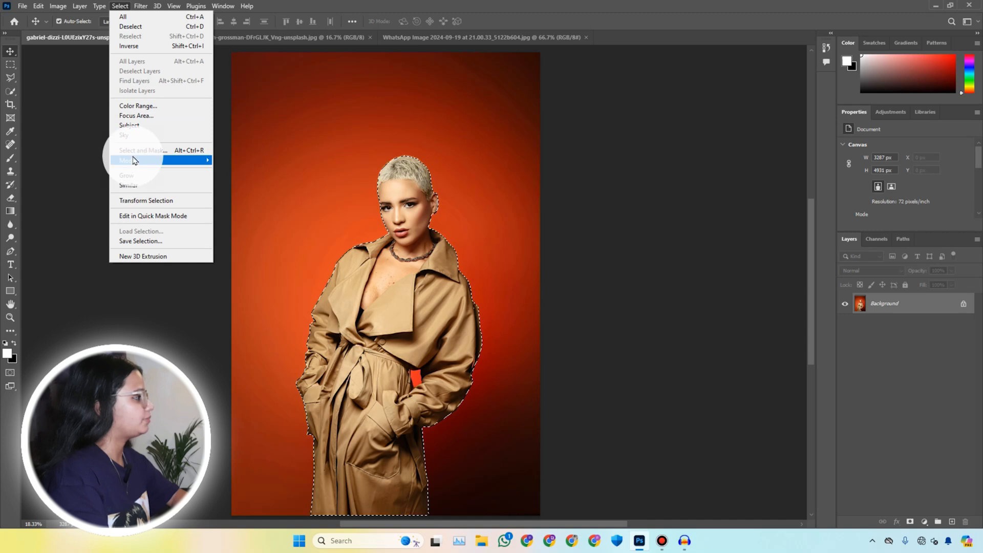
{"action": "mouse_move", "coordinate": [204, 160]}
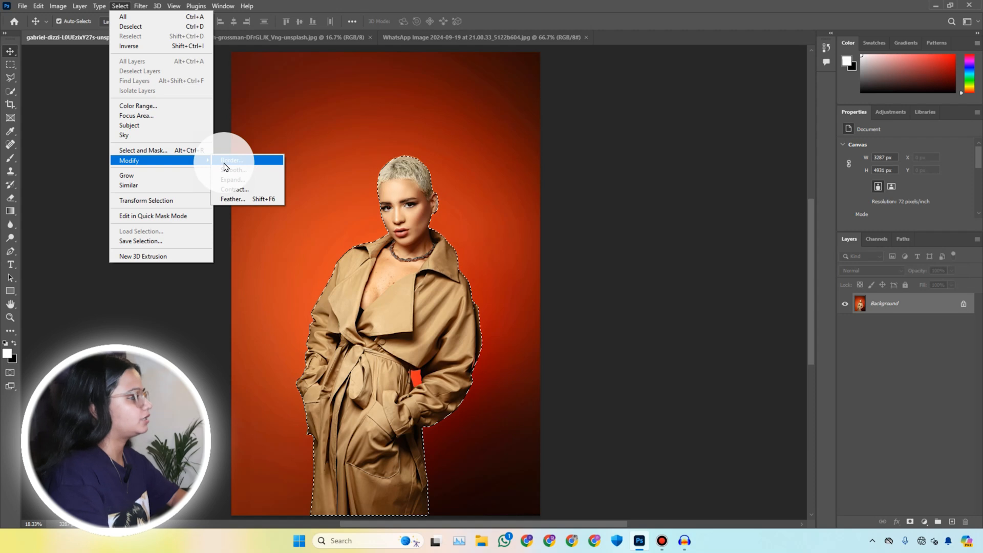
{"action": "left_click", "coordinate": [223, 161]}
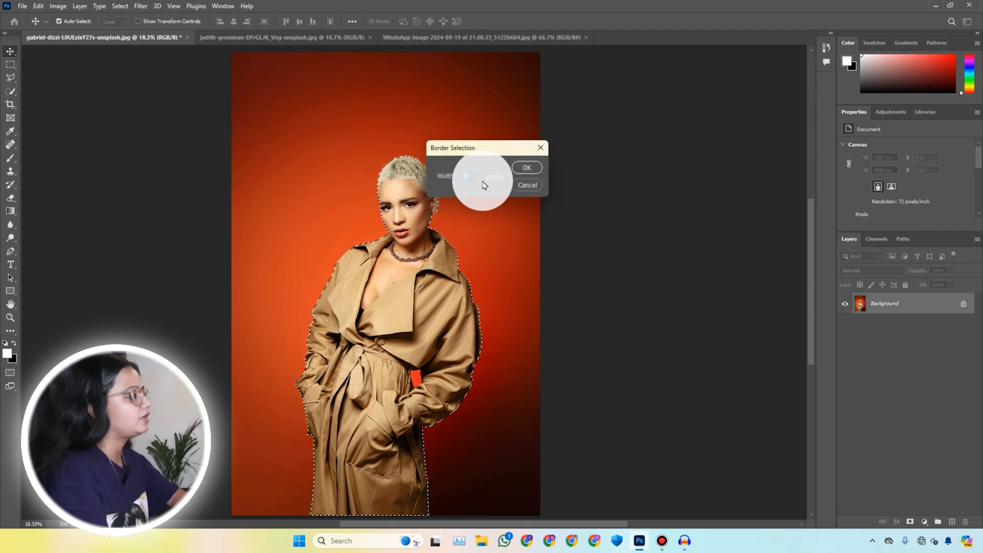
{"action": "left_click", "coordinate": [526, 169]}
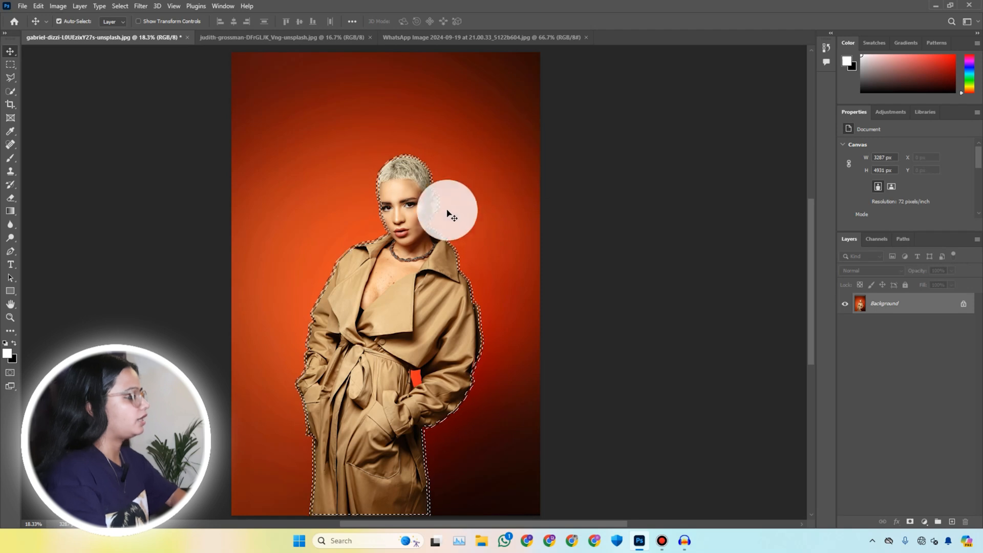
{"action": "scroll", "coordinate": [477, 297], "scroll_direction": "up", "scroll_amount": 5}
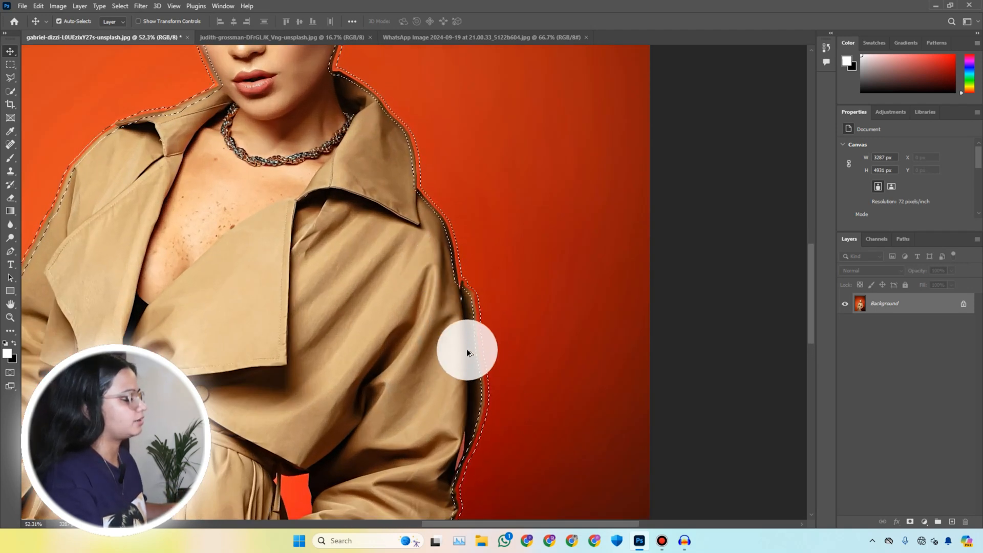
{"action": "scroll", "coordinate": [460, 241], "scroll_direction": "down", "scroll_amount": 5}
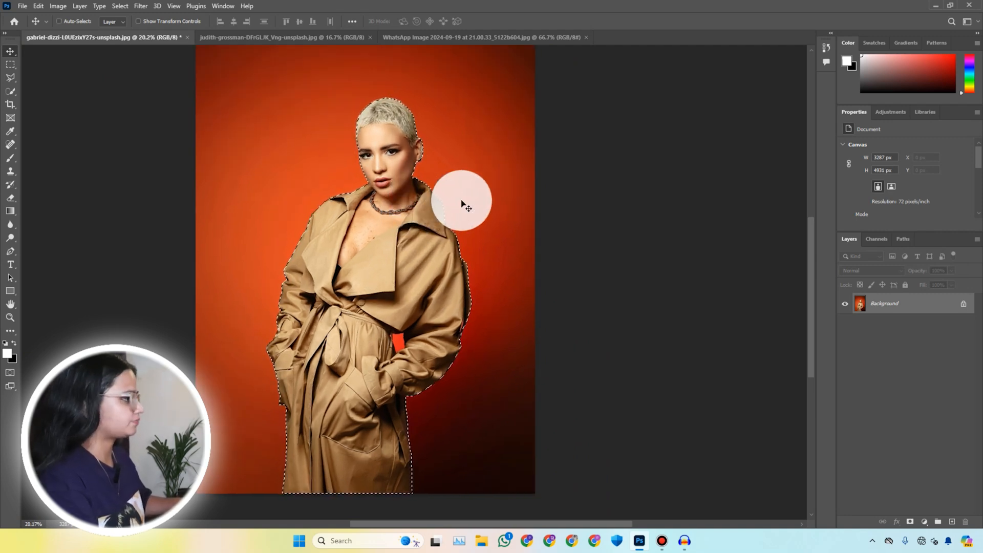
Duplicate the Background layer and copy the selected woman from the duplicate onto her own layer
{"action": "left_click_drag", "start_coordinate": [937, 308], "coordinate": [952, 522]}
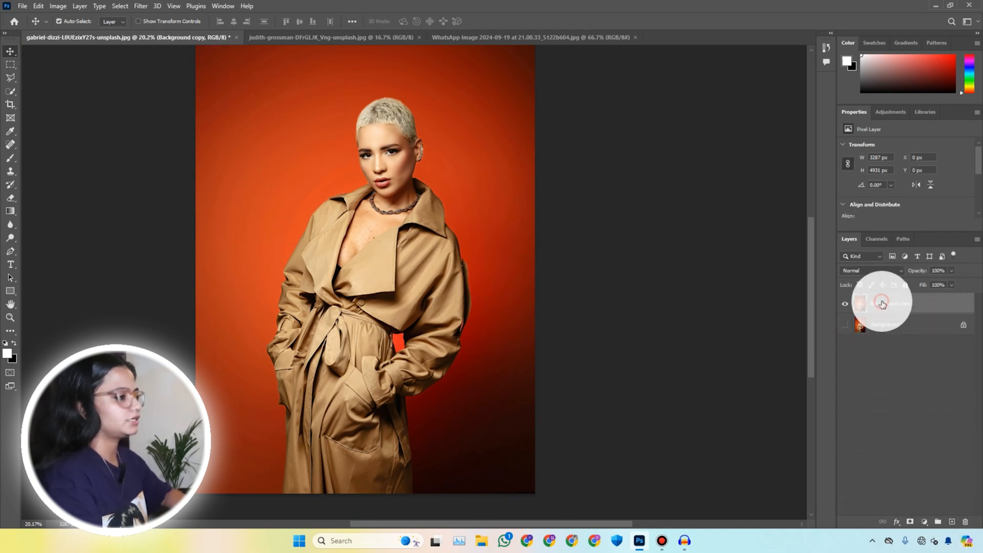
{"action": "left_click", "coordinate": [122, 5]}
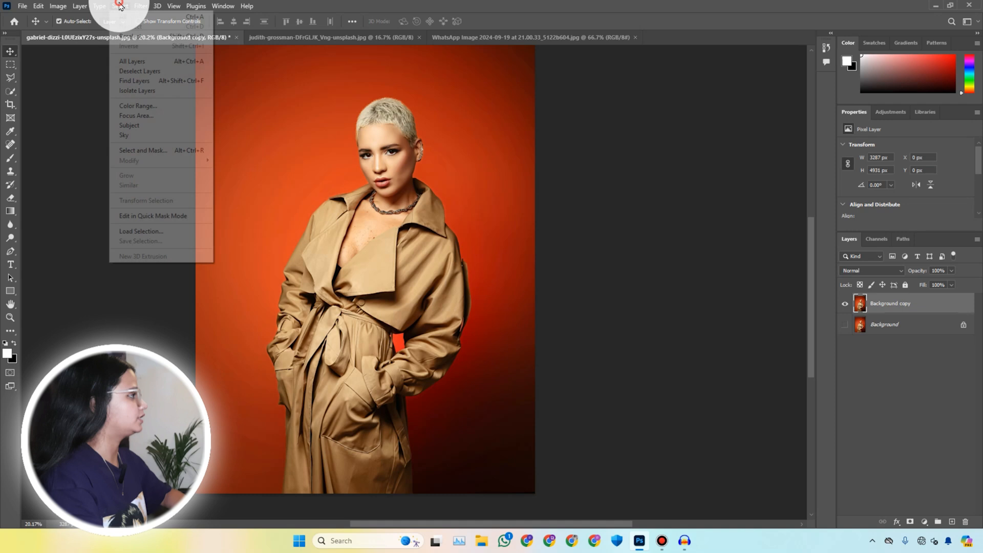
{"action": "left_click", "coordinate": [135, 125]}
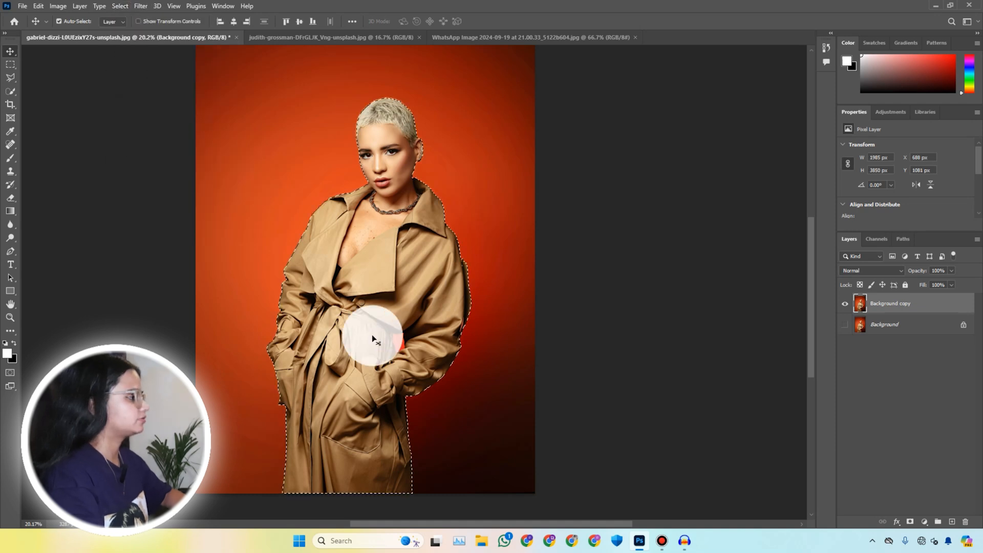
{"action": "left_click", "coordinate": [11, 91]}
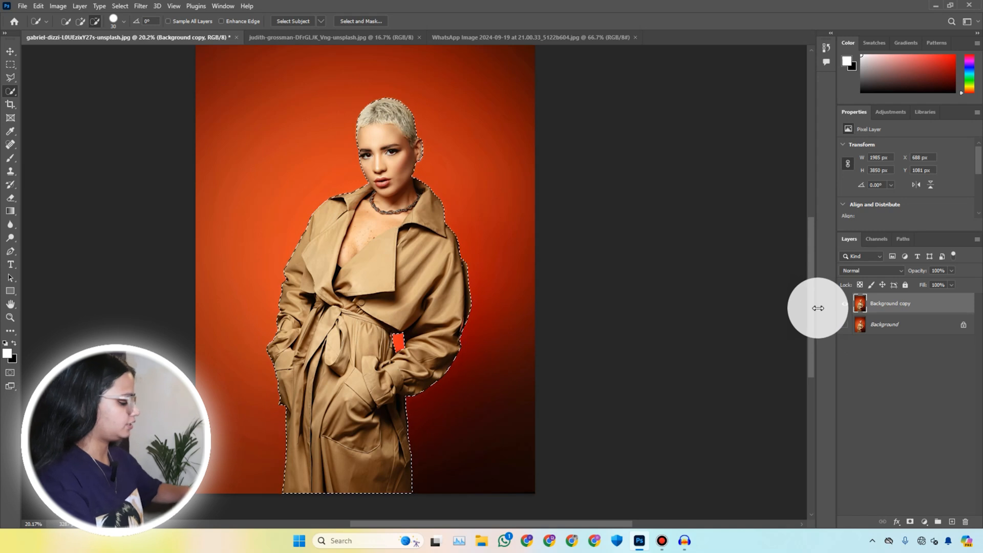
{"action": "key", "text": "ctrl+j"}
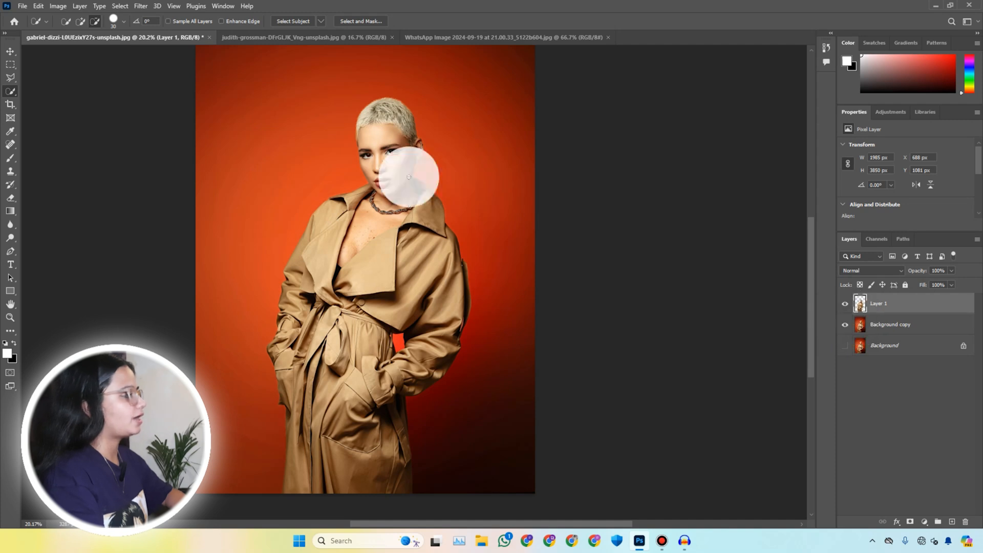
Select the subject on the cut-out layer and add an empty layer above it
{"action": "left_click", "coordinate": [120, 6]}
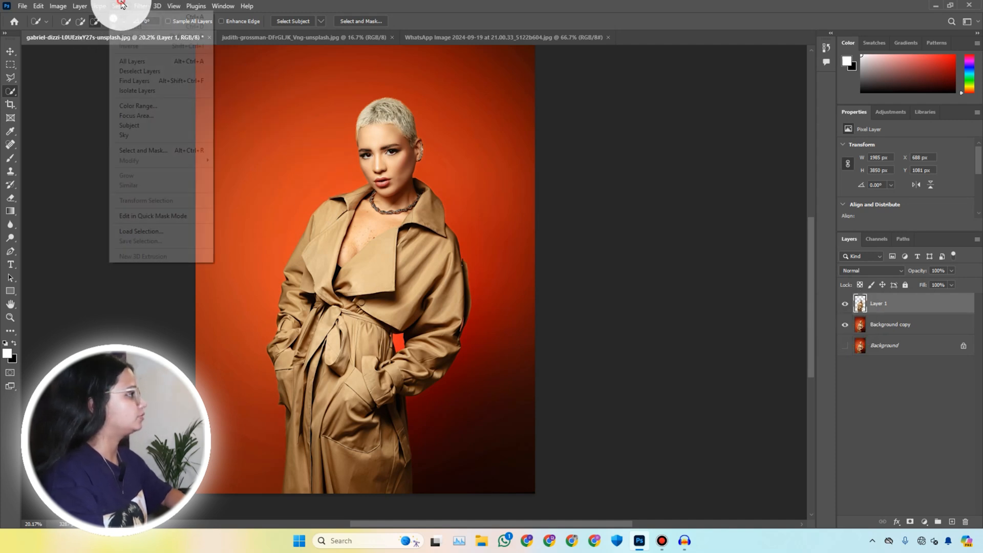
{"action": "left_click", "coordinate": [882, 305]}
{"action": "left_click", "coordinate": [119, 6]}
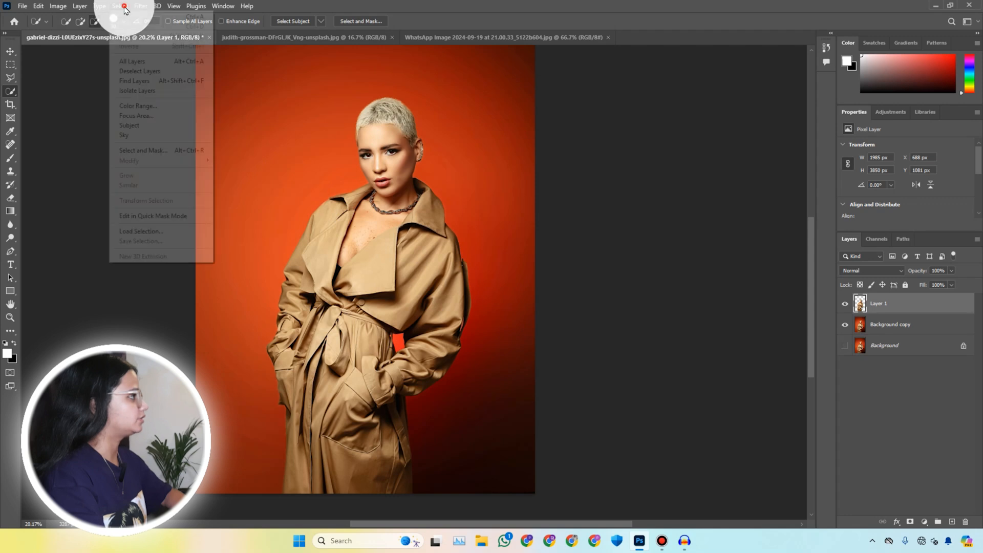
{"action": "left_click", "coordinate": [136, 126]}
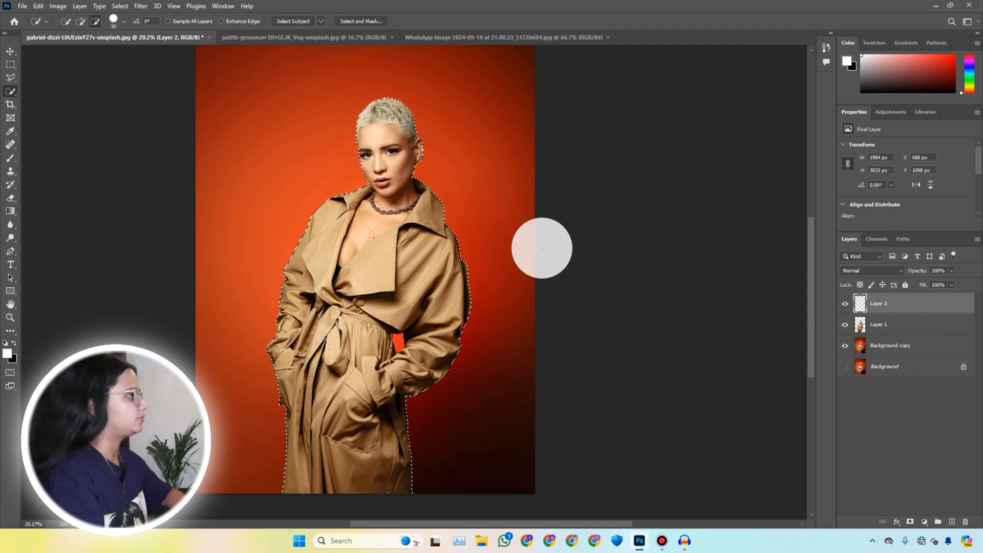
Turn the subject selection into a 30-pixel border and fill it with white on the empty layer
{"action": "left_click", "coordinate": [120, 5]}
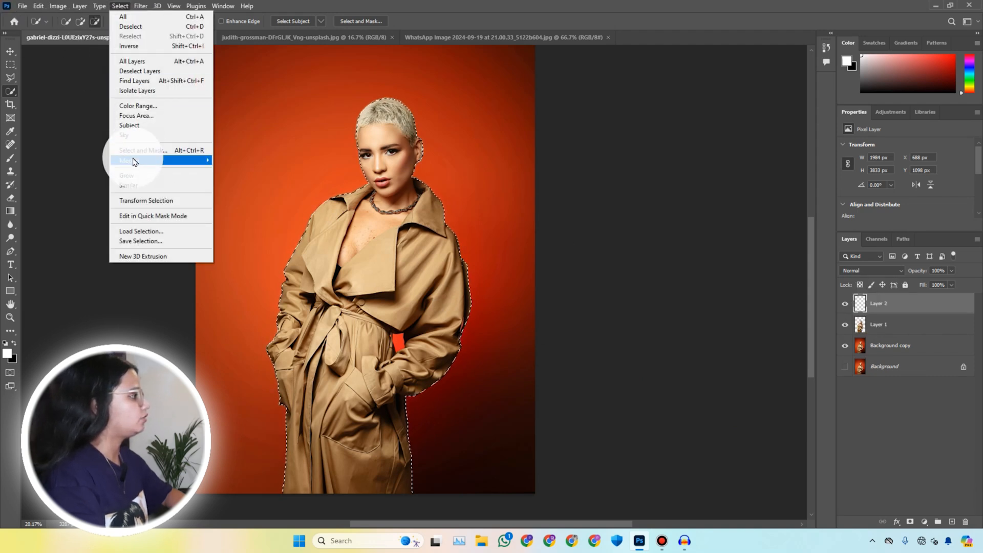
{"action": "mouse_move", "coordinate": [137, 160]}
{"action": "left_click", "coordinate": [229, 163]}
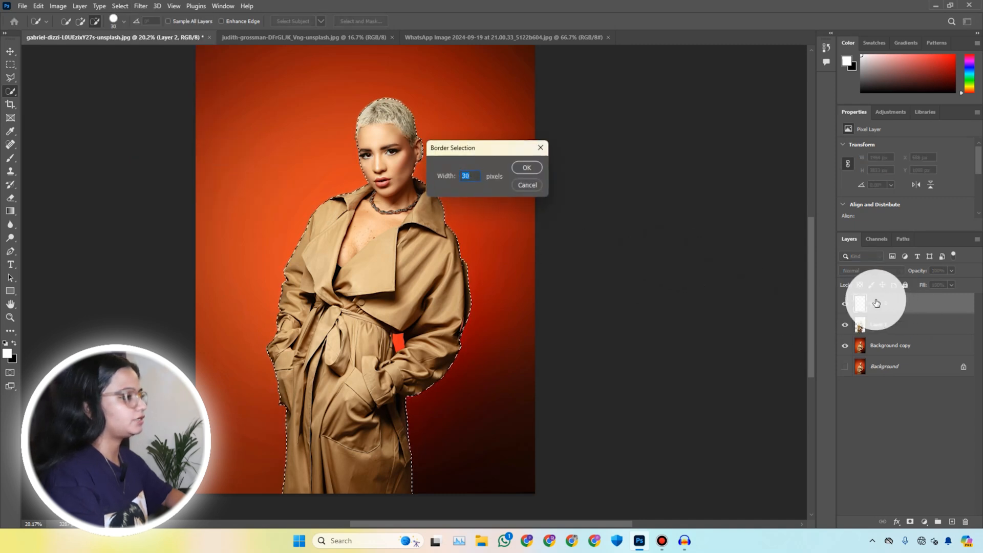
{"action": "left_click", "coordinate": [524, 169]}
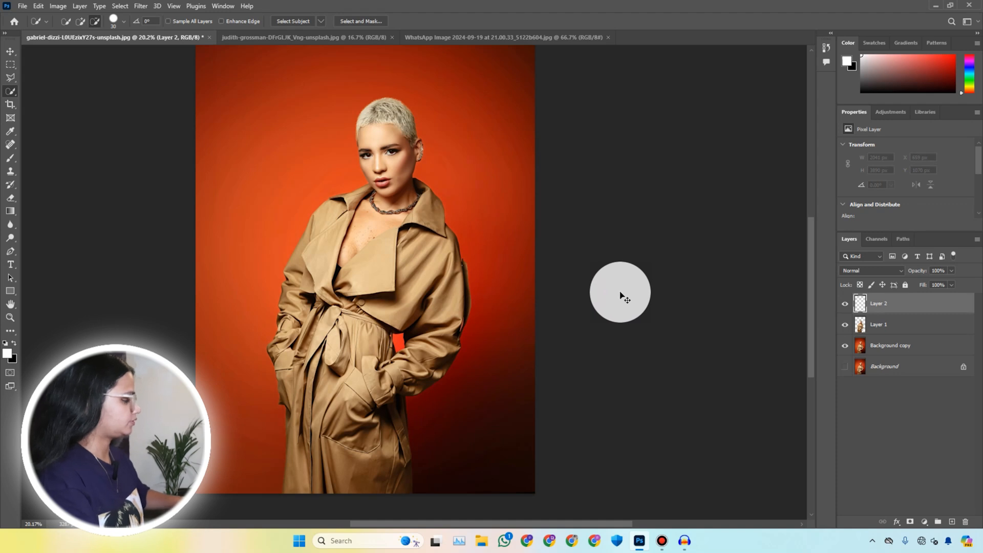
{"action": "key", "text": "ctrl+z"}
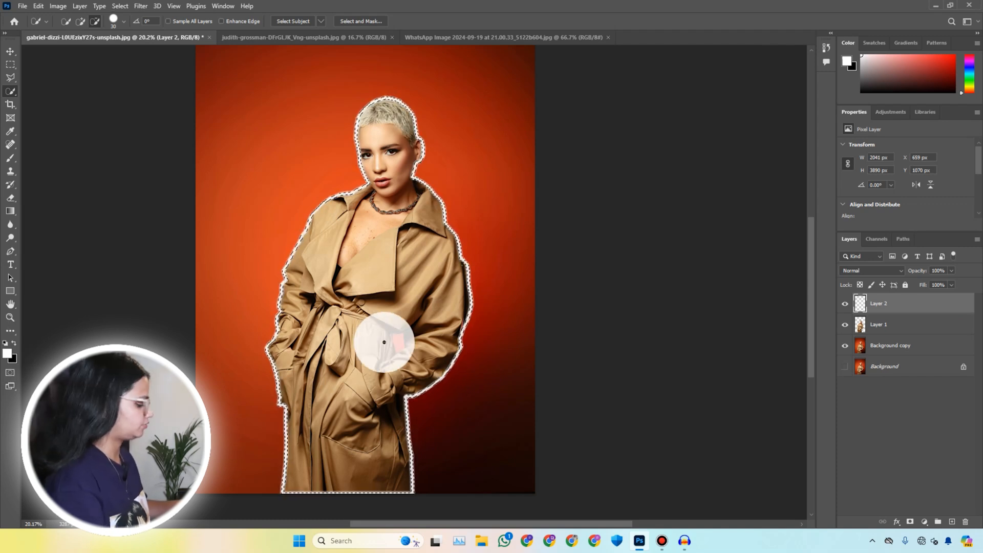
Deselect the border and move the white outline layer beneath the woman's cut-out layer
{"action": "scroll", "coordinate": [450, 316], "scroll_direction": "up", "scroll_amount": 8}
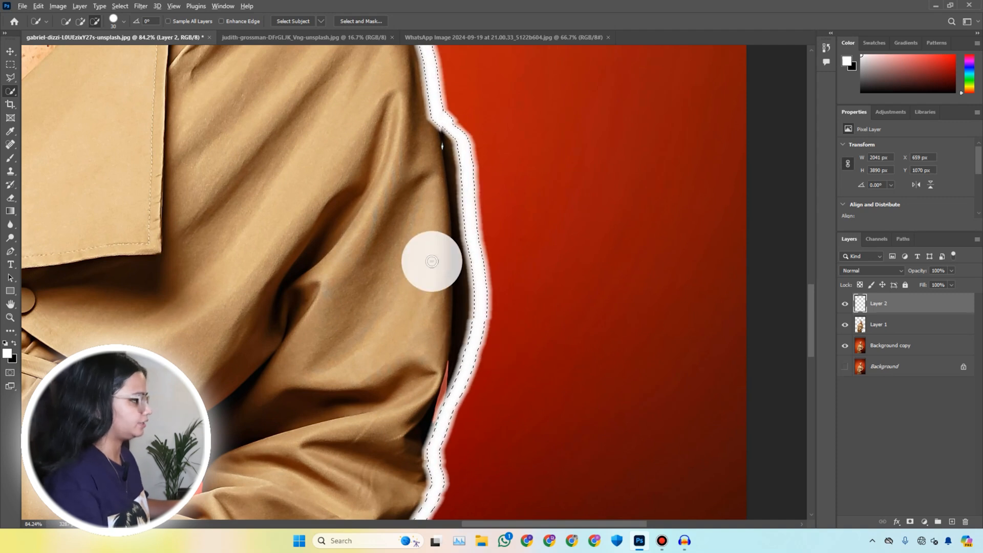
{"action": "scroll", "coordinate": [461, 276], "scroll_direction": "down", "scroll_amount": 5}
{"action": "scroll", "coordinate": [375, 334], "scroll_direction": "down", "scroll_amount": 1}
{"action": "scroll", "coordinate": [367, 192], "scroll_direction": "up", "scroll_amount": 3}
{"action": "scroll", "coordinate": [367, 192], "scroll_direction": "down", "scroll_amount": 2}
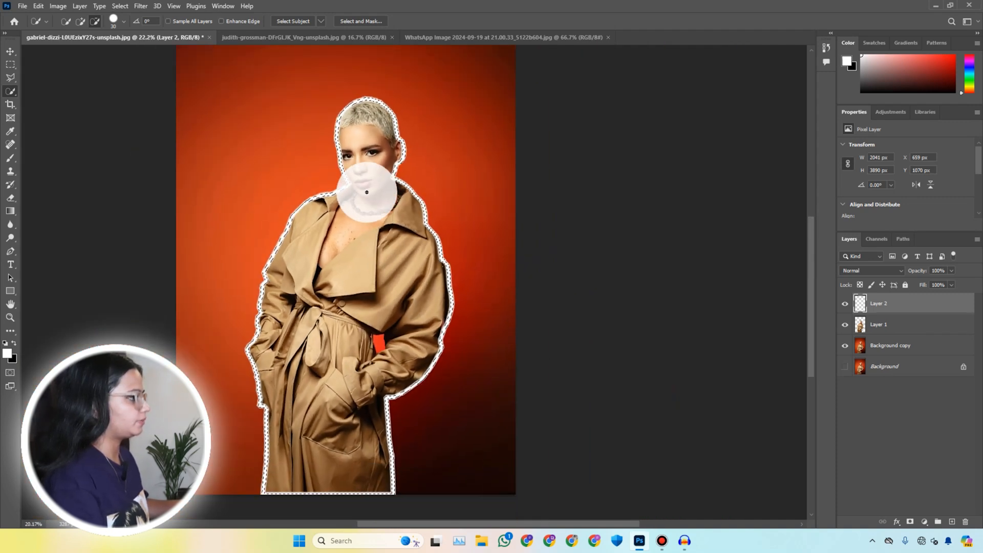
{"action": "scroll", "coordinate": [366, 192], "scroll_direction": "up", "scroll_amount": 2}
{"action": "scroll", "coordinate": [367, 192], "scroll_direction": "down", "scroll_amount": 1}
{"action": "key", "text": "ctrl+d"}
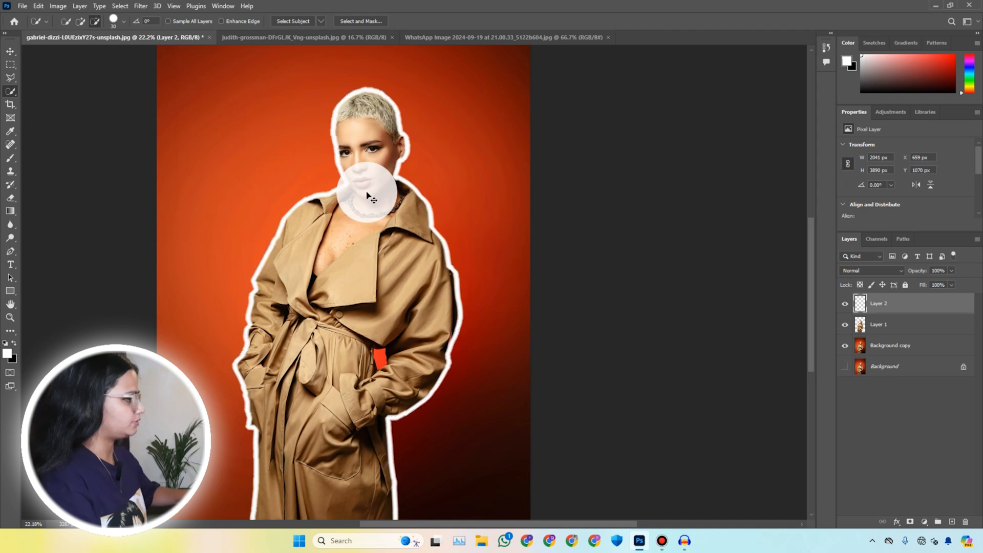
{"action": "left_click_drag", "start_coordinate": [884, 303], "coordinate": [885, 329]}
Examine the white outline around the woman's head, sleeve and coat
{"action": "scroll", "coordinate": [364, 184], "scroll_direction": "down", "scroll_amount": 1}
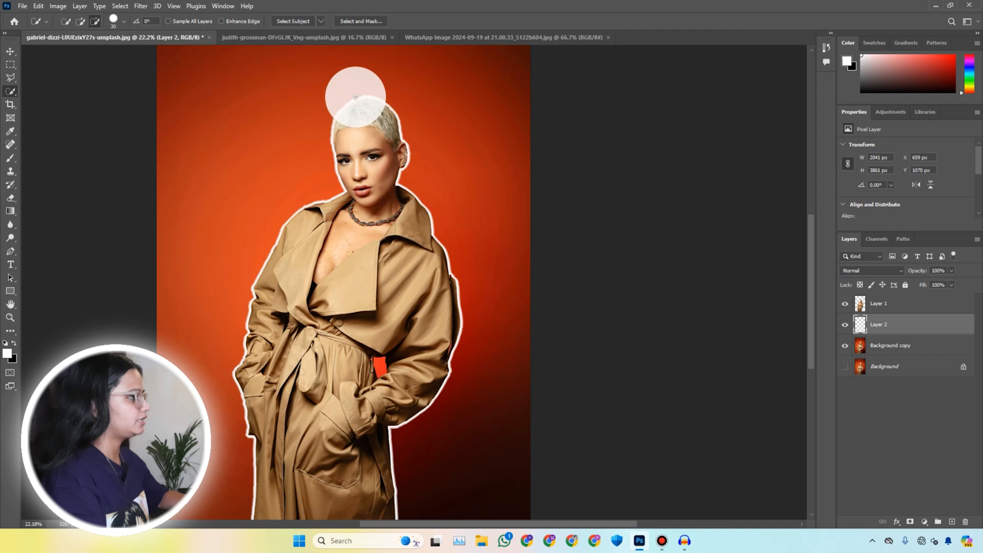
{"action": "scroll", "coordinate": [396, 366], "scroll_direction": "up", "scroll_amount": 1}
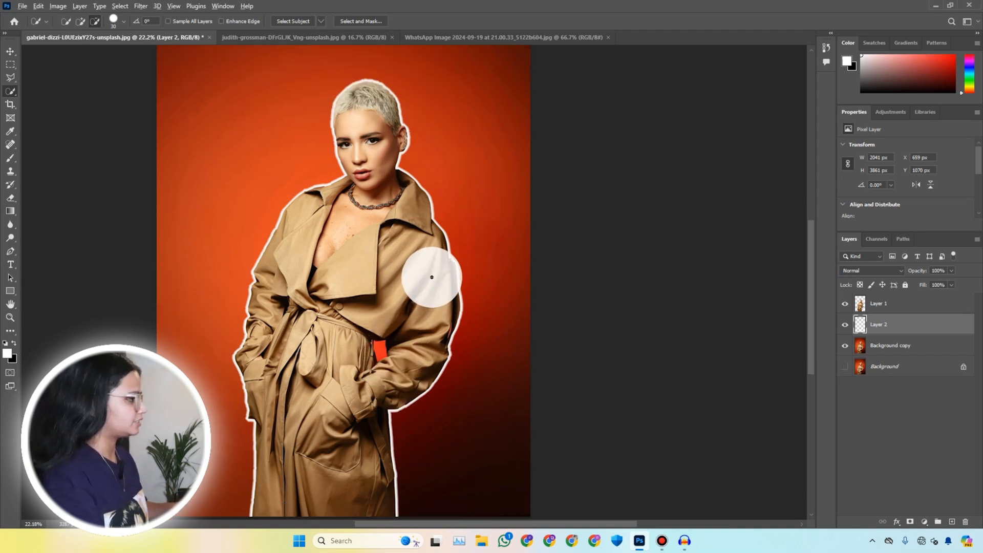
{"action": "scroll", "coordinate": [435, 277], "scroll_direction": "down", "scroll_amount": 4}
{"action": "scroll", "coordinate": [446, 207], "scroll_direction": "up", "scroll_amount": 3}
{"action": "scroll", "coordinate": [395, 174], "scroll_direction": "down", "scroll_amount": 1}
{"action": "scroll", "coordinate": [391, 263], "scroll_direction": "up", "scroll_amount": 1}
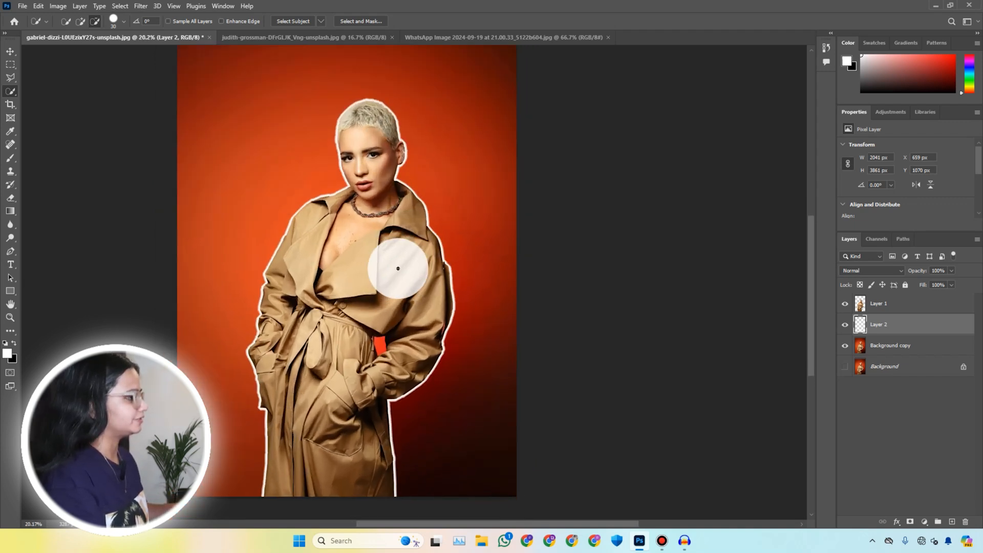
{"action": "scroll", "coordinate": [485, 326], "scroll_direction": "up", "scroll_amount": 8}
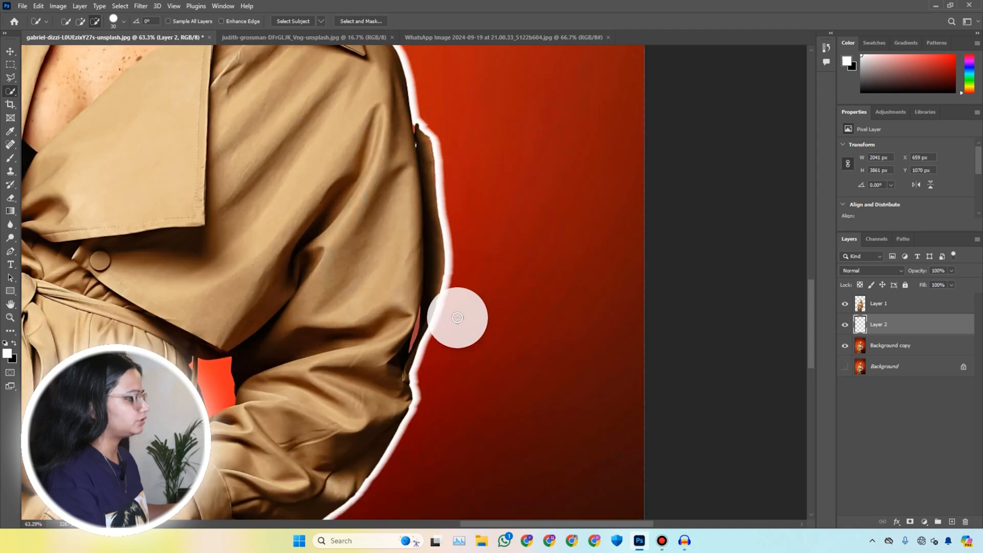
{"action": "scroll", "coordinate": [470, 277], "scroll_direction": "down", "scroll_amount": 8}
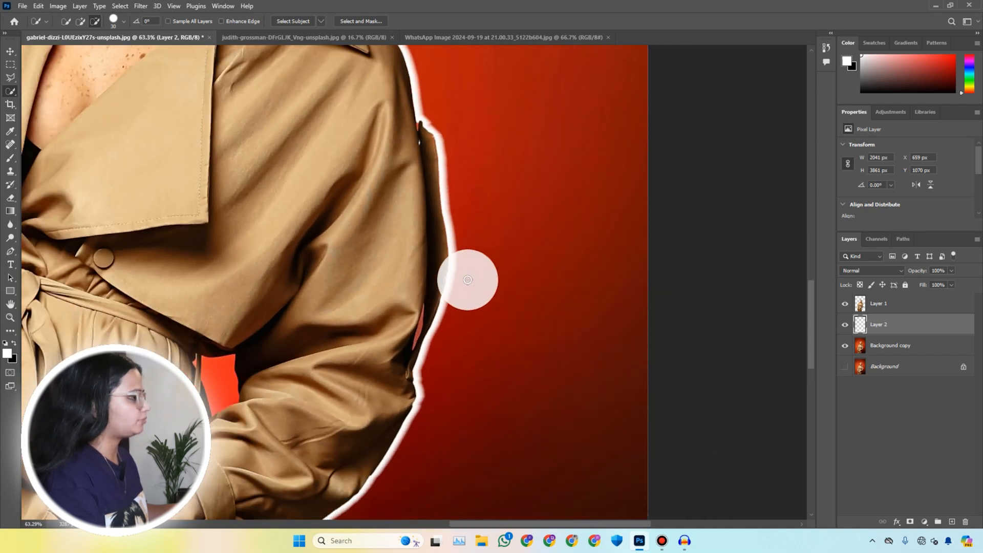
{"action": "scroll", "coordinate": [446, 174], "scroll_direction": "up", "scroll_amount": 1}
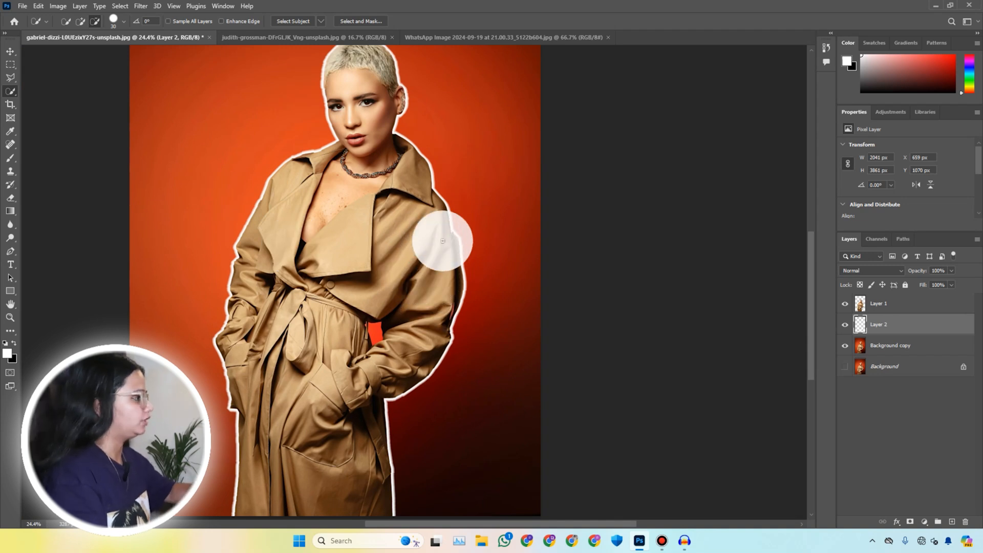
{"action": "scroll", "coordinate": [442, 238], "scroll_direction": "up", "scroll_amount": 2}
{"action": "scroll", "coordinate": [464, 211], "scroll_direction": "down", "scroll_amount": 2}
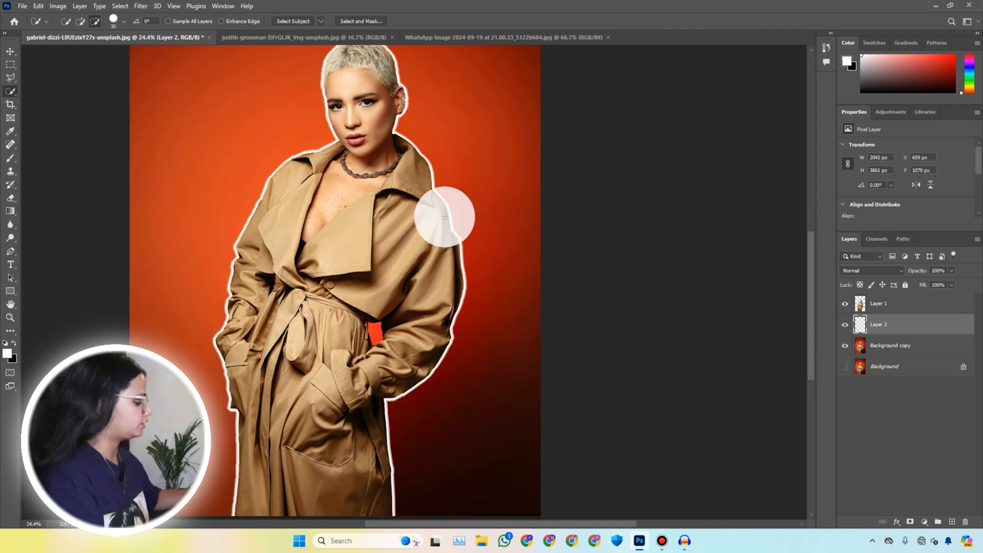
{"action": "scroll", "coordinate": [424, 220], "scroll_direction": "down", "scroll_amount": 1}
{"action": "left_click", "coordinate": [119, 6]}
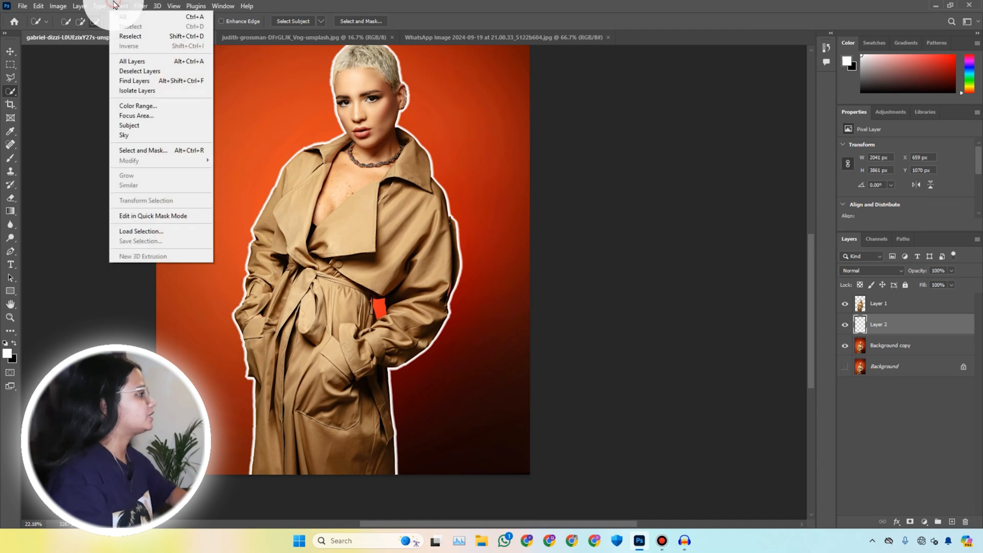
{"action": "left_click", "coordinate": [336, 174]}
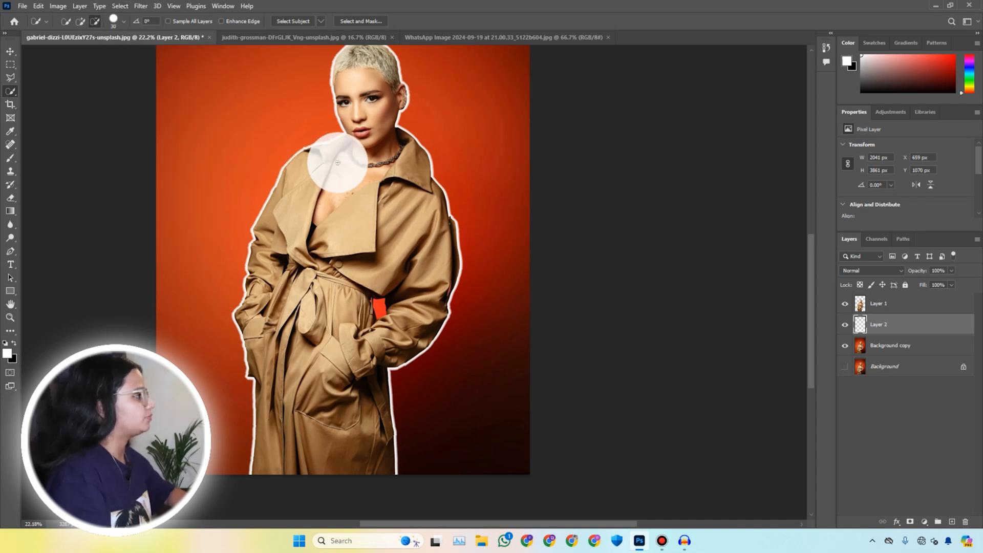
{"action": "scroll", "coordinate": [328, 165], "scroll_direction": "up", "scroll_amount": 2}
{"action": "scroll", "coordinate": [390, 153], "scroll_direction": "down", "scroll_amount": 1}
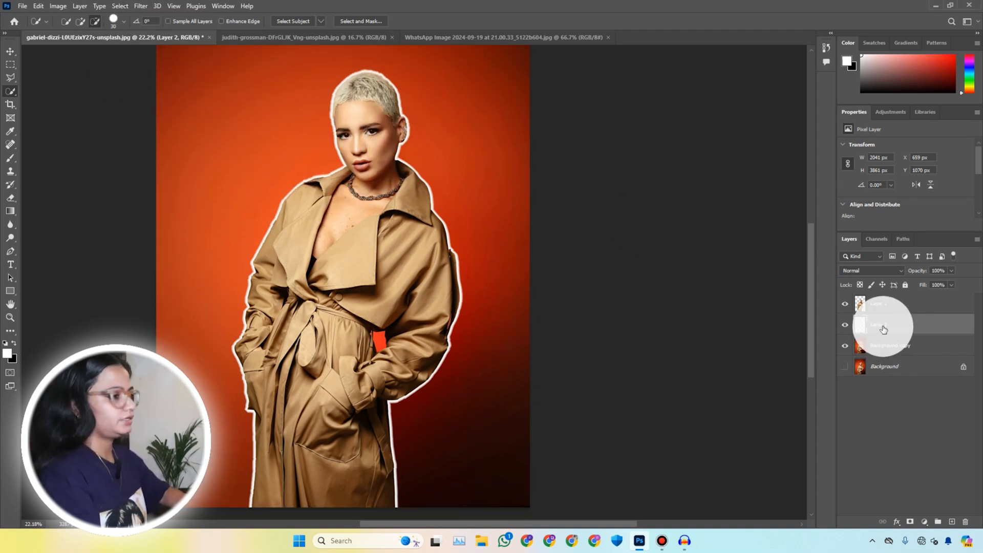
Delete the cut-out, white outline and Background copy layers, keeping only the original Background
{"action": "left_click", "coordinate": [903, 304]}
{"action": "key", "text": "Delete"}
{"action": "key", "text": "Delete"}
{"action": "key", "text": "Delete"}
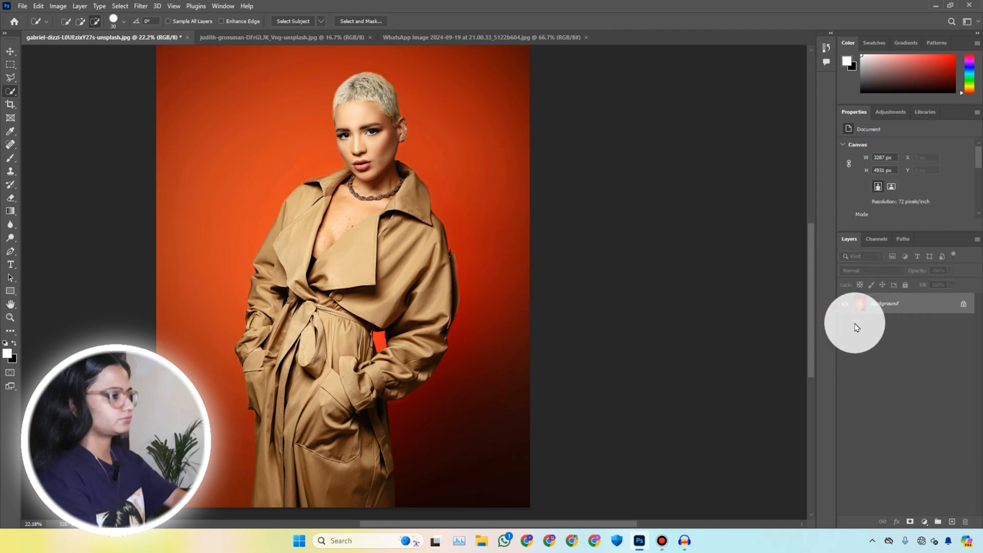
Select the woman as the subject on the Background layer and smooth the selection
{"action": "left_click", "coordinate": [117, 5]}
{"action": "left_click", "coordinate": [123, 126]}
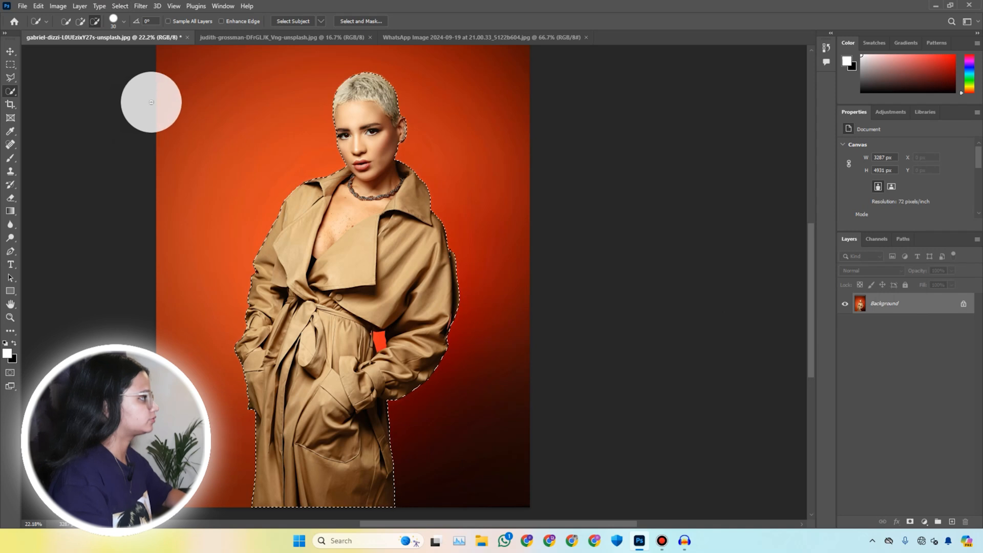
{"action": "left_click", "coordinate": [120, 6]}
{"action": "mouse_move", "coordinate": [128, 160]}
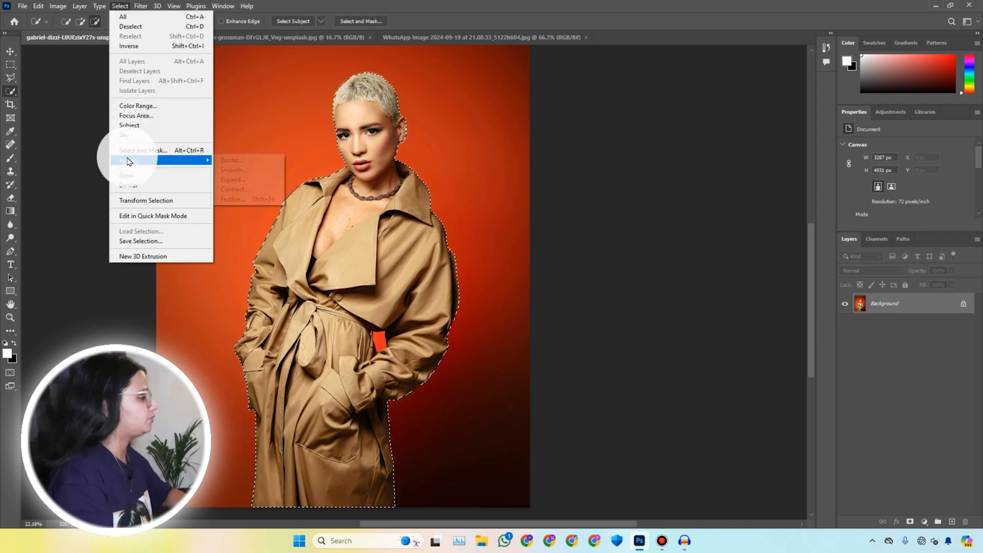
{"action": "left_click", "coordinate": [232, 170]}
{"action": "left_click", "coordinate": [537, 165]}
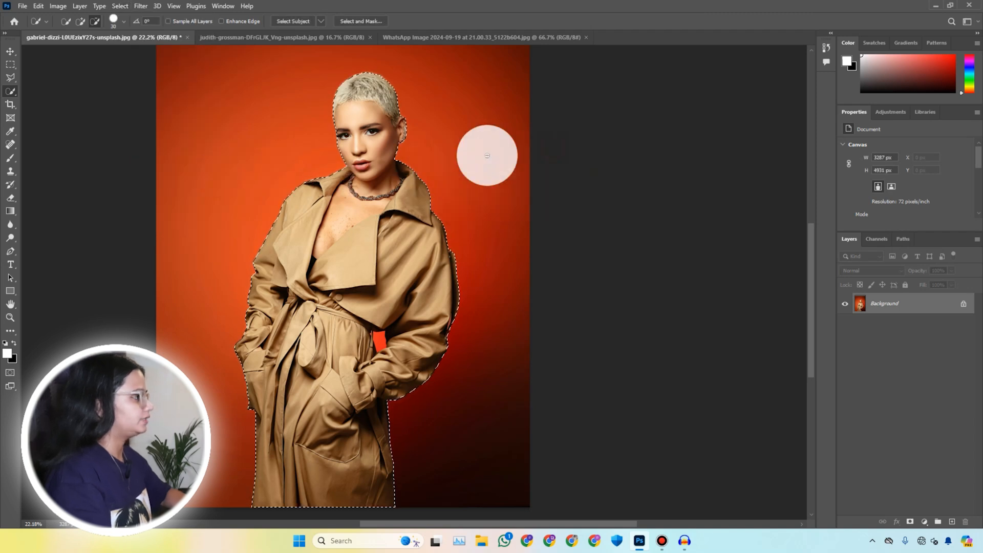
Examine the smoothed selection edge around the face, collar and coat sleeve
{"action": "scroll", "coordinate": [353, 230], "scroll_direction": "up", "scroll_amount": 3, "text": "alt"}
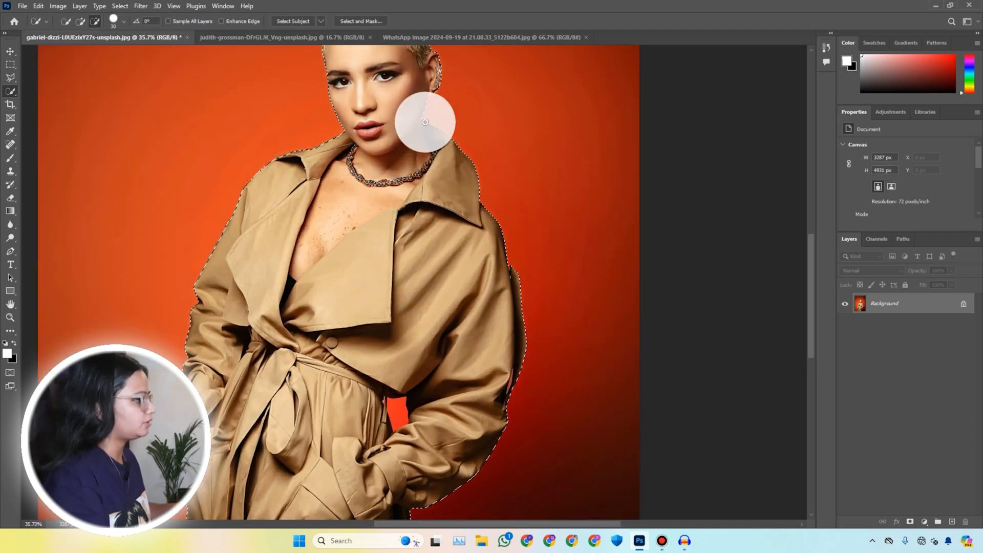
{"action": "scroll", "coordinate": [345, 125], "scroll_direction": "up", "scroll_amount": 5, "text": "alt"}
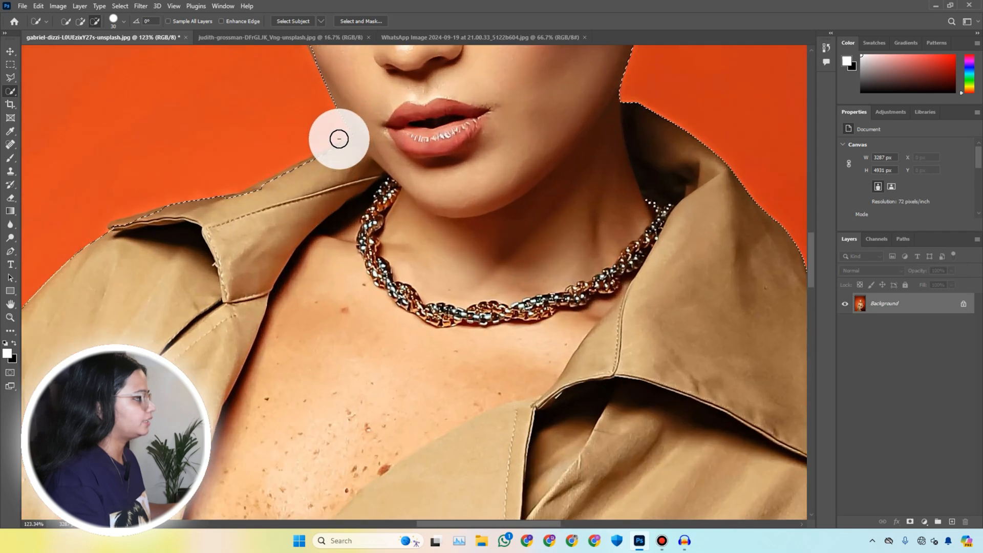
{"action": "scroll", "coordinate": [339, 138], "scroll_direction": "down", "scroll_amount": 1, "text": "alt"}
{"action": "scroll", "coordinate": [271, 204], "scroll_direction": "down", "scroll_amount": 1, "text": "alt"}
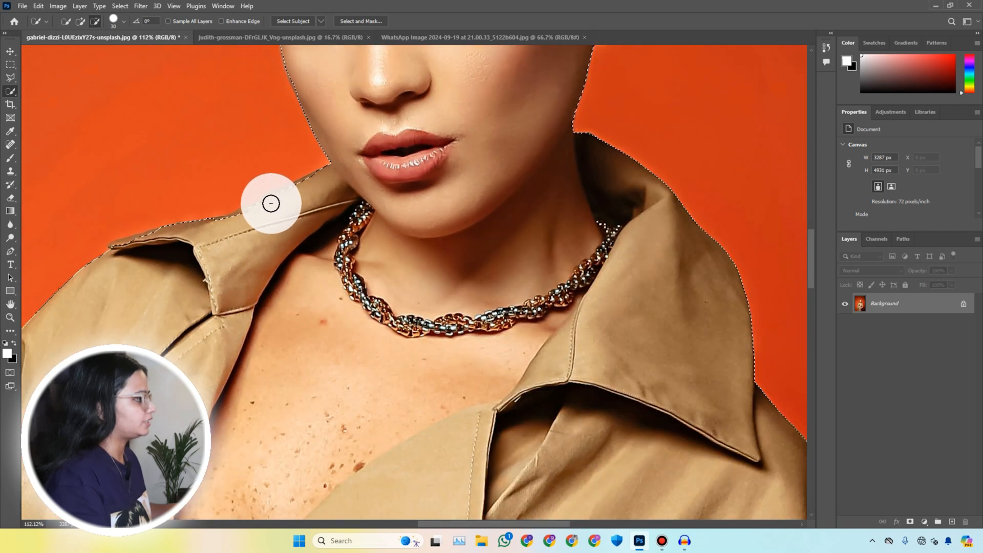
{"action": "scroll", "coordinate": [625, 147], "scroll_direction": "down", "scroll_amount": 1, "text": "alt"}
{"action": "scroll", "coordinate": [374, 110], "scroll_direction": "down", "scroll_amount": 4, "text": "alt"}
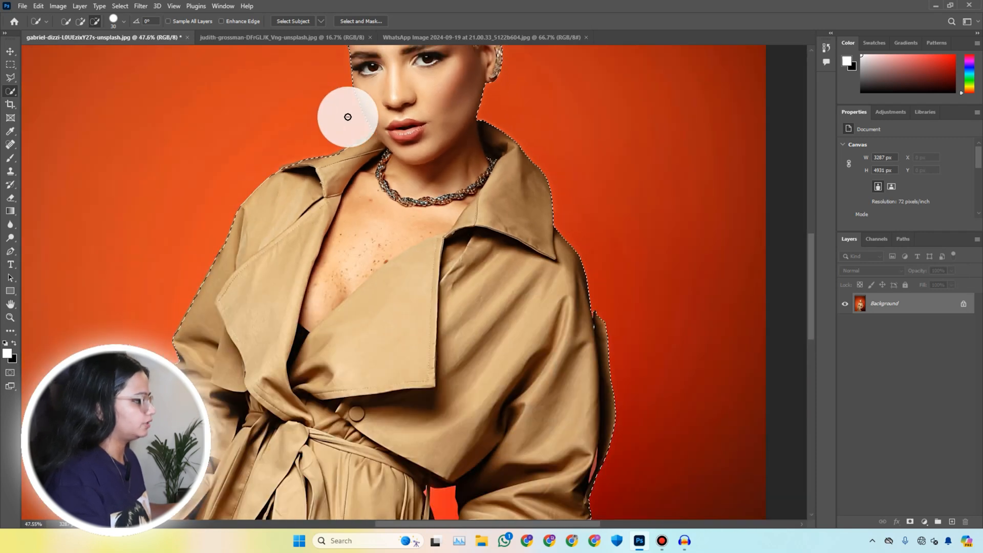
{"action": "scroll", "coordinate": [410, 231], "scroll_direction": "down", "scroll_amount": 1, "text": "alt"}
{"action": "scroll", "coordinate": [454, 461], "scroll_direction": "up", "scroll_amount": 2, "text": "alt"}
{"action": "scroll", "coordinate": [379, 374], "scroll_direction": "up", "scroll_amount": 2, "text": "alt"}
{"action": "scroll", "coordinate": [386, 396], "scroll_direction": "up", "scroll_amount": 1, "text": "alt"}
{"action": "scroll", "coordinate": [386, 396], "scroll_direction": "down", "scroll_amount": 3, "text": "alt"}
{"action": "scroll", "coordinate": [388, 402], "scroll_direction": "down", "scroll_amount": 2, "text": "alt"}
Smooth the subject selection with a sample radius of 30 pixels
{"action": "left_click", "coordinate": [117, 5]}
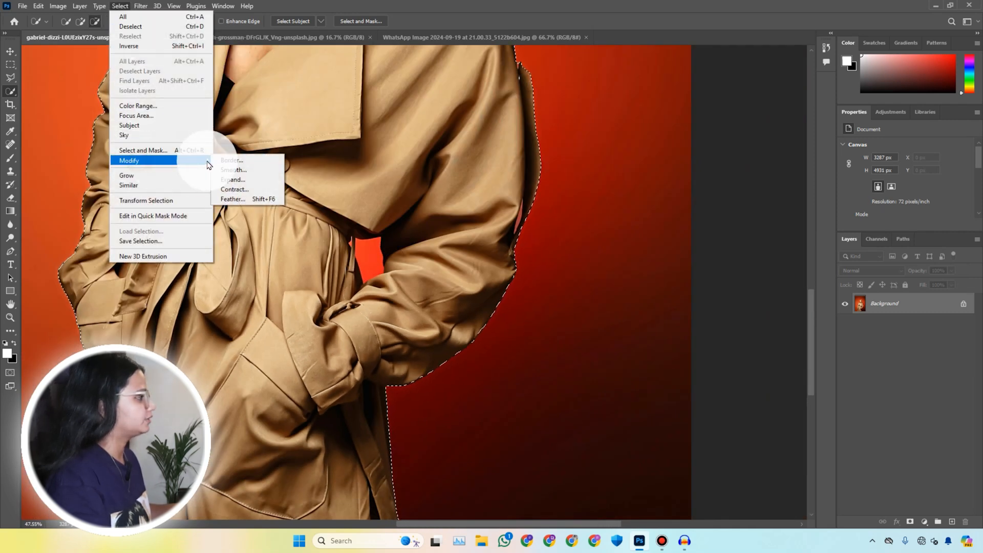
{"action": "left_click", "coordinate": [234, 170]}
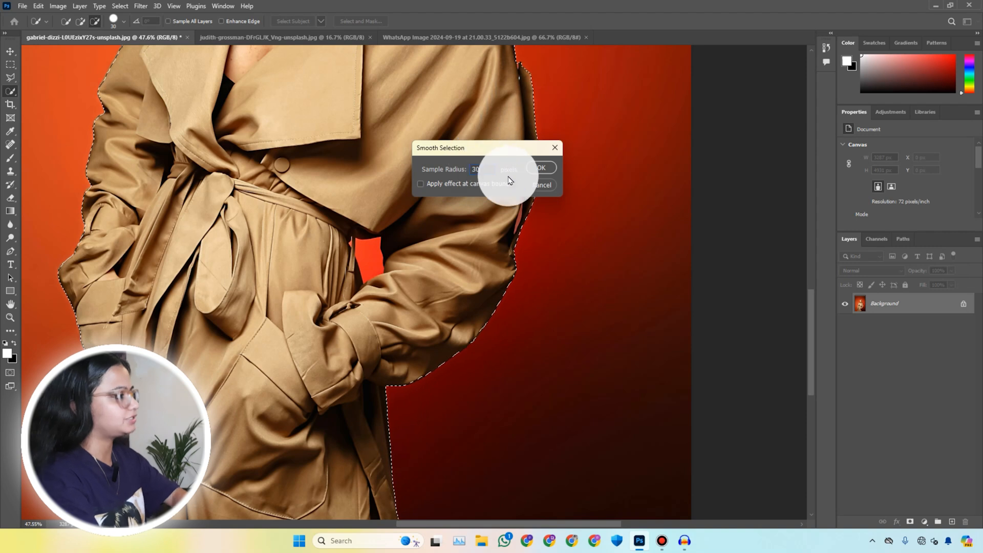
{"action": "left_click", "coordinate": [538, 168]}
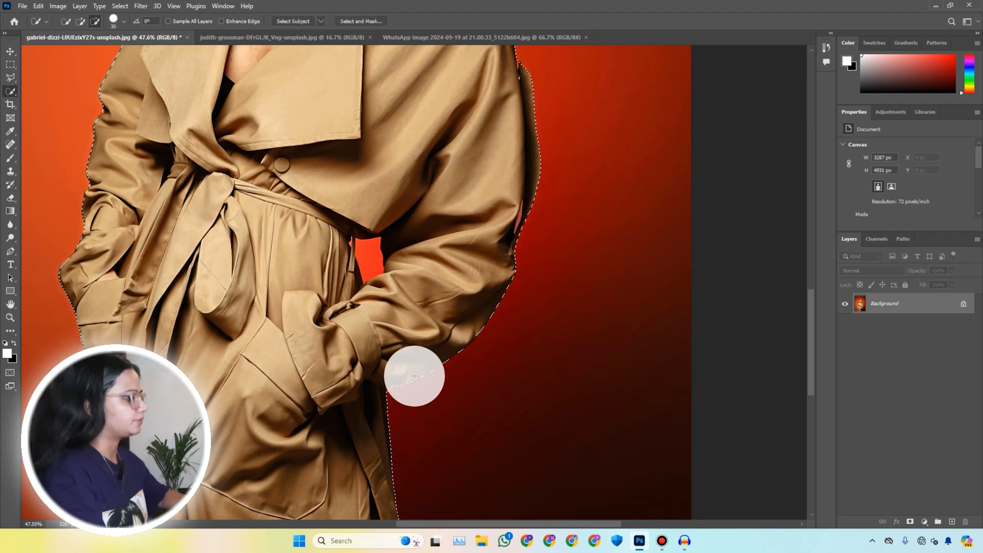
Examine how the 30-pixel smoothing affects the selection edge at the sleeve corner, collar, neck and head
{"action": "scroll", "coordinate": [389, 401], "scroll_direction": "up", "scroll_amount": 10}
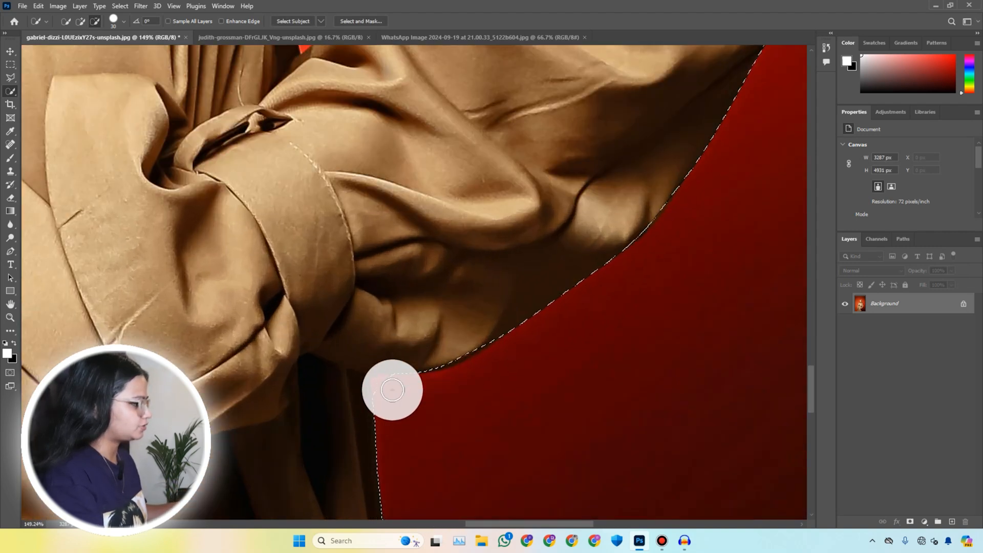
{"action": "scroll", "coordinate": [402, 430], "scroll_direction": "down", "scroll_amount": 12}
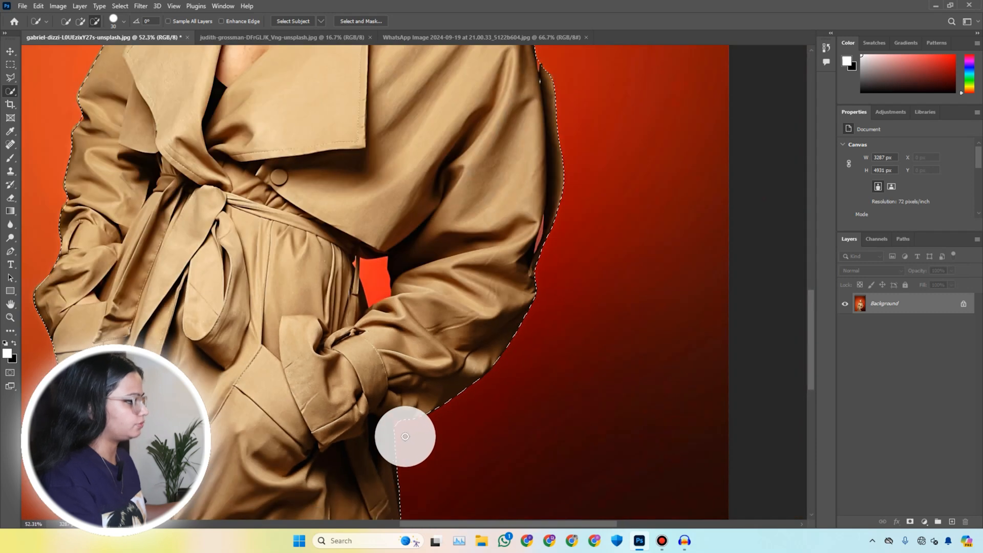
{"action": "scroll", "coordinate": [388, 97], "scroll_direction": "up", "scroll_amount": 6}
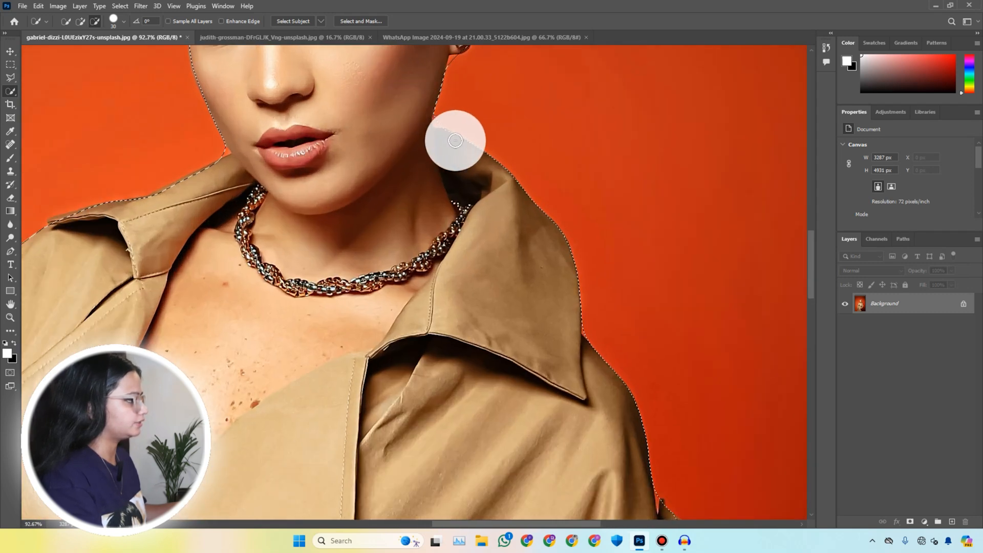
{"action": "scroll", "coordinate": [391, 248], "scroll_direction": "down", "scroll_amount": 4}
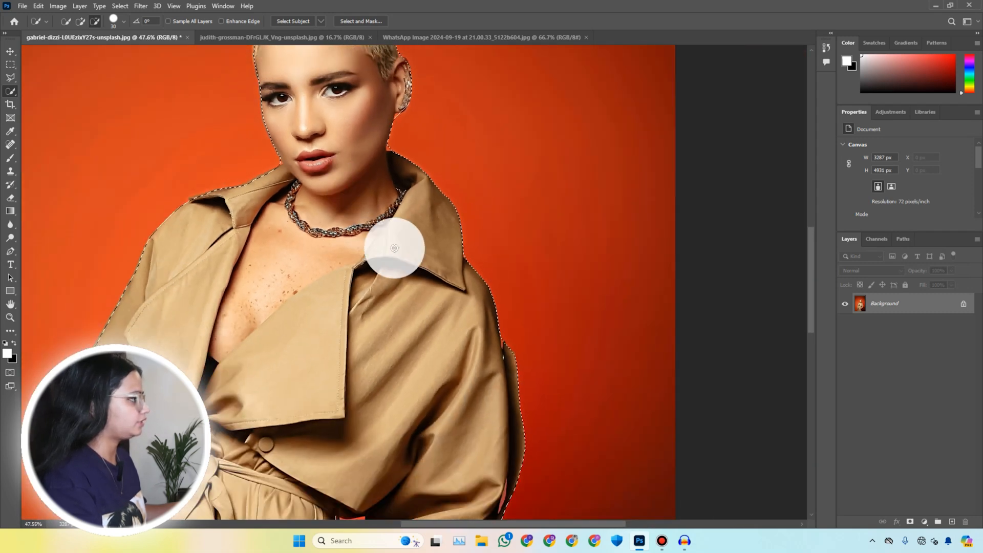
{"action": "scroll", "coordinate": [369, 158], "scroll_direction": "down", "scroll_amount": 4}
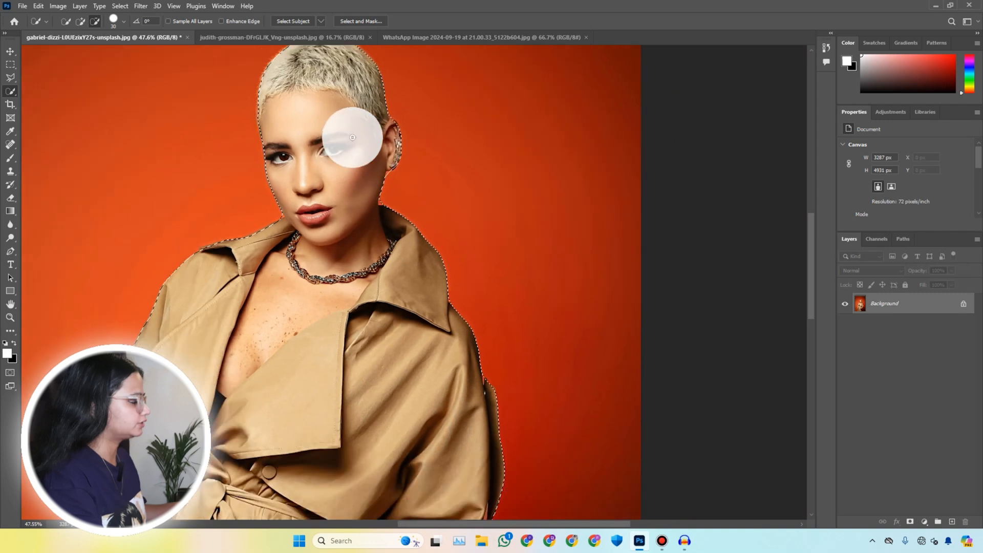
{"action": "scroll", "coordinate": [267, 236], "scroll_direction": "up", "scroll_amount": 2}
{"action": "scroll", "coordinate": [263, 318], "scroll_direction": "down", "scroll_amount": 2}
{"action": "scroll", "coordinate": [285, 351], "scroll_direction": "up", "scroll_amount": 2}
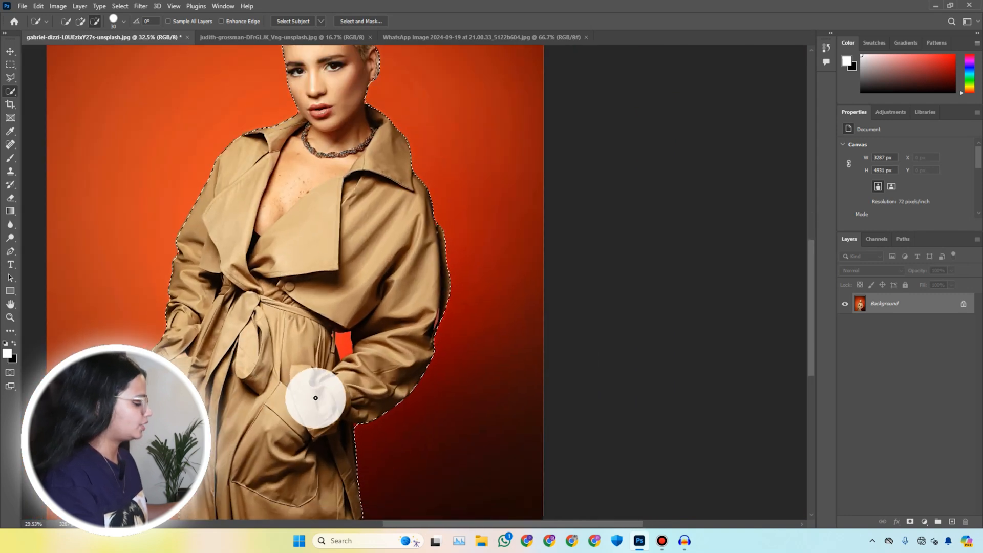
{"action": "scroll", "coordinate": [322, 226], "scroll_direction": "down", "scroll_amount": 2}
{"action": "scroll", "coordinate": [419, 189], "scroll_direction": "up", "scroll_amount": 1}
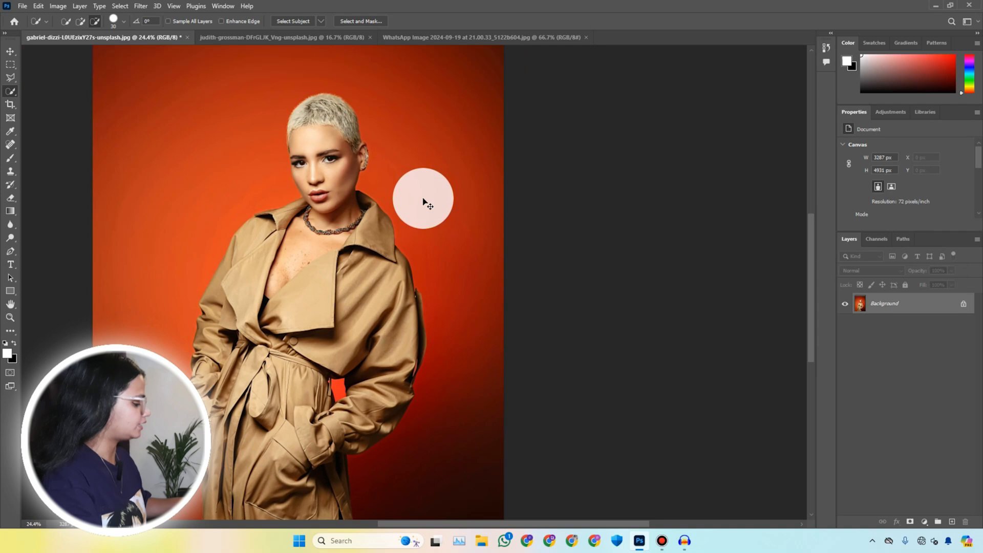
{"action": "scroll", "coordinate": [367, 306], "scroll_direction": "up", "scroll_amount": 2}
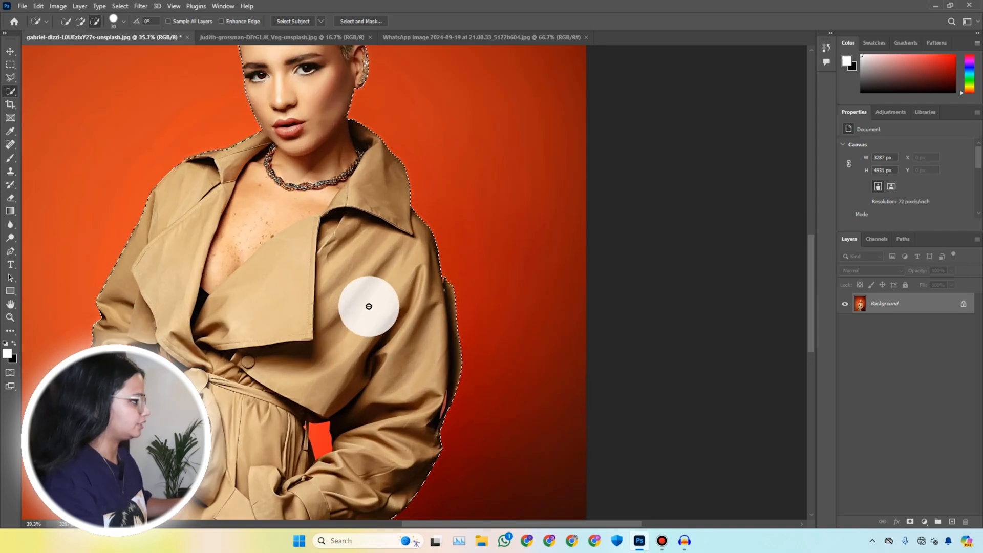
{"action": "scroll", "coordinate": [353, 110], "scroll_direction": "up", "scroll_amount": 2}
{"action": "scroll", "coordinate": [366, 138], "scroll_direction": "down", "scroll_amount": 3}
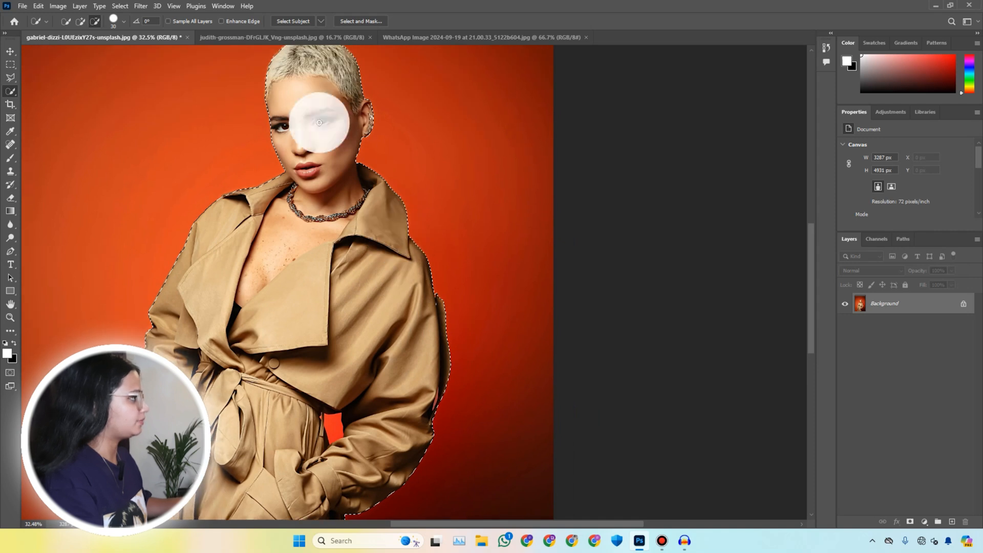
{"action": "scroll", "coordinate": [329, 99], "scroll_direction": "up", "scroll_amount": 2}
Smooth the woman's selection with a sample radius of 3 pixels
{"action": "left_click", "coordinate": [123, 6]}
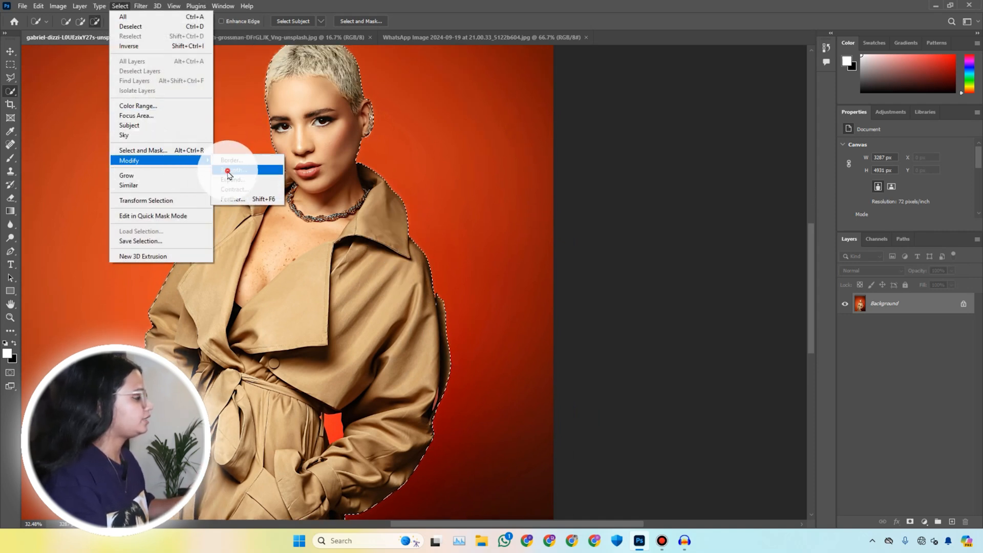
{"action": "left_click", "coordinate": [229, 170]}
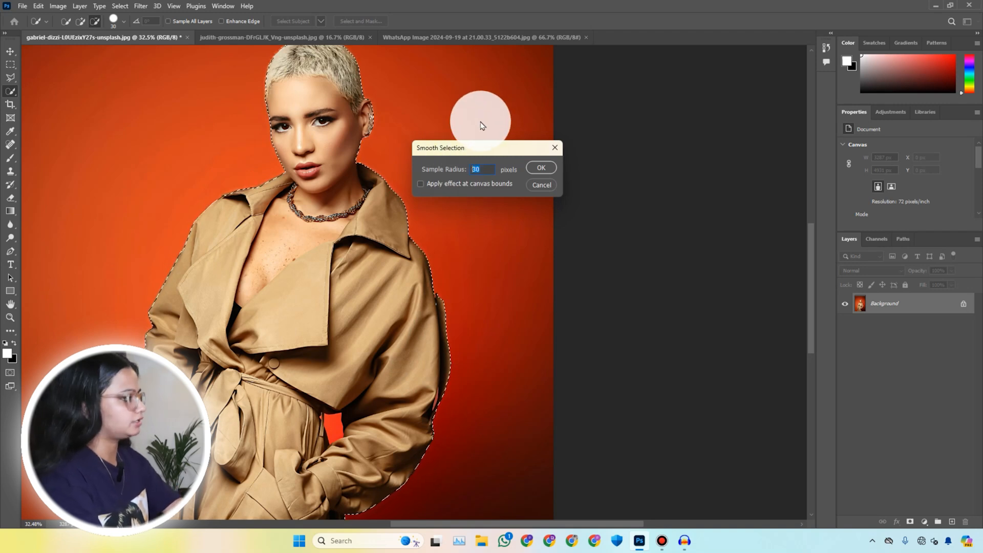
{"action": "type", "text": "3"}
{"action": "left_click", "coordinate": [543, 169]}
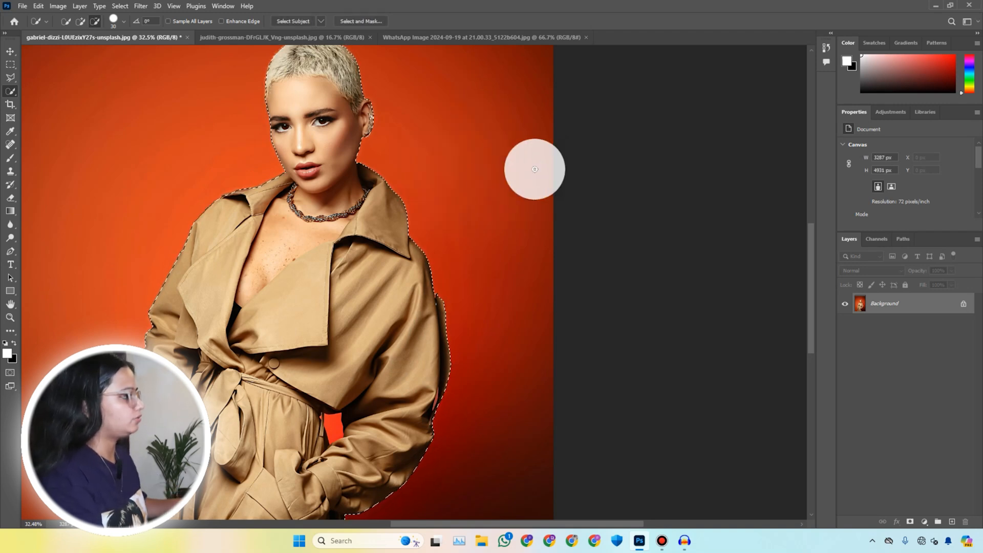
Examine the selection edge smoothed by 3 pixels along the neck, chin, collar and lower sleeve corner
{"action": "scroll", "coordinate": [335, 174], "scroll_direction": "up", "scroll_amount": 5}
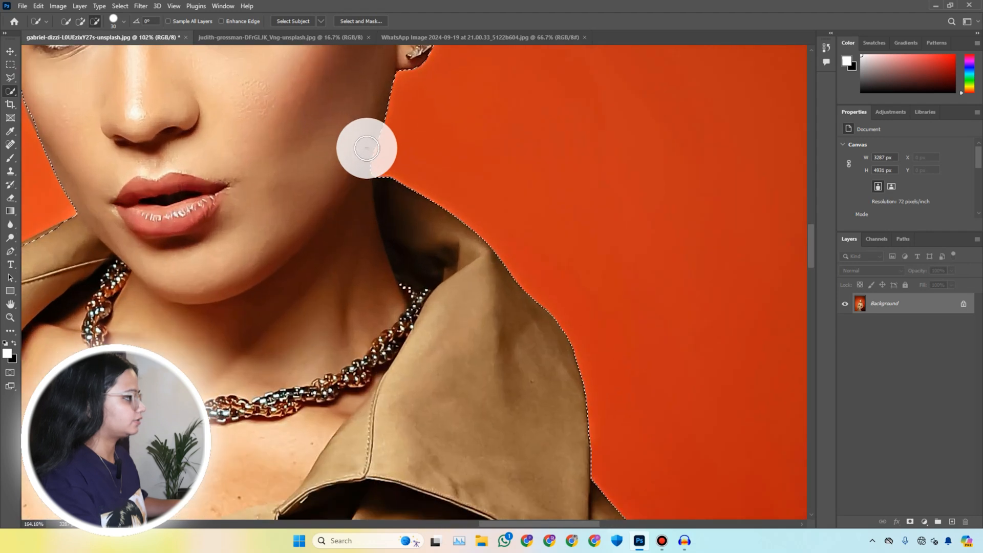
{"action": "scroll", "coordinate": [406, 183], "scroll_direction": "down", "scroll_amount": 5}
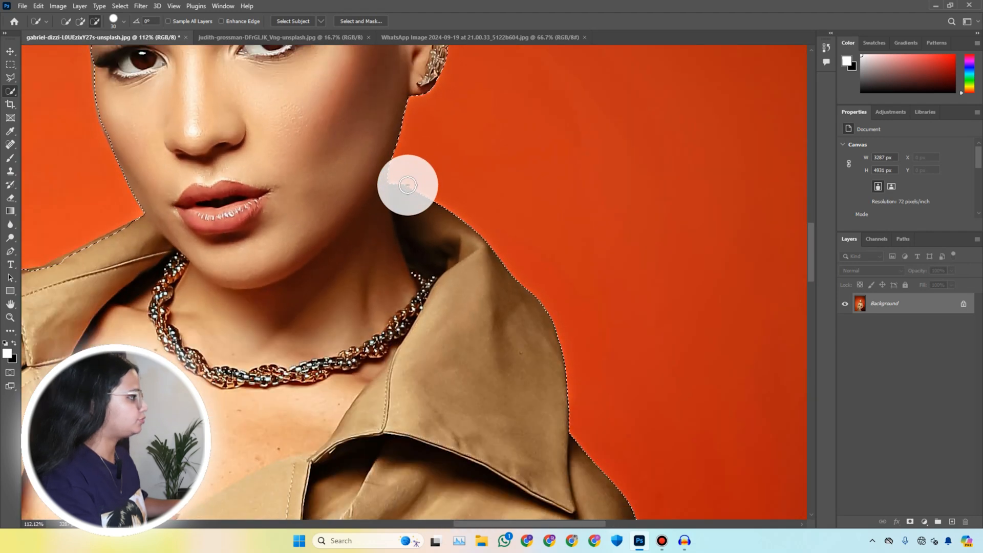
{"action": "scroll", "coordinate": [101, 219], "scroll_direction": "up", "scroll_amount": 5}
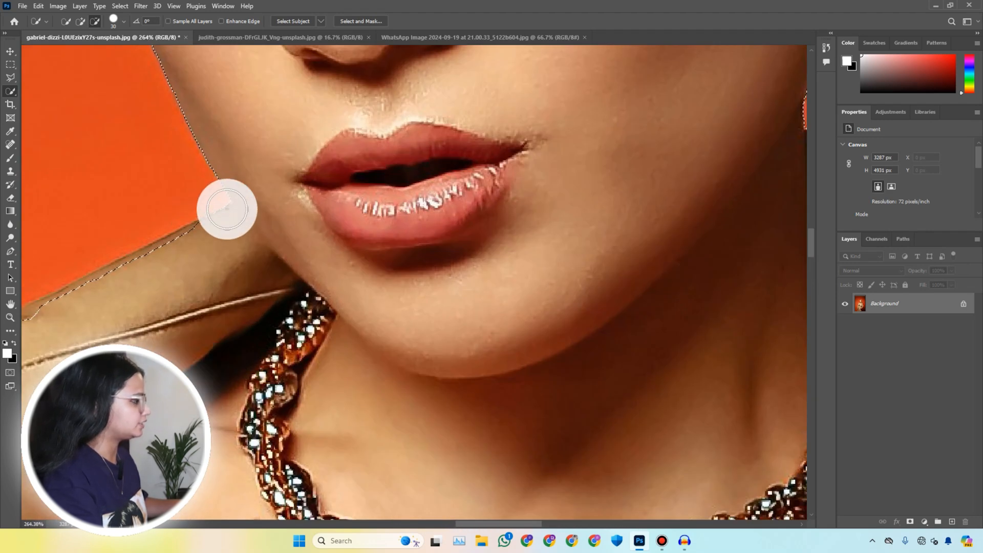
{"action": "scroll", "coordinate": [205, 208], "scroll_direction": "down", "scroll_amount": 7}
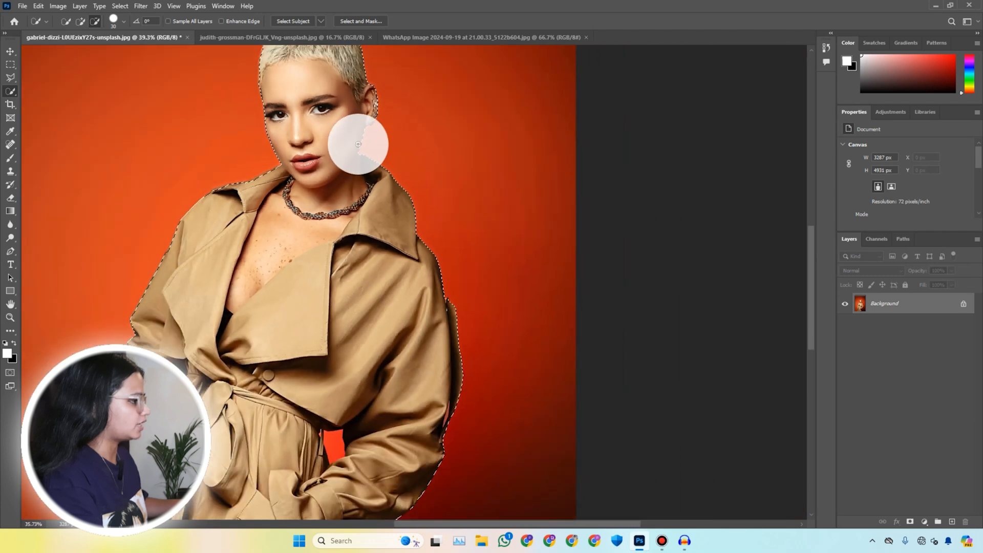
{"action": "scroll", "coordinate": [399, 409], "scroll_direction": "up", "scroll_amount": 10}
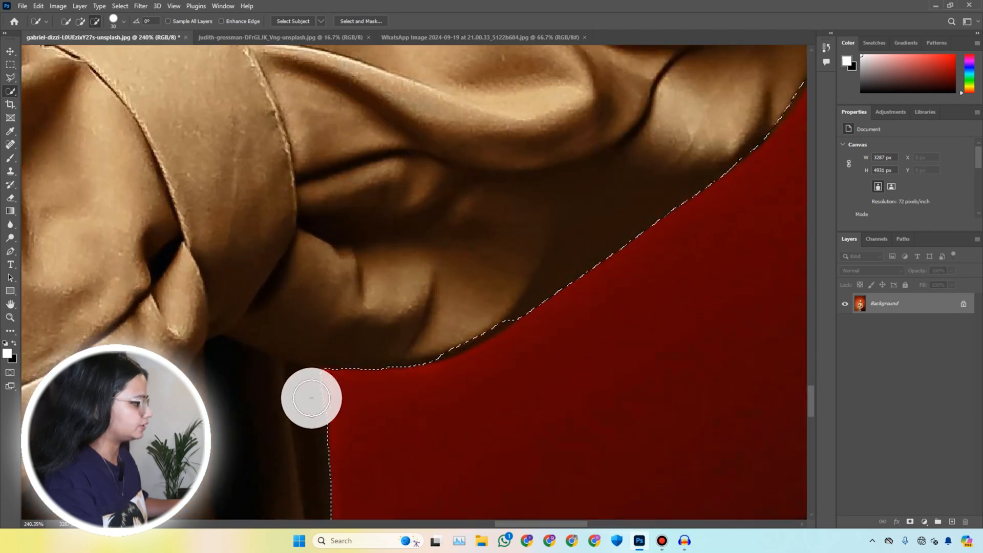
{"action": "scroll", "coordinate": [315, 404], "scroll_direction": "down", "scroll_amount": 9}
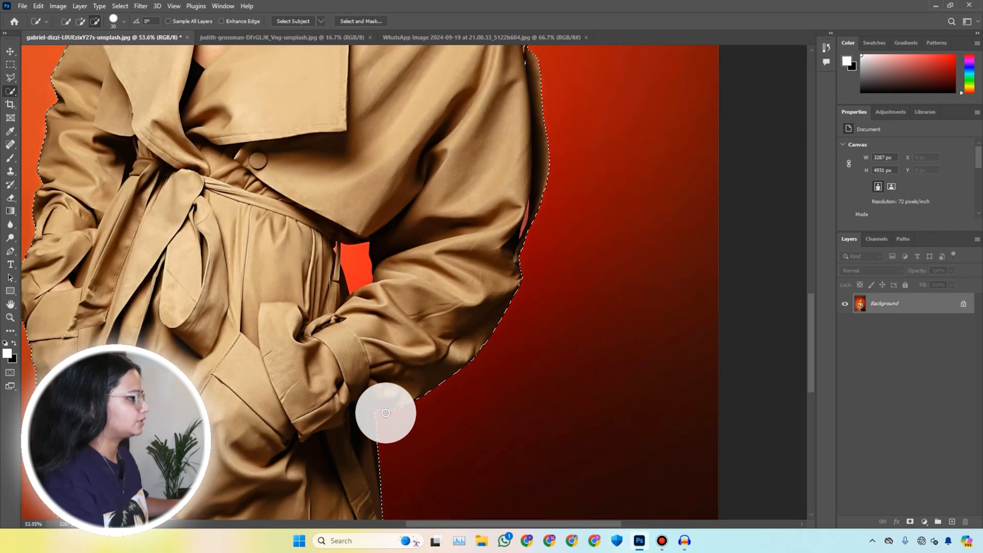
{"action": "scroll", "coordinate": [385, 410], "scroll_direction": "down", "scroll_amount": 4}
{"action": "scroll", "coordinate": [387, 149], "scroll_direction": "up", "scroll_amount": 3}
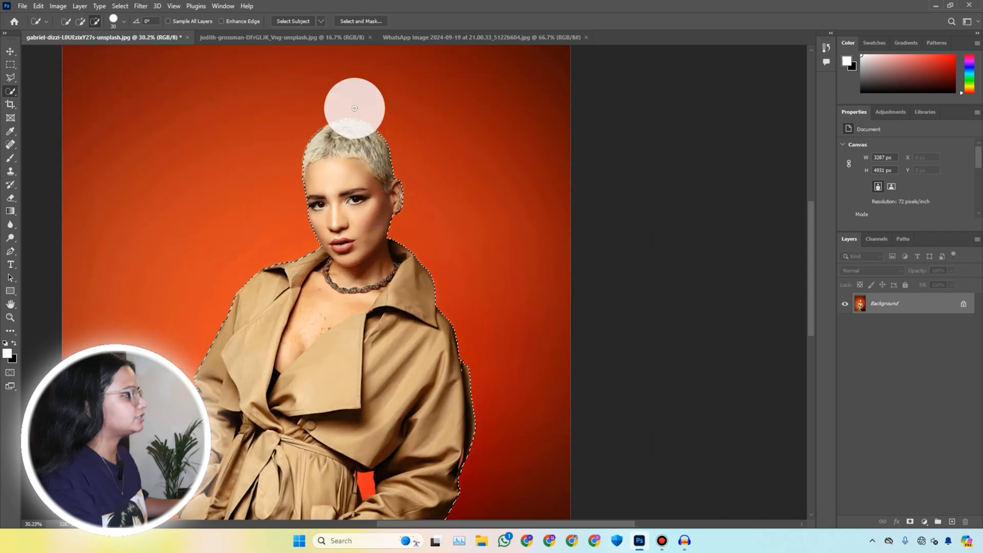
{"action": "scroll", "coordinate": [355, 101], "scroll_direction": "down", "scroll_amount": 4}
{"action": "scroll", "coordinate": [337, 227], "scroll_direction": "up", "scroll_amount": 2}
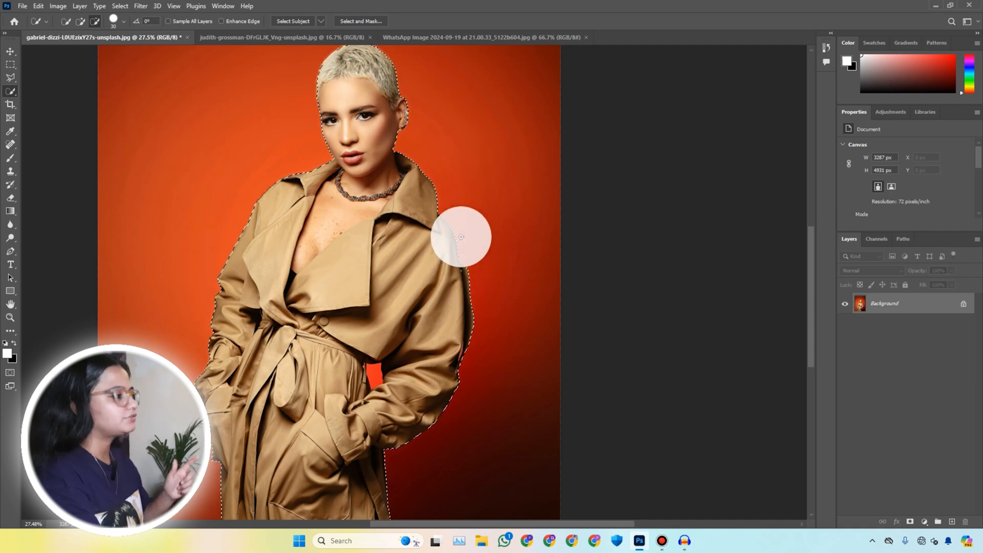
{"action": "scroll", "coordinate": [462, 237], "scroll_direction": "up", "scroll_amount": 1}
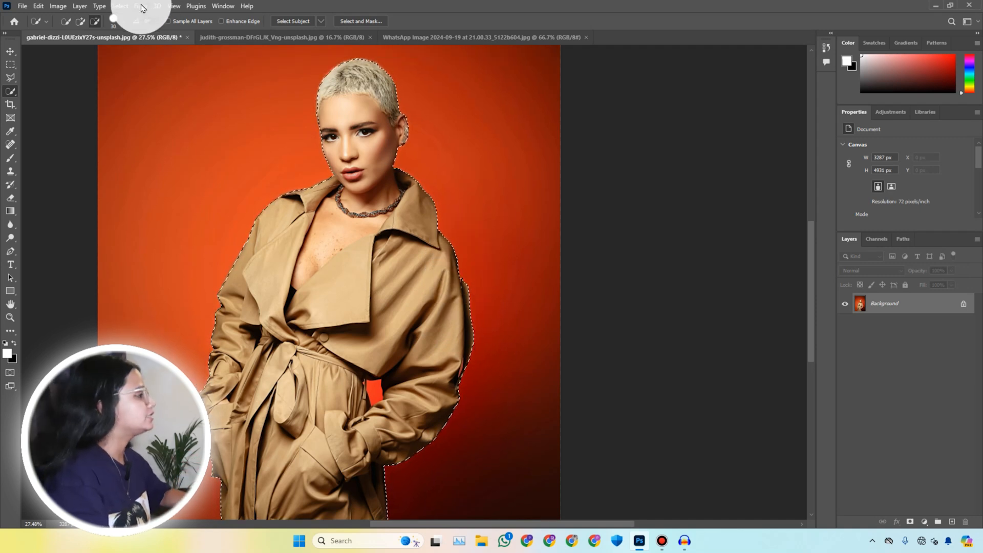
Expand the woman's selection outward by 20 pixels
{"action": "left_click", "coordinate": [127, 10]}
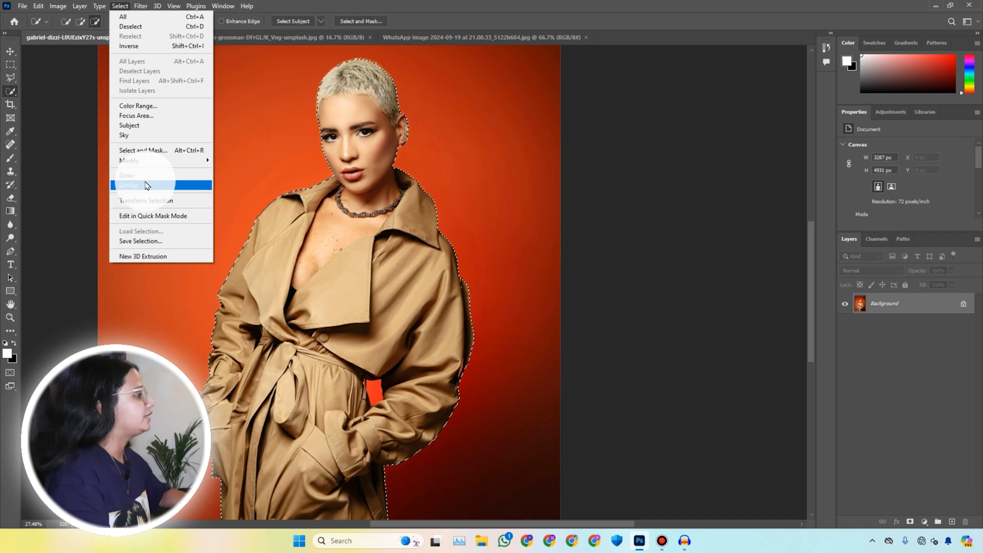
{"action": "left_click", "coordinate": [167, 161]}
{"action": "left_click", "coordinate": [229, 179]}
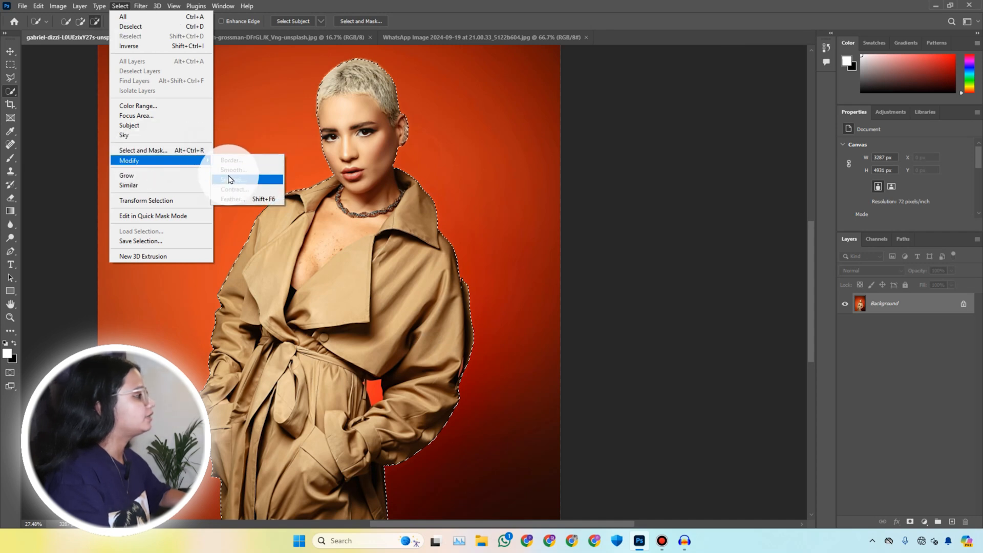
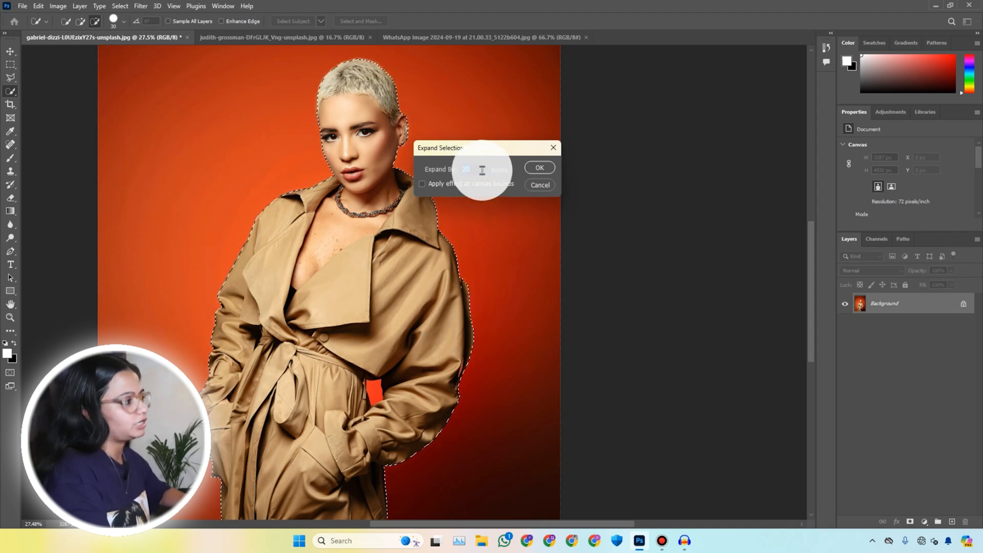
{"action": "left_click", "coordinate": [536, 170]}
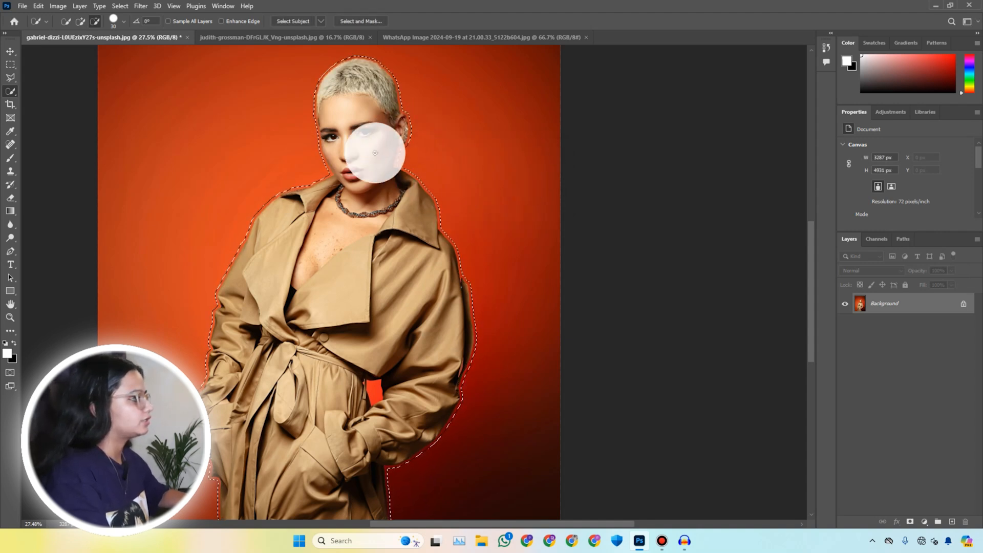
Examine the gap between the expanded selection edge and the woman's head, shoulders and coat sleeves
{"action": "scroll", "coordinate": [358, 174], "scroll_direction": "up", "scroll_amount": 4}
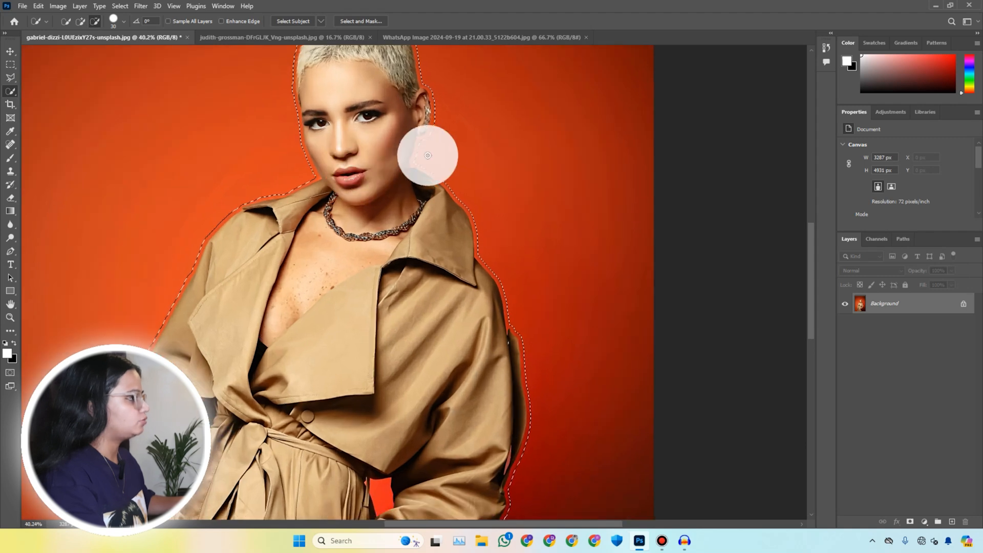
{"action": "scroll", "coordinate": [504, 287], "scroll_direction": "down", "scroll_amount": 3}
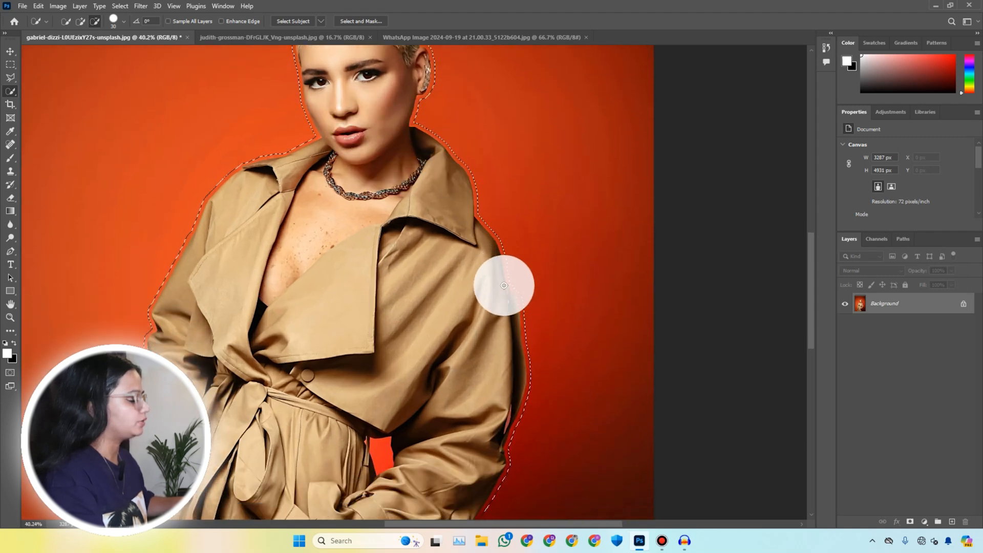
{"action": "scroll", "coordinate": [504, 280], "scroll_direction": "down", "scroll_amount": 4}
{"action": "scroll", "coordinate": [503, 266], "scroll_direction": "up", "scroll_amount": 5}
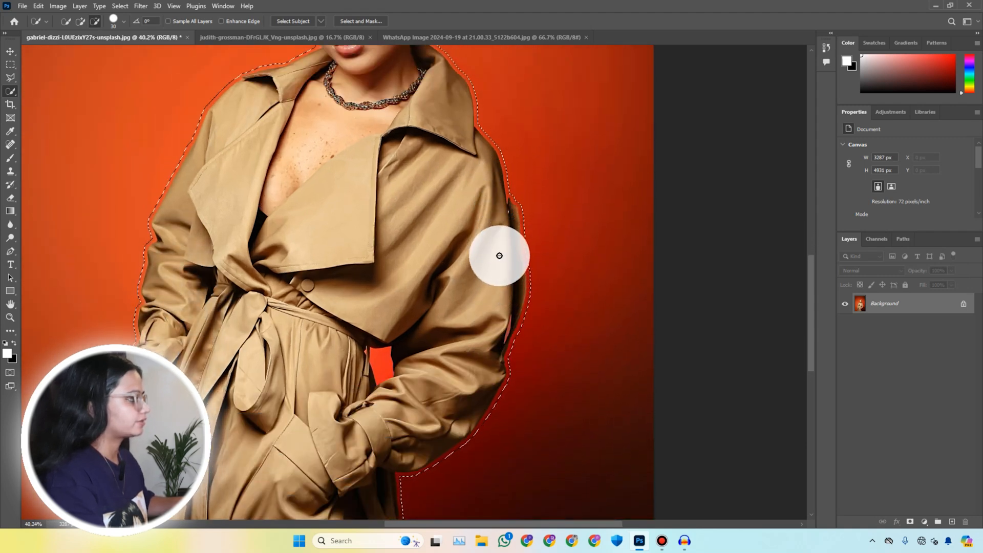
{"action": "scroll", "coordinate": [500, 256], "scroll_direction": "down", "scroll_amount": 4}
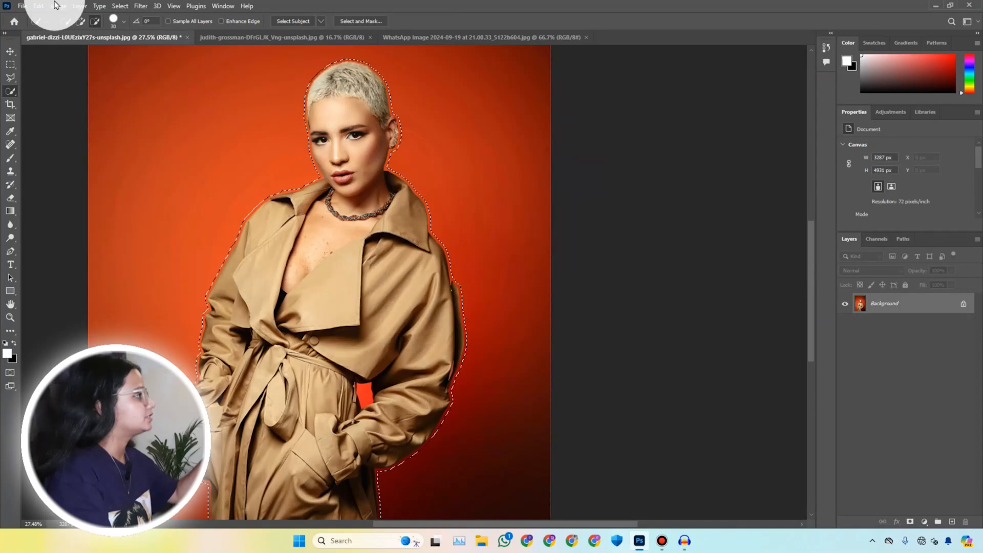
{"action": "left_click", "coordinate": [39, 6]}
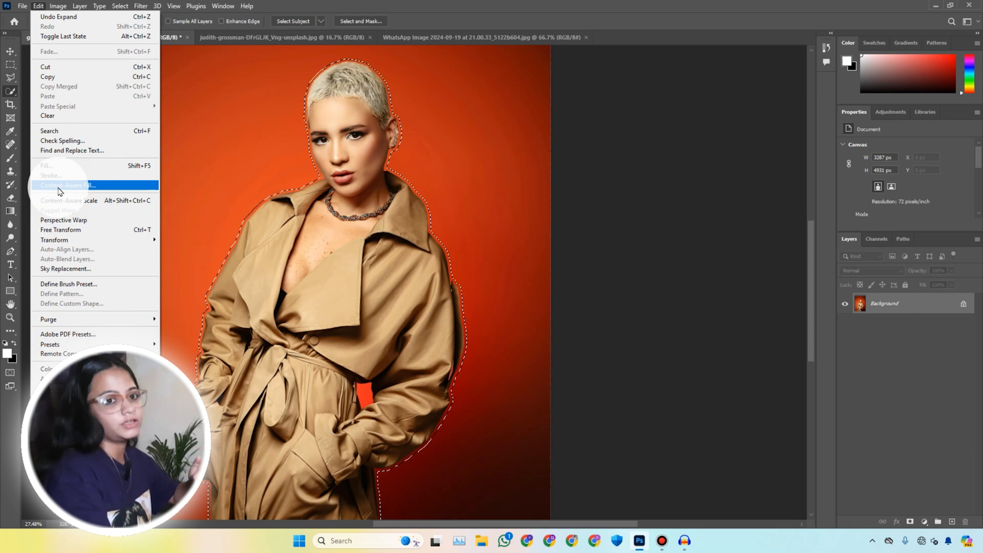
{"action": "left_click", "coordinate": [367, 201]}
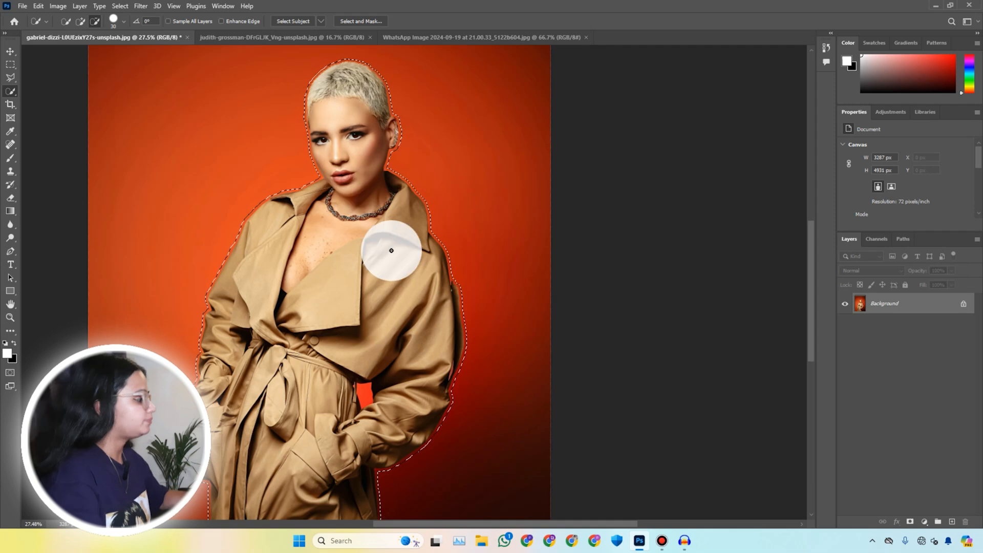
{"action": "scroll", "coordinate": [387, 219], "scroll_direction": "down", "scroll_amount": 2}
{"action": "scroll", "coordinate": [401, 212], "scroll_direction": "up", "scroll_amount": 3}
{"action": "scroll", "coordinate": [407, 211], "scroll_direction": "down", "scroll_amount": 2}
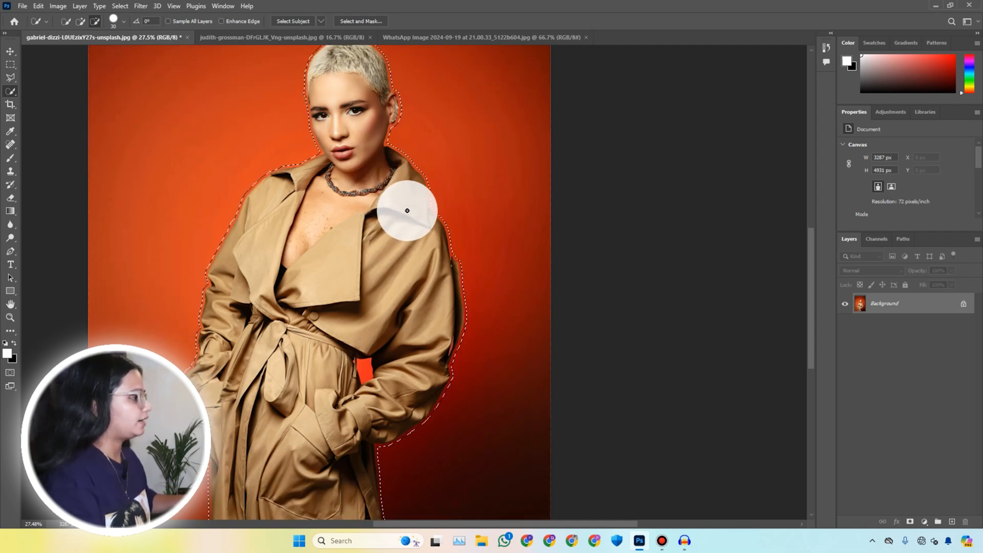
{"action": "scroll", "coordinate": [446, 289], "scroll_direction": "down", "scroll_amount": 3}
{"action": "scroll", "coordinate": [412, 255], "scroll_direction": "up", "scroll_amount": 2}
{"action": "left_click", "coordinate": [120, 6]}
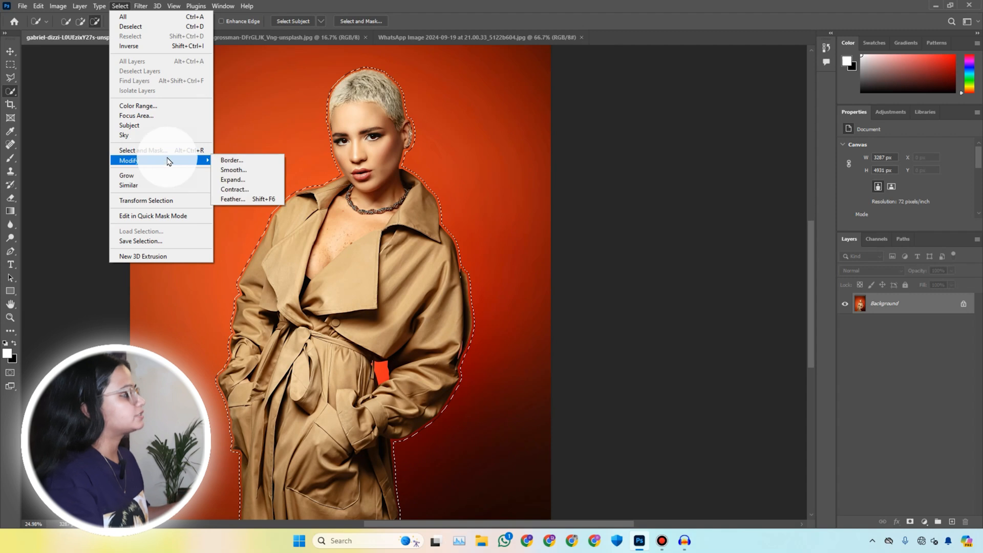
{"action": "mouse_move", "coordinate": [207, 161]}
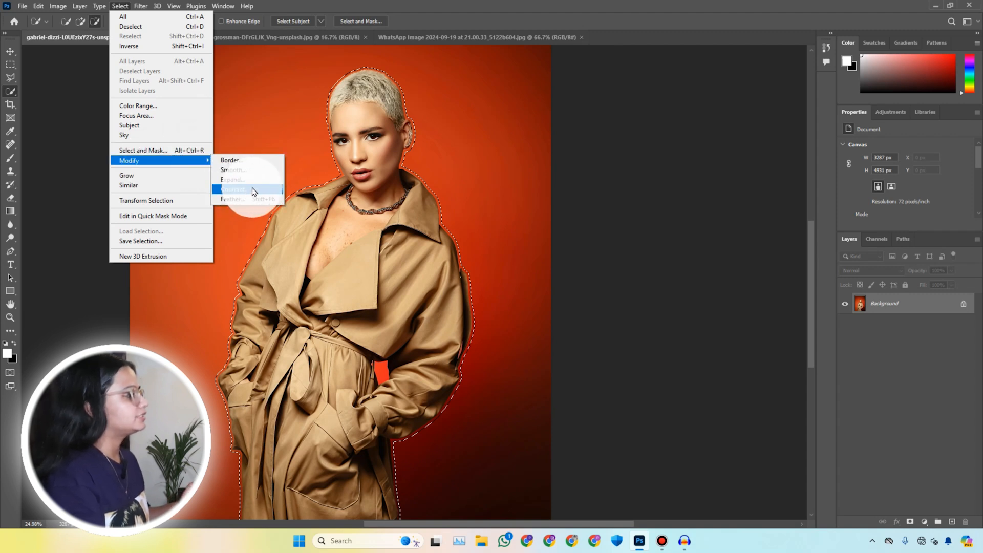
{"action": "left_click", "coordinate": [297, 187]}
Switch to the orange rose image and select its subject automatically with Select Subject
{"action": "left_click", "coordinate": [227, 41]}
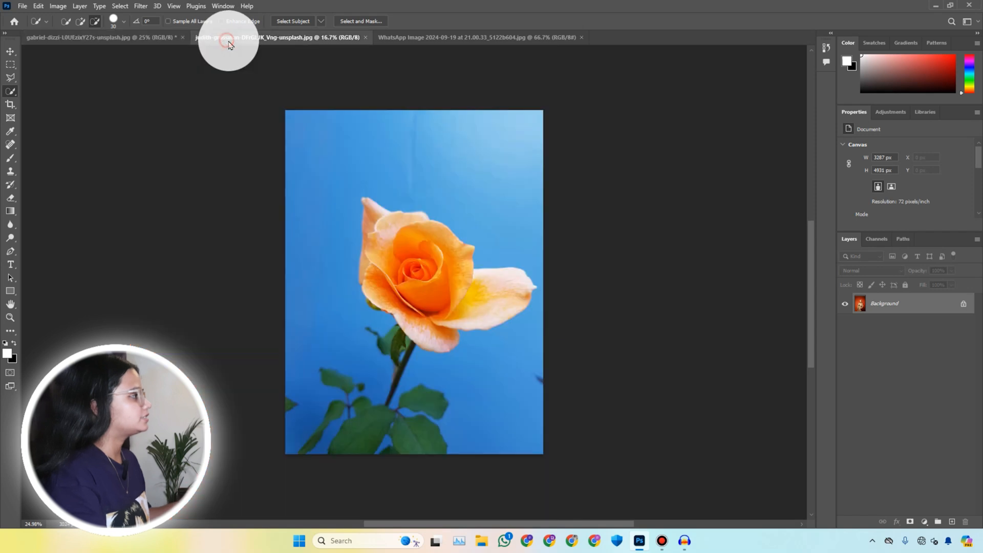
{"action": "scroll", "coordinate": [355, 268], "scroll_direction": "down", "scroll_amount": 1}
{"action": "scroll", "coordinate": [355, 268], "scroll_direction": "down", "scroll_amount": 1}
{"action": "scroll", "coordinate": [488, 299], "scroll_direction": "up", "scroll_amount": 4}
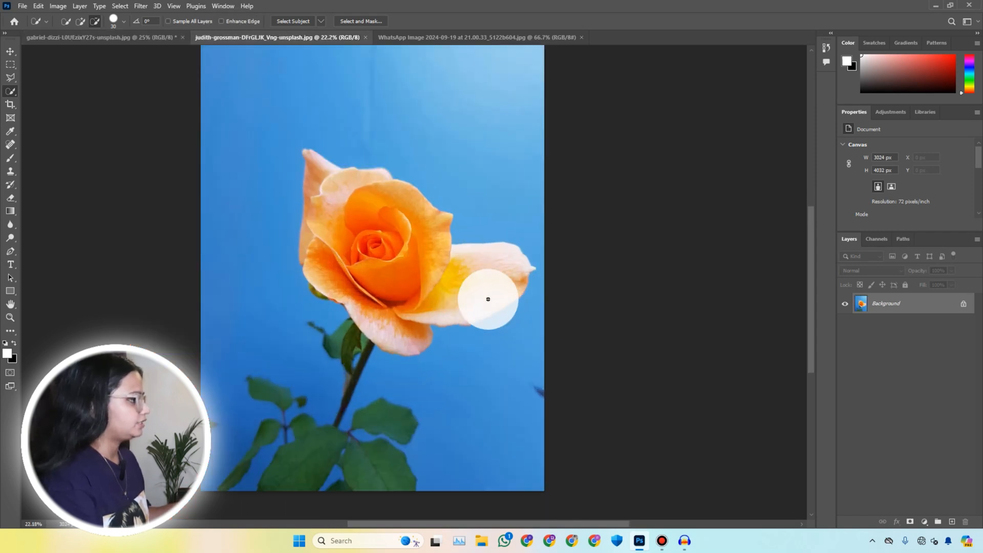
{"action": "scroll", "coordinate": [488, 299], "scroll_direction": "up", "scroll_amount": 1}
{"action": "left_click", "coordinate": [115, 6]}
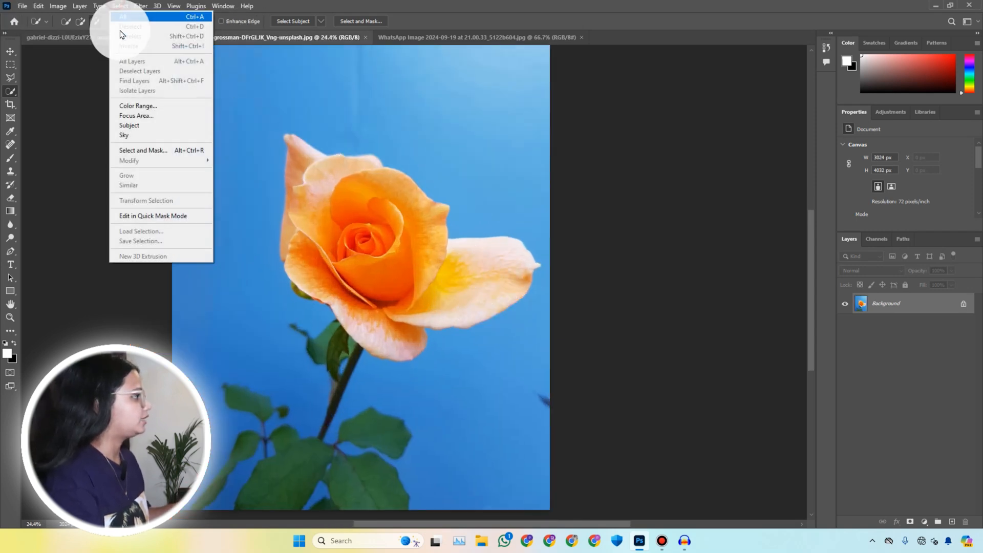
{"action": "left_click", "coordinate": [131, 125]}
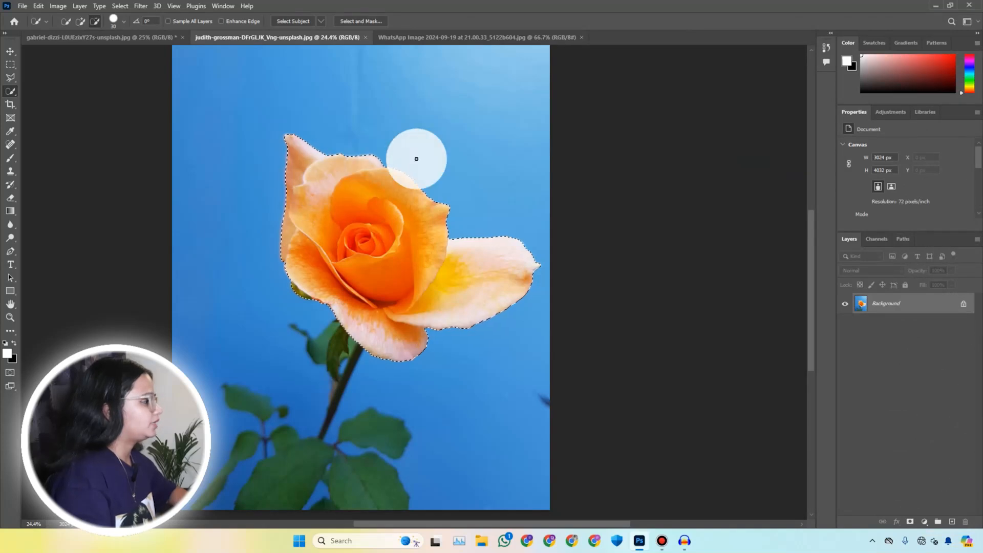
Try expanding the rose selection outward by 20 pixels
{"action": "left_click", "coordinate": [120, 6]}
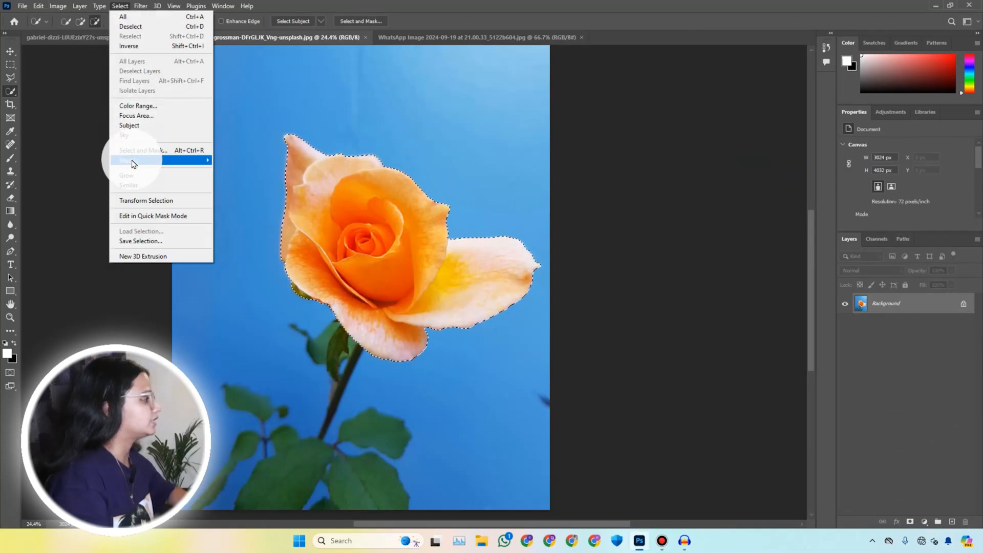
{"action": "mouse_move", "coordinate": [204, 164]}
{"action": "left_click", "coordinate": [225, 180]}
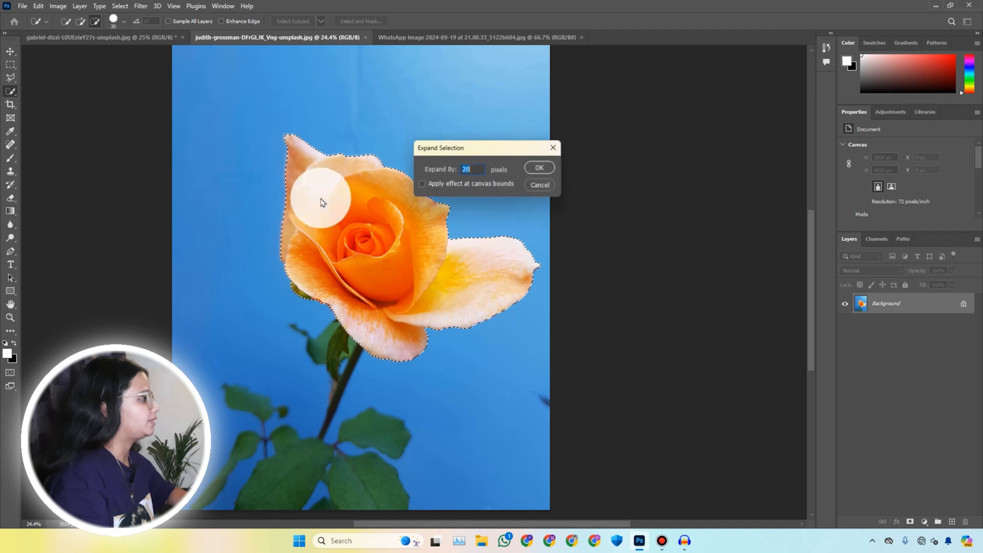
{"action": "left_click", "coordinate": [538, 171]}
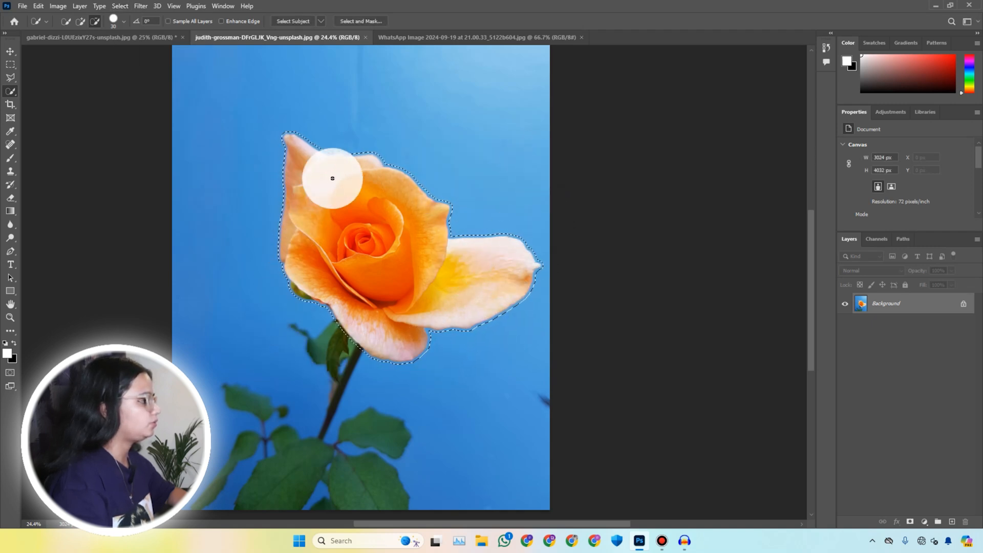
{"action": "left_click", "coordinate": [121, 6]}
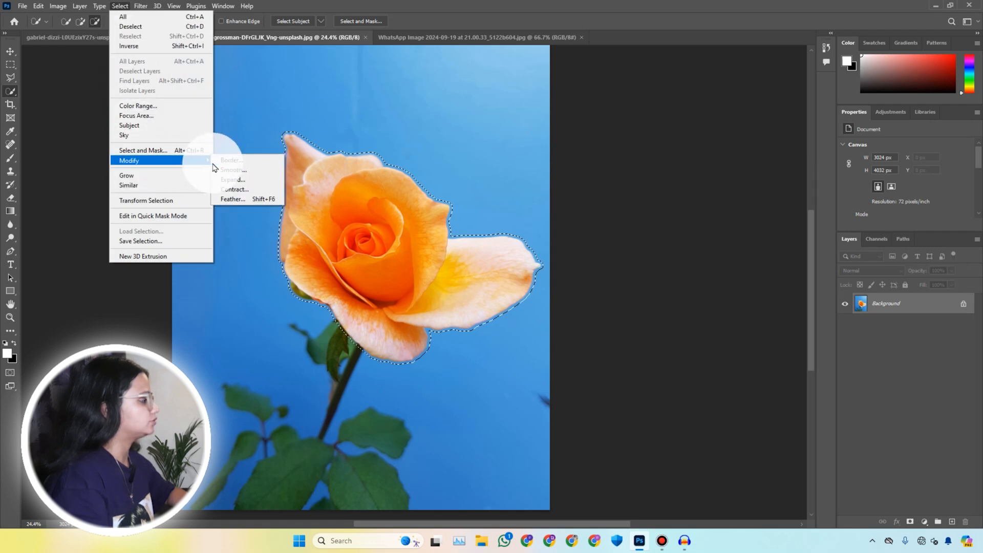
{"action": "left_click", "coordinate": [239, 134]}
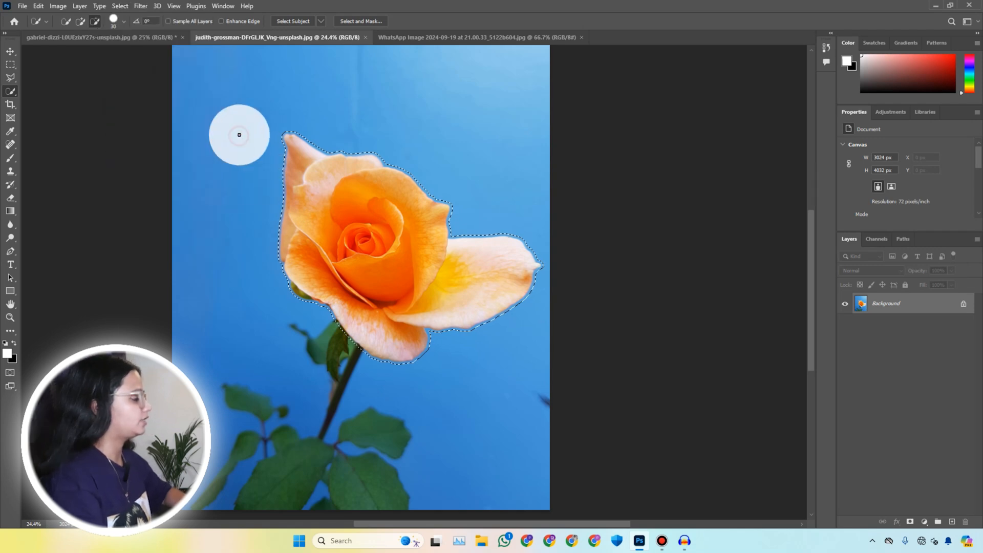
Contract the rose selection inward by 20 pixels and inspect its edge along the petals
{"action": "left_click", "coordinate": [120, 6]}
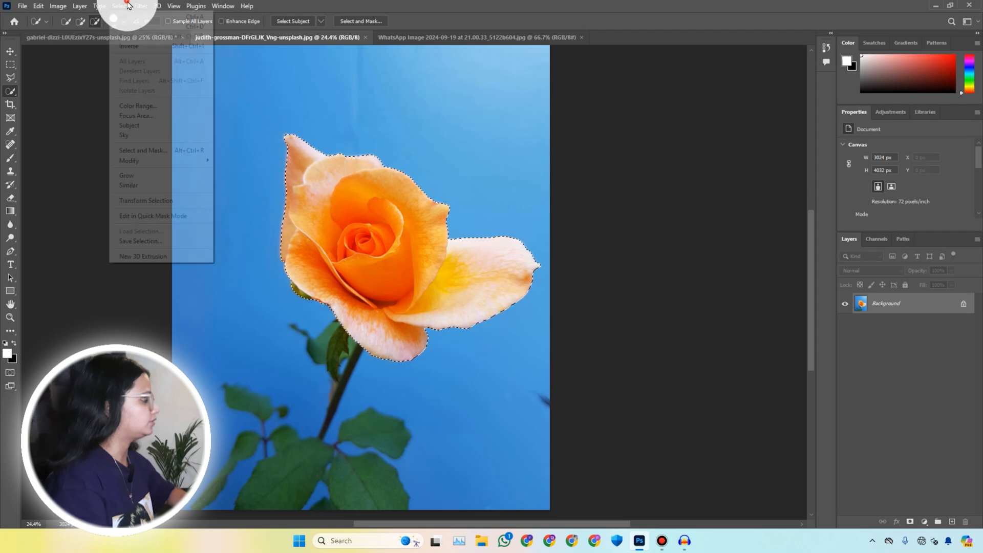
{"action": "mouse_move", "coordinate": [208, 161]}
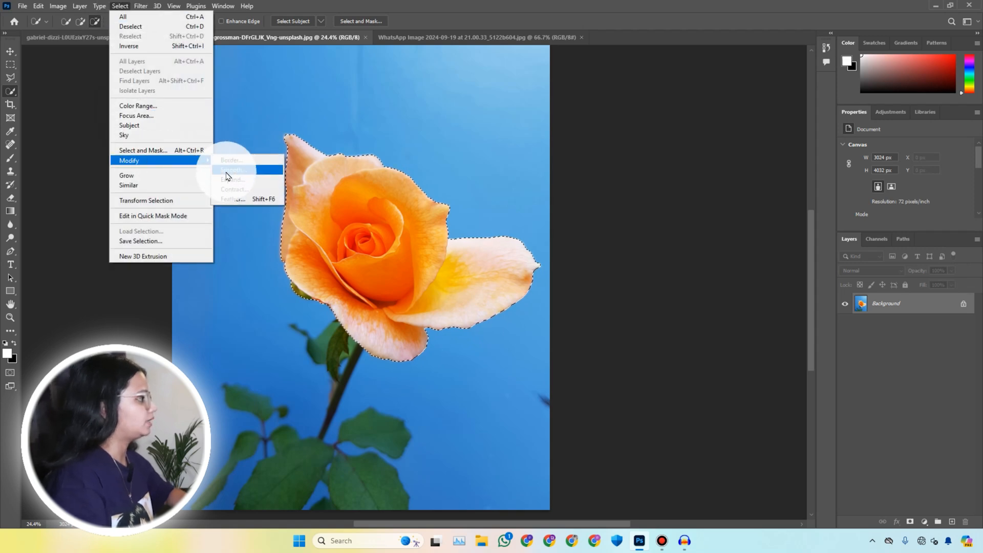
{"action": "left_click", "coordinate": [227, 195]}
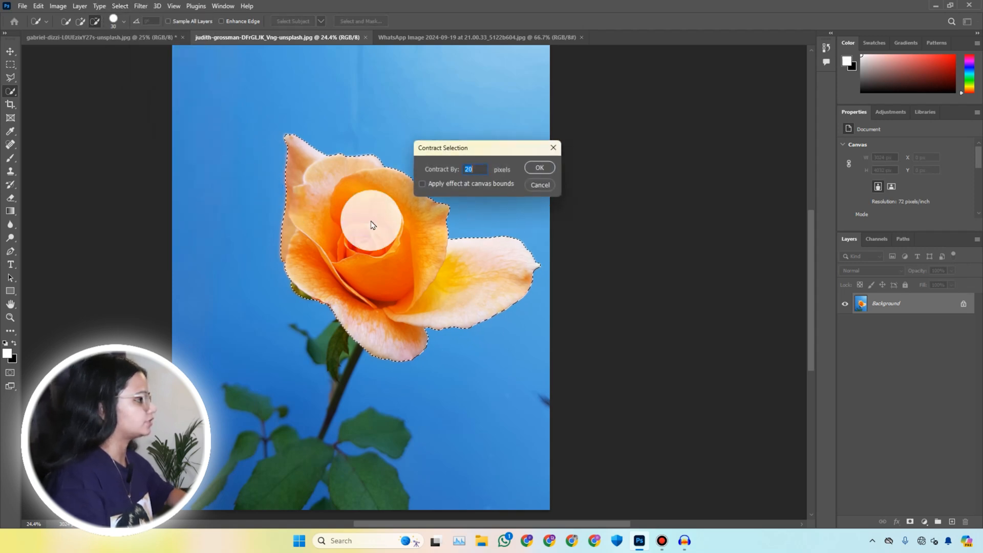
{"action": "left_click", "coordinate": [533, 168]}
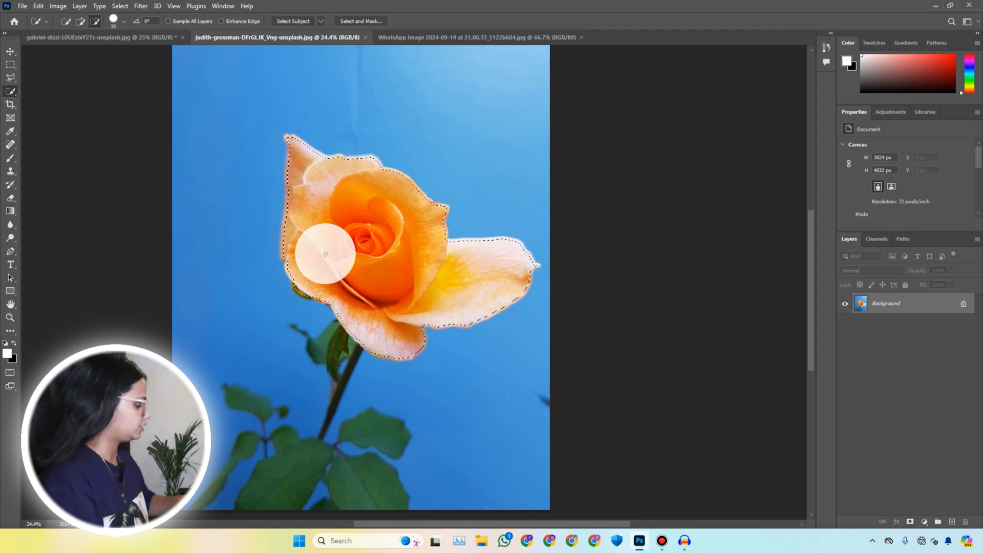
{"action": "scroll", "coordinate": [428, 246], "scroll_direction": "up", "scroll_amount": 3}
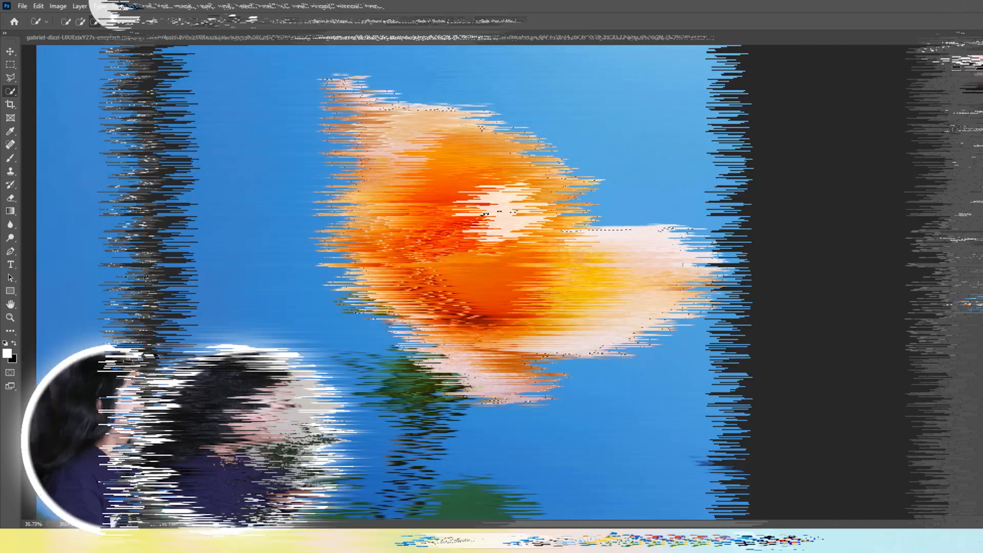
{"action": "left_click", "coordinate": [119, 6]}
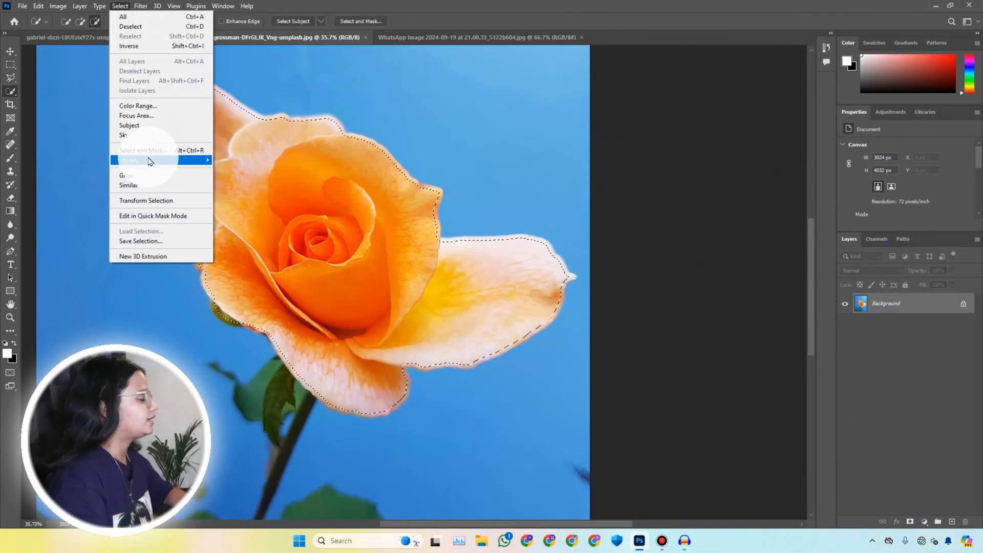
{"action": "mouse_move", "coordinate": [149, 162]}
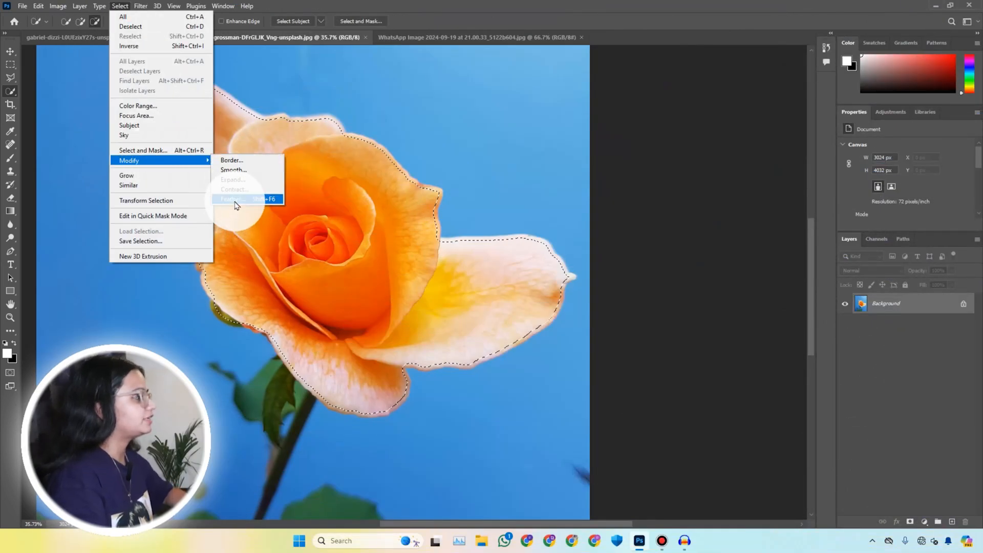
{"action": "left_click", "coordinate": [319, 118]}
Activate the Move tool, copy the contracted rose area and clear the selection
{"action": "left_click", "coordinate": [10, 51]}
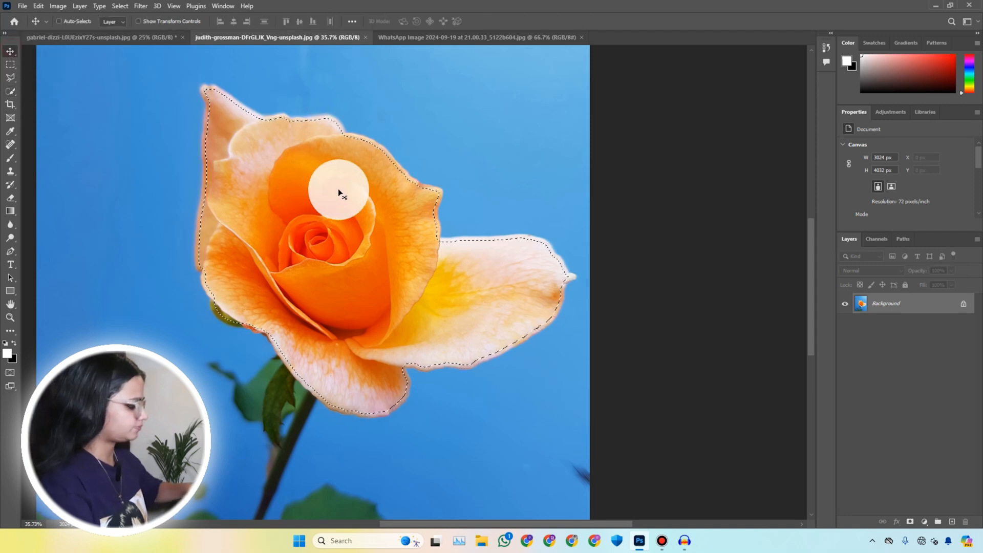
{"action": "key", "text": "ctrl+c"}
{"action": "key", "text": "ctrl+d"}
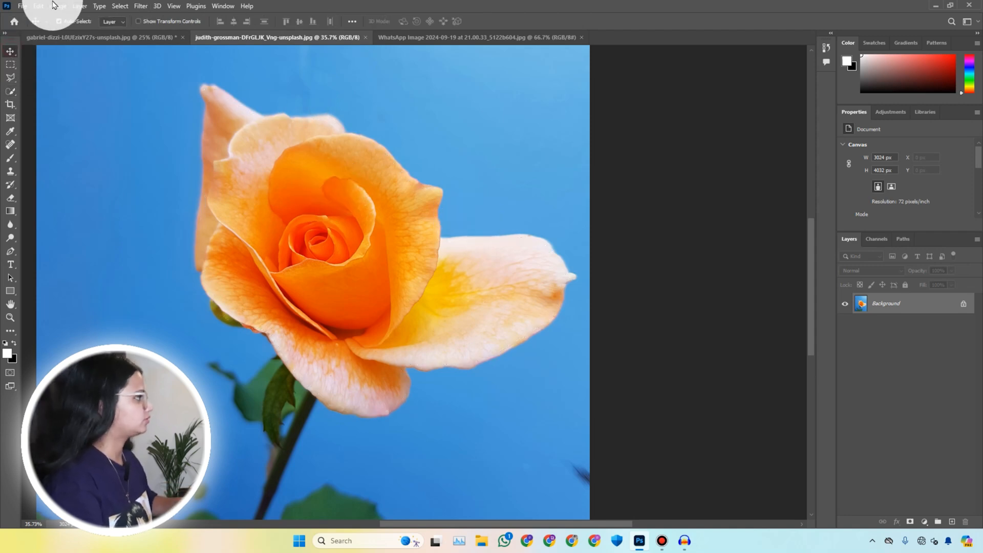
Create a new blank white document of 1080 × 1080 px at 300 pixels/inch
{"action": "left_click", "coordinate": [21, 6]}
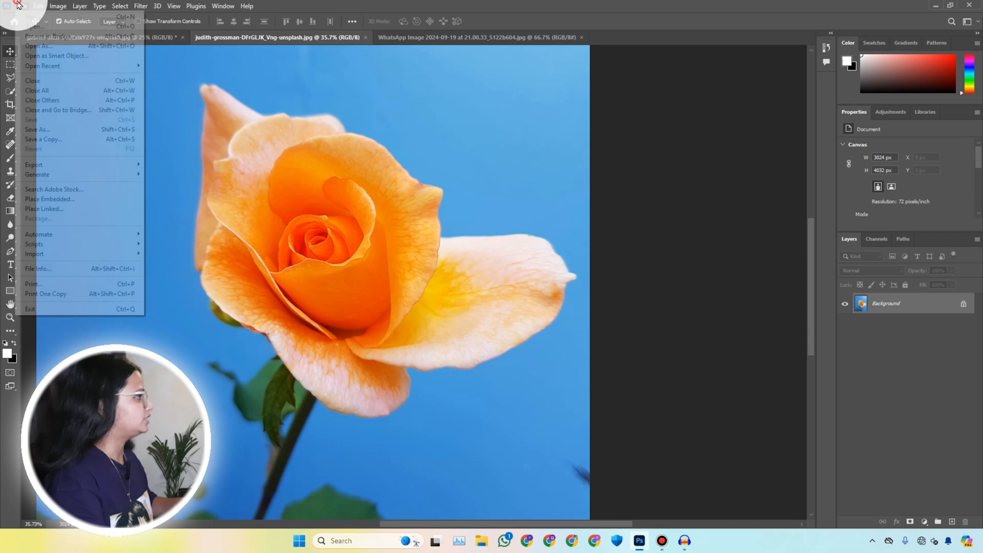
{"action": "left_click", "coordinate": [32, 24]}
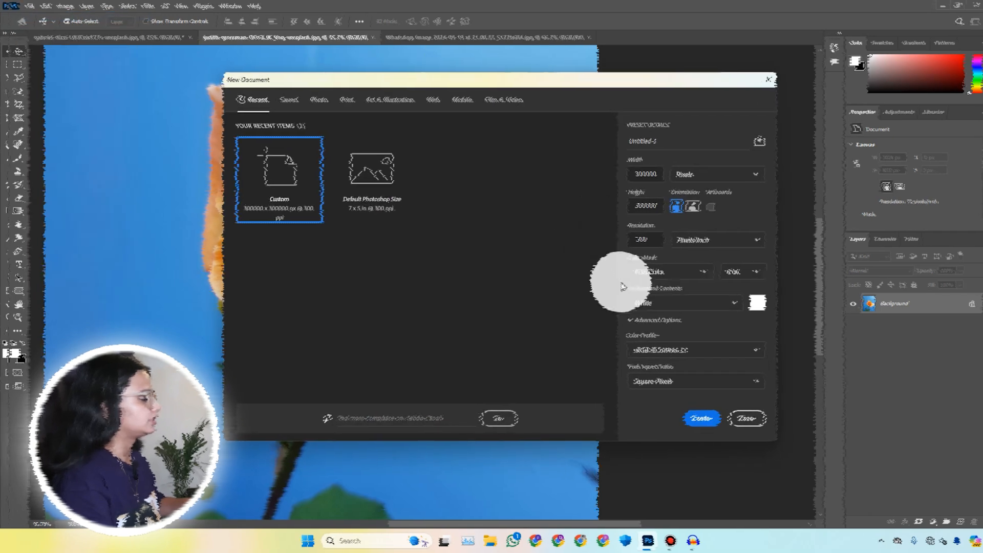
{"action": "key", "text": "Return"}
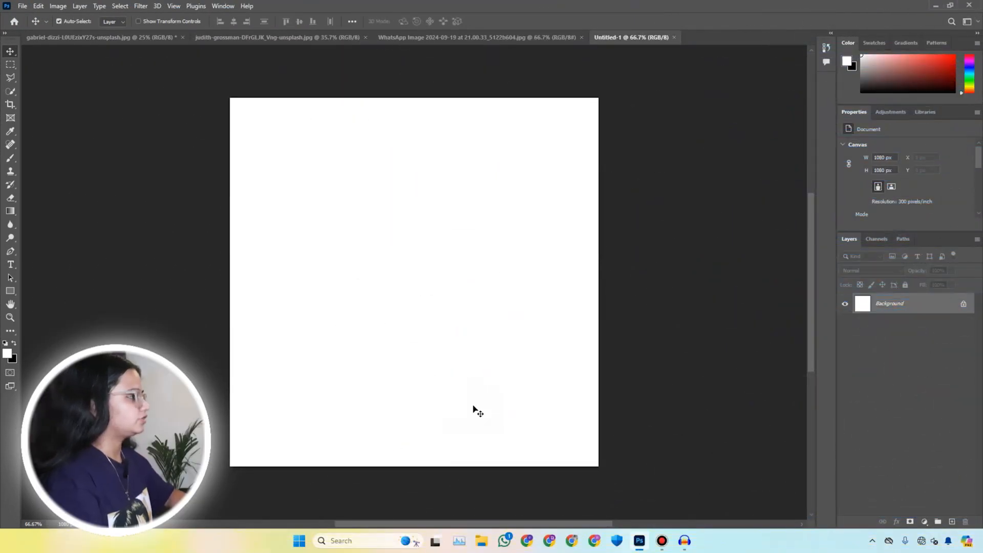
Return to the orange rose image and select the rose again with Select Subject
{"action": "left_click", "coordinate": [432, 38]}
{"action": "left_click", "coordinate": [324, 38]}
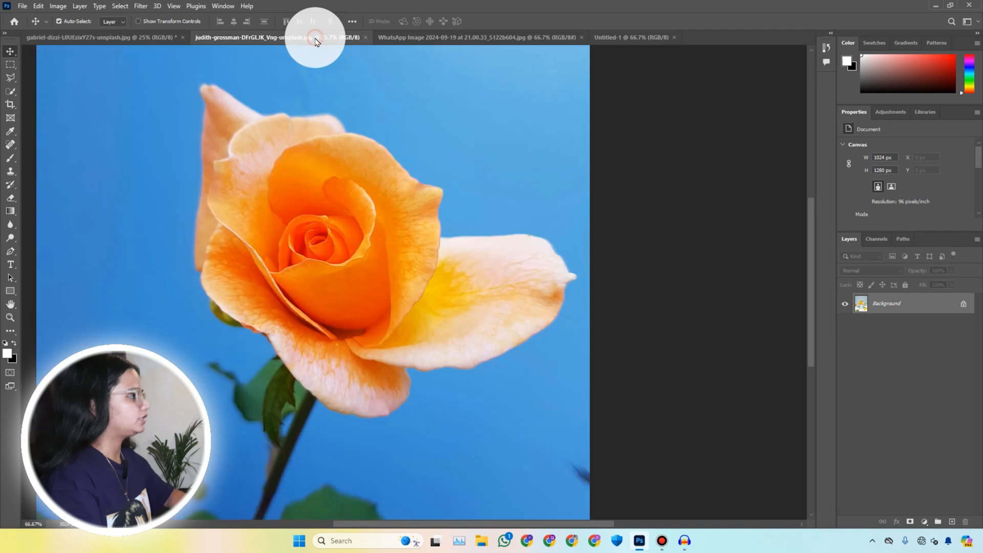
{"action": "left_click", "coordinate": [624, 37]}
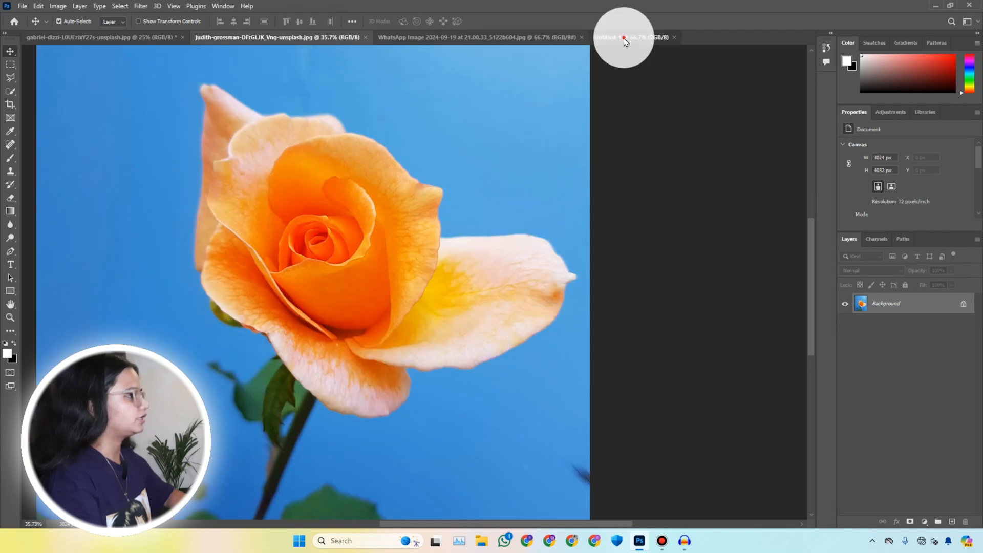
{"action": "left_click", "coordinate": [239, 38]}
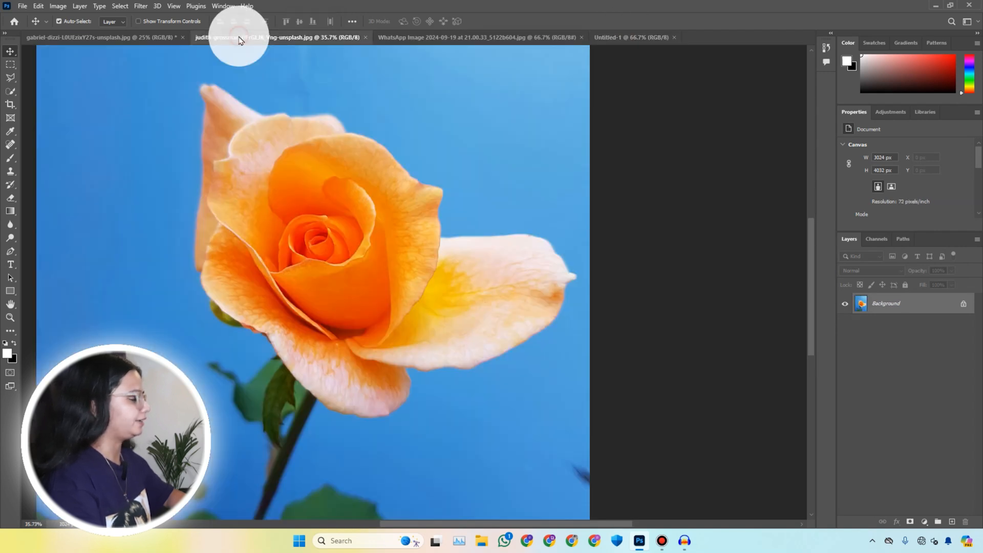
{"action": "left_click", "coordinate": [120, 5]}
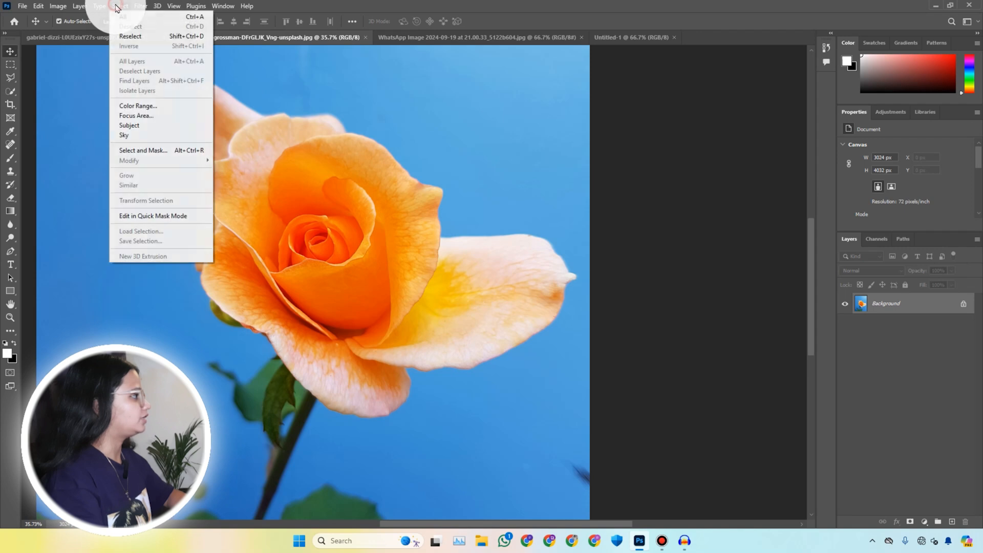
{"action": "left_click", "coordinate": [133, 125]}
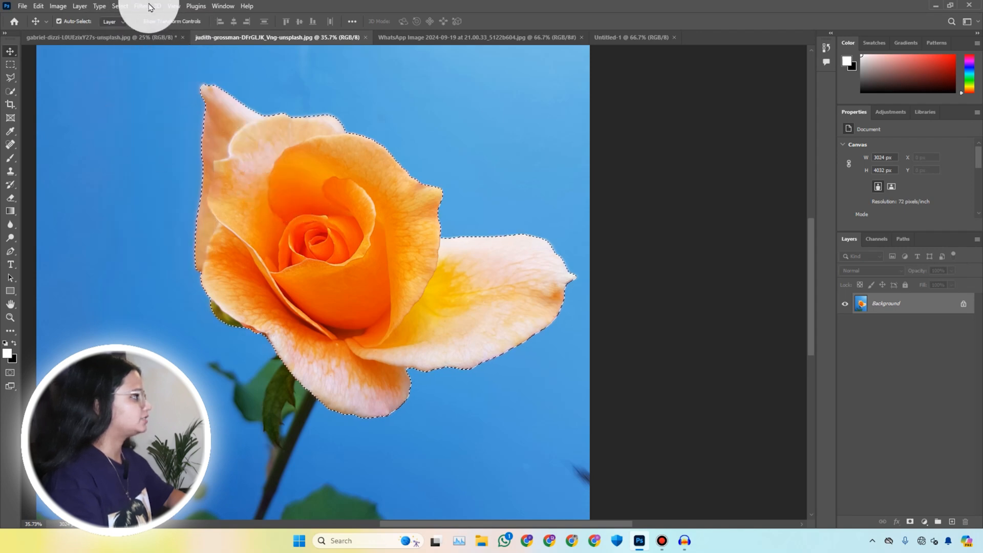
{"action": "left_click", "coordinate": [128, 6]}
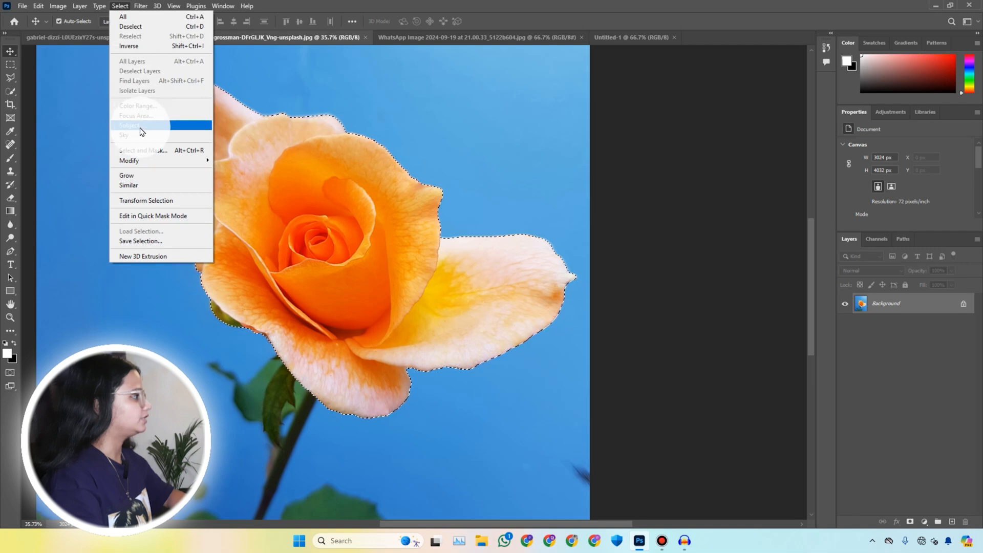
Transfer the selected rose into the blank Untitled-1 document with the Move tool
{"action": "left_click", "coordinate": [10, 51]}
{"action": "left_click_drag", "start_coordinate": [302, 228], "coordinate": [576, 65]}
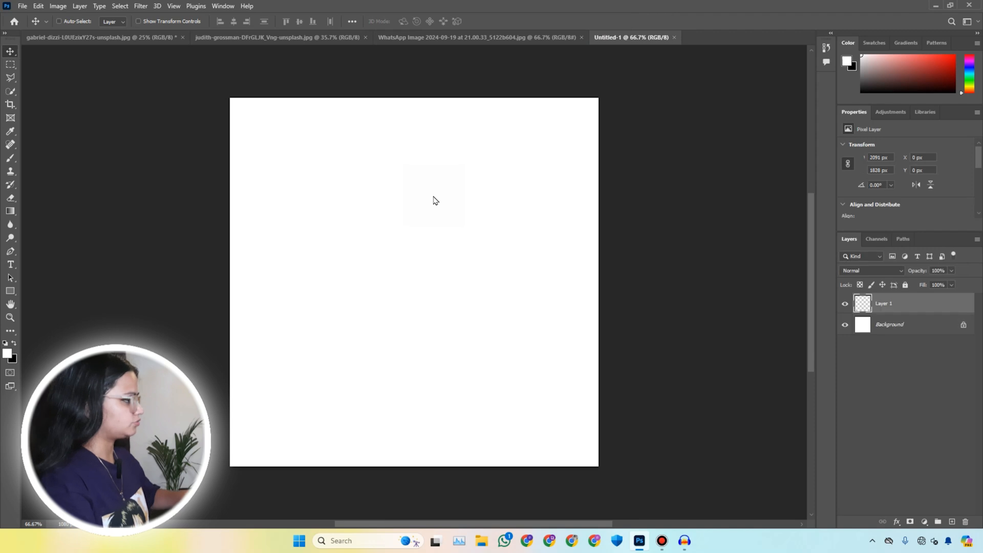
{"action": "left_click_drag", "start_coordinate": [435, 200], "coordinate": [436, 200]}
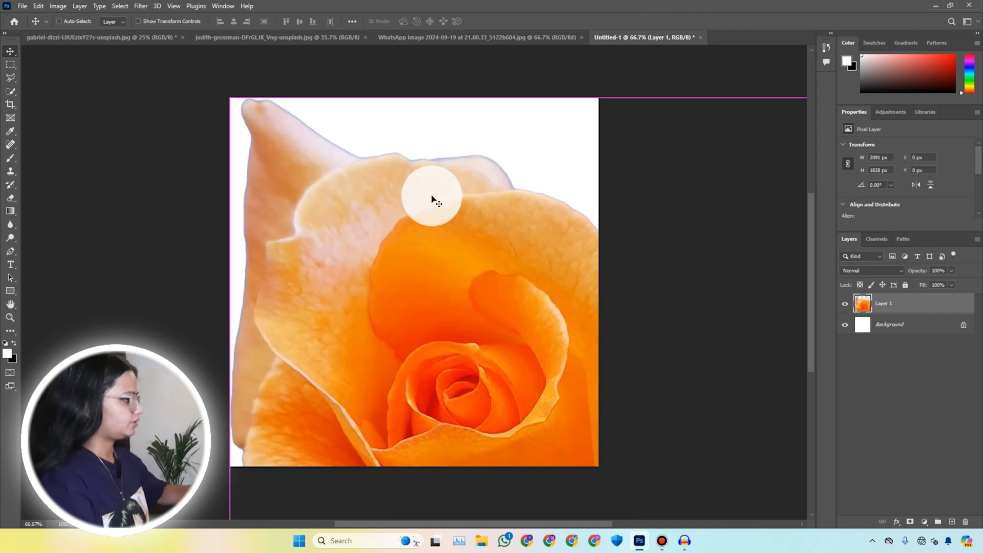
Scale the rose layer down to about 28.85% and place it in the upper-left part of the white canvas
{"action": "key", "text": "ctrl+t"}
{"action": "left_click_drag", "start_coordinate": [233, 111], "coordinate": [403, 308]}
{"action": "left_click_drag", "start_coordinate": [455, 413], "coordinate": [315, 220]}
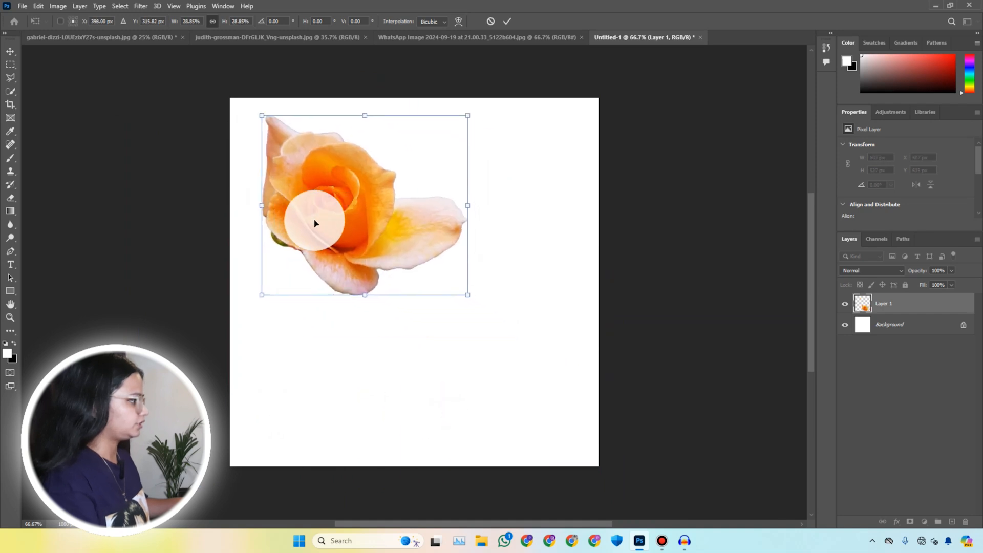
{"action": "left_click", "coordinate": [509, 21]}
Examine the cut-out edge of the rose's petals against the white background for leftover blue fringe
{"action": "scroll", "coordinate": [378, 181], "scroll_direction": "up", "scroll_amount": 10}
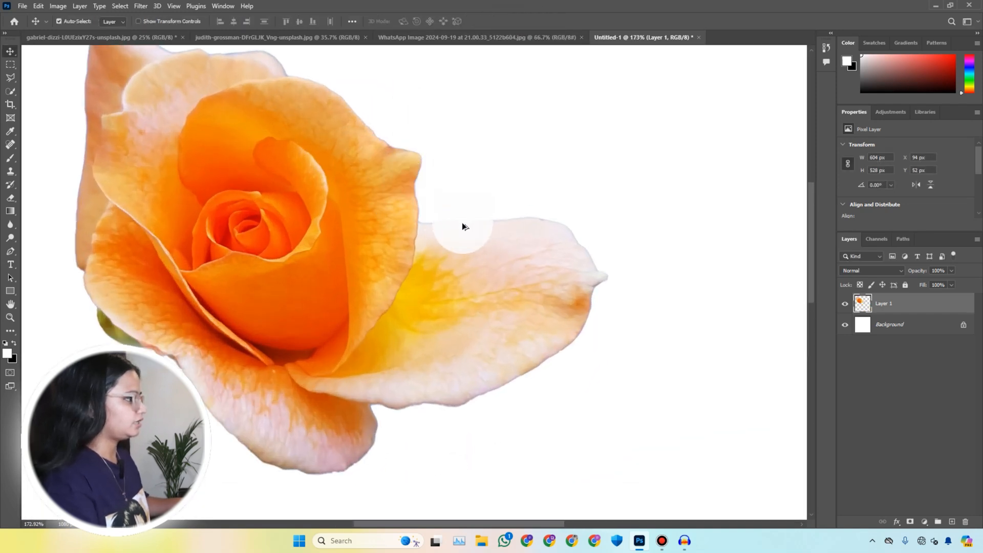
{"action": "scroll", "coordinate": [425, 240], "scroll_direction": "up", "scroll_amount": 8}
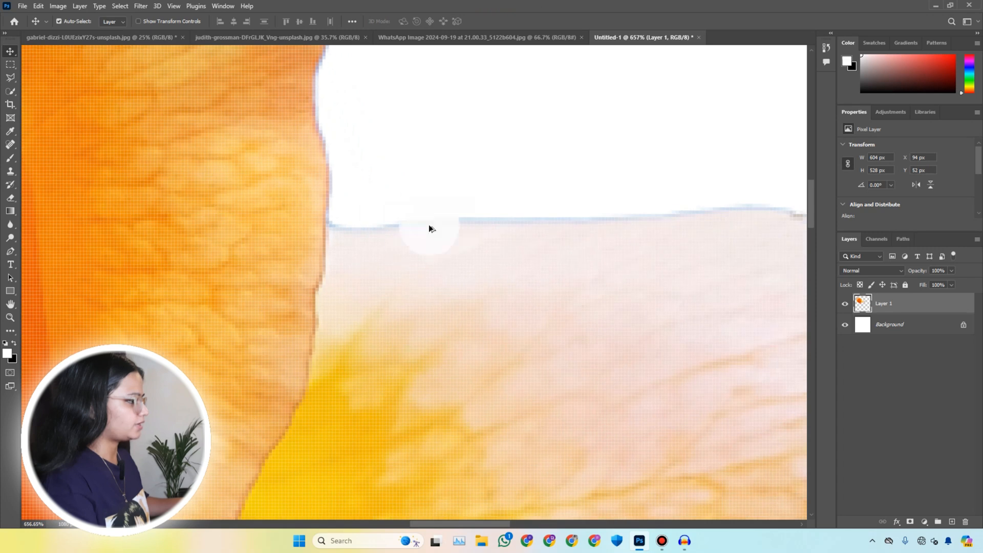
{"action": "scroll", "coordinate": [389, 218], "scroll_direction": "down", "scroll_amount": 12}
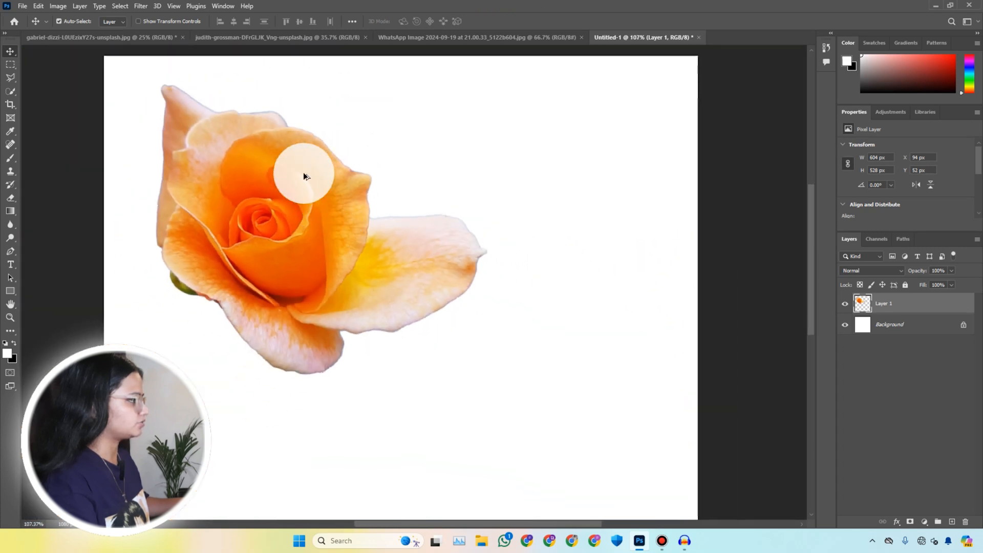
Return to the orange rose image and contract the rose's selection with the Contract command
{"action": "left_click", "coordinate": [117, 5]}
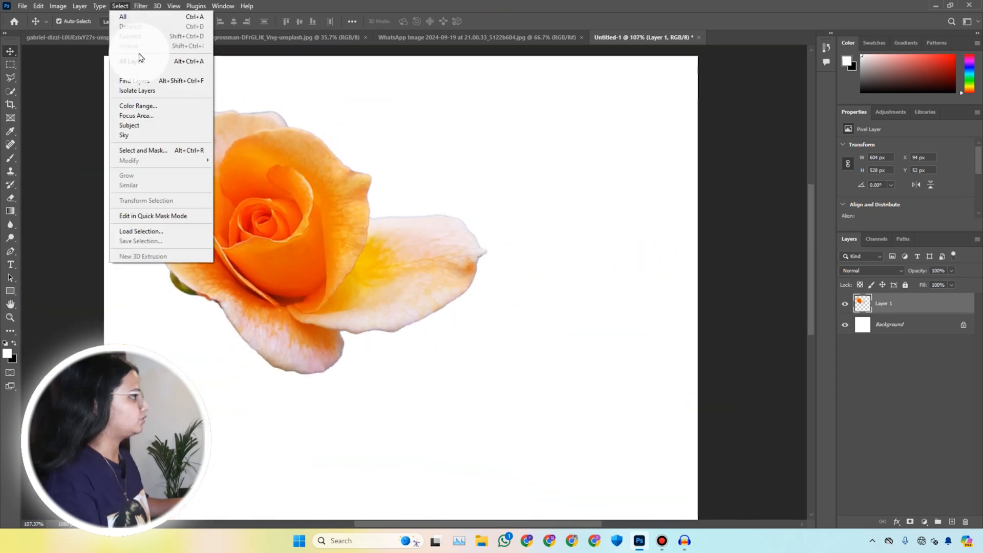
{"action": "left_click", "coordinate": [295, 37]}
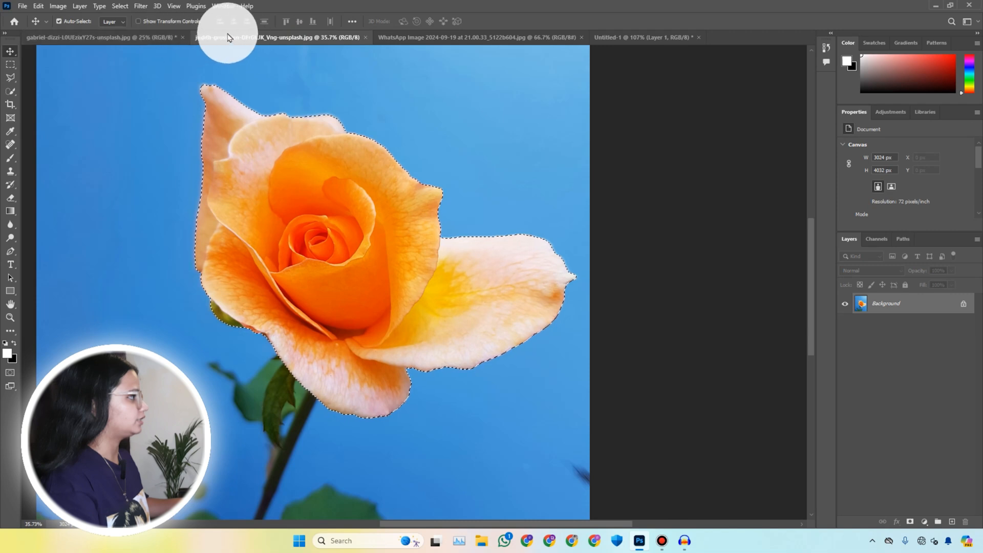
{"action": "left_click", "coordinate": [118, 7]}
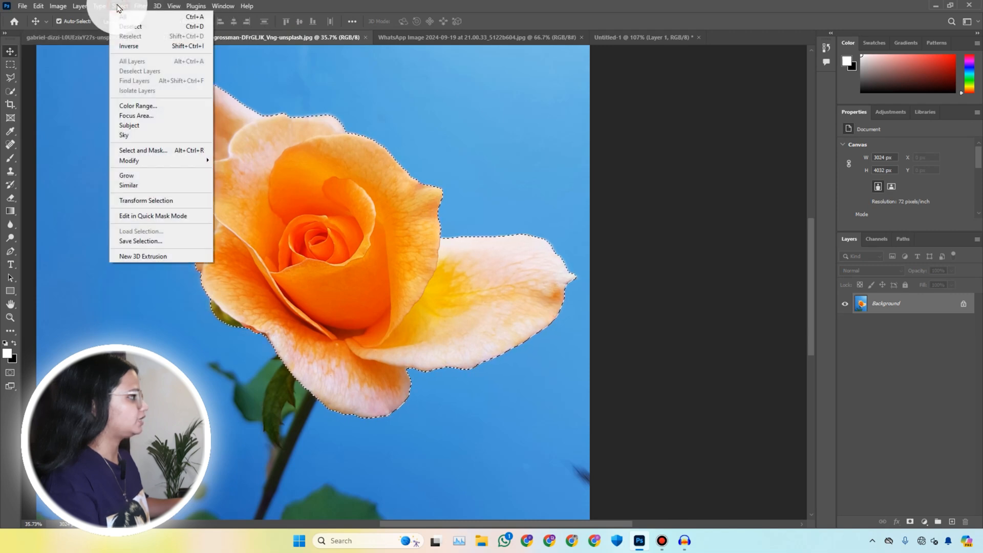
{"action": "mouse_move", "coordinate": [135, 160]}
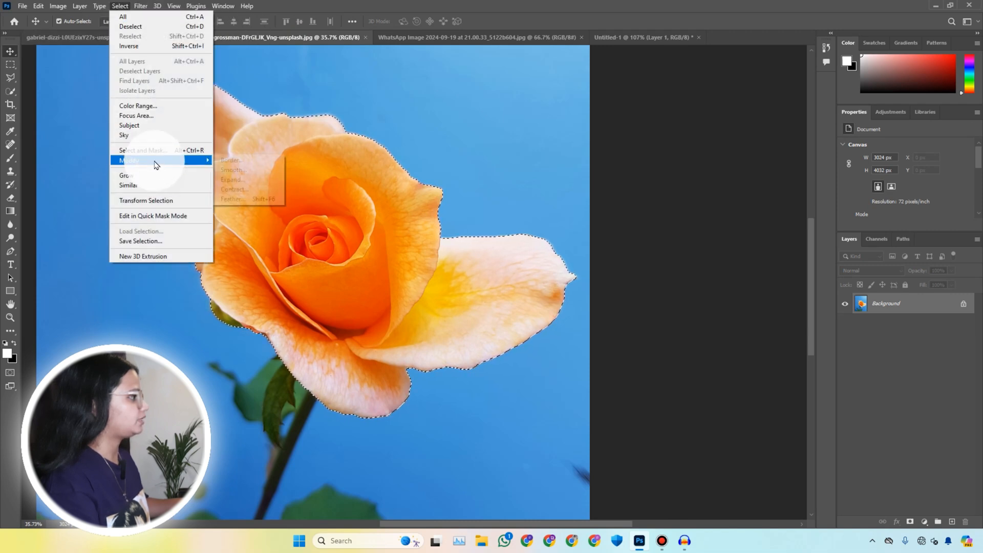
{"action": "left_click", "coordinate": [229, 192]}
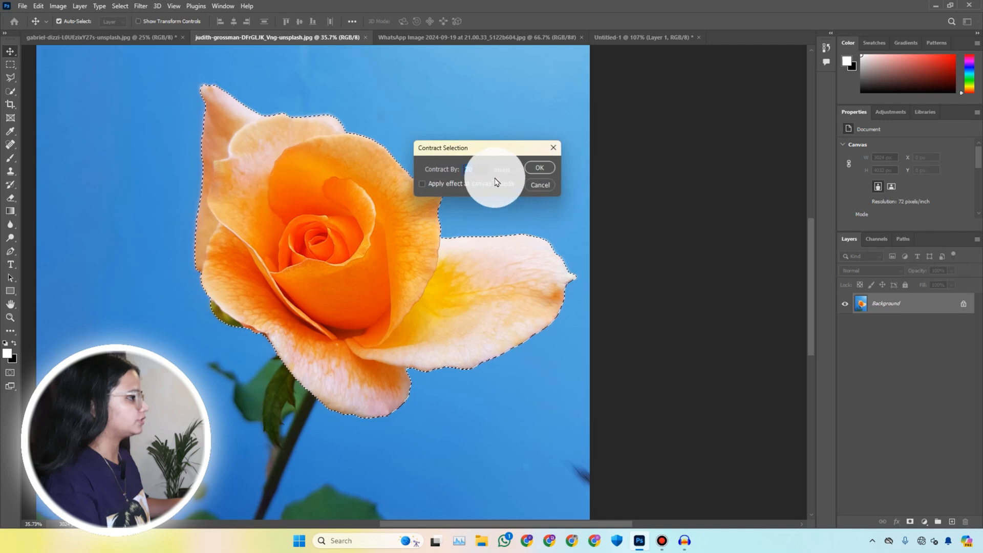
{"action": "left_click", "coordinate": [539, 168]}
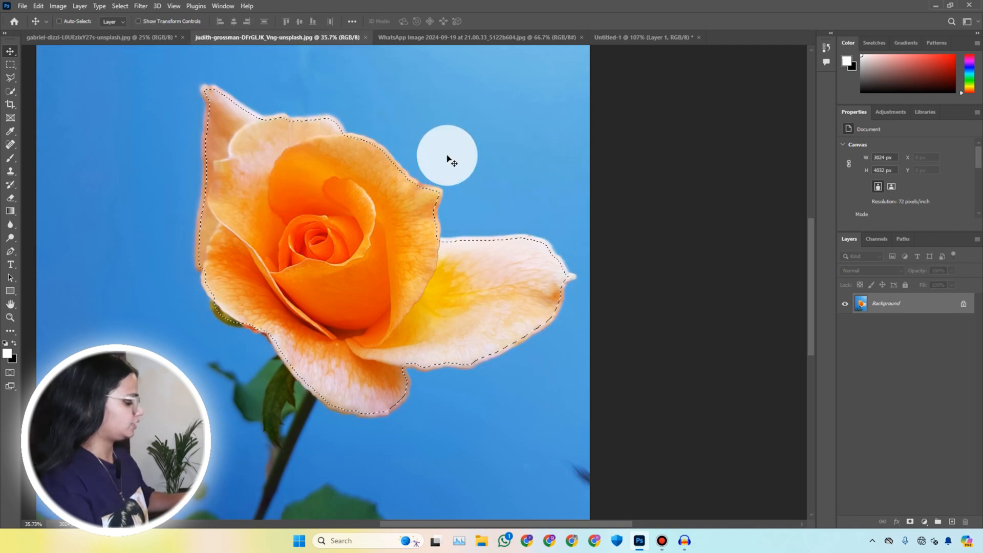
Copy the contracted rose selection into Untitled-1, scale it to about 25.29% and place it below the first rose
{"action": "left_click_drag", "start_coordinate": [454, 163], "coordinate": [494, 158]}
{"action": "key", "text": "ctrl+v"}
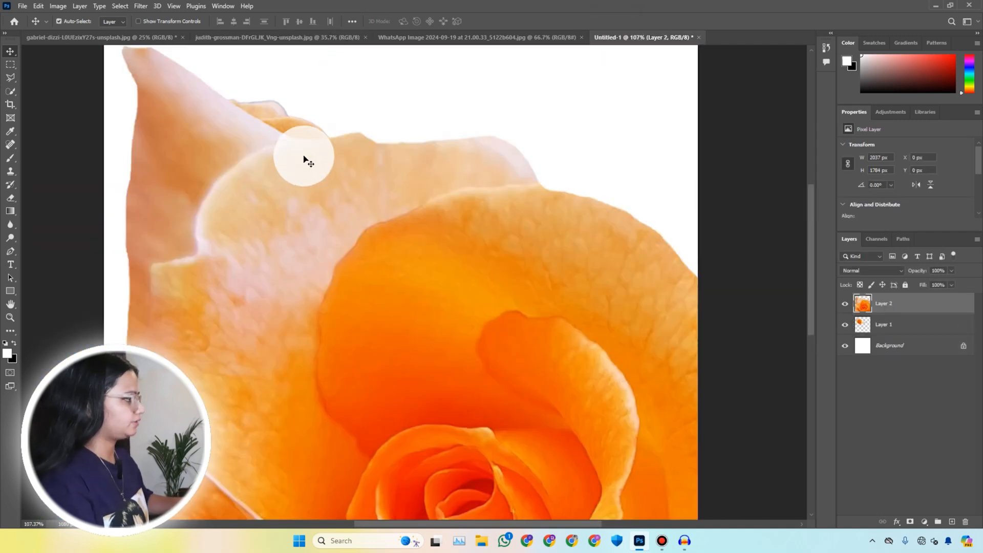
{"action": "scroll", "coordinate": [307, 162], "scroll_direction": "down", "scroll_amount": 4}
{"action": "scroll", "coordinate": [303, 160], "scroll_direction": "up", "scroll_amount": 1}
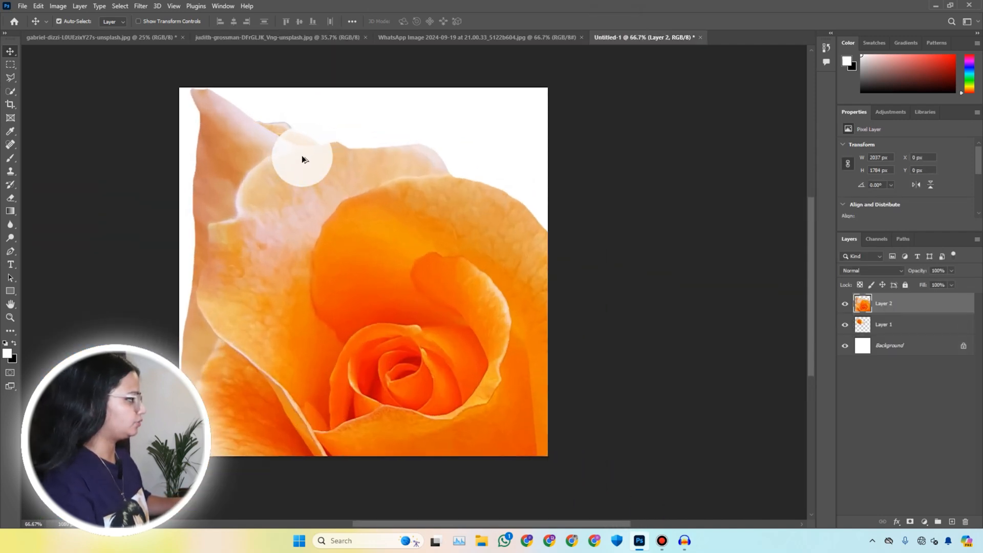
{"action": "key", "text": "ctrl+t"}
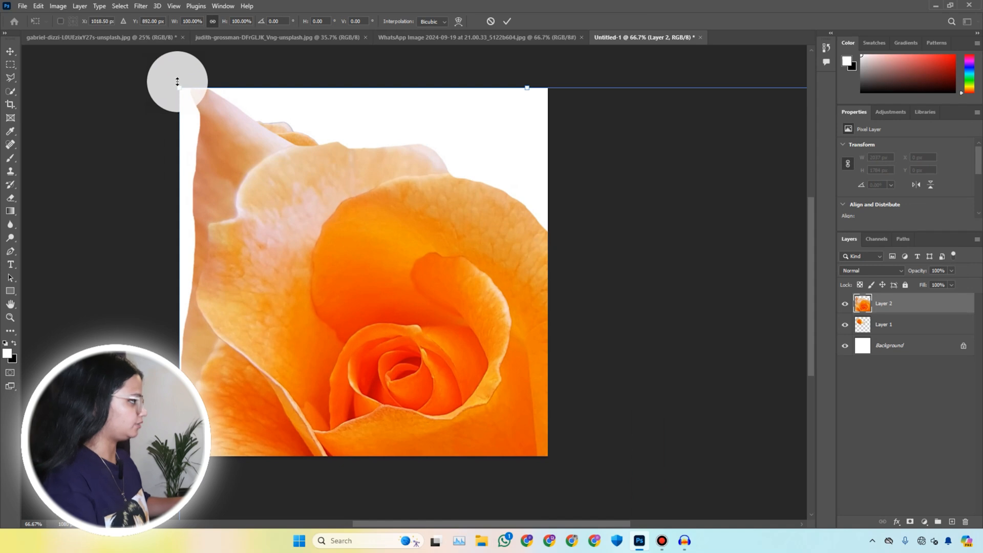
{"action": "left_click_drag", "start_coordinate": [179, 84], "coordinate": [264, 168]}
{"action": "left_click_drag", "start_coordinate": [216, 105], "coordinate": [422, 286]}
{"action": "left_click_drag", "start_coordinate": [500, 391], "coordinate": [275, 358]}
{"action": "scroll", "coordinate": [326, 262], "scroll_direction": "up", "scroll_amount": 5}
{"action": "scroll", "coordinate": [326, 262], "scroll_direction": "up", "scroll_amount": 5}
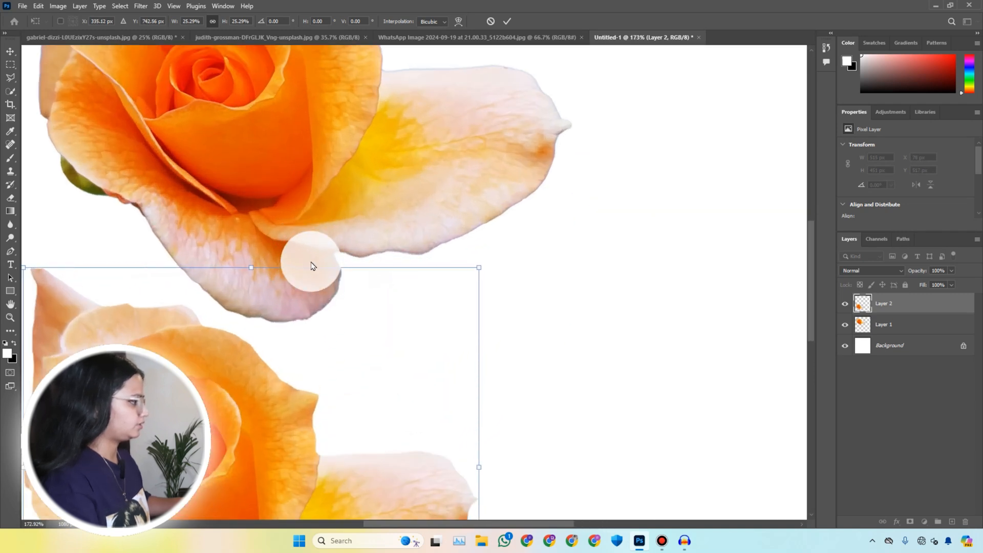
{"action": "left_click", "coordinate": [502, 23]}
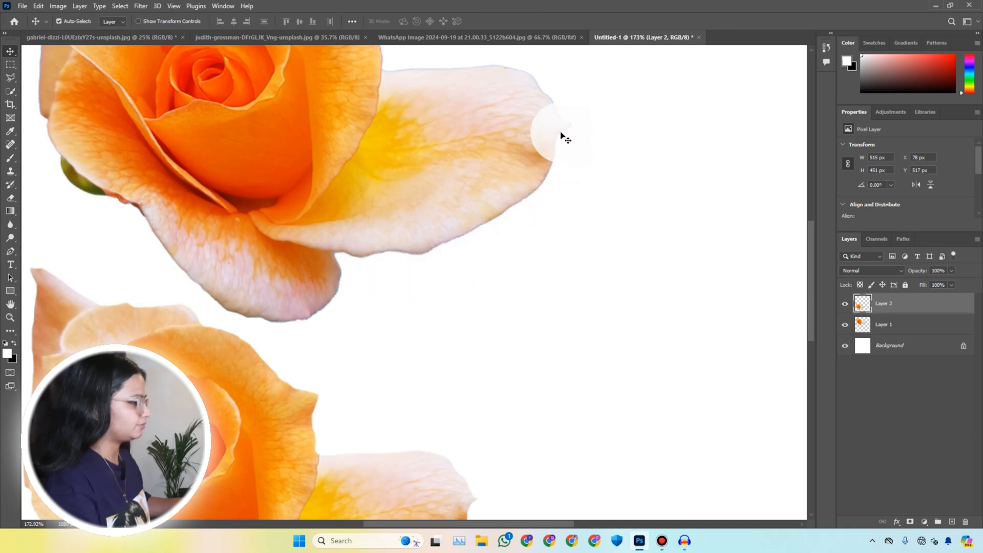
Compare the petal edges of the contracted cut-out with those of the first rose for leftover blue fringe
{"action": "scroll", "coordinate": [500, 127], "scroll_direction": "down", "scroll_amount": 3}
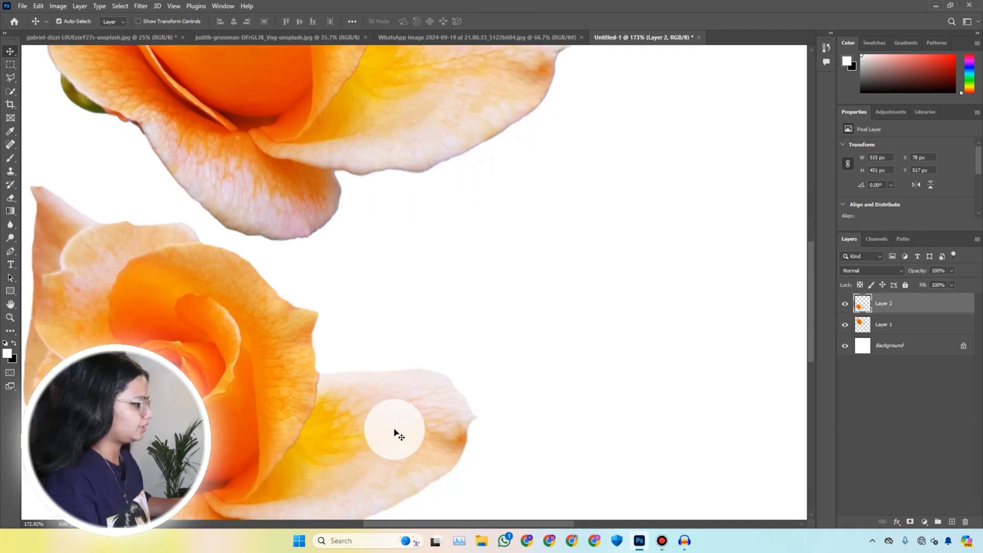
{"action": "scroll", "coordinate": [446, 270], "scroll_direction": "down", "scroll_amount": 3}
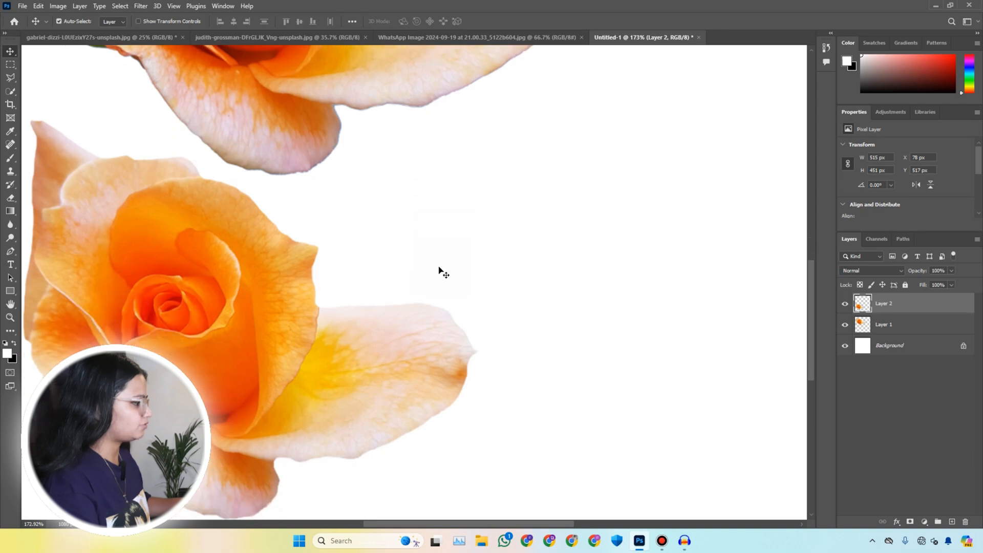
{"action": "scroll", "coordinate": [387, 354], "scroll_direction": "up", "scroll_amount": 3}
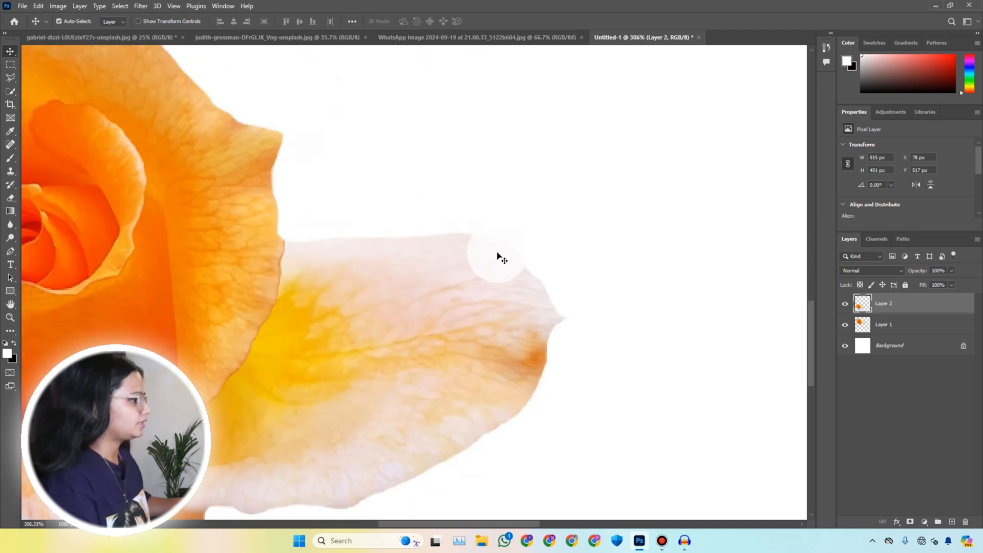
{"action": "scroll", "coordinate": [478, 354], "scroll_direction": "down", "scroll_amount": 6}
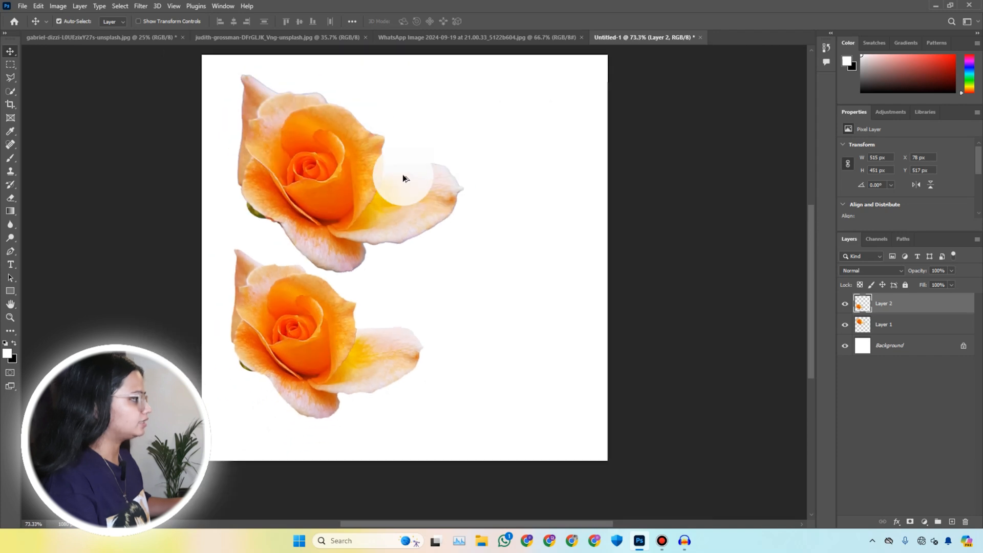
{"action": "scroll", "coordinate": [403, 174], "scroll_direction": "up", "scroll_amount": 2}
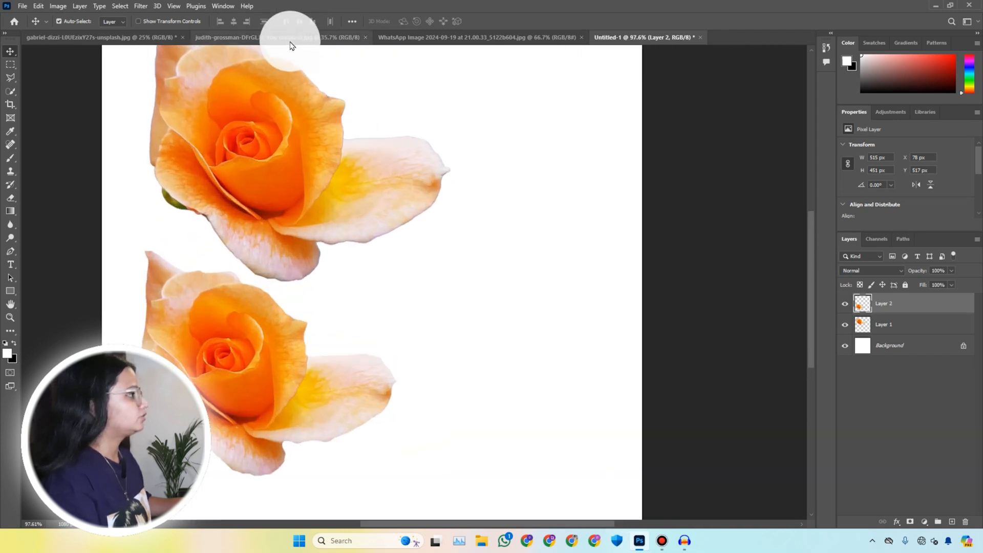
Return to the rose image, restore the uncontracted rose selection and feather it by 5 pixels
{"action": "left_click", "coordinate": [290, 38]}
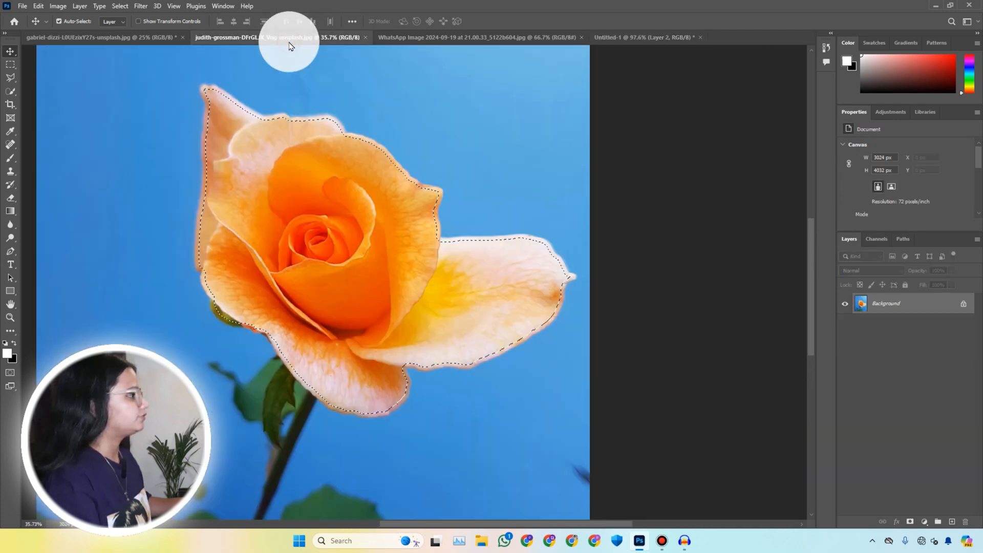
{"action": "left_click", "coordinate": [120, 6]}
{"action": "mouse_move", "coordinate": [201, 161]}
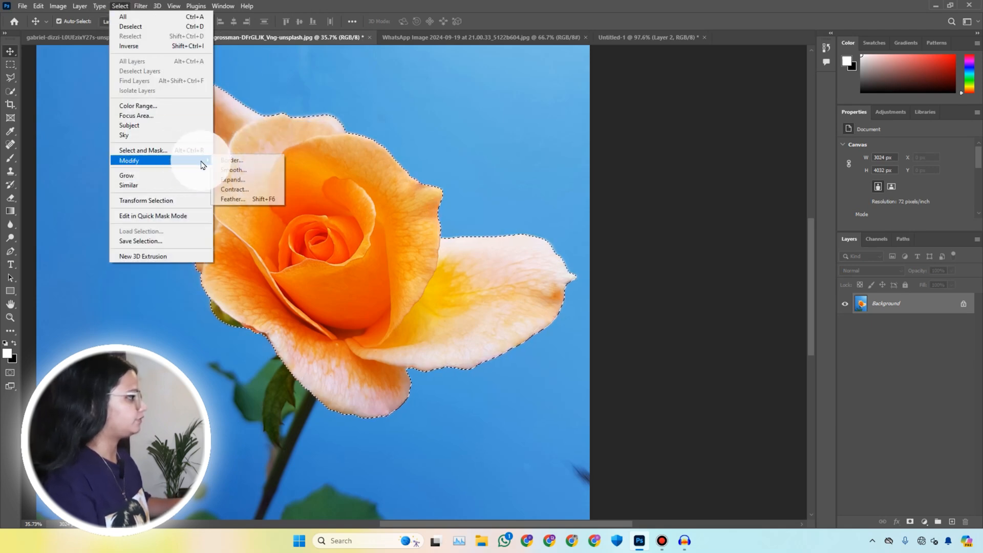
{"action": "left_click", "coordinate": [226, 198]}
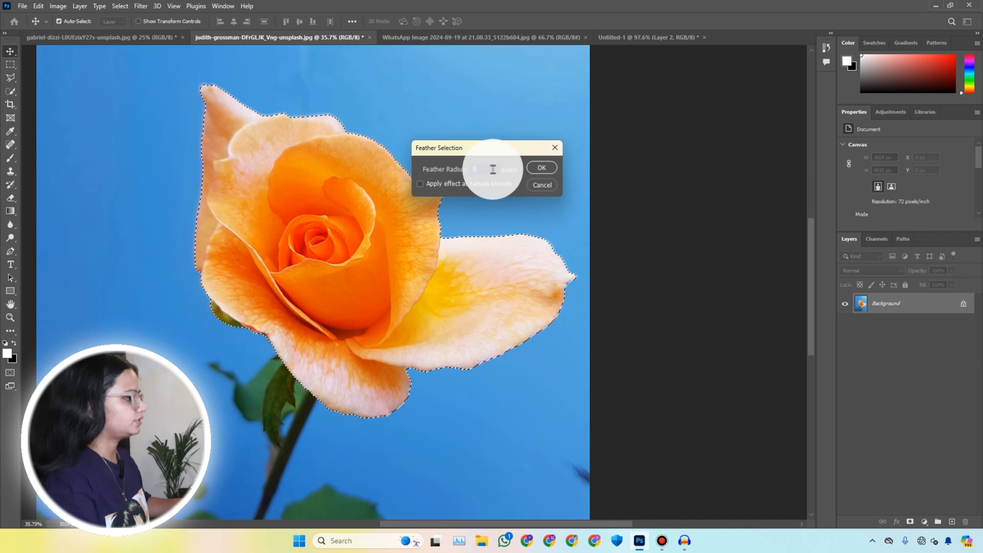
{"action": "left_click", "coordinate": [542, 168]}
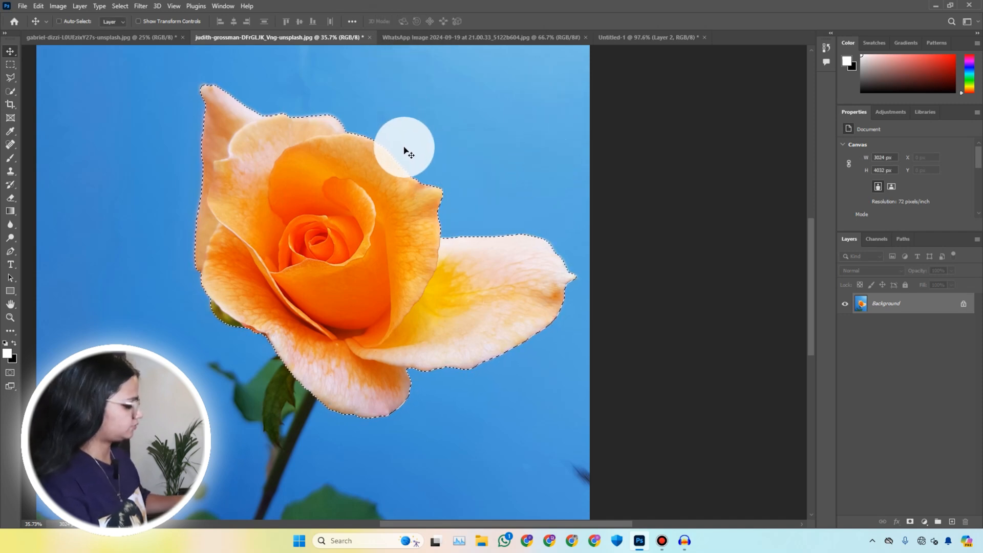
Copy the feathered rose into Untitled-1, scale it to about 23.43% and place it in the canvas's upper-right part
{"action": "left_click", "coordinate": [625, 40]}
{"action": "key", "text": "ctrl+v"}
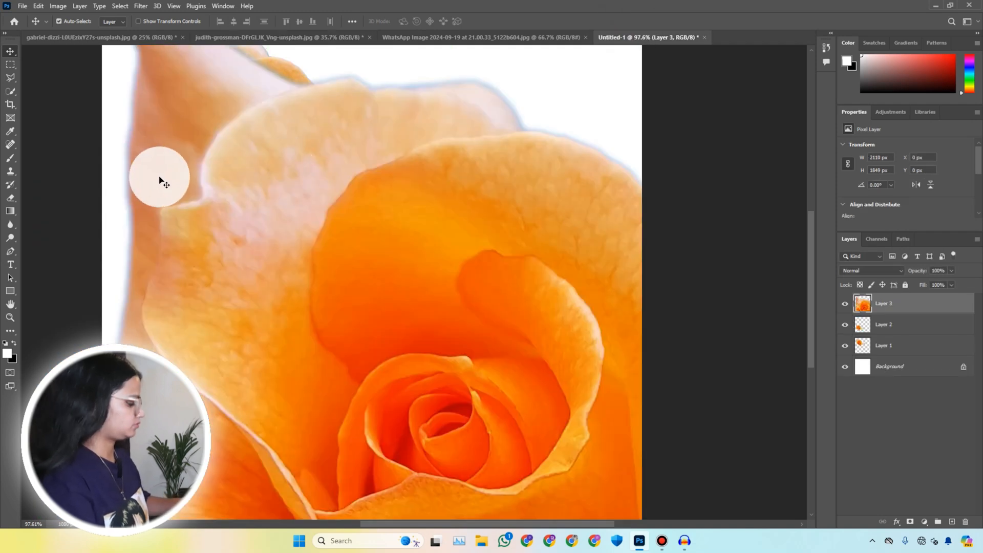
{"action": "scroll", "coordinate": [161, 181], "scroll_direction": "down", "scroll_amount": 3}
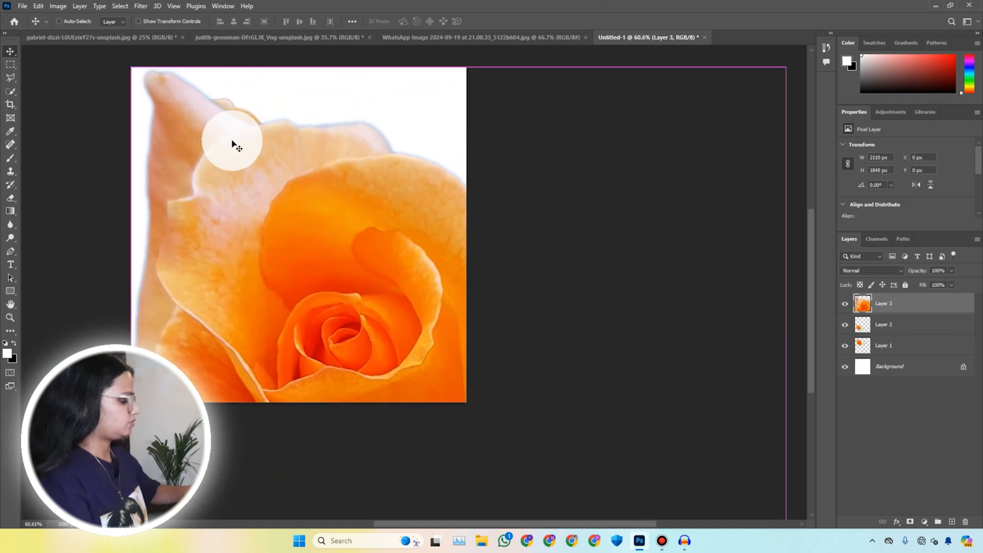
{"action": "key", "text": "ctrl+t"}
{"action": "left_click_drag", "start_coordinate": [132, 67], "coordinate": [419, 182]}
{"action": "scroll", "coordinate": [403, 131], "scroll_direction": "up", "scroll_amount": 1}
{"action": "scroll", "coordinate": [352, 180], "scroll_direction": "up", "scroll_amount": 4}
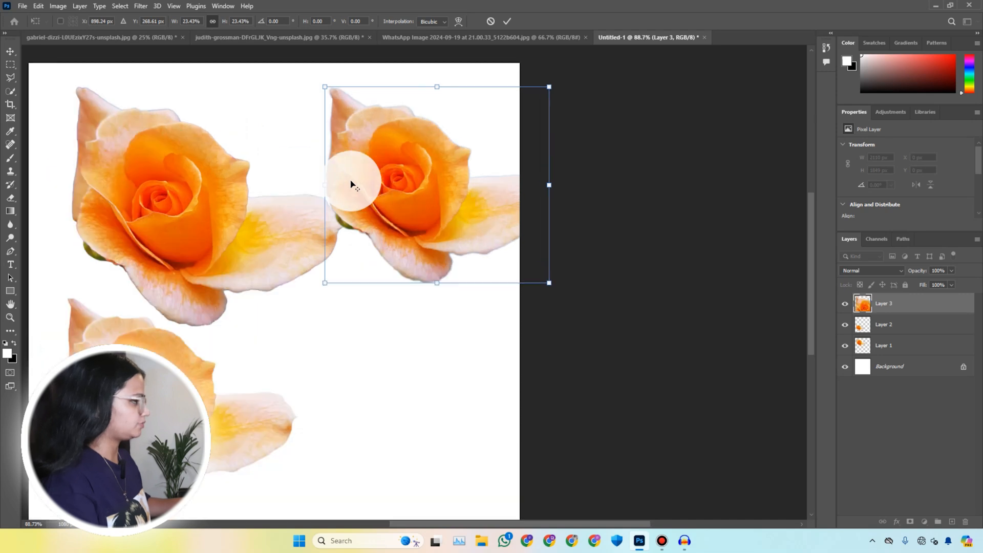
{"action": "scroll", "coordinate": [352, 184], "scroll_direction": "up", "scroll_amount": 15}
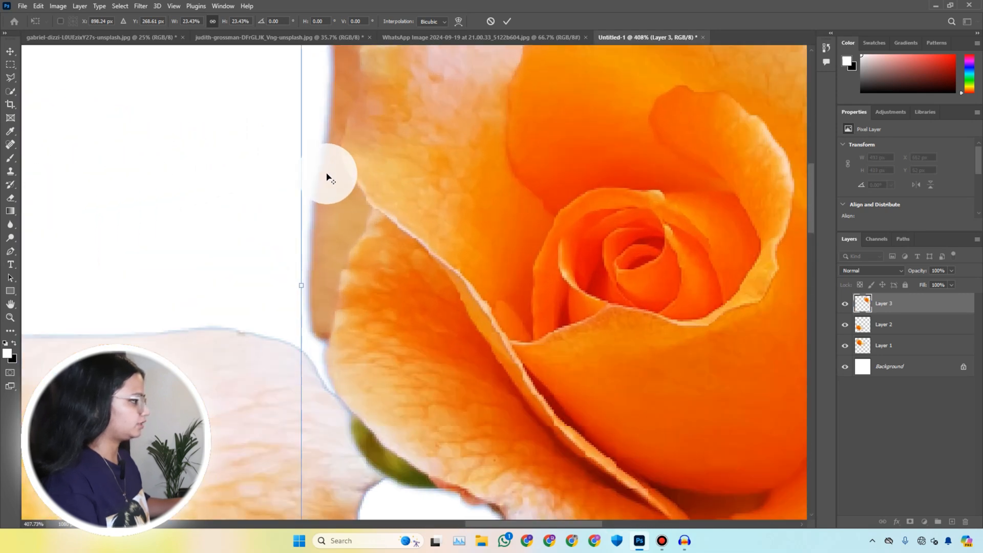
{"action": "scroll", "coordinate": [250, 225], "scroll_direction": "down", "scroll_amount": 12}
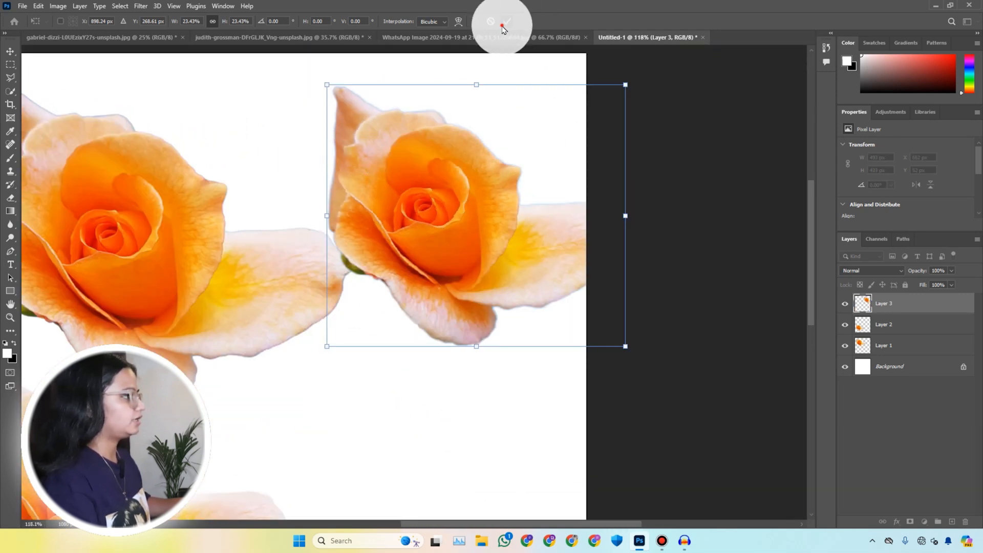
{"action": "left_click", "coordinate": [502, 25]}
Return to the rose image, contract the rose selection and feather its edge
{"action": "left_click", "coordinate": [231, 38]}
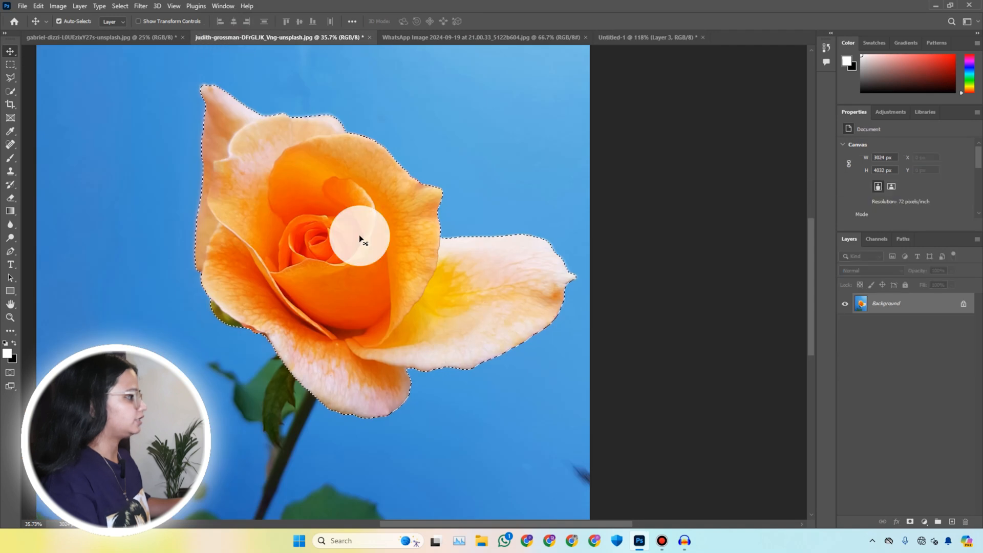
{"action": "left_click", "coordinate": [117, 6]}
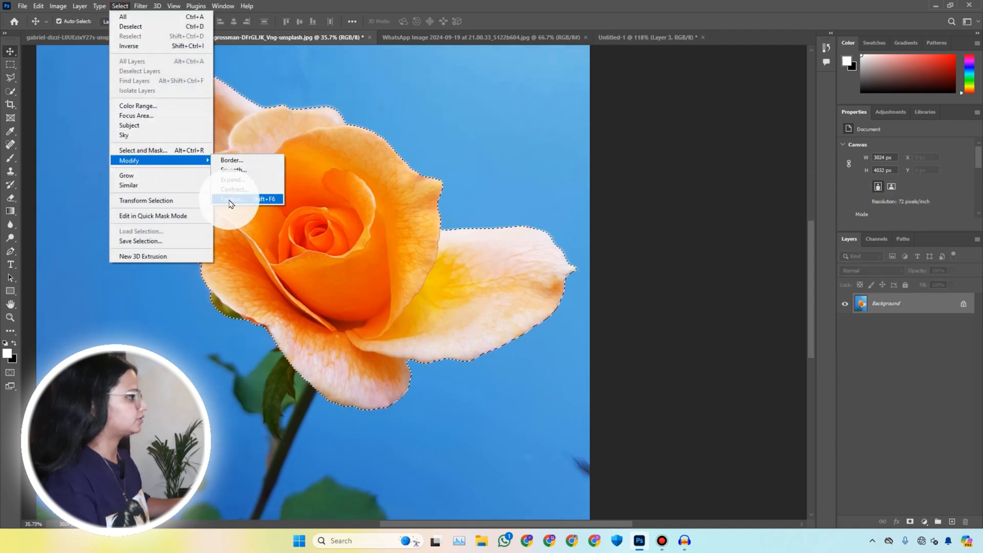
{"action": "left_click", "coordinate": [229, 203]}
{"action": "left_click", "coordinate": [532, 168]}
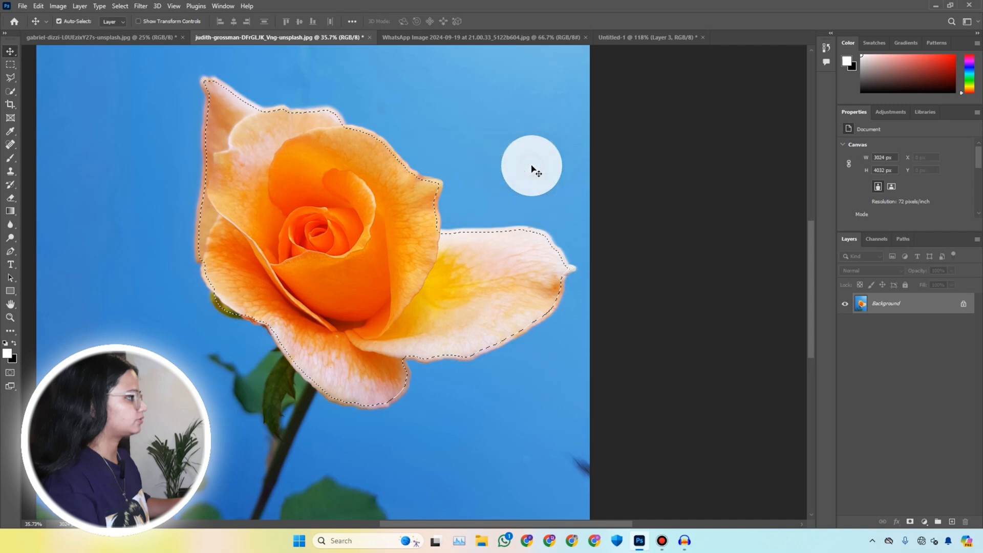
{"action": "left_click", "coordinate": [119, 6]}
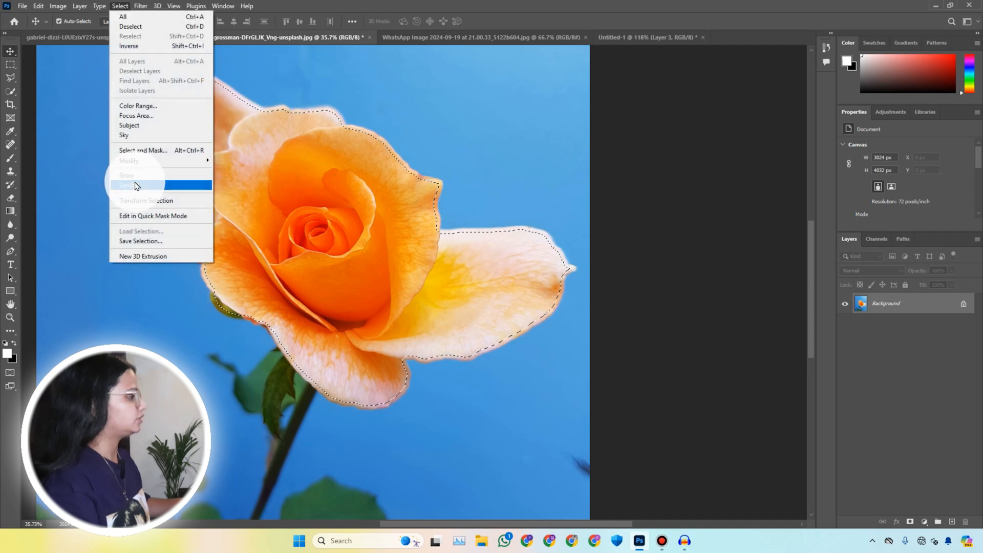
{"action": "left_click", "coordinate": [233, 198]}
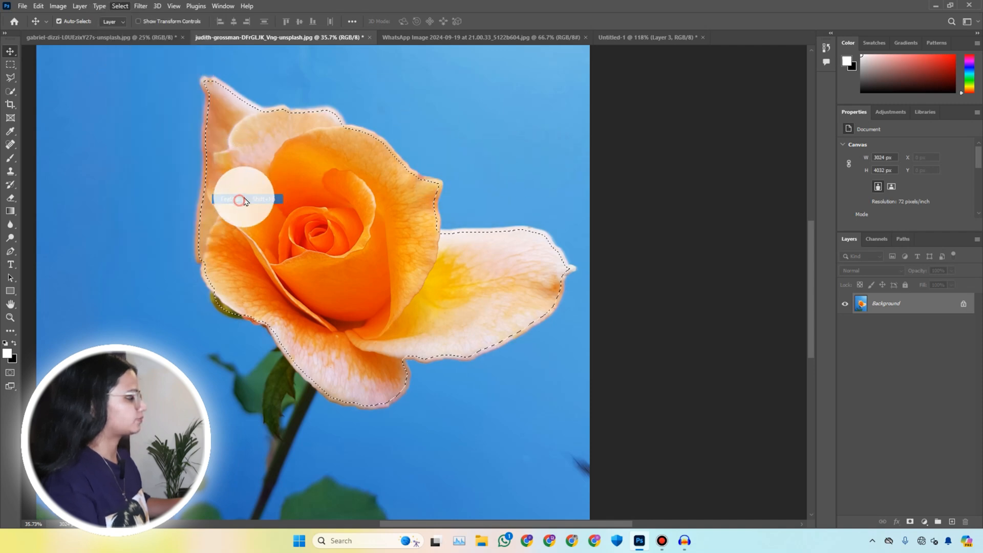
{"action": "left_click", "coordinate": [546, 167]}
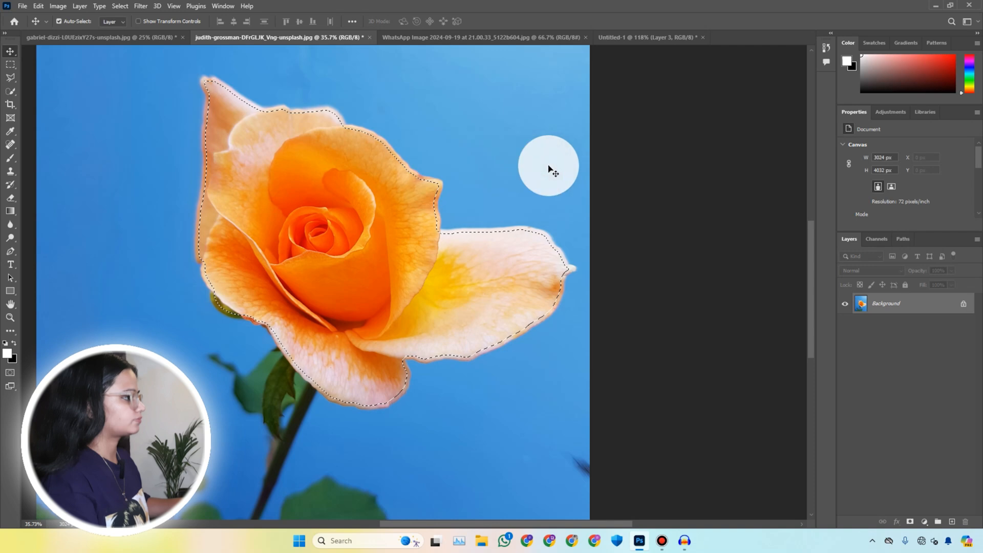
Copy the contracted, feathered rose into Untitled-1, scale it to about 26.92% and place it in the canvas's lower-right part
{"action": "left_click_drag", "start_coordinate": [533, 117], "coordinate": [291, 201]}
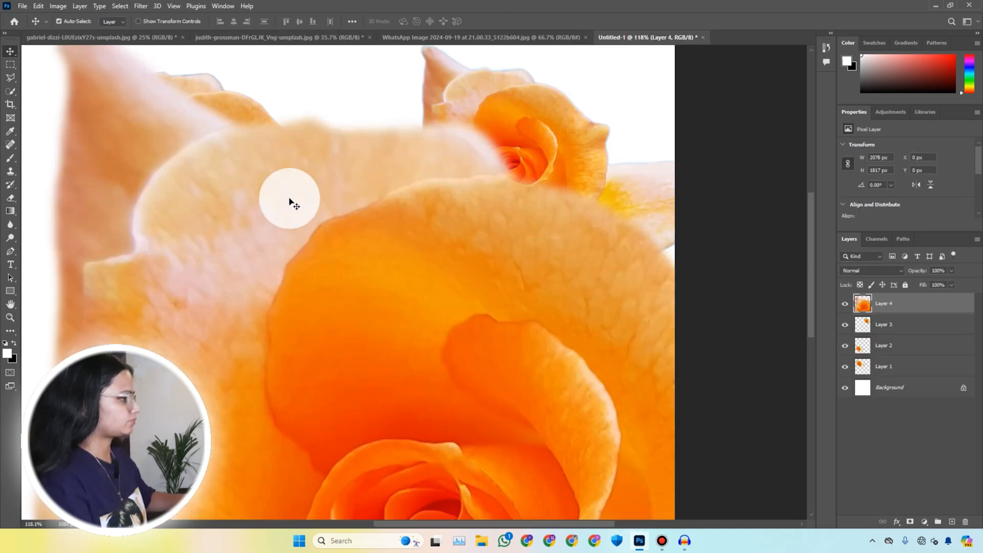
{"action": "scroll", "coordinate": [272, 192], "scroll_direction": "down", "scroll_amount": 2}
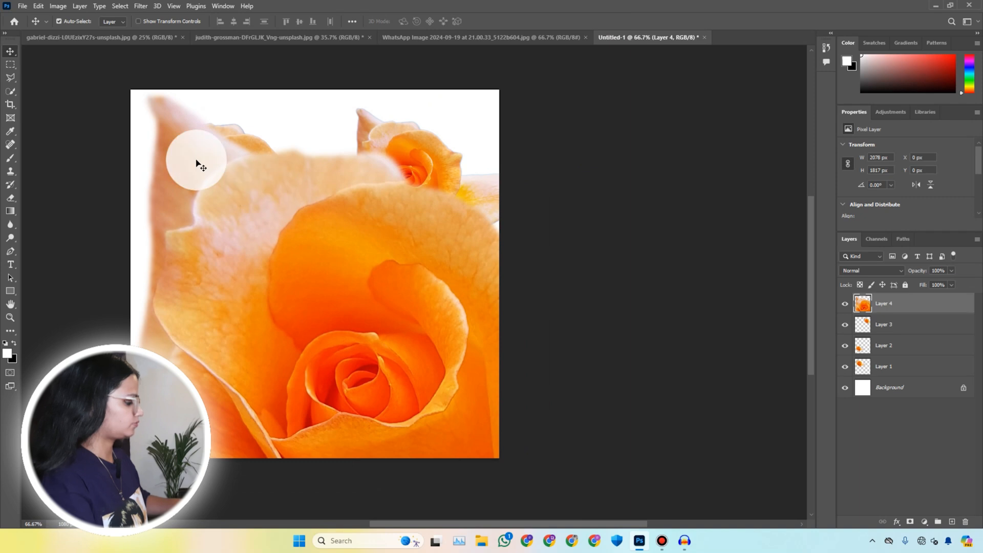
{"action": "key", "text": "ctrl+t"}
{"action": "left_click_drag", "start_coordinate": [129, 89], "coordinate": [371, 299]}
{"action": "left_click_drag", "start_coordinate": [436, 363], "coordinate": [393, 319]}
{"action": "scroll", "coordinate": [340, 349], "scroll_direction": "up", "scroll_amount": 2}
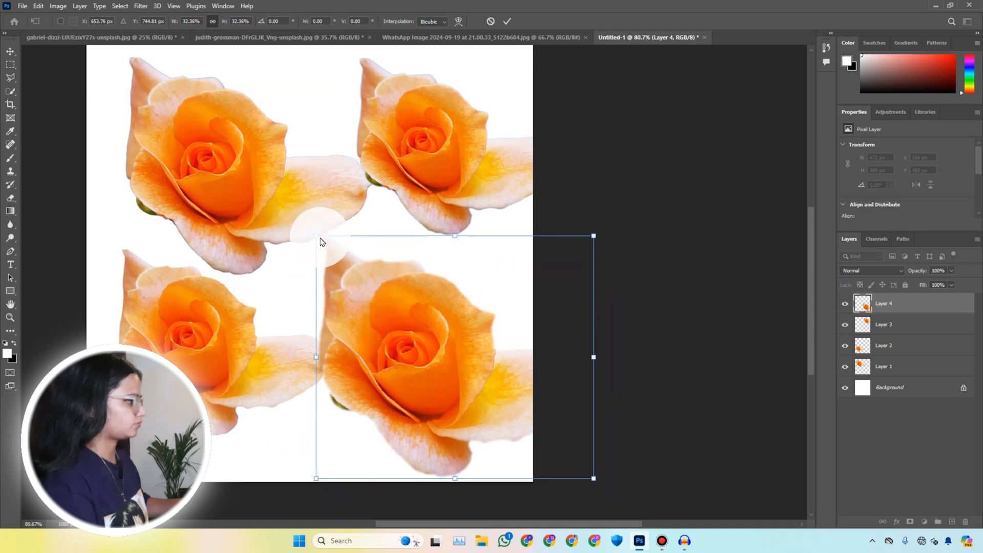
{"action": "left_click_drag", "start_coordinate": [317, 235], "coordinate": [359, 277]}
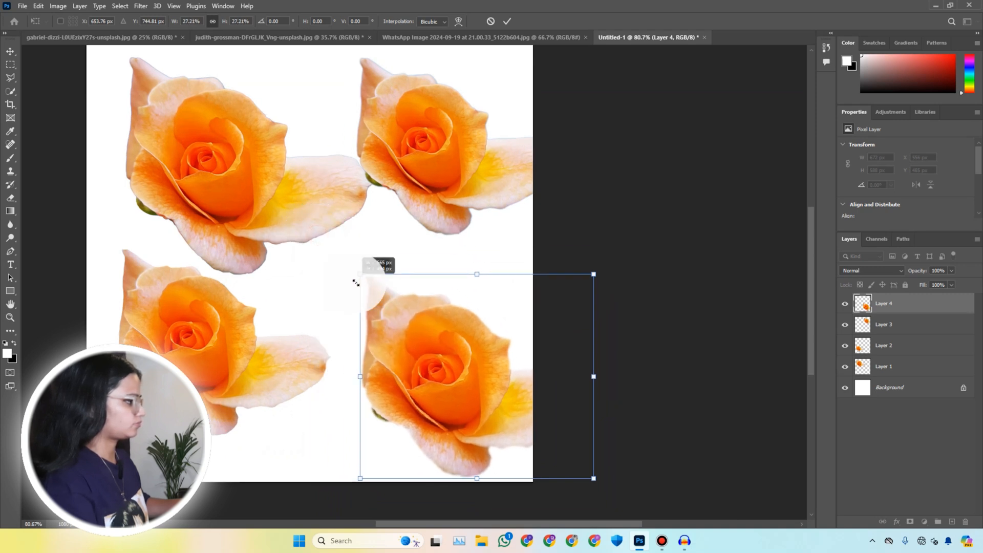
{"action": "left_click_drag", "start_coordinate": [400, 307], "coordinate": [390, 296]}
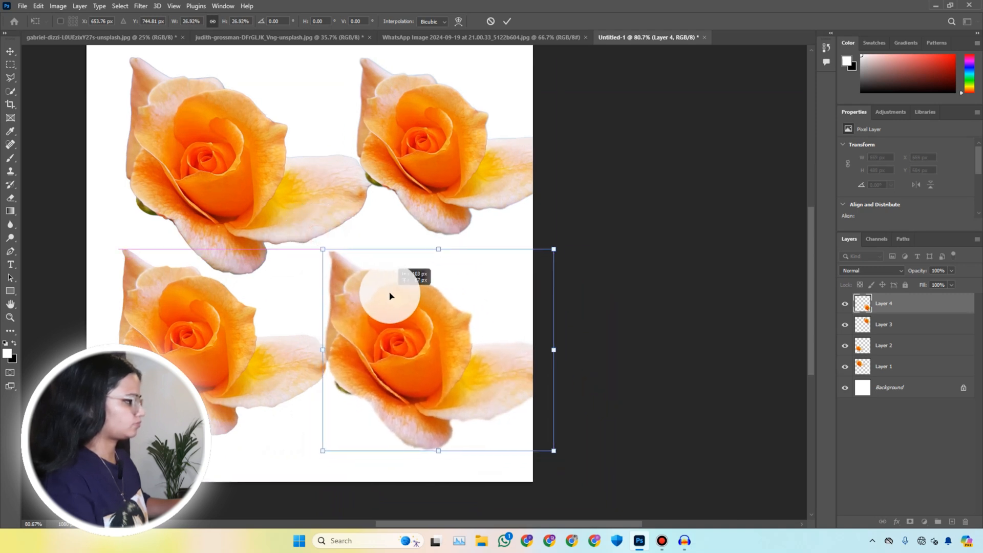
{"action": "left_click", "coordinate": [510, 20]}
Compare the edge softness of the rose cut-outs up close and overall, shifting individual roses slightly on the canvas
{"action": "scroll", "coordinate": [271, 364], "scroll_direction": "up", "scroll_amount": 5}
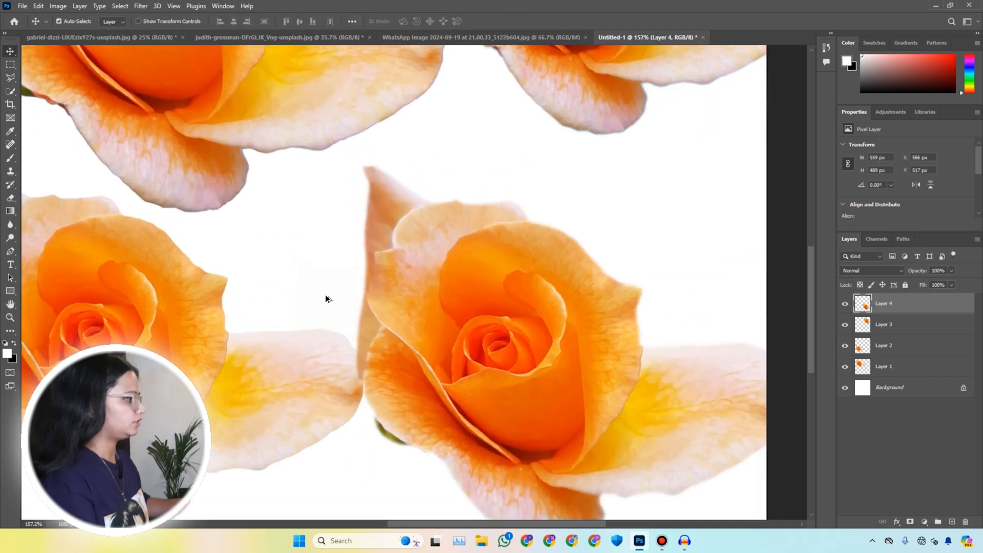
{"action": "scroll", "coordinate": [404, 107], "scroll_direction": "down", "scroll_amount": 2}
{"action": "left_click_drag", "start_coordinate": [487, 99], "coordinate": [531, 174]}
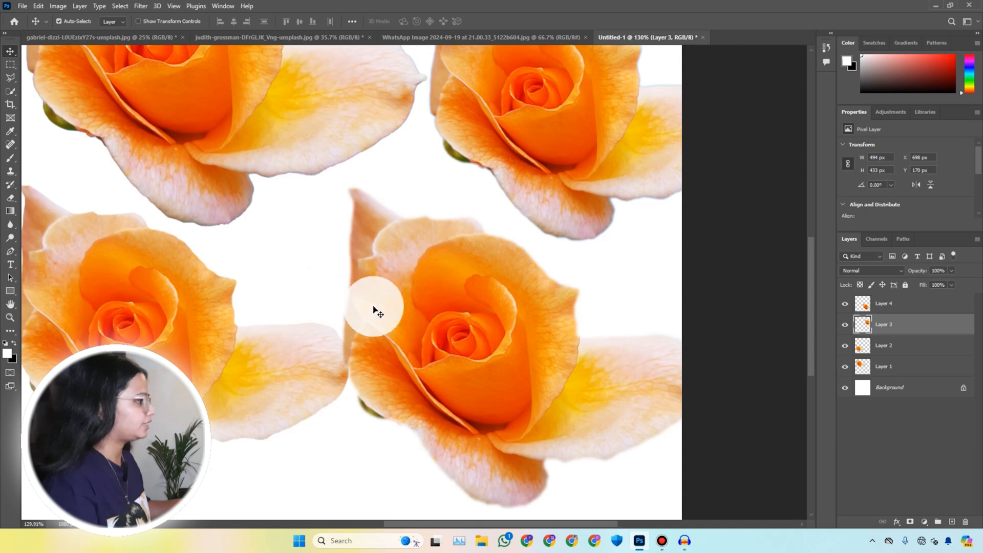
{"action": "left_click_drag", "start_coordinate": [402, 336], "coordinate": [413, 323]}
{"action": "left_click_drag", "start_coordinate": [495, 241], "coordinate": [503, 254]}
{"action": "left_click_drag", "start_coordinate": [144, 334], "coordinate": [154, 365]}
{"action": "scroll", "coordinate": [220, 336], "scroll_direction": "down", "scroll_amount": 4}
{"action": "scroll", "coordinate": [439, 346], "scroll_direction": "down", "scroll_amount": 2}
{"action": "scroll", "coordinate": [439, 345], "scroll_direction": "down", "scroll_amount": 1}
{"action": "scroll", "coordinate": [400, 271], "scroll_direction": "up", "scroll_amount": 3}
{"action": "scroll", "coordinate": [418, 276], "scroll_direction": "down", "scroll_amount": 3}
{"action": "scroll", "coordinate": [344, 245], "scroll_direction": "up", "scroll_amount": 3}
Reposition the four rose layers in a loose two-by-two arrangement, with Layer 4 at X 554 px, Y 498 px
{"action": "mouse_move", "coordinate": [479, 351]}
{"action": "left_mouse_down"}
{"action": "mouse_move", "coordinate": [456, 339]}
{"action": "mouse_move", "coordinate": [483, 369]}
{"action": "left_mouse_up"}
{"action": "left_click_drag", "start_coordinate": [317, 221], "coordinate": [290, 208]}
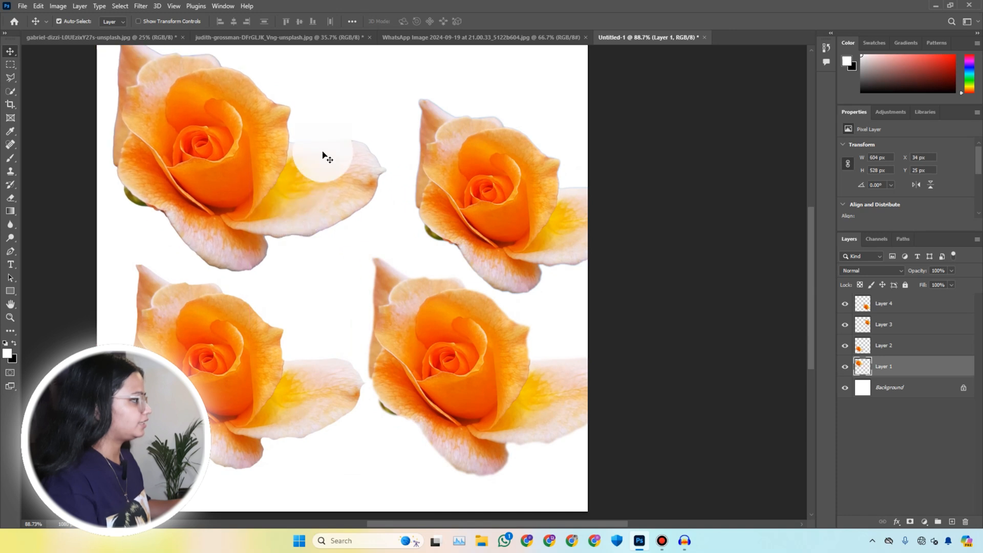
{"action": "left_click_drag", "start_coordinate": [483, 149], "coordinate": [450, 105]}
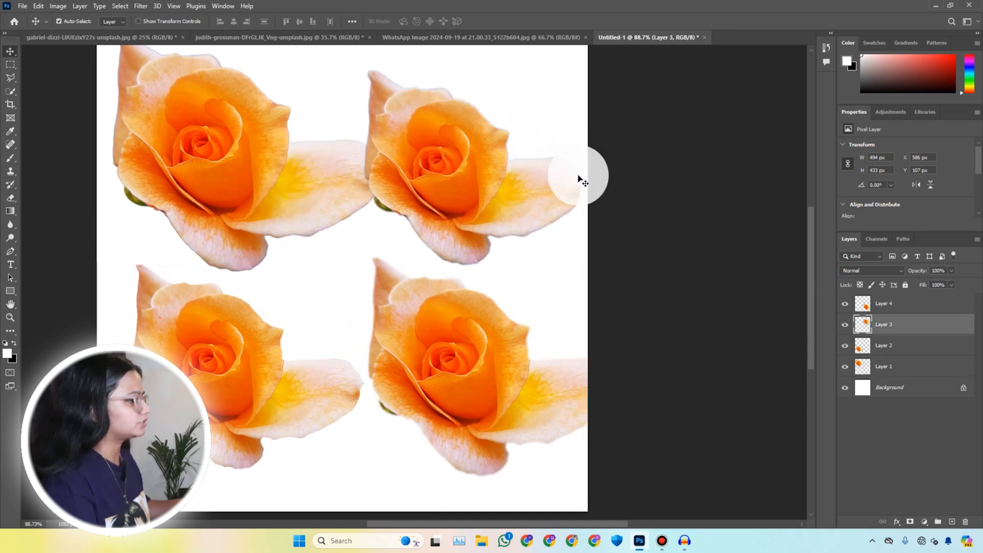
{"action": "left_click_drag", "start_coordinate": [474, 184], "coordinate": [495, 132]}
{"action": "mouse_move", "coordinate": [209, 363]}
{"action": "left_mouse_down"}
{"action": "mouse_move", "coordinate": [202, 334]}
{"action": "mouse_move", "coordinate": [217, 352]}
{"action": "left_mouse_up"}
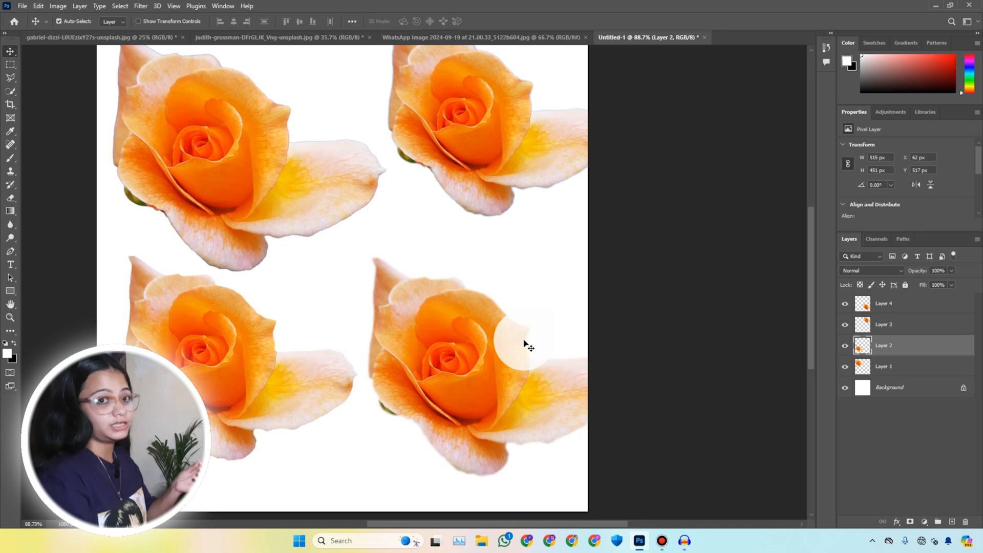
{"action": "left_click_drag", "start_coordinate": [520, 379], "coordinate": [484, 360]}
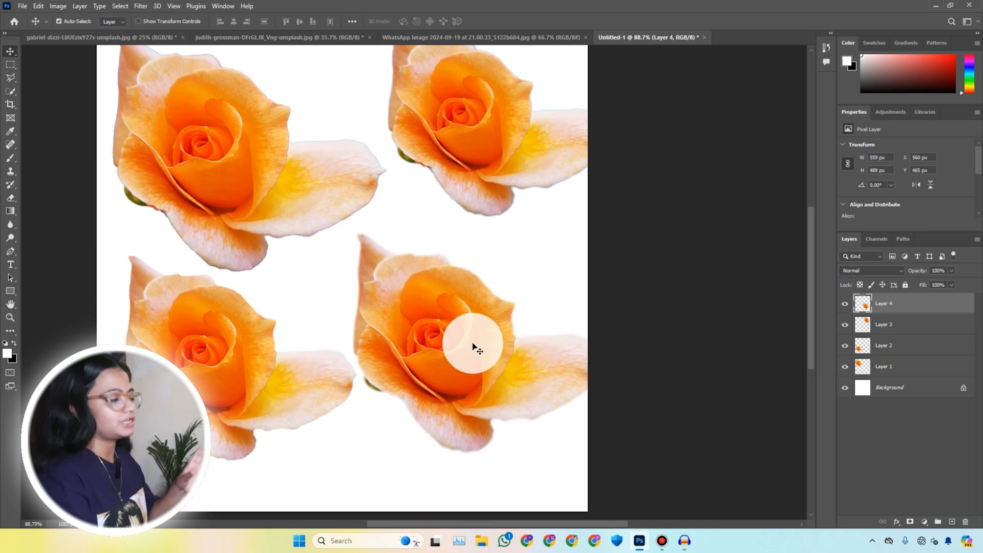
{"action": "left_click_drag", "start_coordinate": [476, 352], "coordinate": [487, 378]}
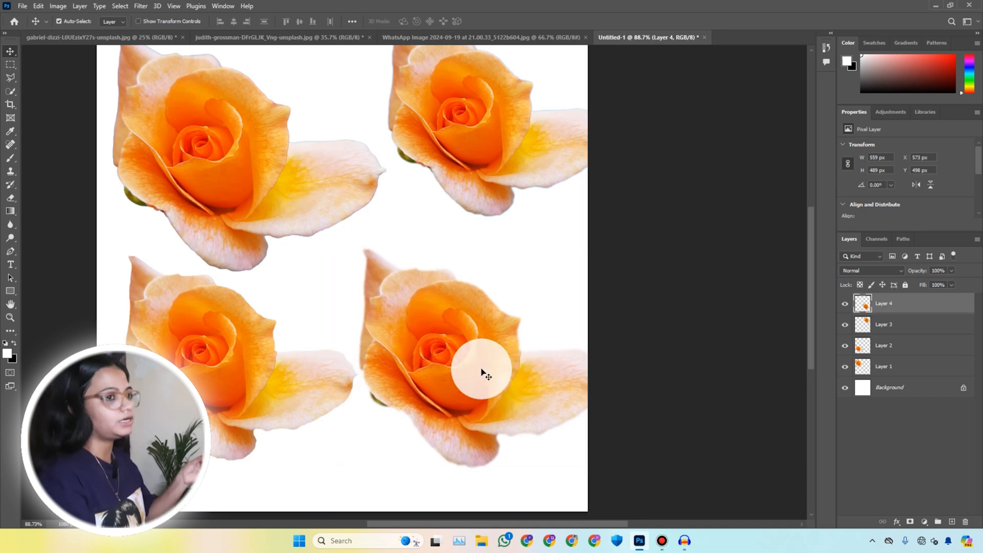
{"action": "left_click_drag", "start_coordinate": [484, 369], "coordinate": [474, 361]}
Close Untitled-1 and the rose image without saving their changes
{"action": "left_click", "coordinate": [119, 6]}
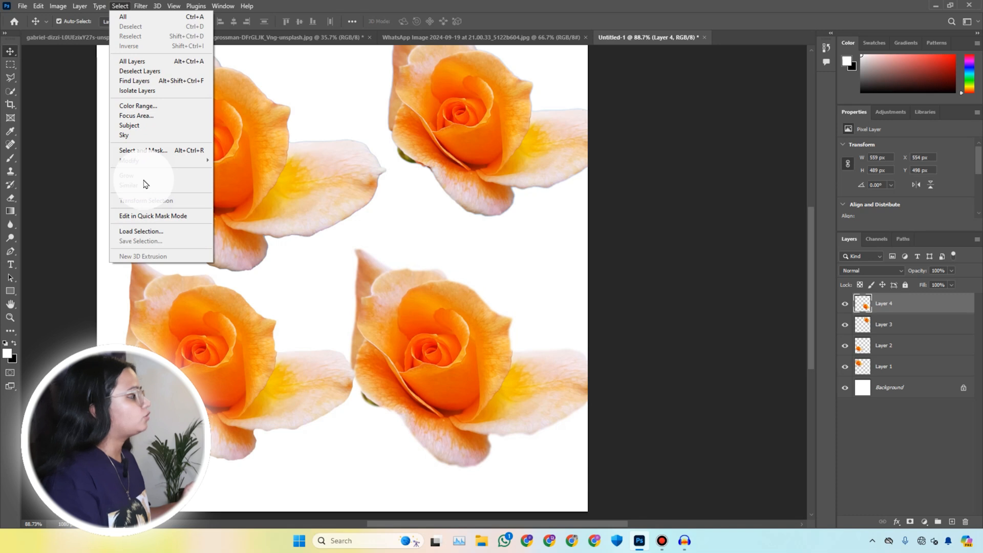
{"action": "left_click", "coordinate": [343, 181]}
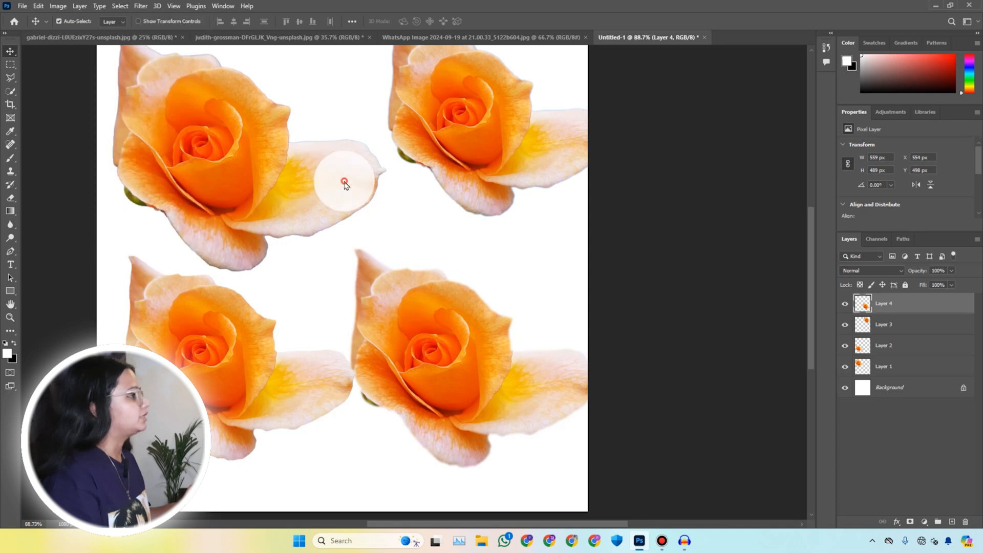
{"action": "left_click", "coordinate": [705, 38]}
{"action": "left_click", "coordinate": [487, 201]}
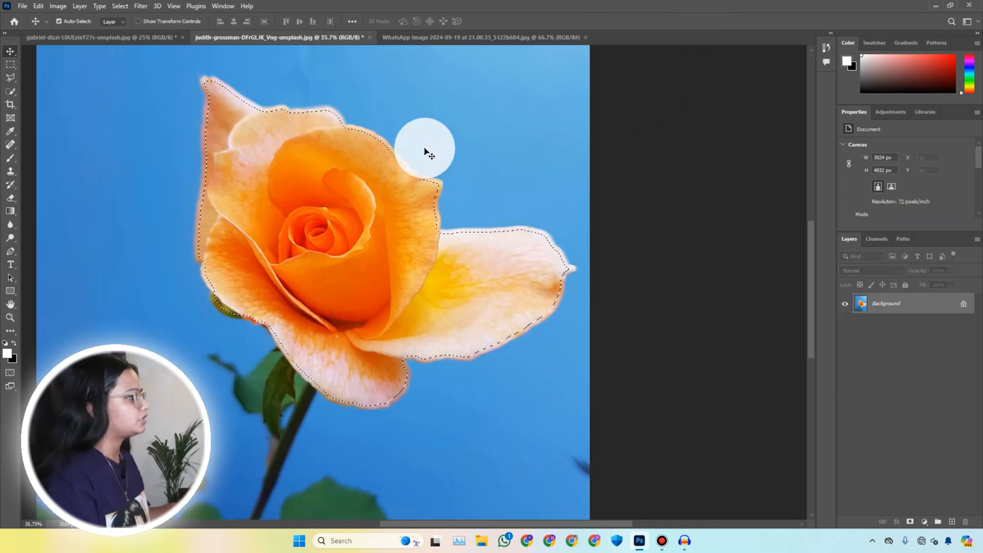
{"action": "left_click", "coordinate": [367, 41]}
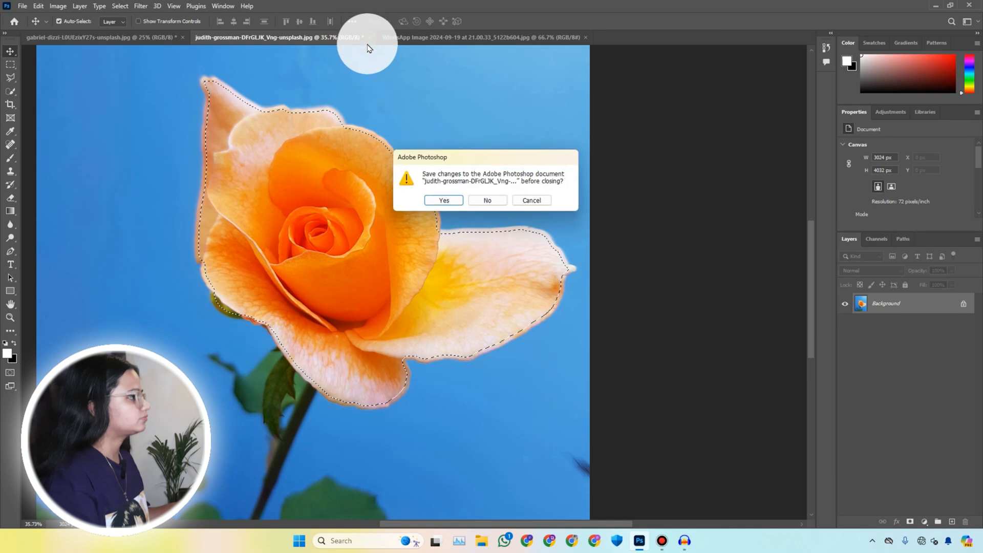
{"action": "left_click", "coordinate": [488, 200]}
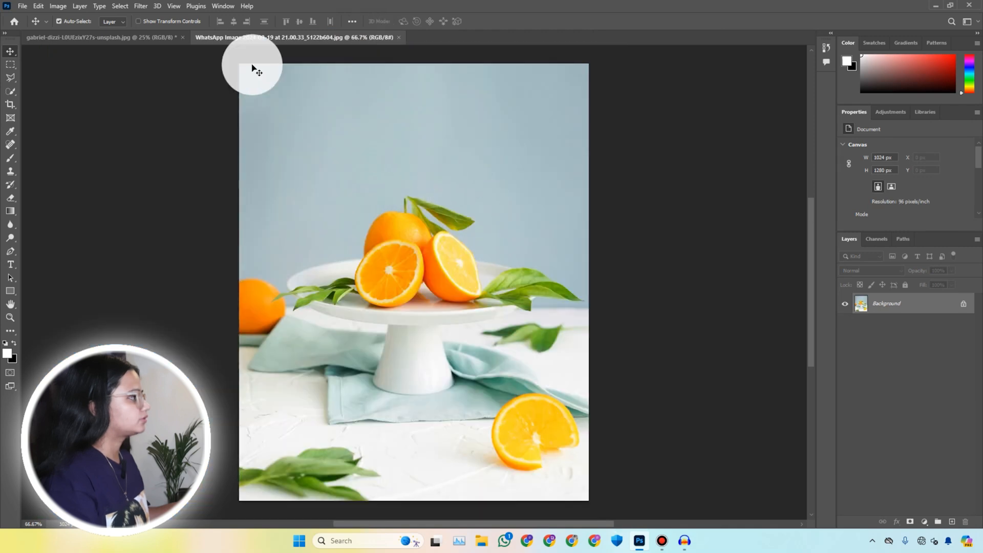
Switch to the oranges image and select a small rectangular area on the whole orange at the back of the cake stand
{"action": "left_click", "coordinate": [165, 39]}
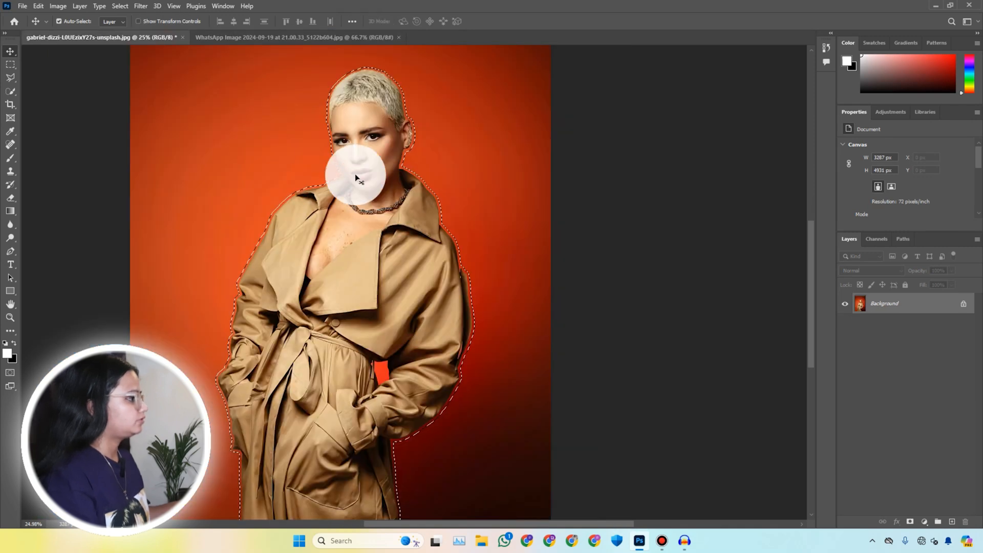
{"action": "left_click", "coordinate": [235, 37]}
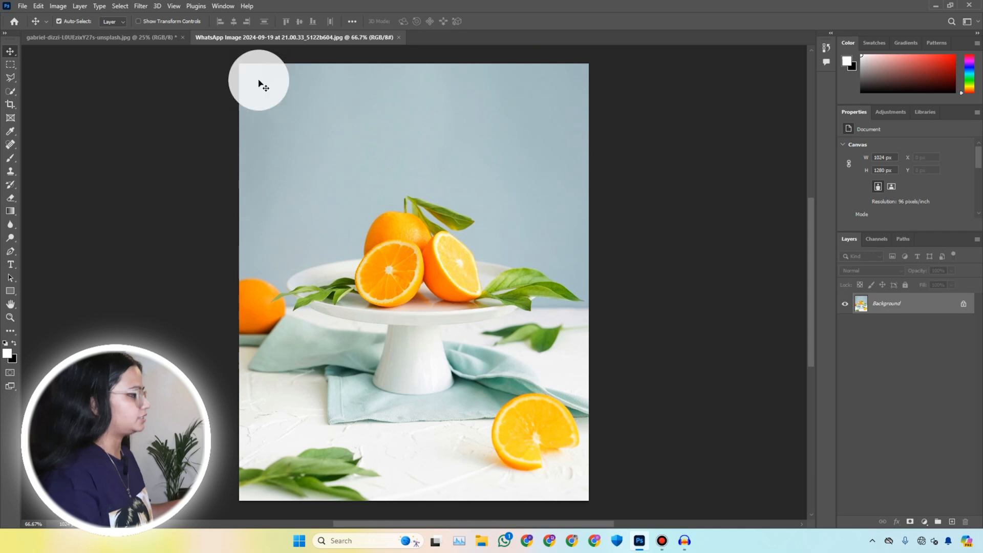
{"action": "left_click", "coordinate": [120, 7]}
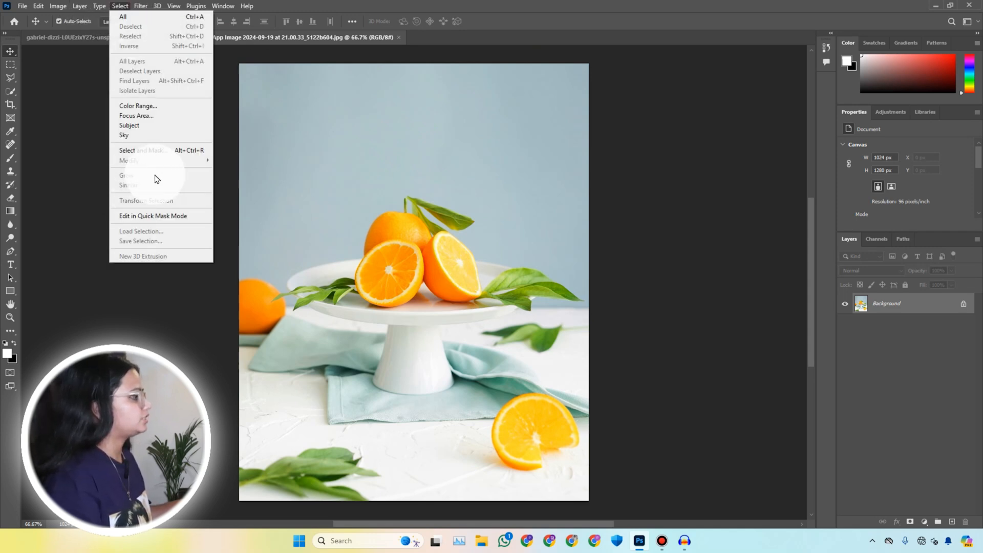
{"action": "left_click", "coordinate": [376, 221]}
{"action": "scroll", "coordinate": [426, 271], "scroll_direction": "up", "scroll_amount": 2}
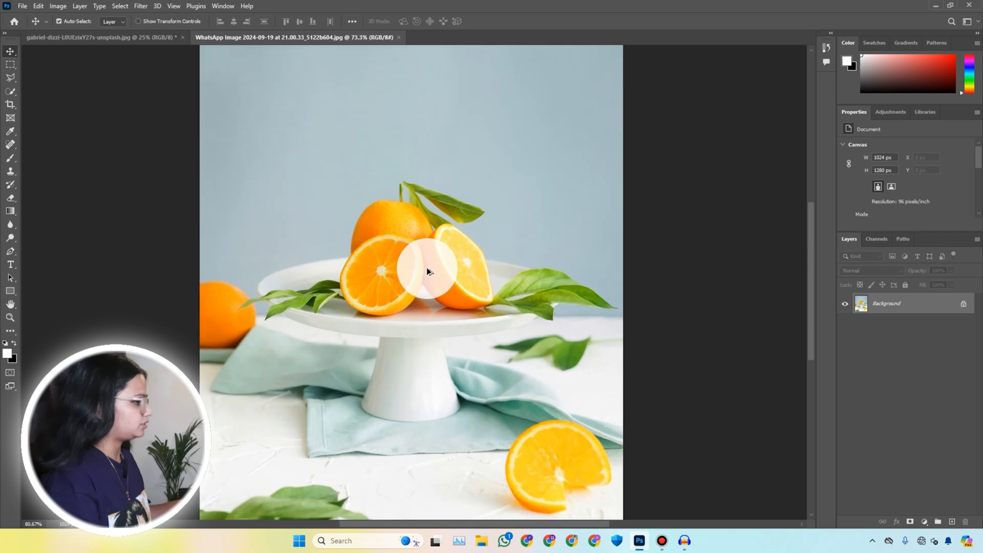
{"action": "scroll", "coordinate": [427, 268], "scroll_direction": "up", "scroll_amount": 2}
{"action": "scroll", "coordinate": [289, 233], "scroll_direction": "down", "scroll_amount": 2}
{"action": "left_click", "coordinate": [8, 89]}
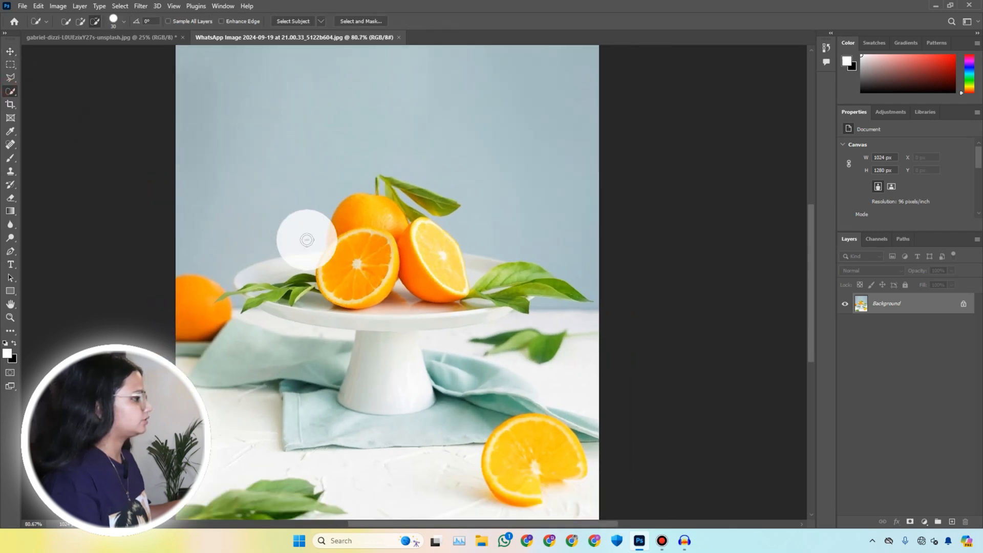
{"action": "left_click", "coordinate": [11, 68]}
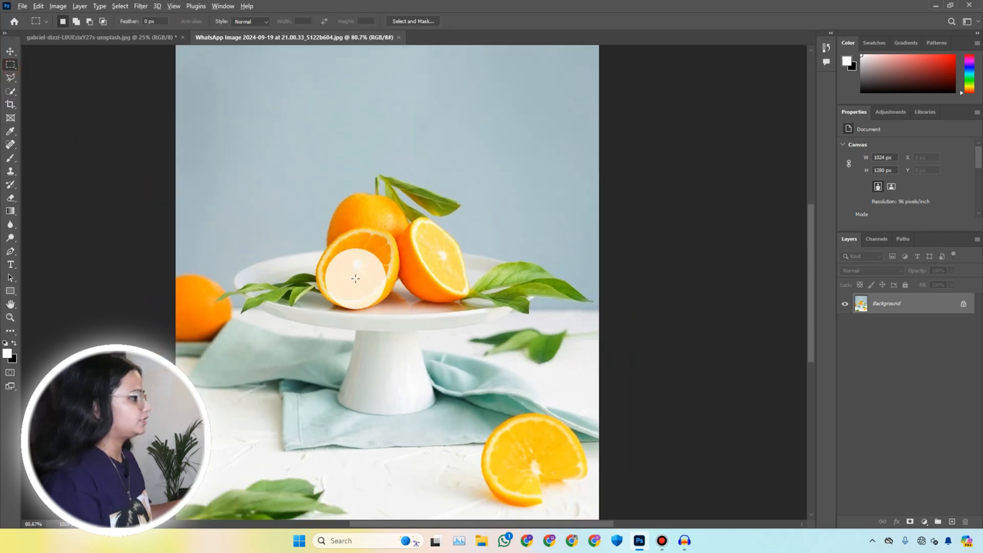
{"action": "scroll", "coordinate": [374, 262], "scroll_direction": "up", "scroll_amount": 3}
{"action": "left_click_drag", "start_coordinate": [347, 163], "coordinate": [367, 188]}
{"action": "scroll", "coordinate": [286, 188], "scroll_direction": "down", "scroll_amount": 3}
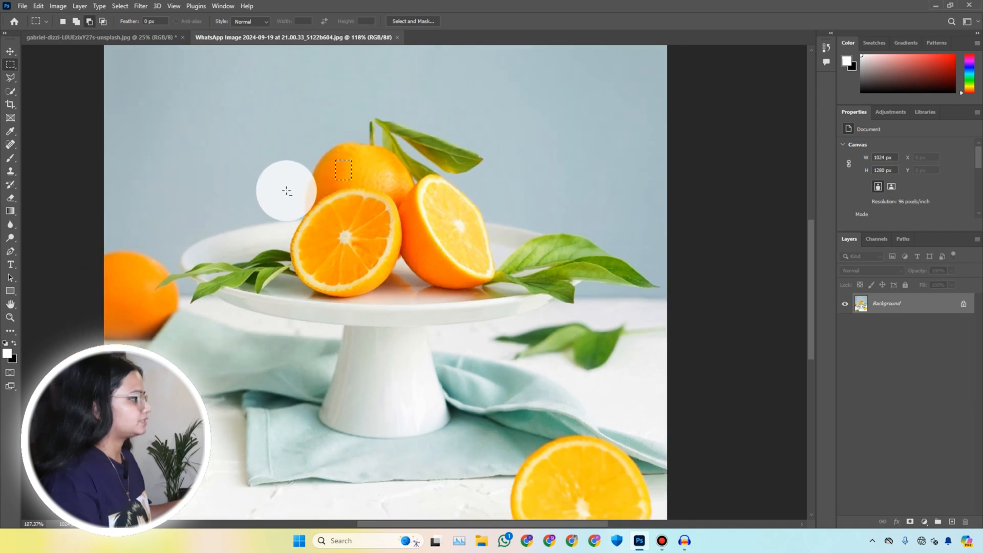
{"action": "scroll", "coordinate": [356, 179], "scroll_direction": "up", "scroll_amount": 3}
{"action": "scroll", "coordinate": [354, 177], "scroll_direction": "down", "scroll_amount": 2}
{"action": "scroll", "coordinate": [354, 178], "scroll_direction": "up", "scroll_amount": 2}
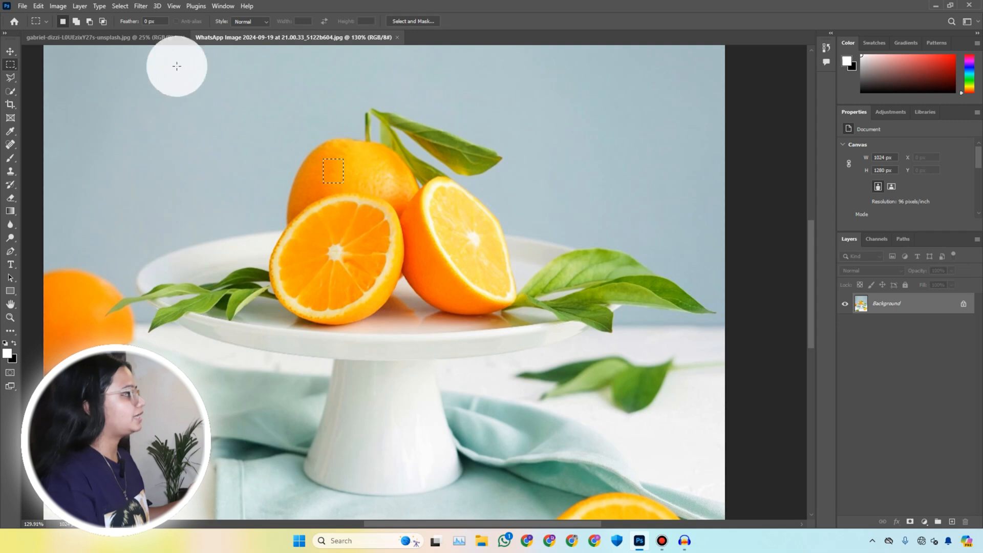
Expand the small rectangular selection into the adjoining similar orange tones with Grow
{"action": "left_click", "coordinate": [127, 7]}
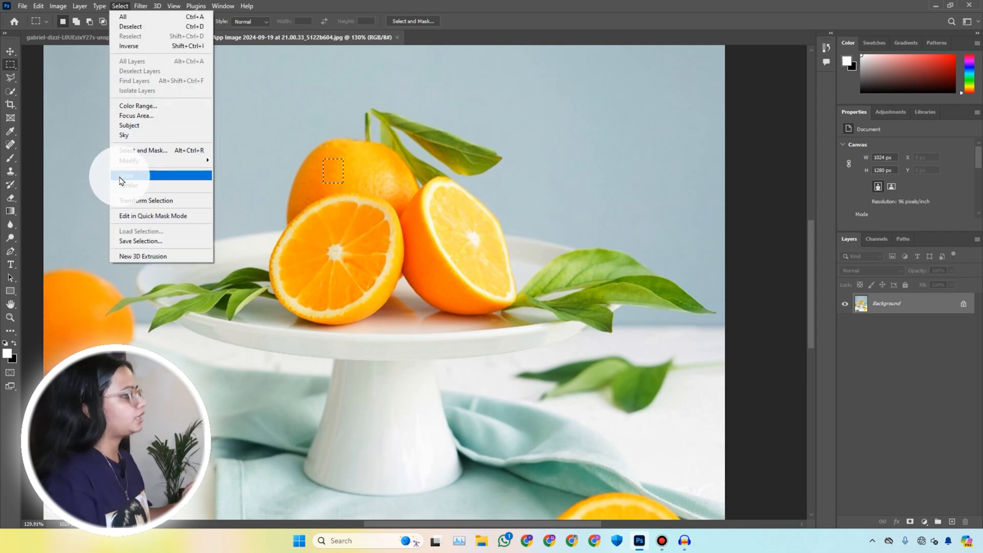
{"action": "left_click", "coordinate": [328, 154]}
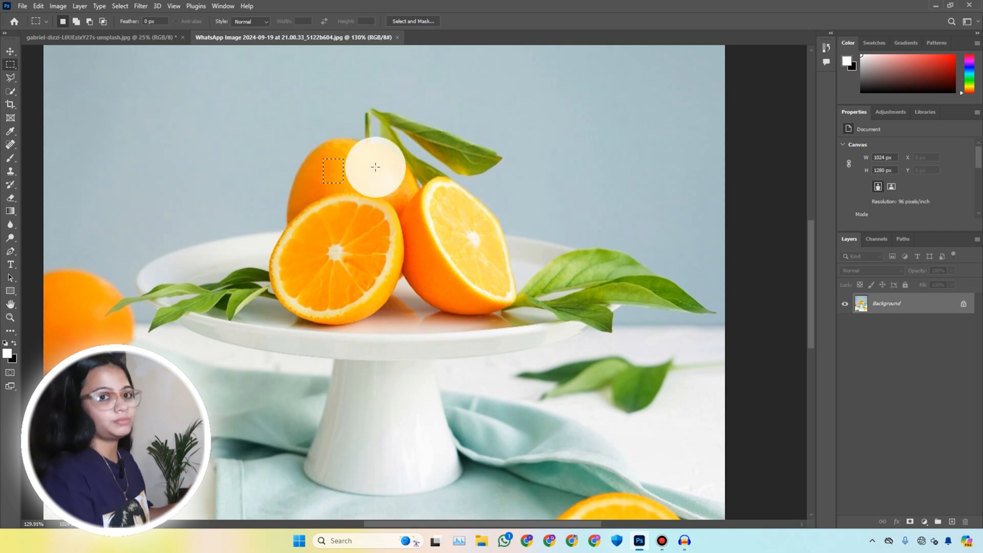
{"action": "left_click", "coordinate": [121, 6]}
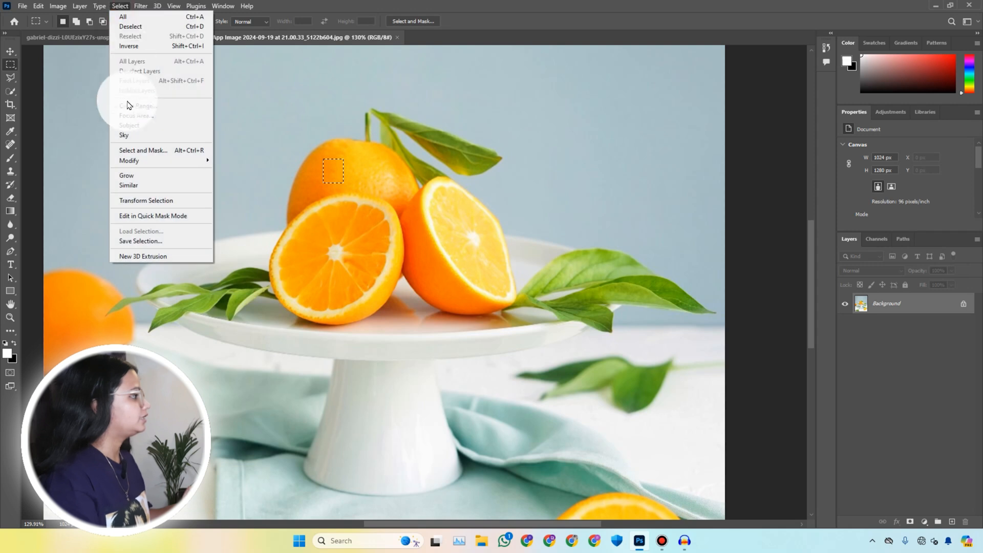
{"action": "left_click", "coordinate": [139, 179]}
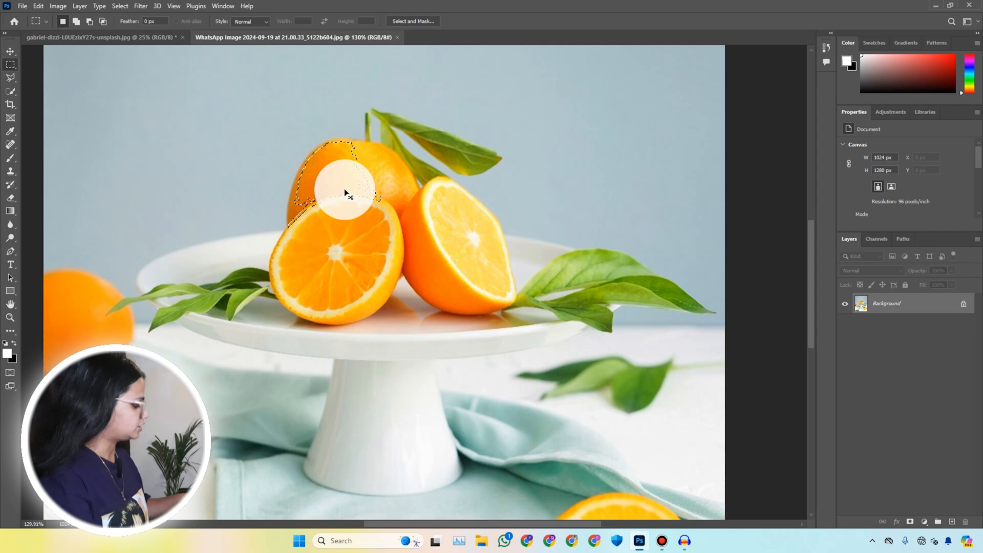
Try Similar on the small rectangular selection to pick up matching orange tones across the whole image, and undo it
{"action": "left_click", "coordinate": [126, 5]}
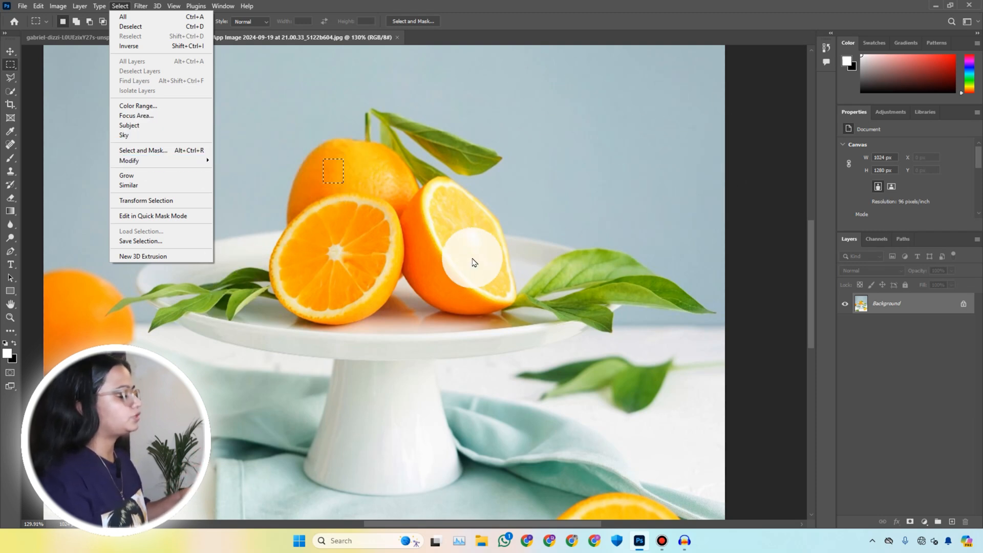
{"action": "left_click", "coordinate": [155, 188]}
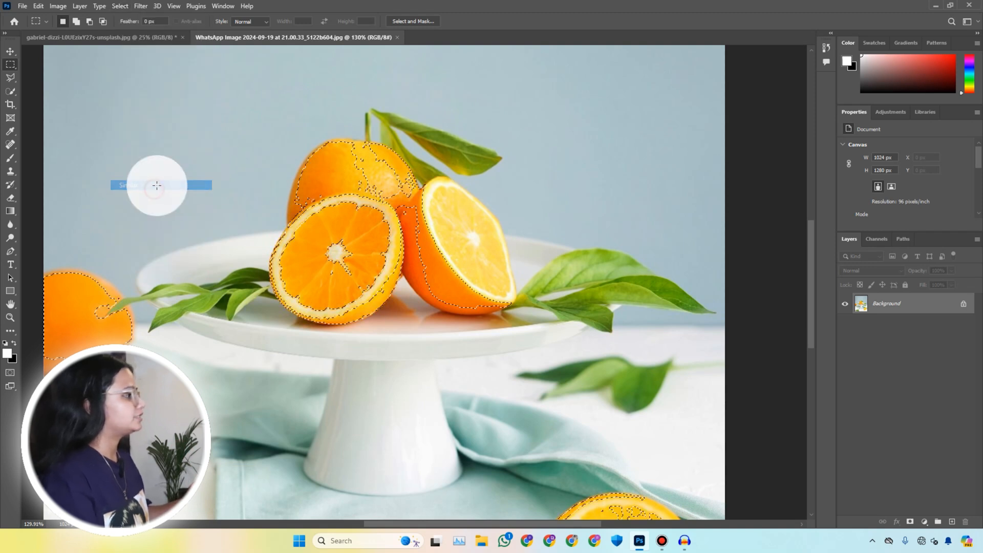
{"action": "scroll", "coordinate": [489, 143], "scroll_direction": "down", "scroll_amount": 2}
{"action": "scroll", "coordinate": [491, 142], "scroll_direction": "down", "scroll_amount": 2}
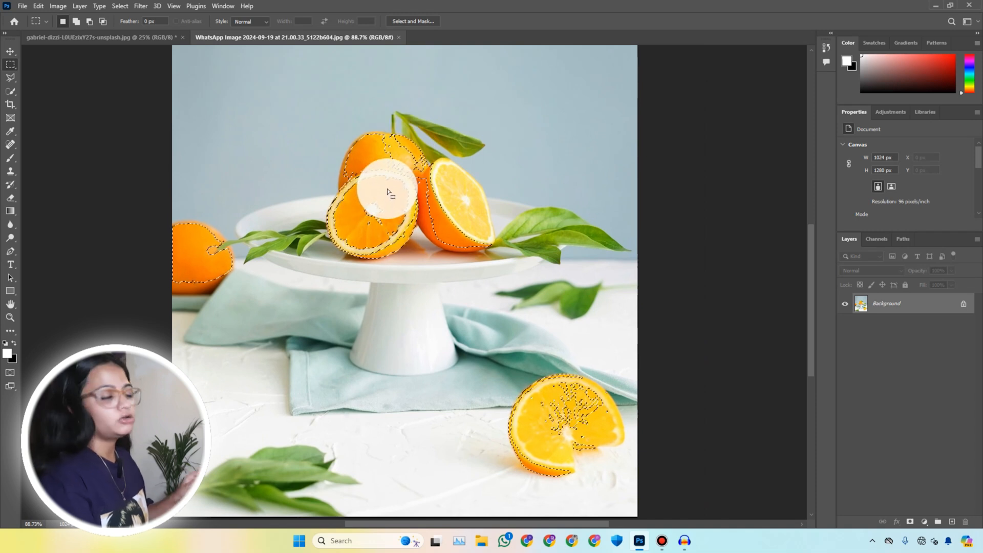
{"action": "scroll", "coordinate": [419, 174], "scroll_direction": "up", "scroll_amount": 1}
{"action": "scroll", "coordinate": [422, 172], "scroll_direction": "down", "scroll_amount": 1}
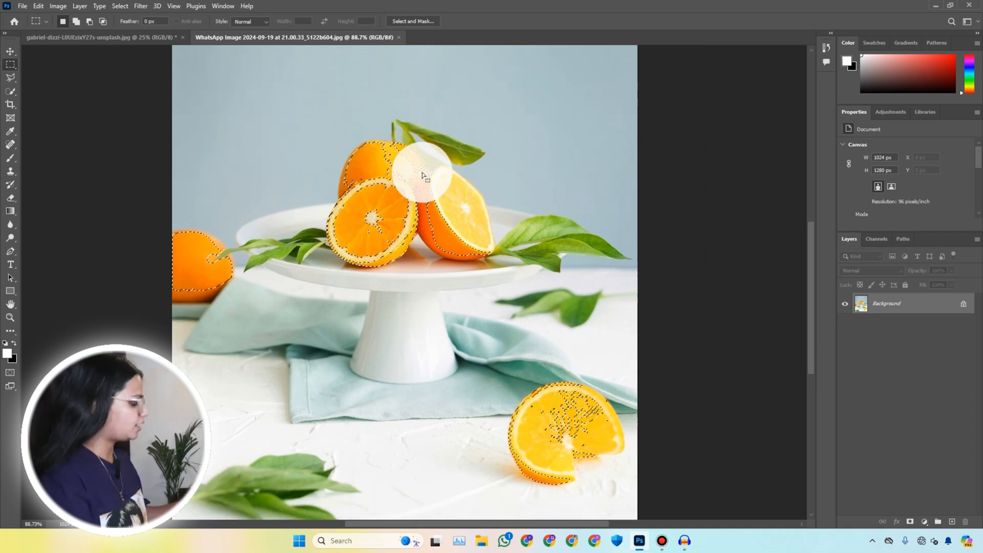
{"action": "scroll", "coordinate": [424, 176], "scroll_direction": "up", "scroll_amount": 3}
{"action": "scroll", "coordinate": [421, 176], "scroll_direction": "down", "scroll_amount": 3}
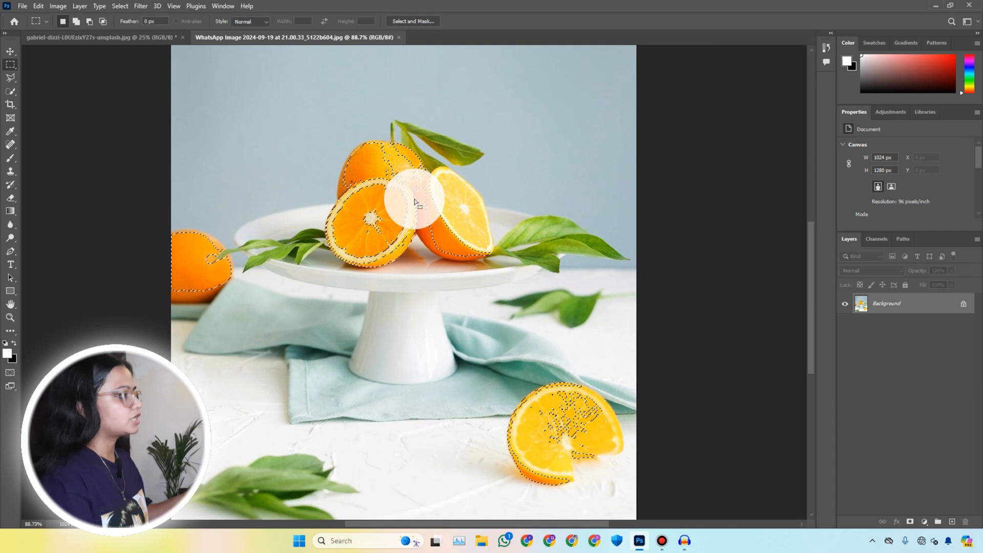
{"action": "key", "text": "ctrl+z"}
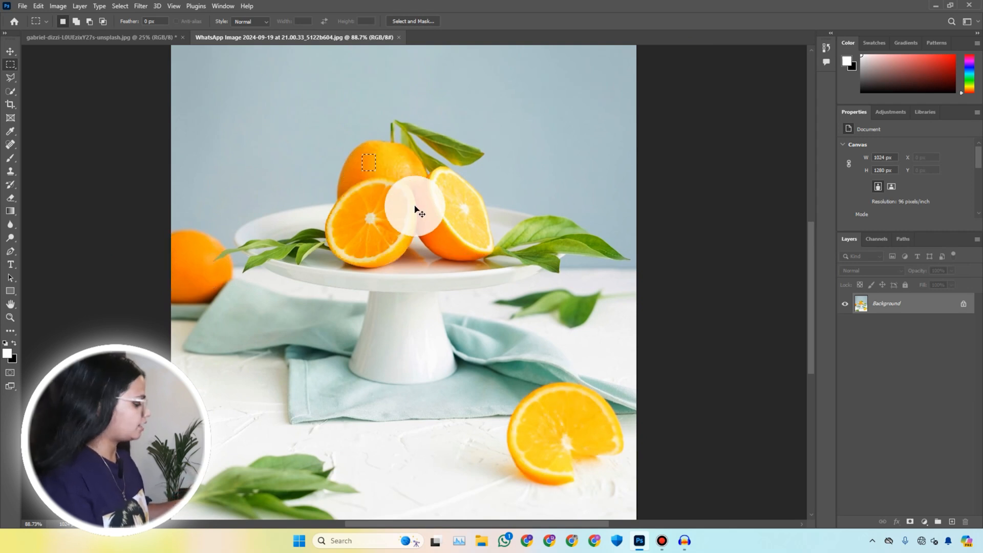
Drop the current selection and select a small rectangular area on the green leaf beside the halved oranges on the cake stand
{"action": "key", "text": "ctrl+d"}
{"action": "left_click", "coordinate": [123, 5]}
{"action": "left_click", "coordinate": [123, 5]}
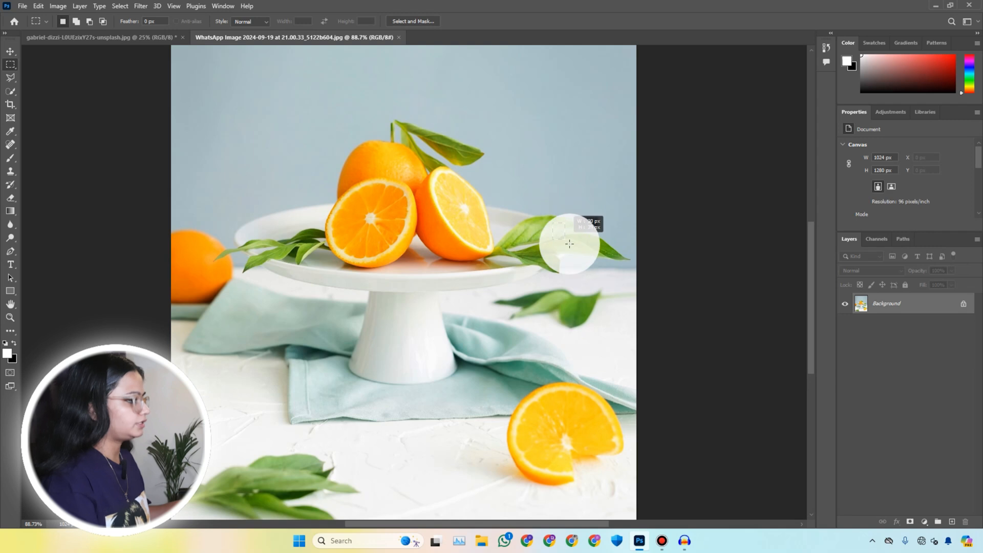
{"action": "left_click_drag", "start_coordinate": [575, 248], "coordinate": [575, 250]}
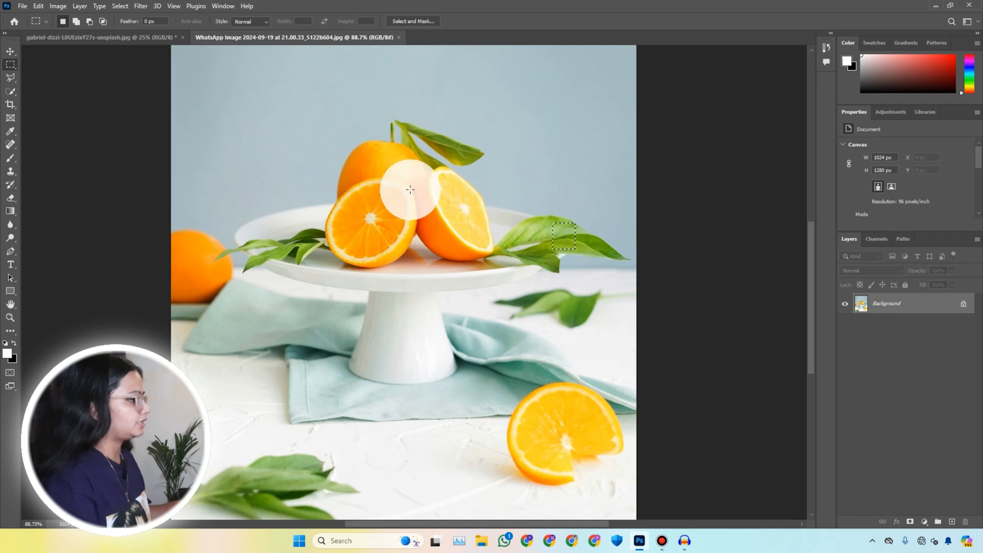
Try Grow on the small leaf selection to fill the adjoining green tones, and undo it
{"action": "left_click", "coordinate": [120, 6]}
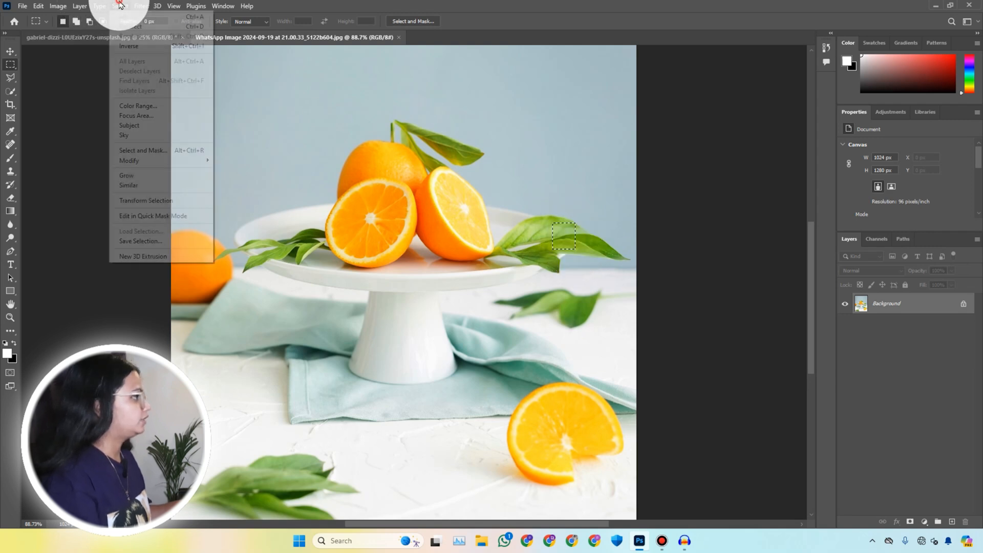
{"action": "left_click", "coordinate": [148, 175]}
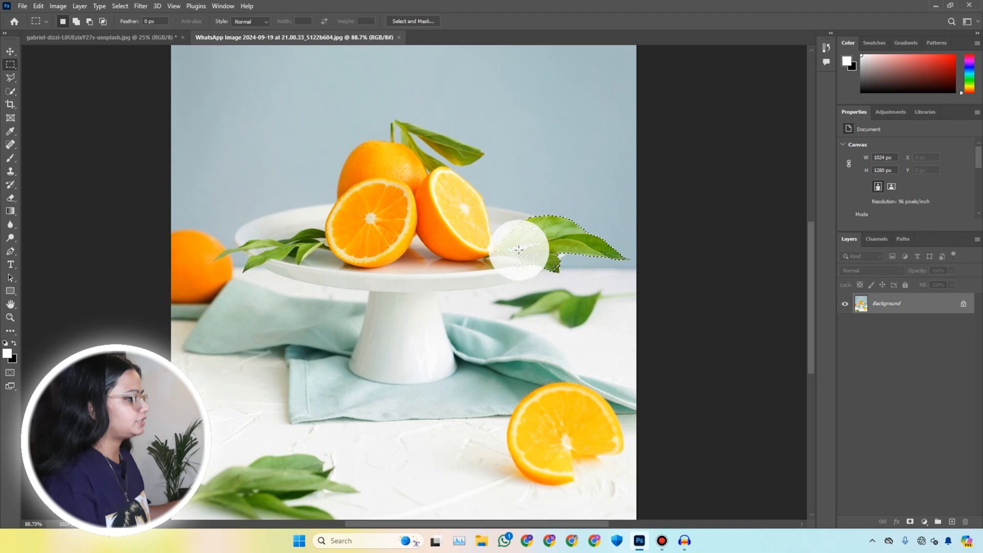
{"action": "key", "text": "ctrl+z"}
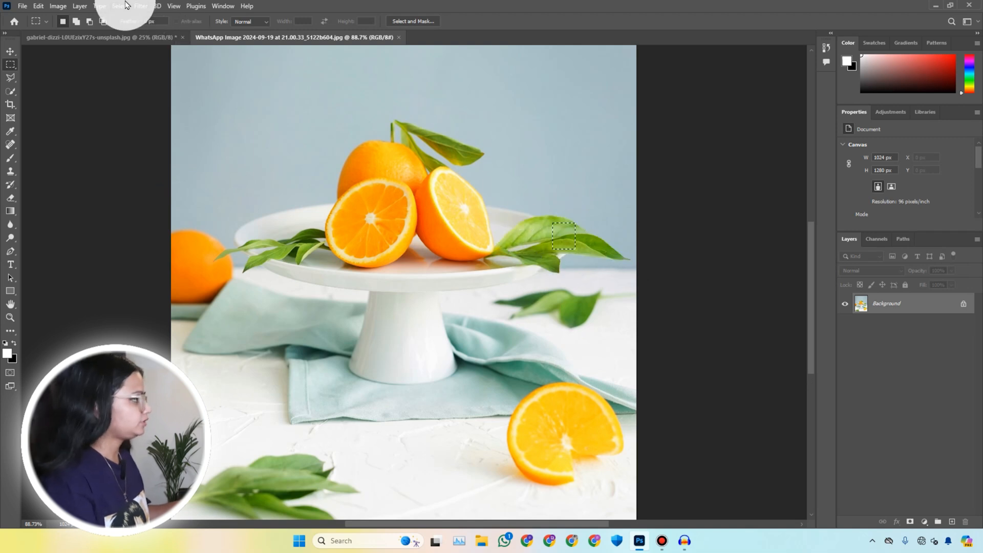
Expand the small leaf selection to matching green tones across the whole image with Similar
{"action": "left_click", "coordinate": [119, 5]}
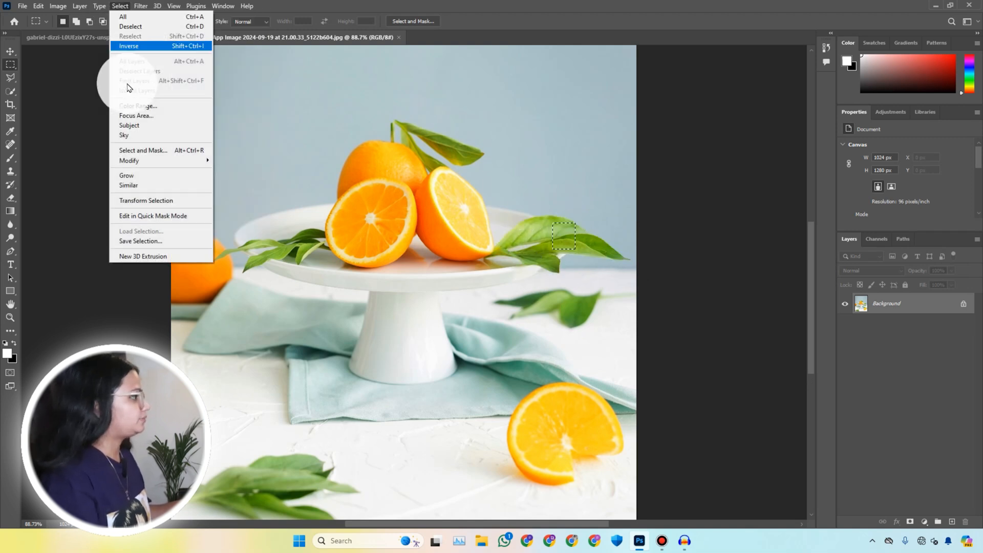
{"action": "left_click", "coordinate": [133, 187]}
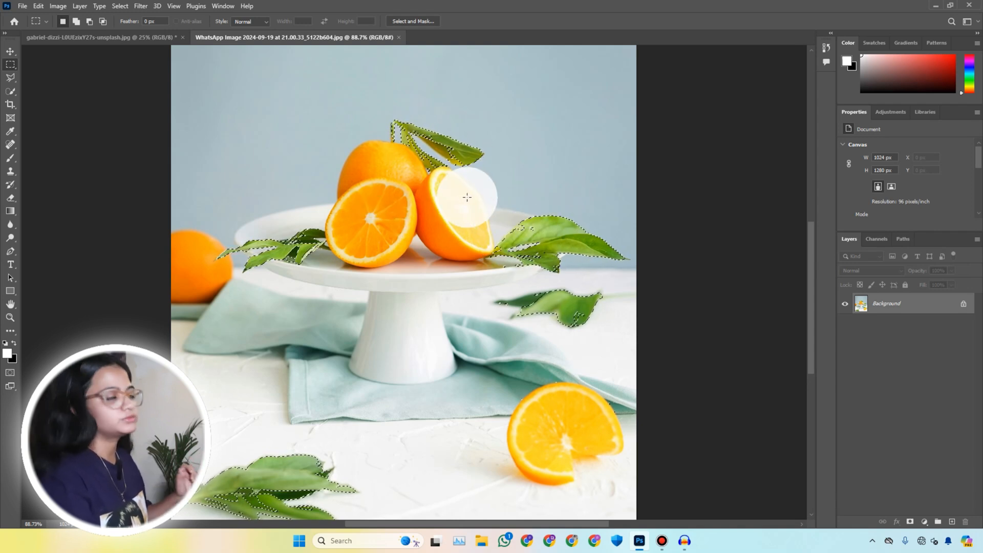
{"action": "left_click", "coordinate": [135, 6]}
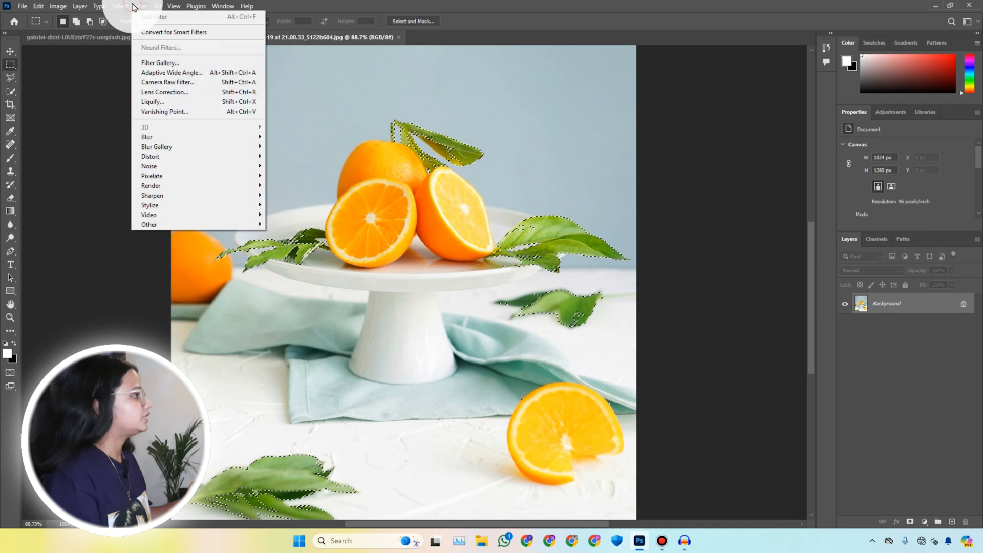
{"action": "mouse_move", "coordinate": [126, 5]}
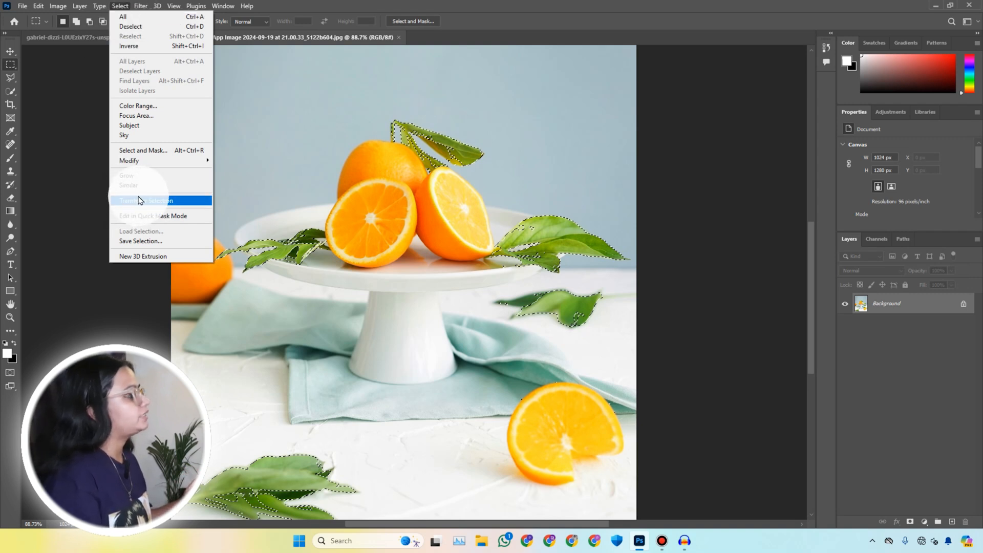
Switch to the portrait of the woman in the trench coat and select her with Select Subject
{"action": "left_click", "coordinate": [10, 51]}
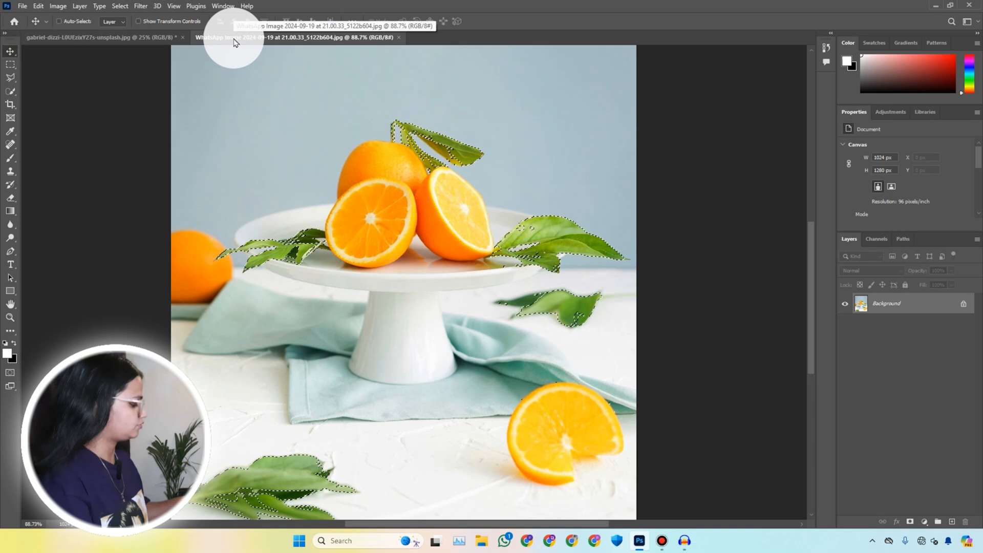
{"action": "left_click", "coordinate": [115, 38]}
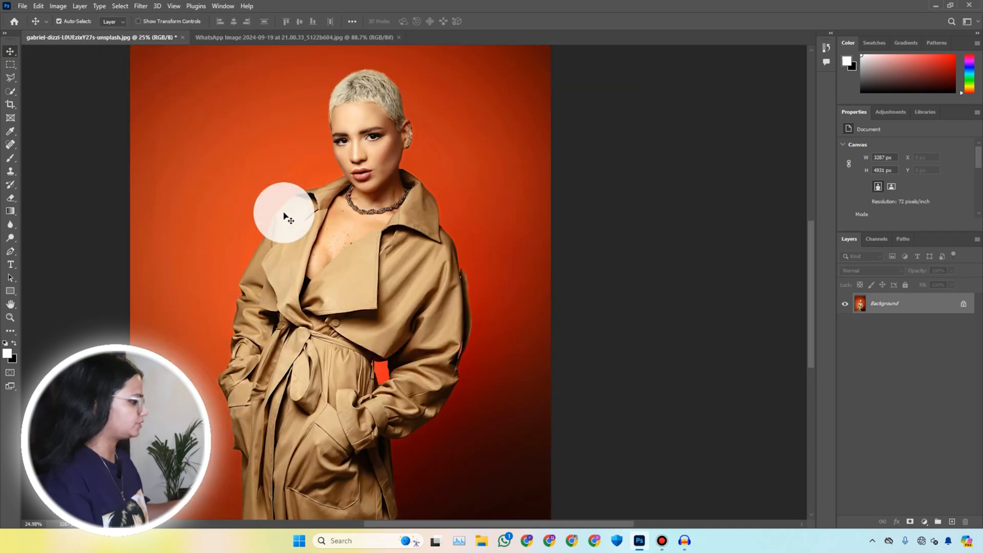
{"action": "left_click", "coordinate": [120, 6]}
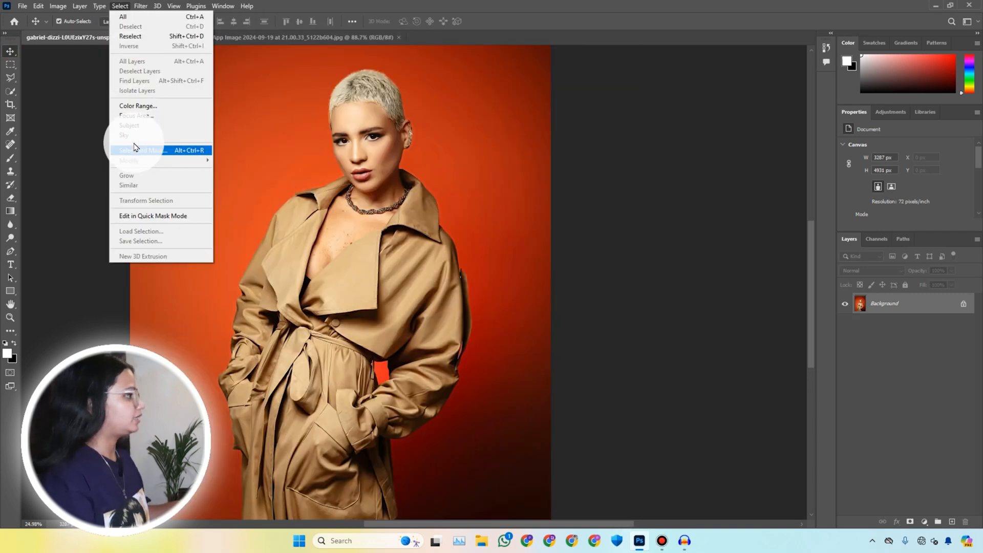
{"action": "left_click", "coordinate": [140, 128]}
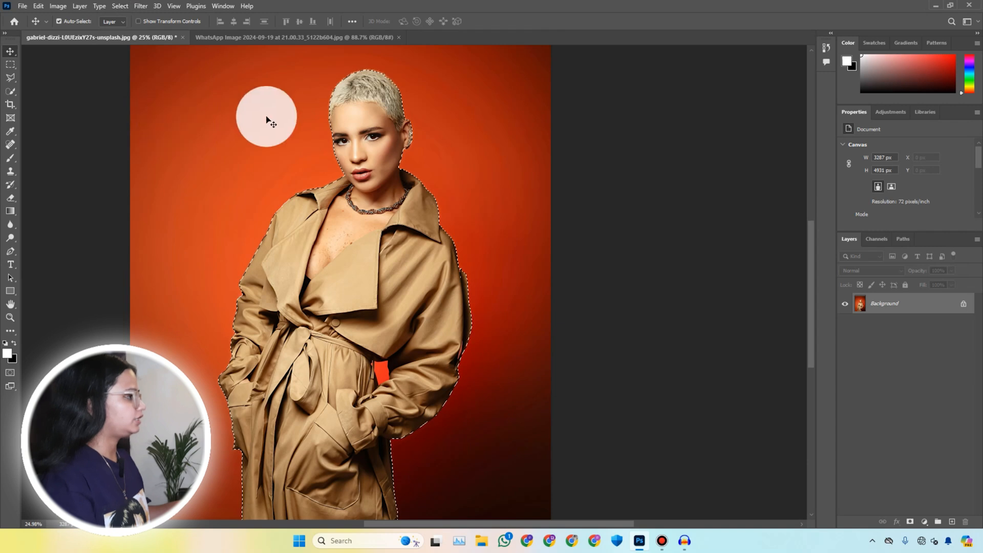
Try enlarging the selection outline around the woman to about 126% with Transform Selection
{"action": "left_click", "coordinate": [120, 6]}
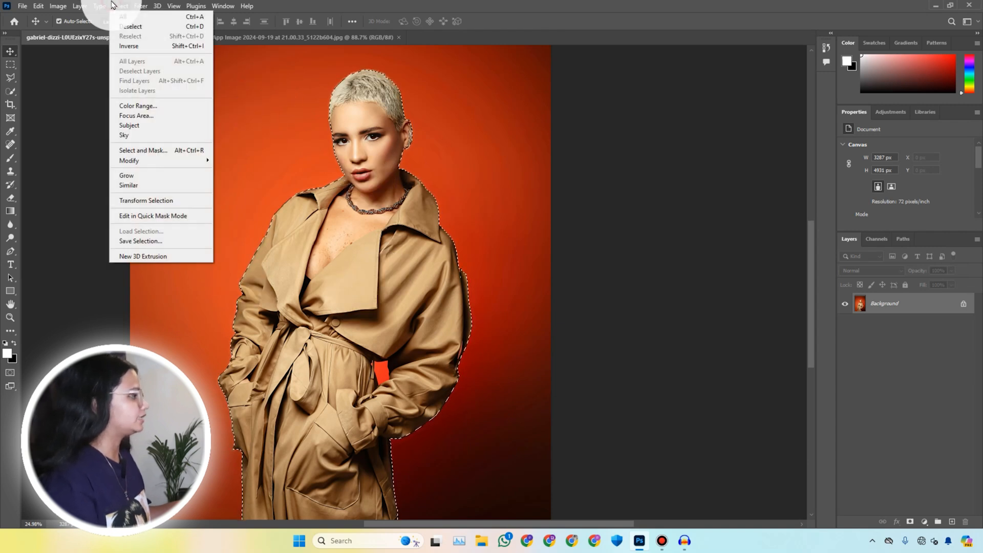
{"action": "left_click", "coordinate": [140, 200]}
{"action": "scroll", "coordinate": [455, 175], "scroll_direction": "down", "scroll_amount": 1}
{"action": "scroll", "coordinate": [455, 175], "scroll_direction": "down", "scroll_amount": 2}
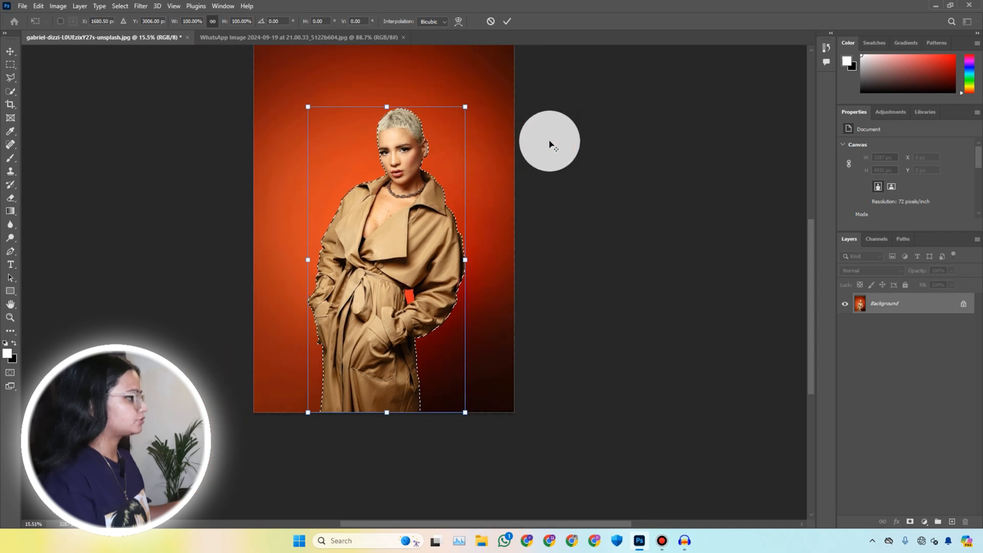
{"action": "scroll", "coordinate": [549, 143], "scroll_direction": "up", "scroll_amount": 1}
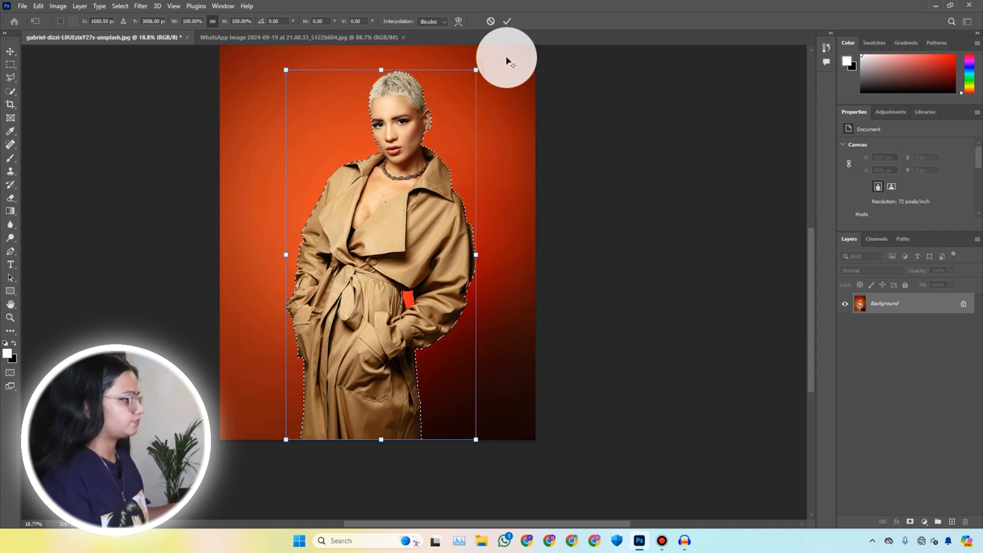
{"action": "left_click_drag", "start_coordinate": [477, 68], "coordinate": [499, 53]}
{"action": "scroll", "coordinate": [340, 329], "scroll_direction": "down", "scroll_amount": 1}
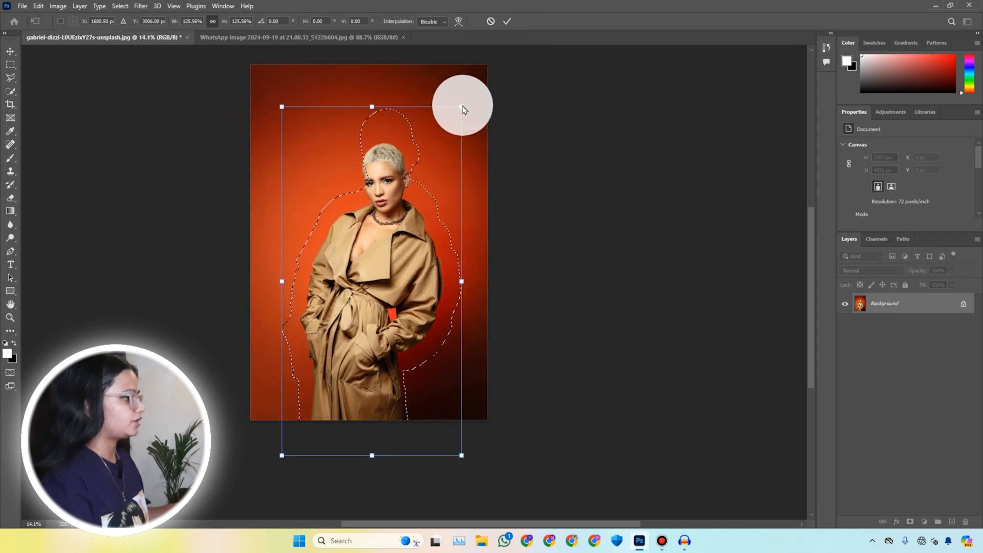
Try shrinking the selection outline, step back and forth through the size changes, and cancel the transform
{"action": "left_click_drag", "start_coordinate": [462, 109], "coordinate": [444, 140]}
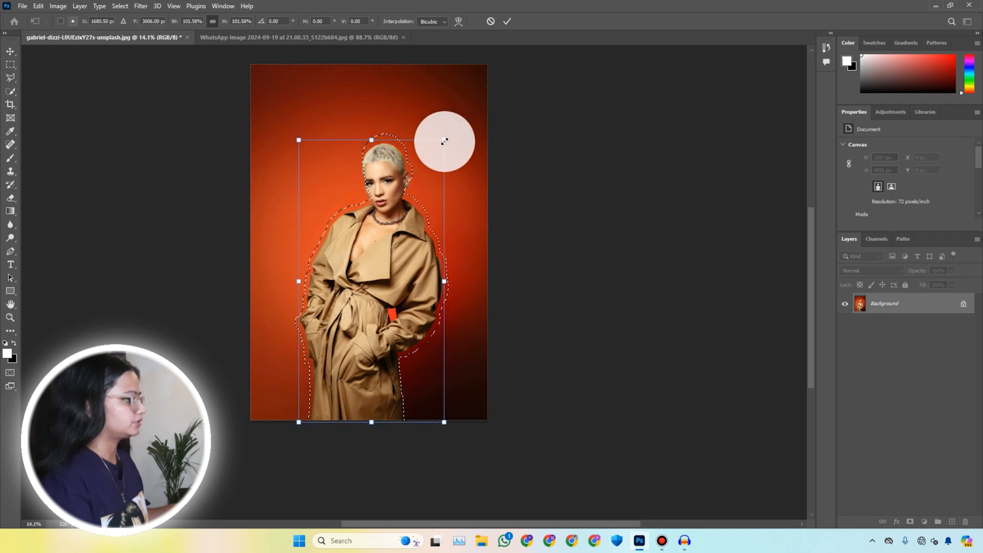
{"action": "key", "text": "ctrl+z"}
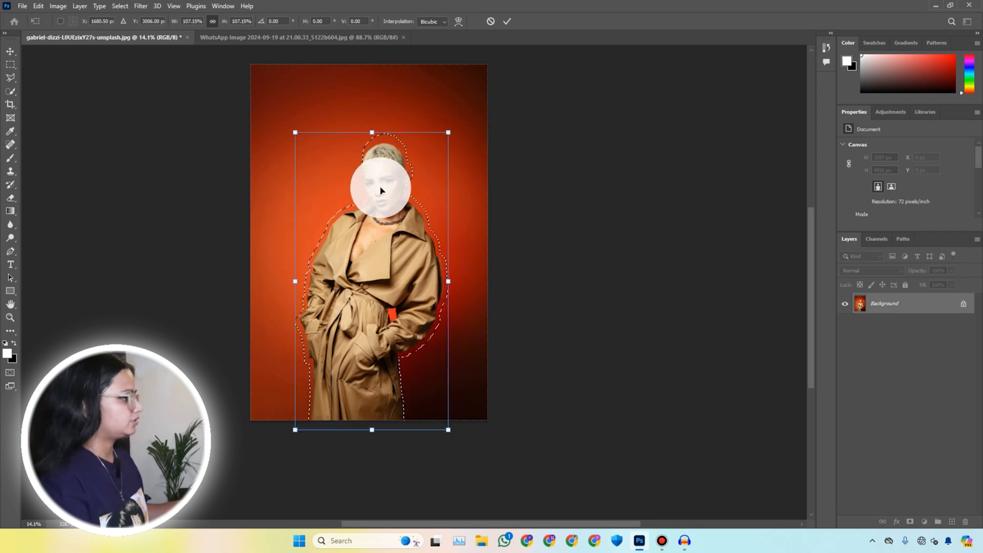
{"action": "key", "text": "ctrl+z"}
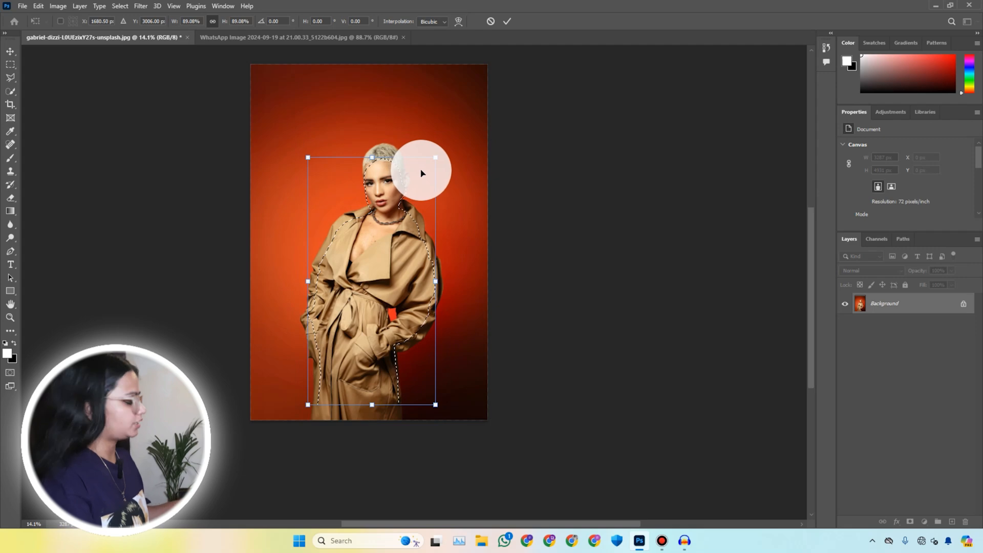
{"action": "key", "text": "ctrl+shift+z"}
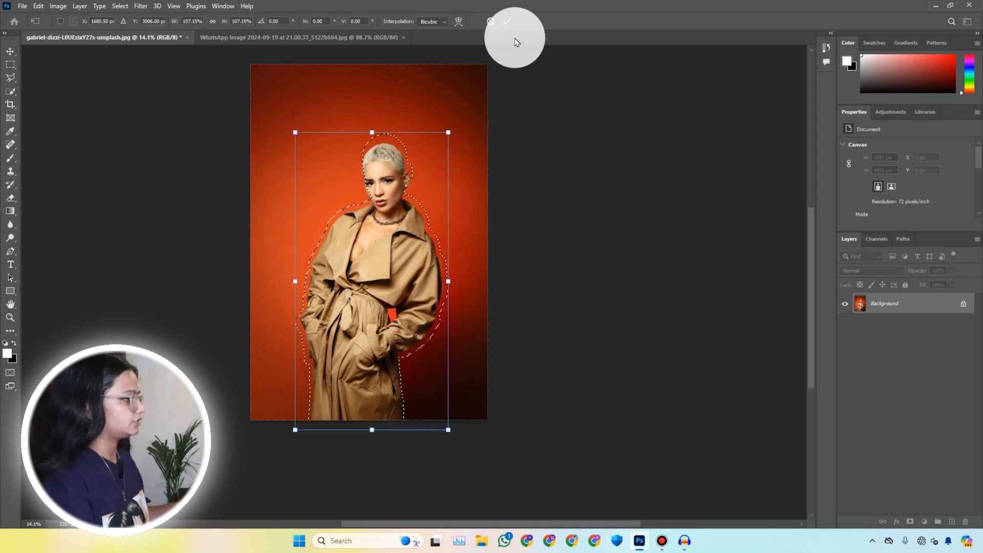
{"action": "left_click", "coordinate": [490, 24]}
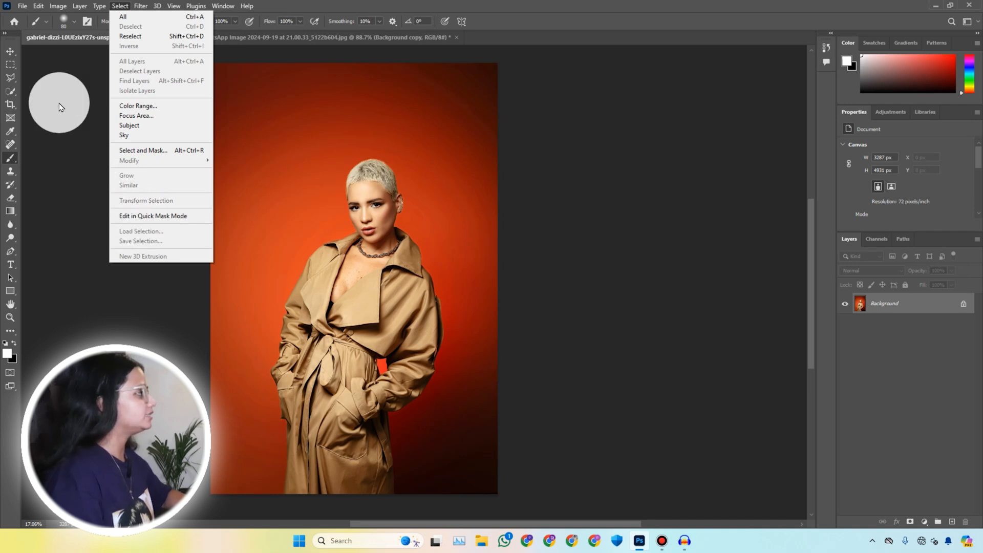
Open the pumpkin image "WhatsApp Image 2024-09-19 at 21.00.39_703b38f8.jpg" from the pictures folder
{"action": "left_click", "coordinate": [22, 5]}
{"action": "left_click", "coordinate": [22, 6]}
{"action": "left_click", "coordinate": [28, 23]}
{"action": "left_click", "coordinate": [310, 114]}
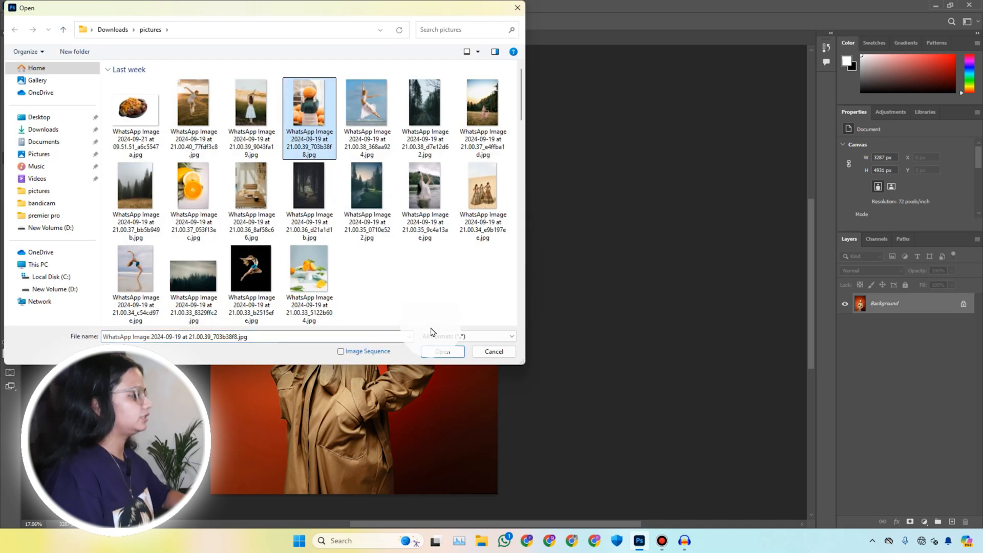
{"action": "left_click", "coordinate": [441, 351]}
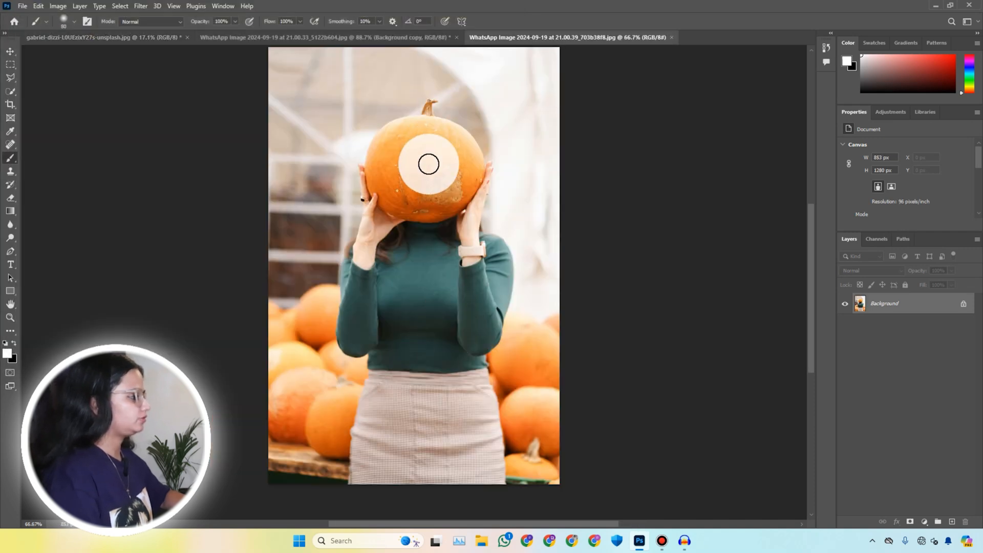
Select the woman holding the pumpkin with Select Subject and edit the selection in Quick Mask mode
{"action": "left_click", "coordinate": [113, 4]}
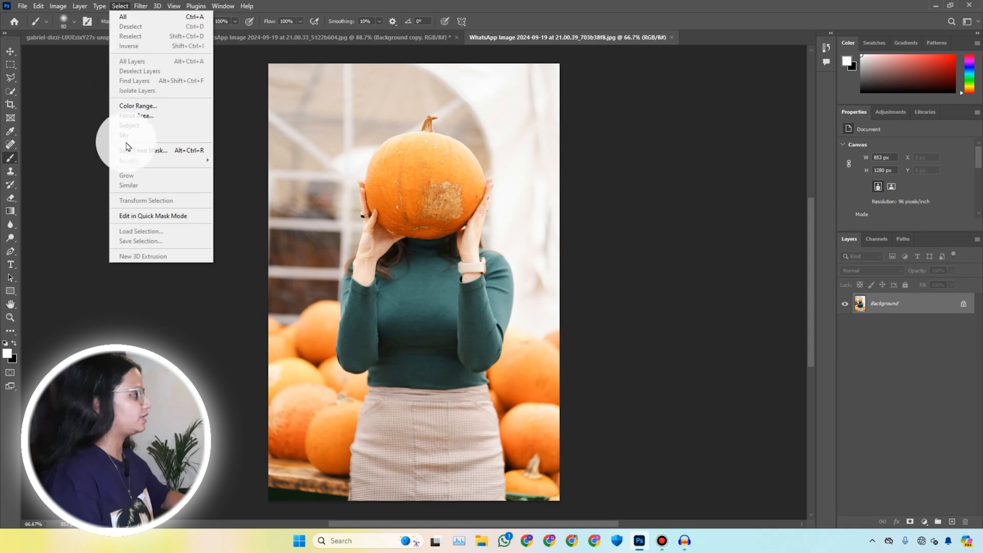
{"action": "left_click", "coordinate": [129, 125]}
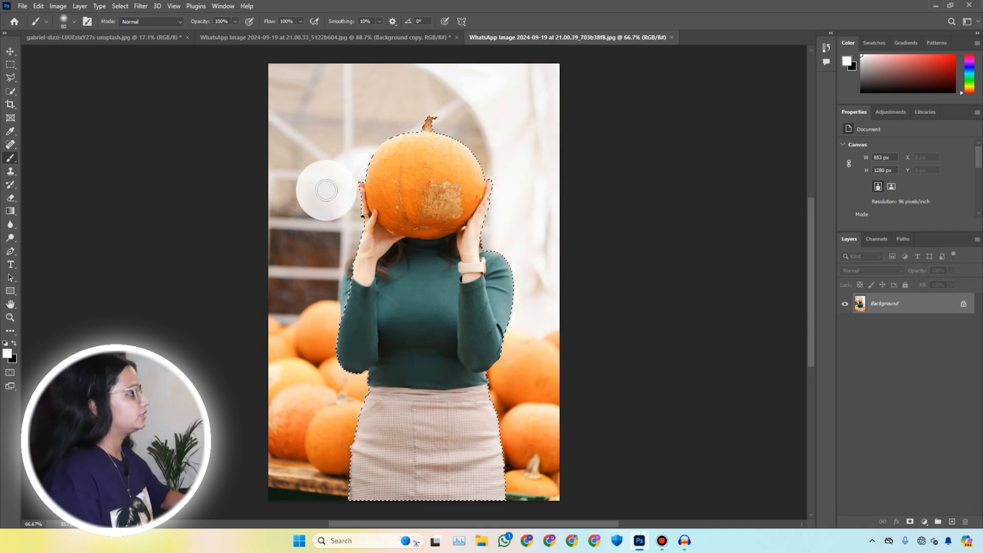
{"action": "left_click", "coordinate": [119, 6]}
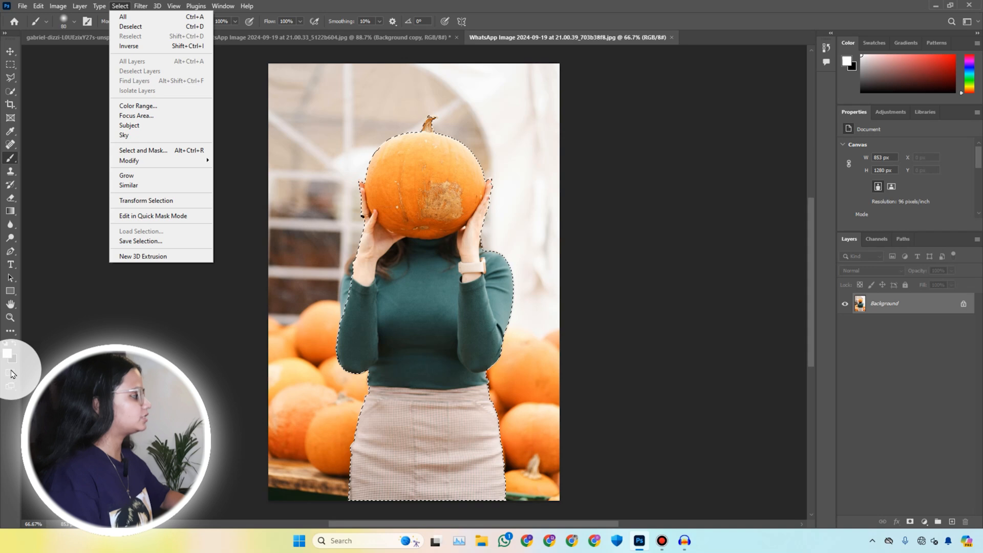
{"action": "left_click", "coordinate": [140, 220]}
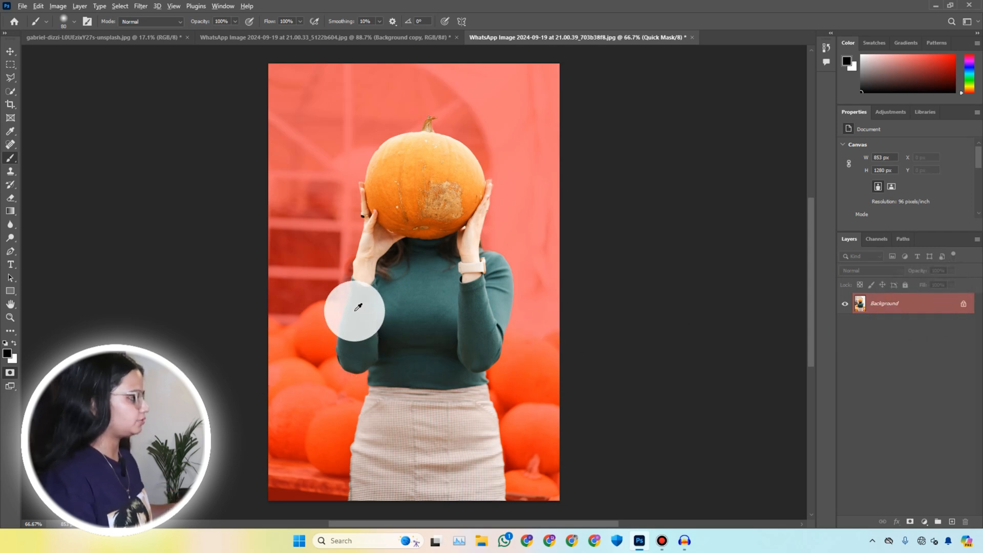
Mask part of the raised forearm with black, and paint white to restore it and add the hair and sleeve area behind it
{"action": "scroll", "coordinate": [355, 309], "scroll_direction": "up", "scroll_amount": 2}
{"action": "scroll", "coordinate": [355, 297], "scroll_direction": "up", "scroll_amount": 3}
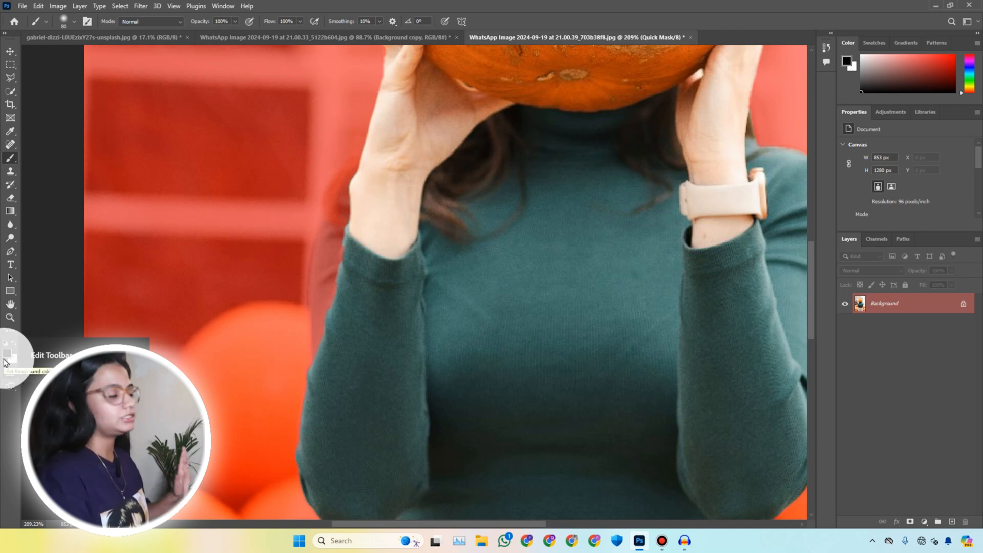
{"action": "mouse_move", "coordinate": [350, 253]}
{"action": "left_mouse_down"}
{"action": "mouse_move", "coordinate": [336, 358]}
{"action": "mouse_move", "coordinate": [344, 336]}
{"action": "mouse_move", "coordinate": [322, 374]}
{"action": "mouse_move", "coordinate": [341, 367]}
{"action": "mouse_move", "coordinate": [376, 294]}
{"action": "mouse_move", "coordinate": [379, 256]}
{"action": "mouse_move", "coordinate": [354, 303]}
{"action": "mouse_move", "coordinate": [356, 351]}
{"action": "mouse_move", "coordinate": [370, 293]}
{"action": "mouse_move", "coordinate": [339, 362]}
{"action": "mouse_move", "coordinate": [386, 240]}
{"action": "mouse_move", "coordinate": [389, 196]}
{"action": "mouse_move", "coordinate": [373, 230]}
{"action": "left_mouse_up"}
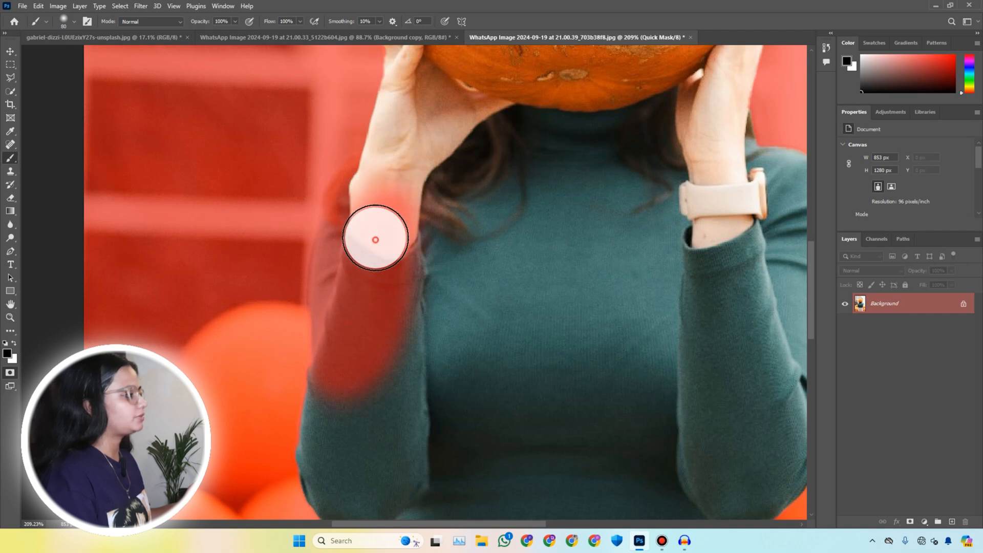
{"action": "left_click", "coordinate": [15, 344]}
{"action": "mouse_move", "coordinate": [436, 261]}
{"action": "left_mouse_down"}
{"action": "mouse_move", "coordinate": [404, 253]}
{"action": "mouse_move", "coordinate": [393, 205]}
{"action": "mouse_move", "coordinate": [358, 385]}
{"action": "mouse_move", "coordinate": [388, 296]}
{"action": "mouse_move", "coordinate": [389, 186]}
{"action": "mouse_move", "coordinate": [355, 235]}
{"action": "mouse_move", "coordinate": [340, 300]}
{"action": "mouse_move", "coordinate": [343, 389]}
{"action": "mouse_move", "coordinate": [371, 186]}
{"action": "mouse_move", "coordinate": [356, 221]}
{"action": "mouse_move", "coordinate": [358, 199]}
{"action": "mouse_move", "coordinate": [374, 182]}
{"action": "left_mouse_up"}
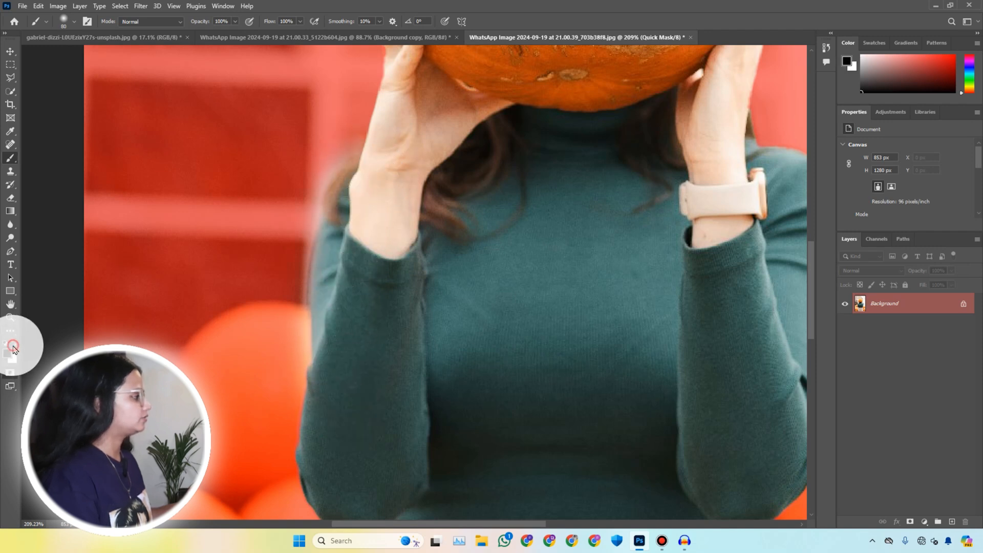
Reduce the brush size to 10 and mask the background beside the hair and raised forearm with black
{"action": "scroll", "coordinate": [335, 169], "scroll_direction": "up", "scroll_amount": 3}
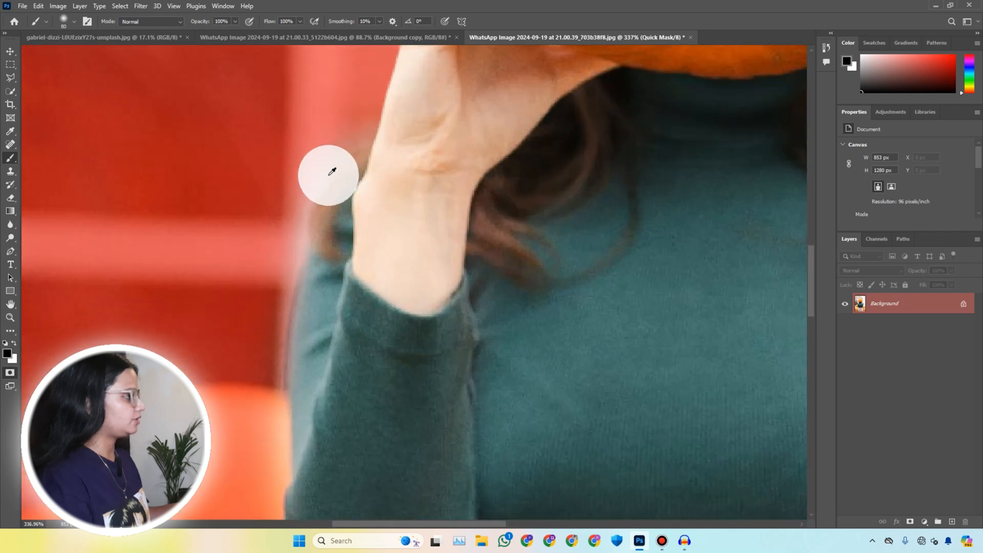
{"action": "scroll", "coordinate": [328, 176], "scroll_direction": "up", "scroll_amount": 4}
{"action": "key", "text": "bracketleft"}
{"action": "key", "text": "bracketleft"}
{"action": "key", "text": "bracketleft"}
{"action": "key", "text": "bracketleft"}
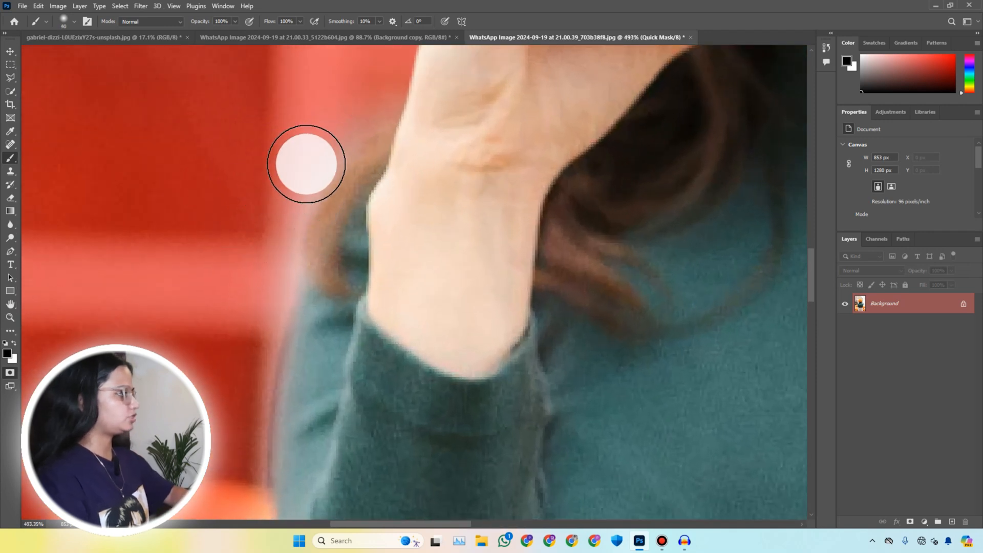
{"action": "key", "text": "bracketleft"}
{"action": "key", "text": "bracketleft"}
{"action": "key", "text": "bracketleft"}
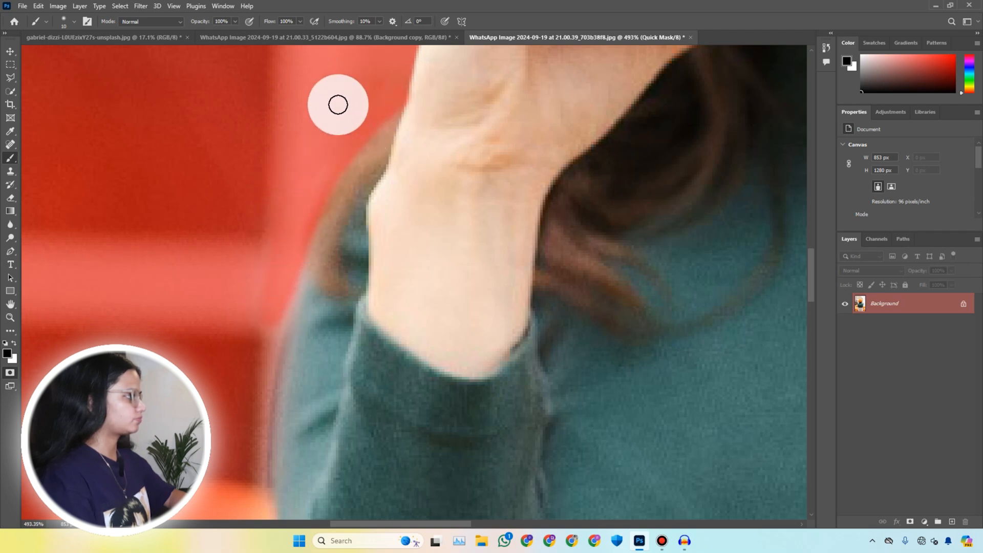
Paint black down the outer edge of the same sleeve to mask the background fringe
{"action": "scroll", "coordinate": [354, 97], "scroll_direction": "down", "scroll_amount": 3}
{"action": "scroll", "coordinate": [347, 103], "scroll_direction": "down", "scroll_amount": 2}
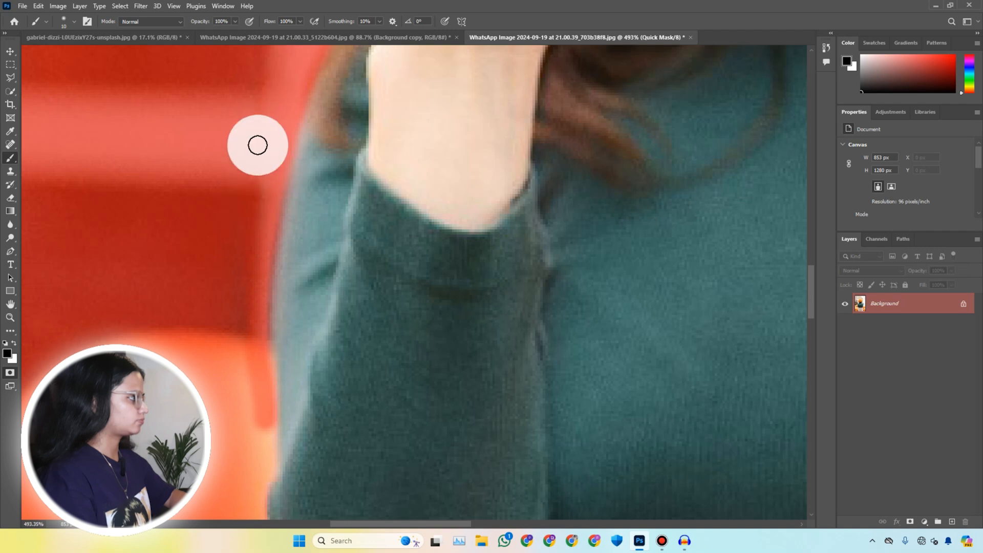
{"action": "scroll", "coordinate": [272, 144], "scroll_direction": "down", "scroll_amount": 2}
{"action": "scroll", "coordinate": [272, 143], "scroll_direction": "down", "scroll_amount": 8}
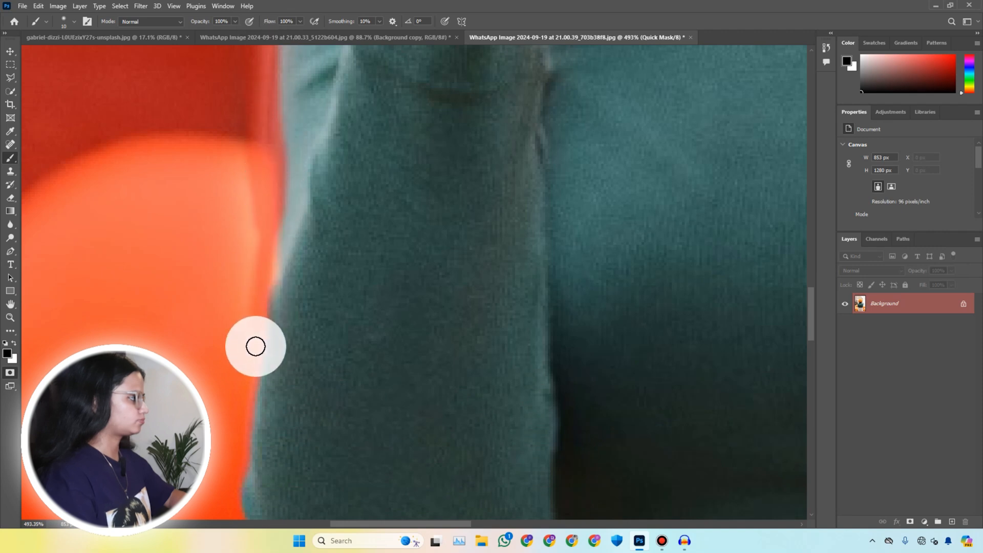
{"action": "scroll", "coordinate": [227, 392], "scroll_direction": "down", "scroll_amount": 1}
Exit Quick Mask mode to turn the painted mask of the woman back into a selection
{"action": "scroll", "coordinate": [227, 392], "scroll_direction": "down", "scroll_amount": 10}
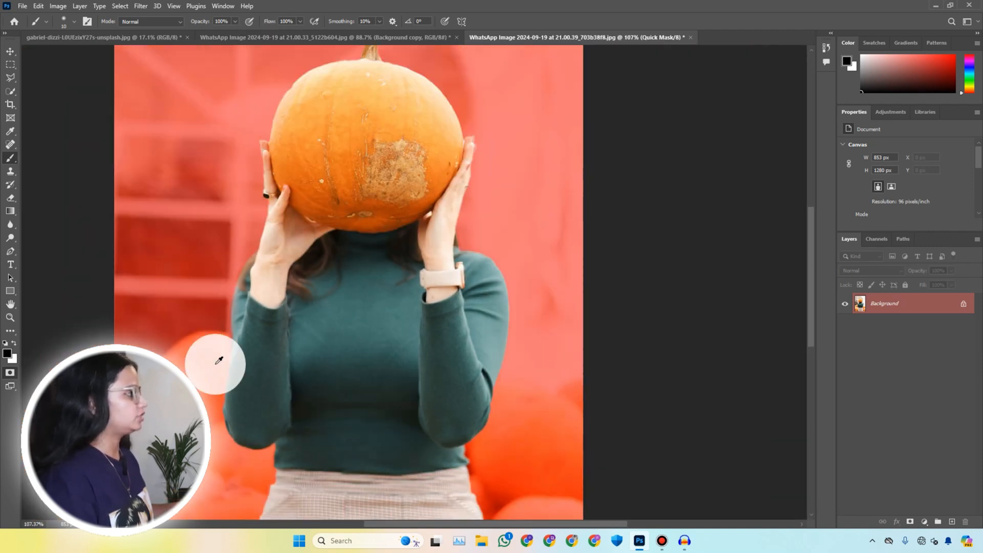
{"action": "scroll", "coordinate": [302, 287], "scroll_direction": "up", "scroll_amount": 3}
{"action": "scroll", "coordinate": [285, 331], "scroll_direction": "down", "scroll_amount": 2}
{"action": "scroll", "coordinate": [266, 292], "scroll_direction": "up", "scroll_amount": 2}
{"action": "scroll", "coordinate": [287, 277], "scroll_direction": "down", "scroll_amount": 4}
{"action": "scroll", "coordinate": [307, 224], "scroll_direction": "up", "scroll_amount": 1}
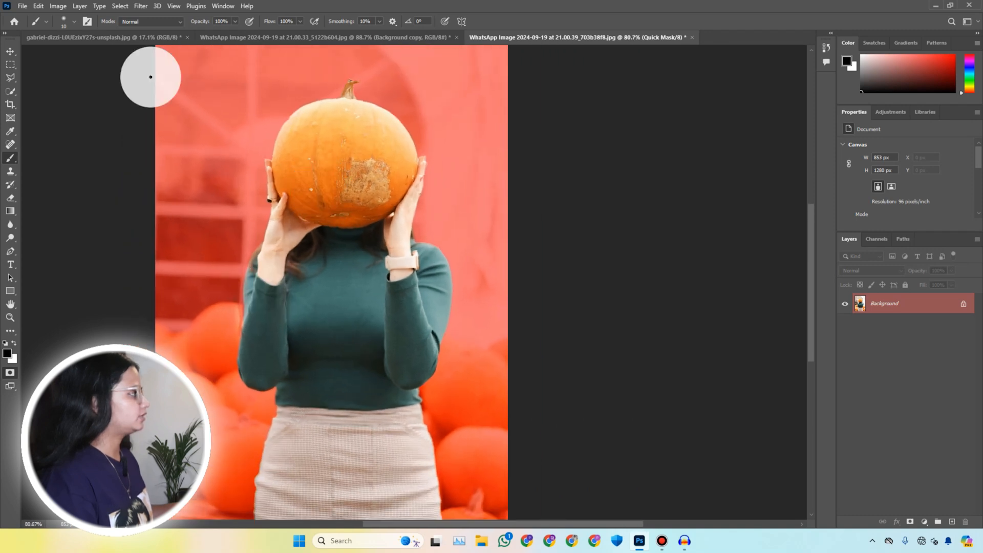
{"action": "left_click", "coordinate": [119, 6]}
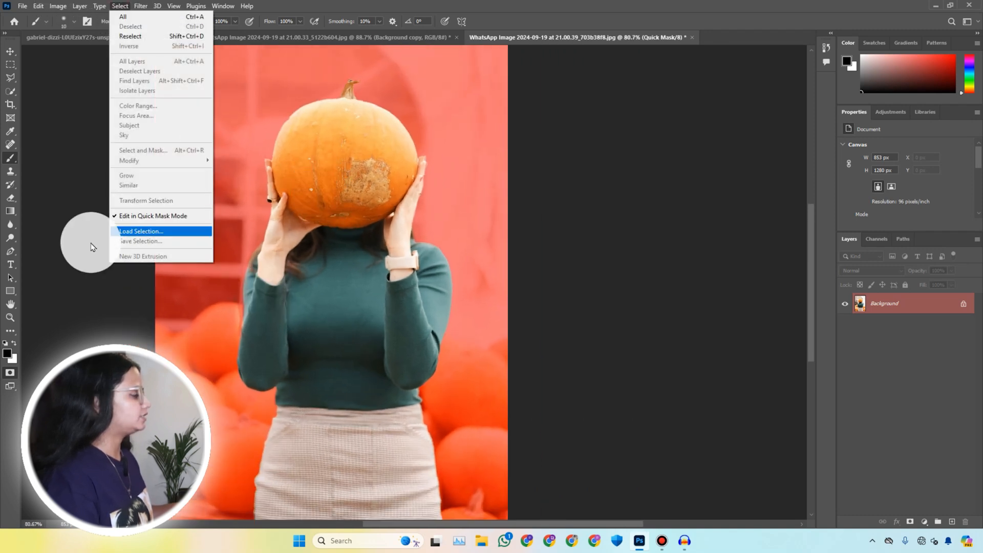
{"action": "left_click", "coordinate": [11, 373]}
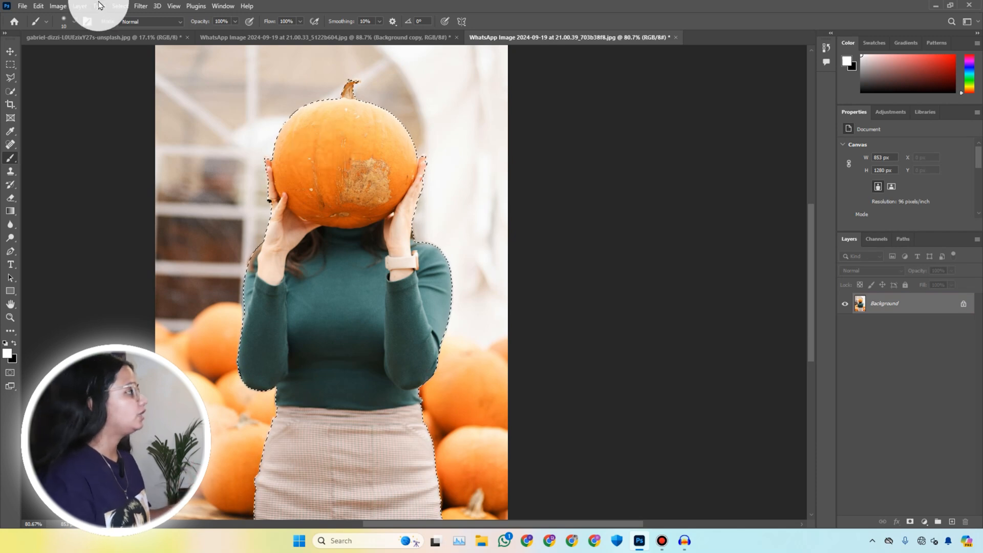
Save the selection as a new channel named "woman"
{"action": "left_click", "coordinate": [119, 6]}
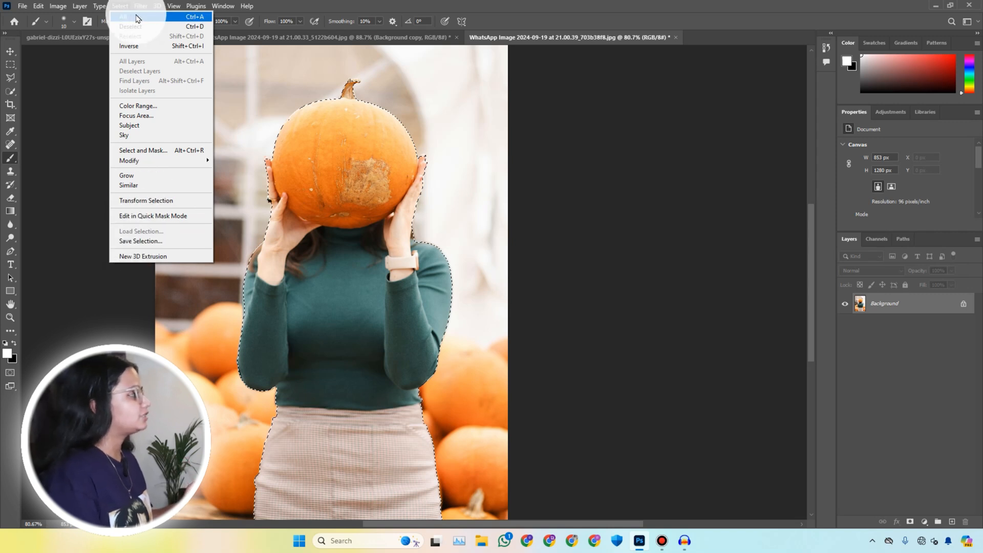
{"action": "left_click", "coordinate": [121, 6]}
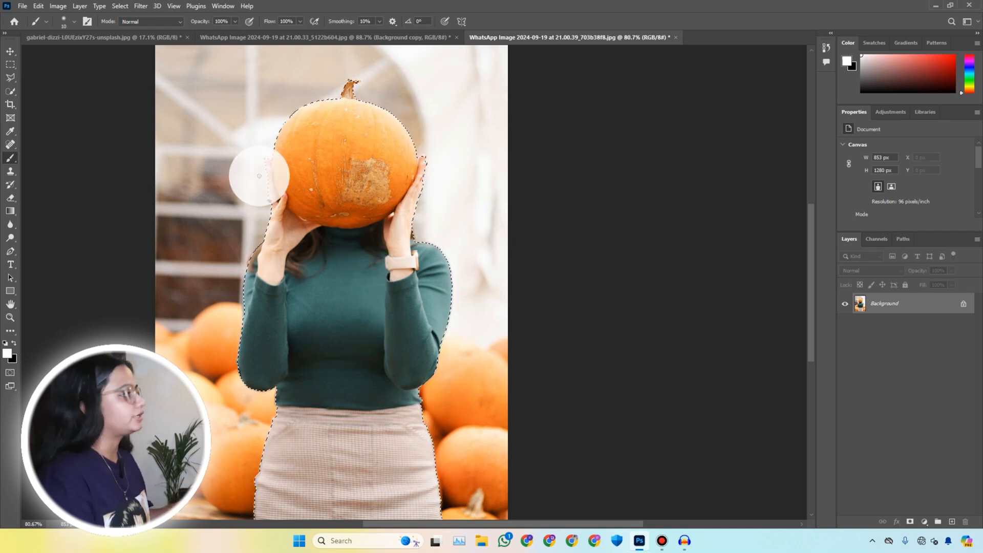
{"action": "left_click", "coordinate": [120, 6]}
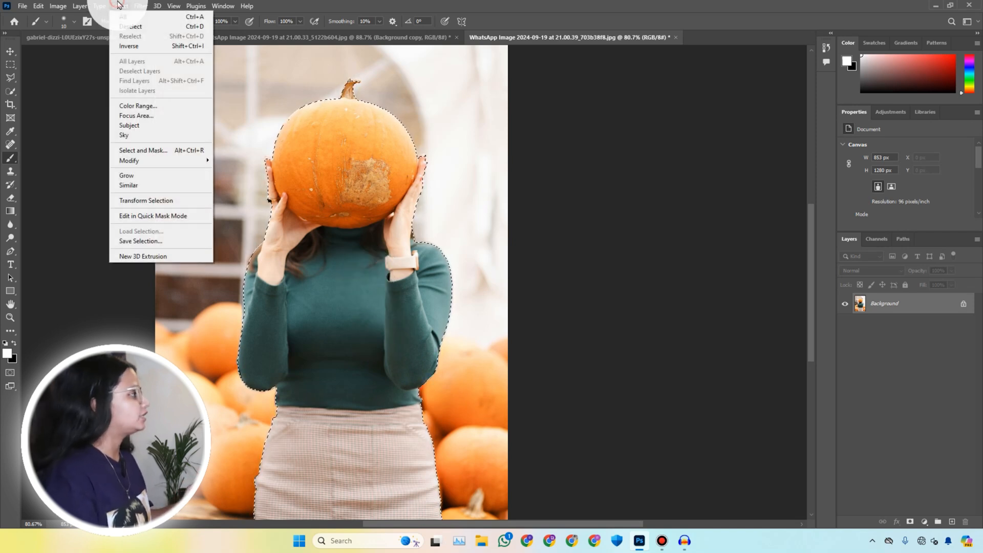
{"action": "left_click", "coordinate": [137, 241]}
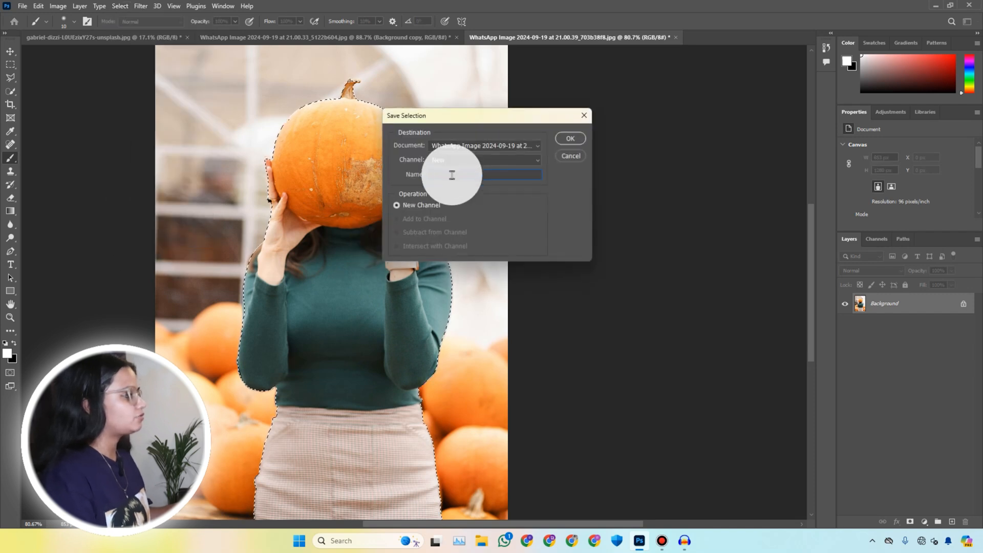
{"action": "type", "text": "w"}
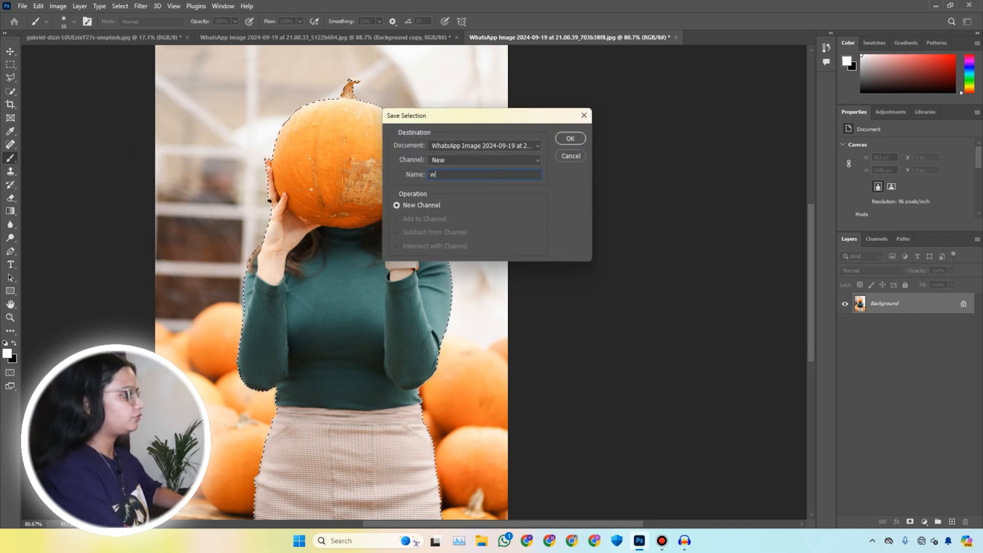
{"action": "type", "text": "ma"}
{"action": "key", "text": "BackSpace"}
{"action": "key", "text": "BackSpace"}
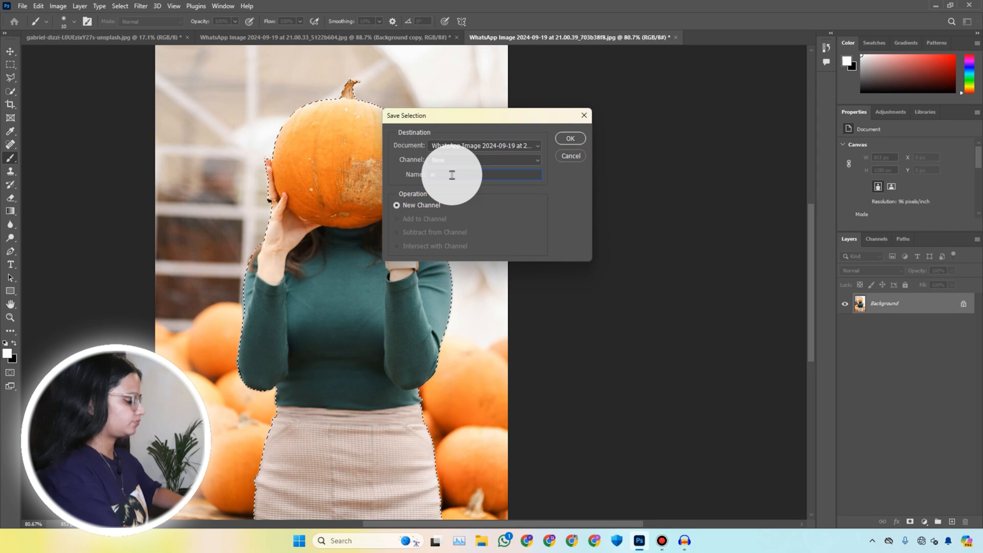
{"action": "type", "text": "oman"}
{"action": "left_click", "coordinate": [452, 175]}
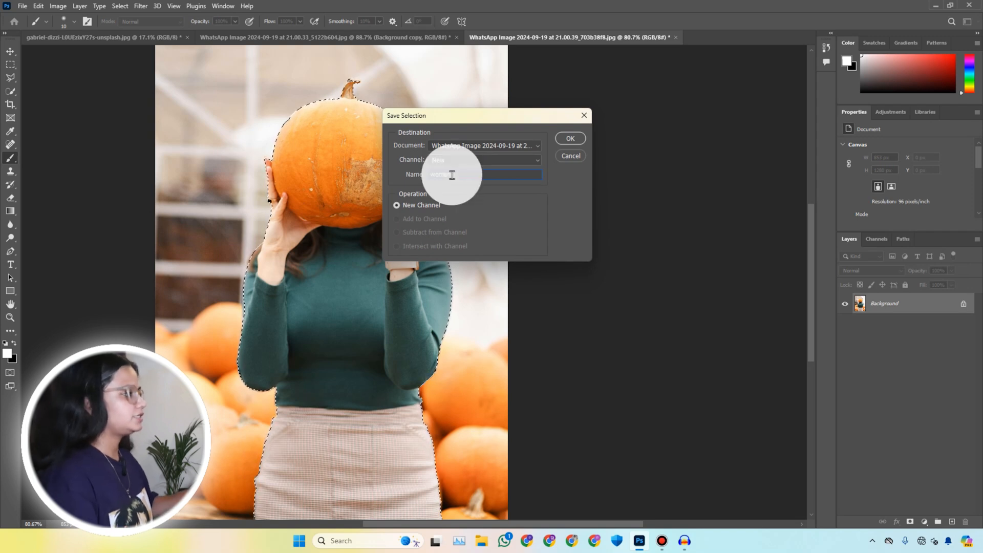
{"action": "left_click", "coordinate": [571, 137]}
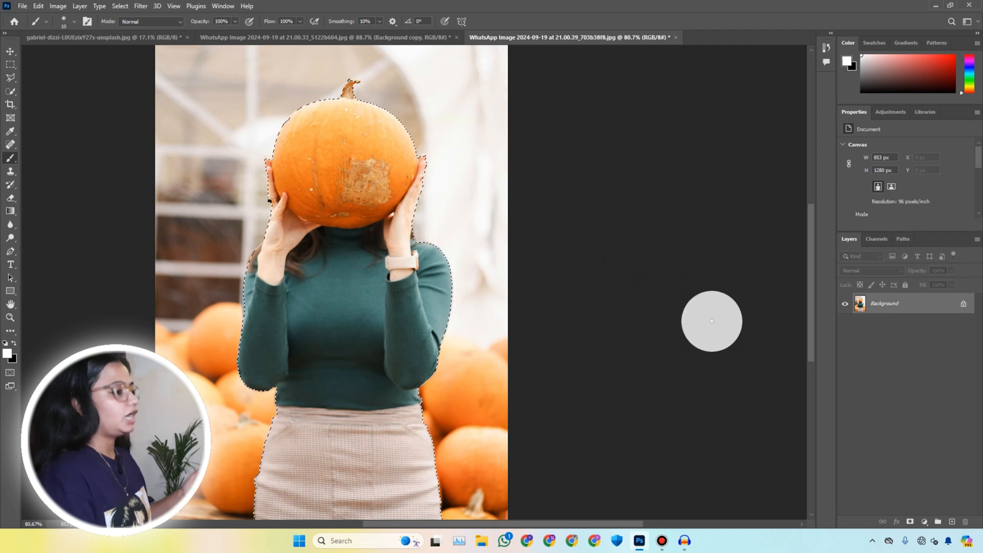
View the saved "woman" channel on its own, and return to the RGB composite
{"action": "left_click", "coordinate": [878, 239]}
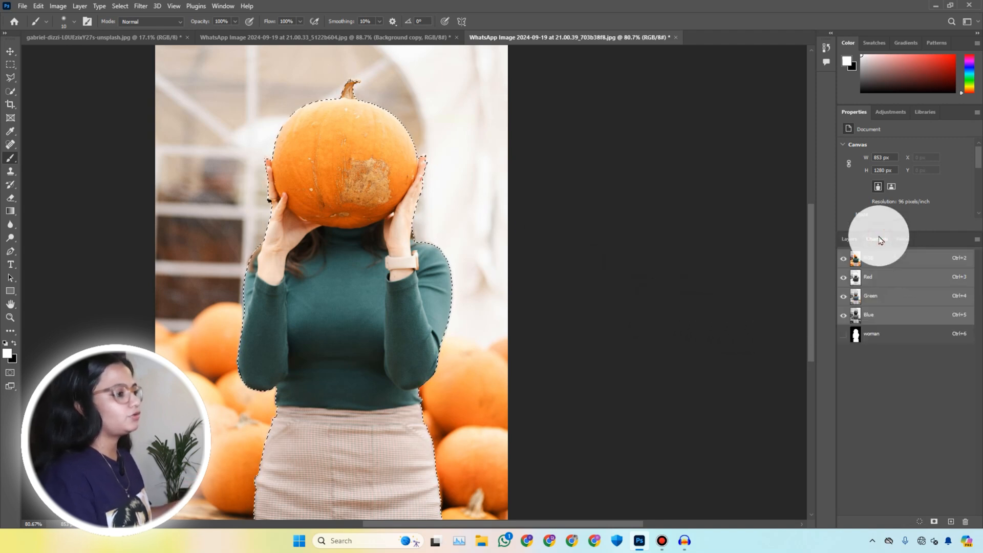
{"action": "left_click", "coordinate": [892, 341]}
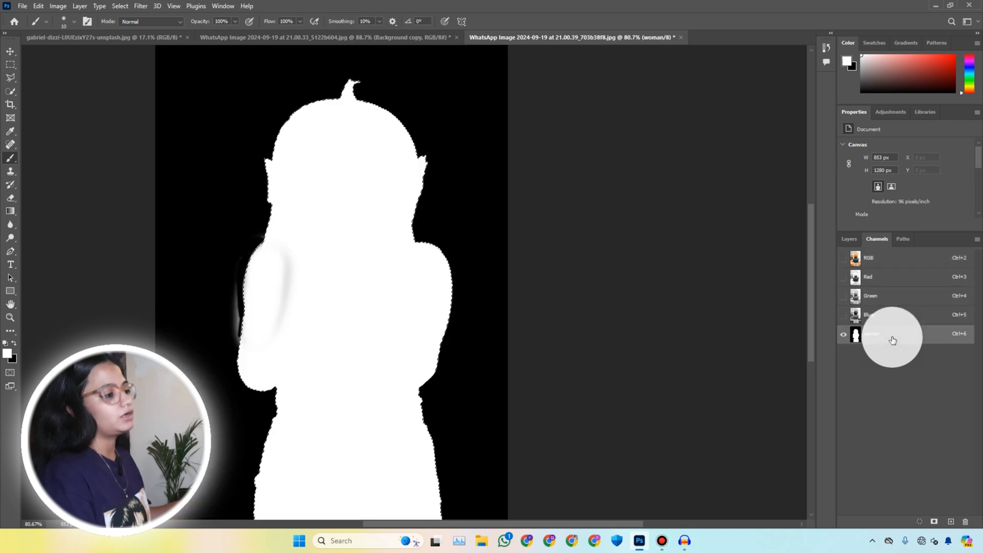
{"action": "left_click", "coordinate": [856, 240]}
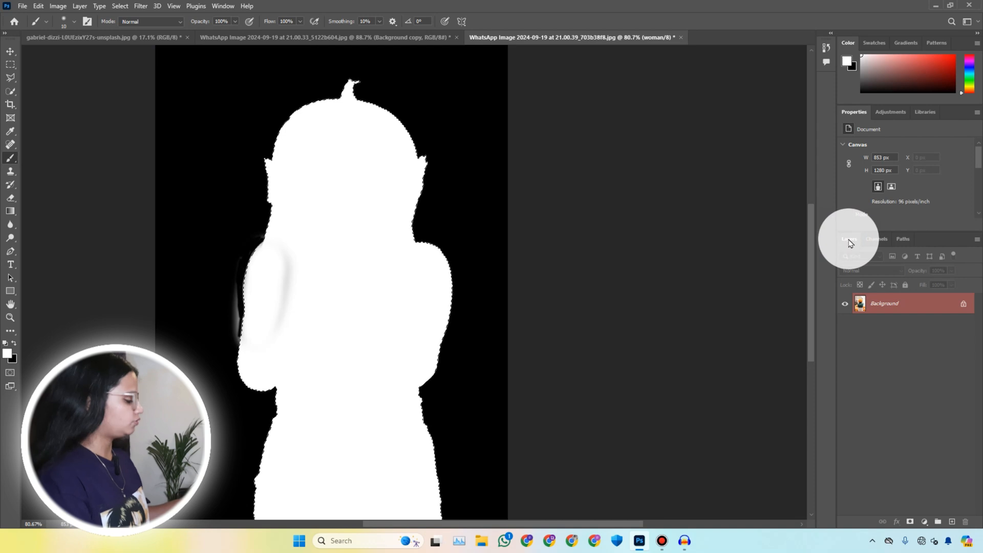
{"action": "left_click", "coordinate": [877, 240]}
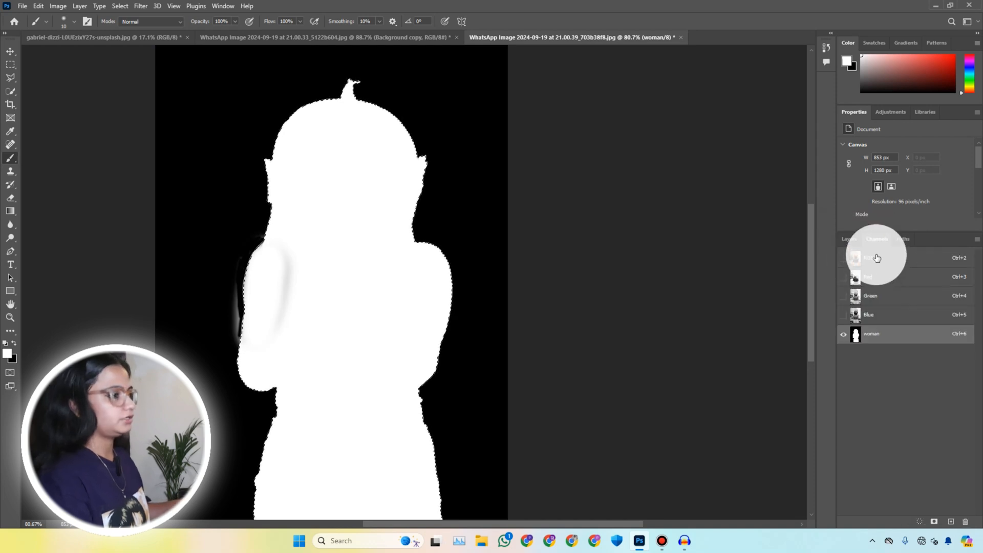
{"action": "left_click", "coordinate": [878, 258]}
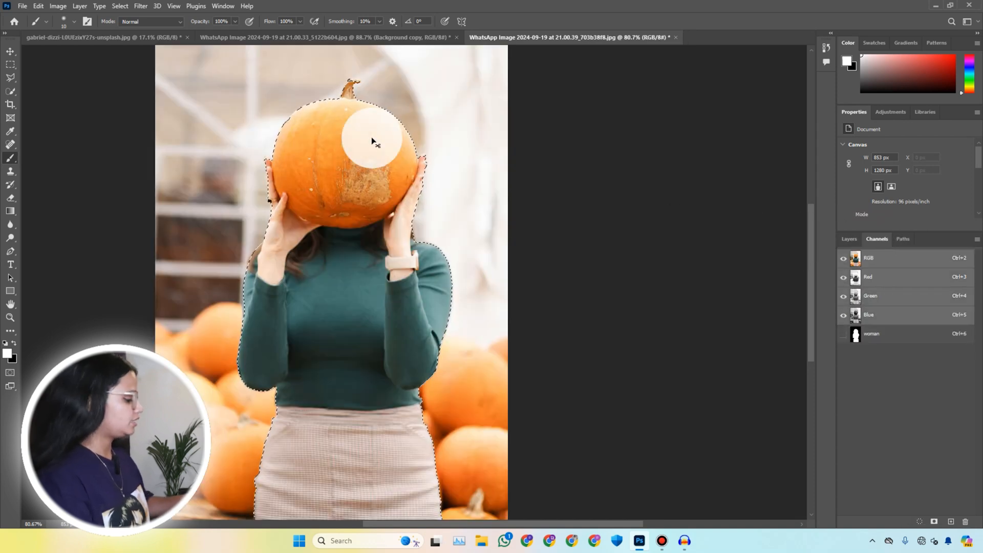
Deselect the woman and load the selection back from the "woman" channel as a new selection
{"action": "key", "text": "ctrl+d"}
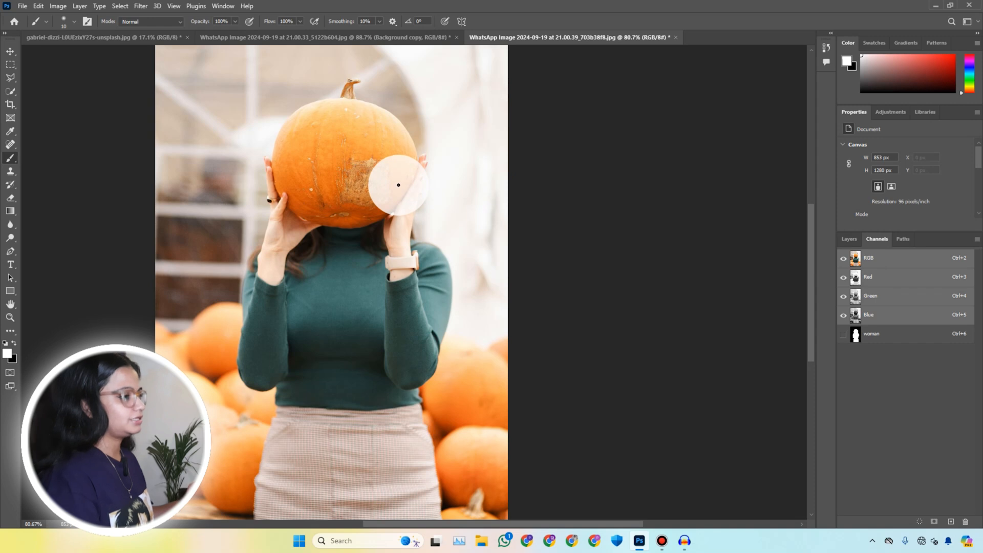
{"action": "left_click", "coordinate": [140, 6]}
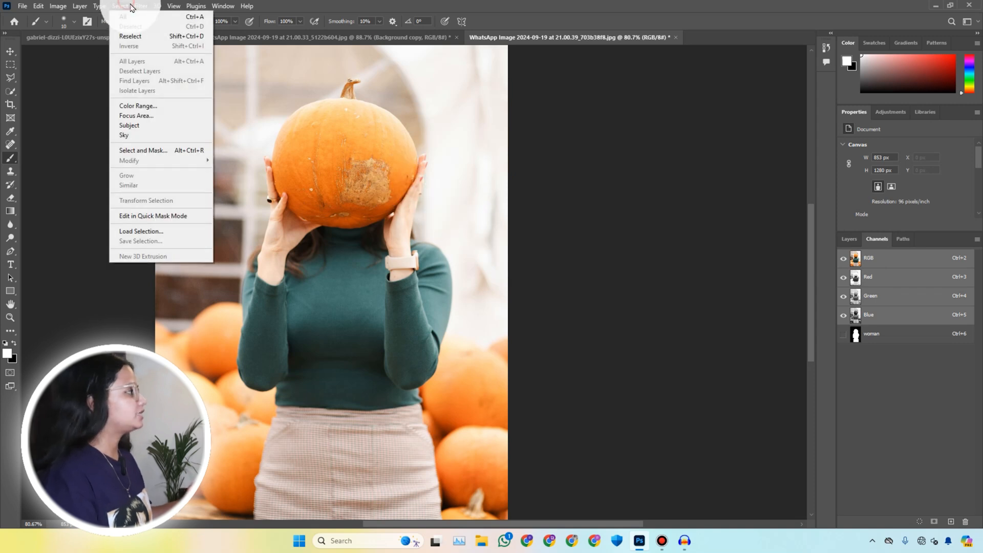
{"action": "mouse_move", "coordinate": [117, 7]}
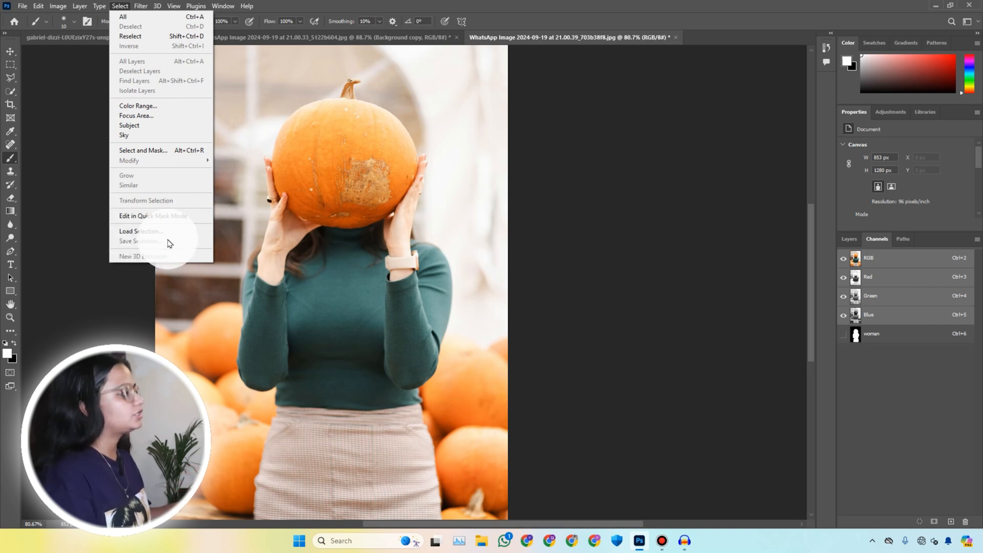
{"action": "left_click", "coordinate": [149, 230]}
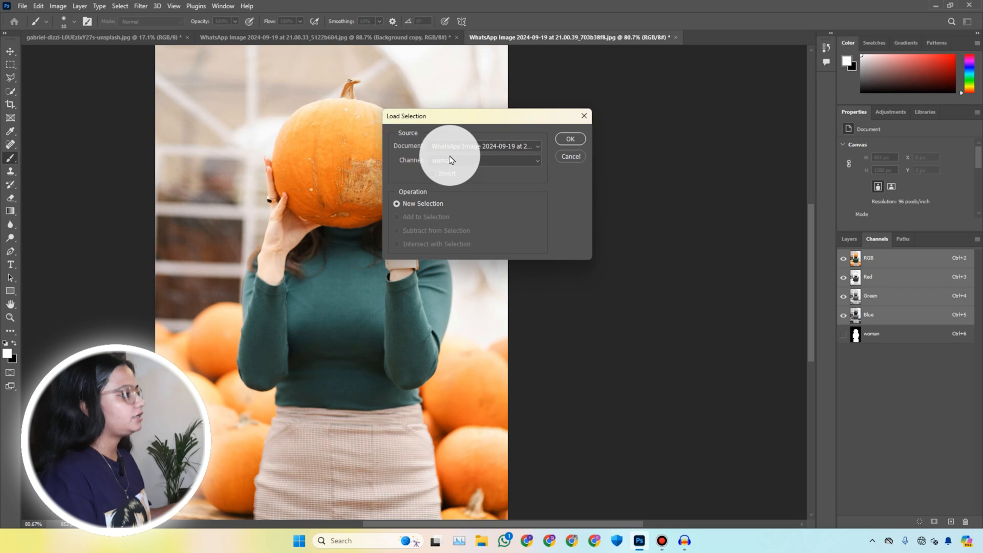
{"action": "left_click", "coordinate": [574, 138]}
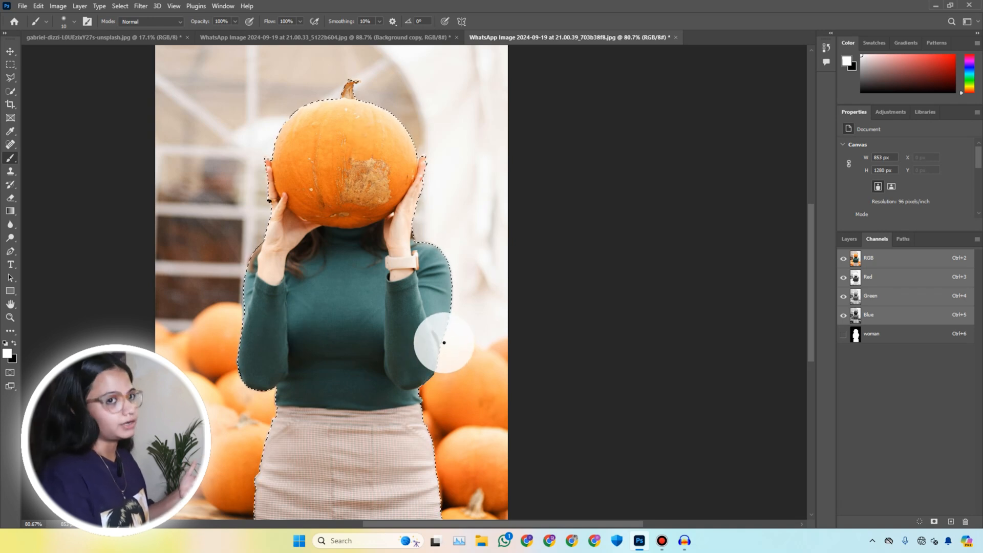
{"action": "scroll", "coordinate": [444, 340], "scroll_direction": "down", "scroll_amount": 4}
{"action": "scroll", "coordinate": [444, 339], "scroll_direction": "up", "scroll_amount": 5}
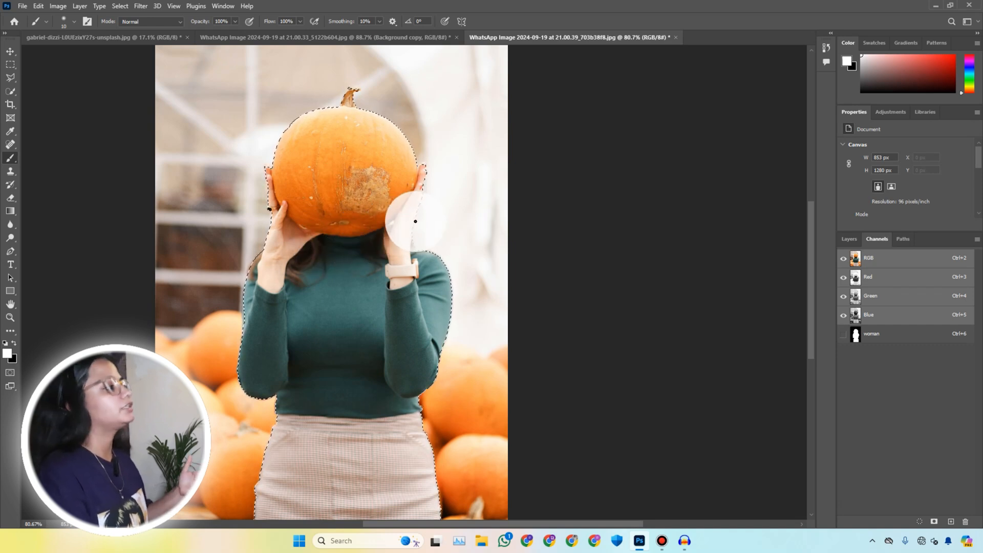
{"action": "scroll", "coordinate": [413, 222], "scroll_direction": "down", "scroll_amount": 2}
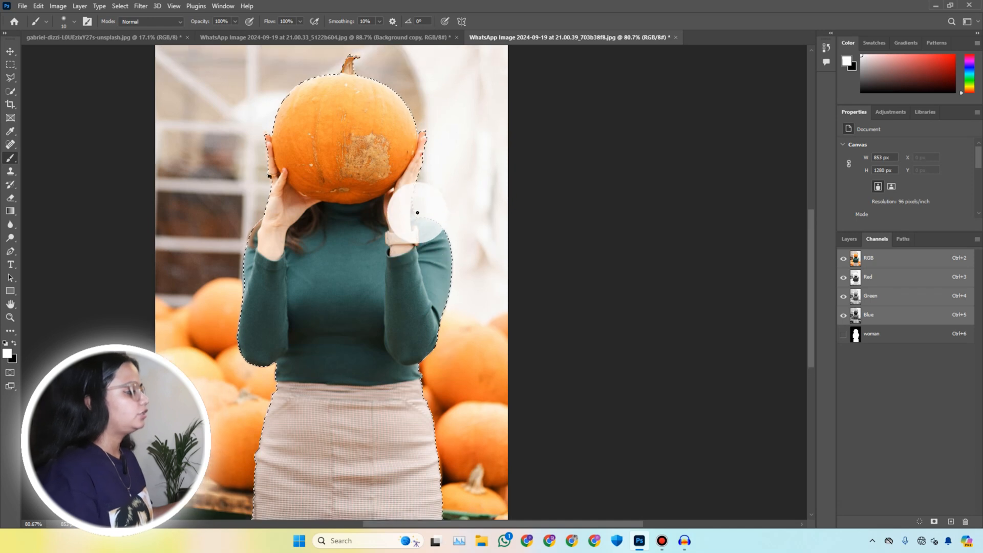
{"action": "left_click", "coordinate": [120, 5]}
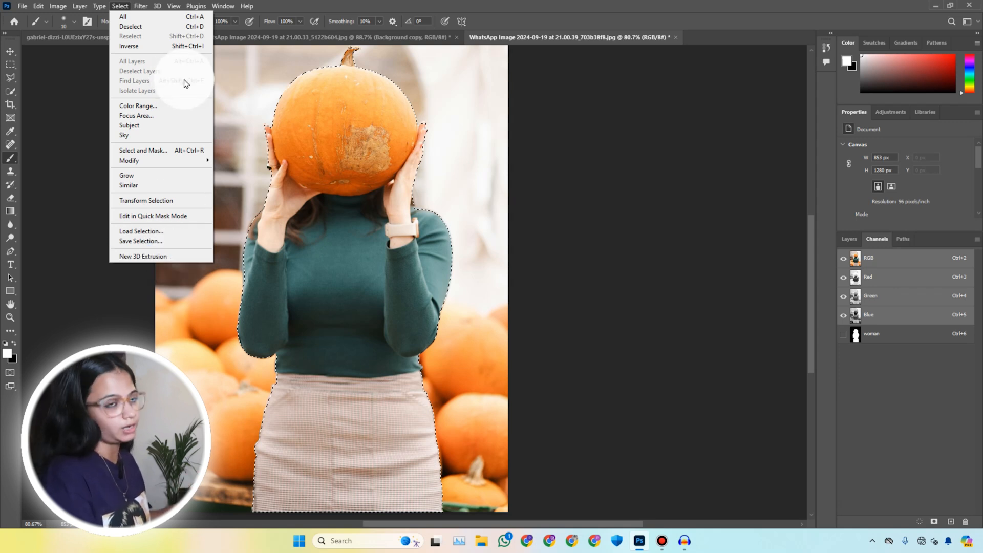
{"action": "mouse_move", "coordinate": [159, 7]}
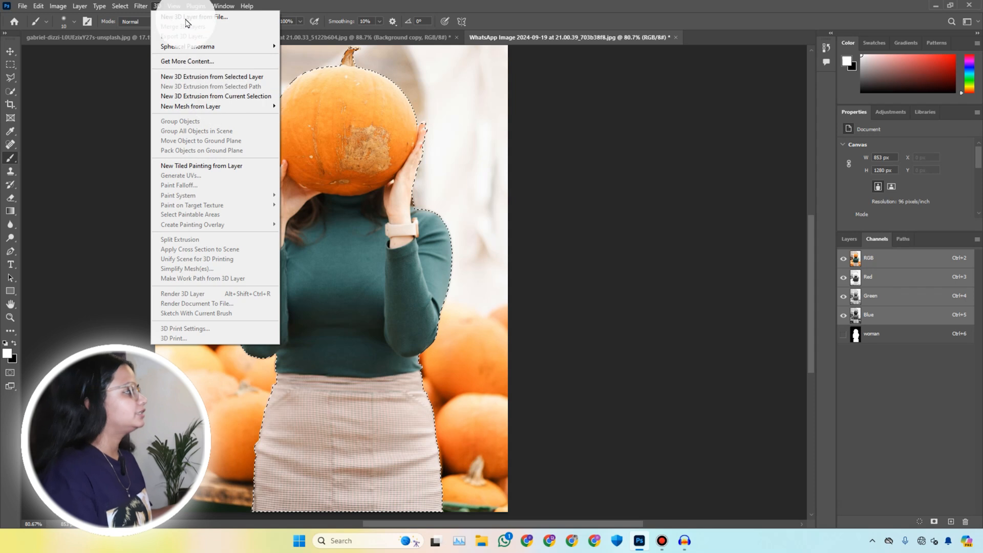
{"action": "left_click", "coordinate": [159, 7]}
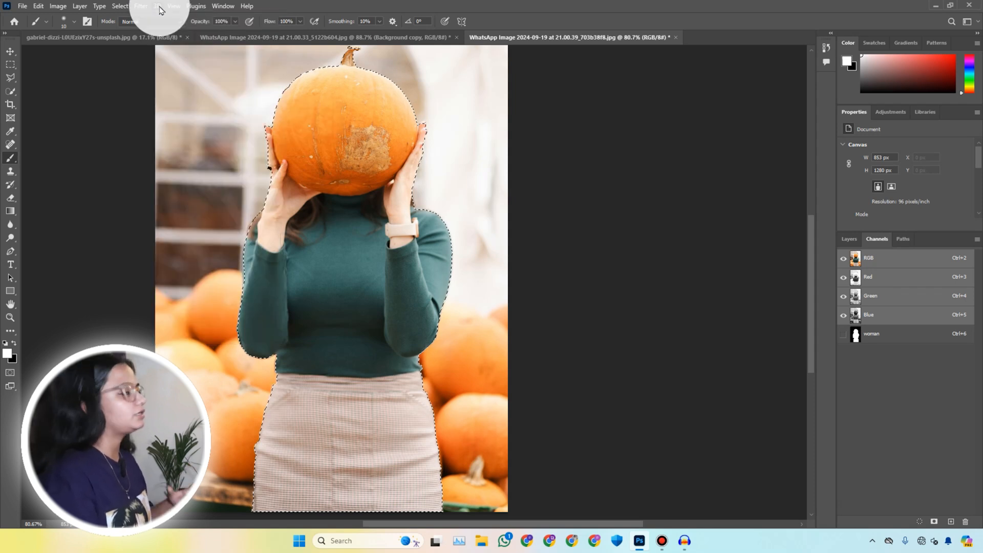
{"action": "left_click", "coordinate": [121, 7]}
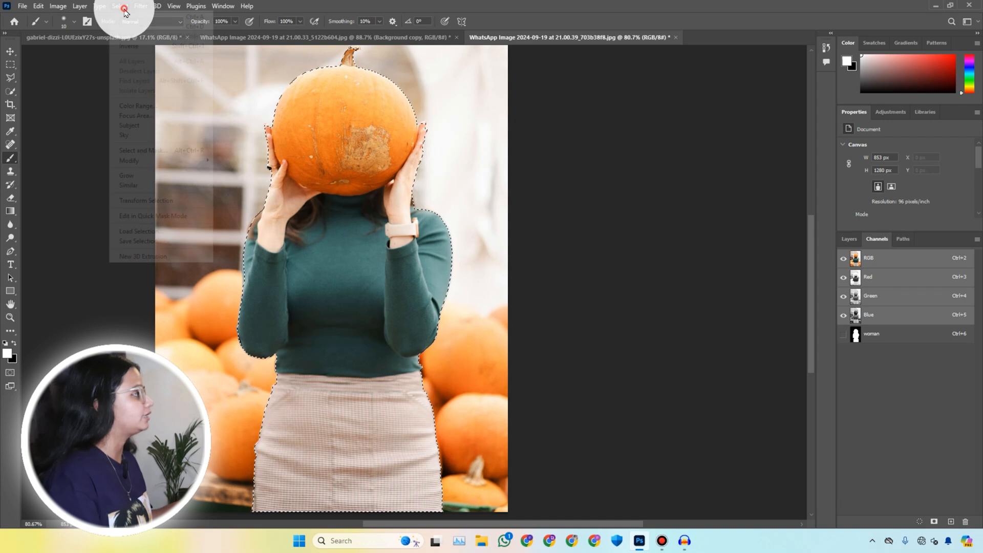